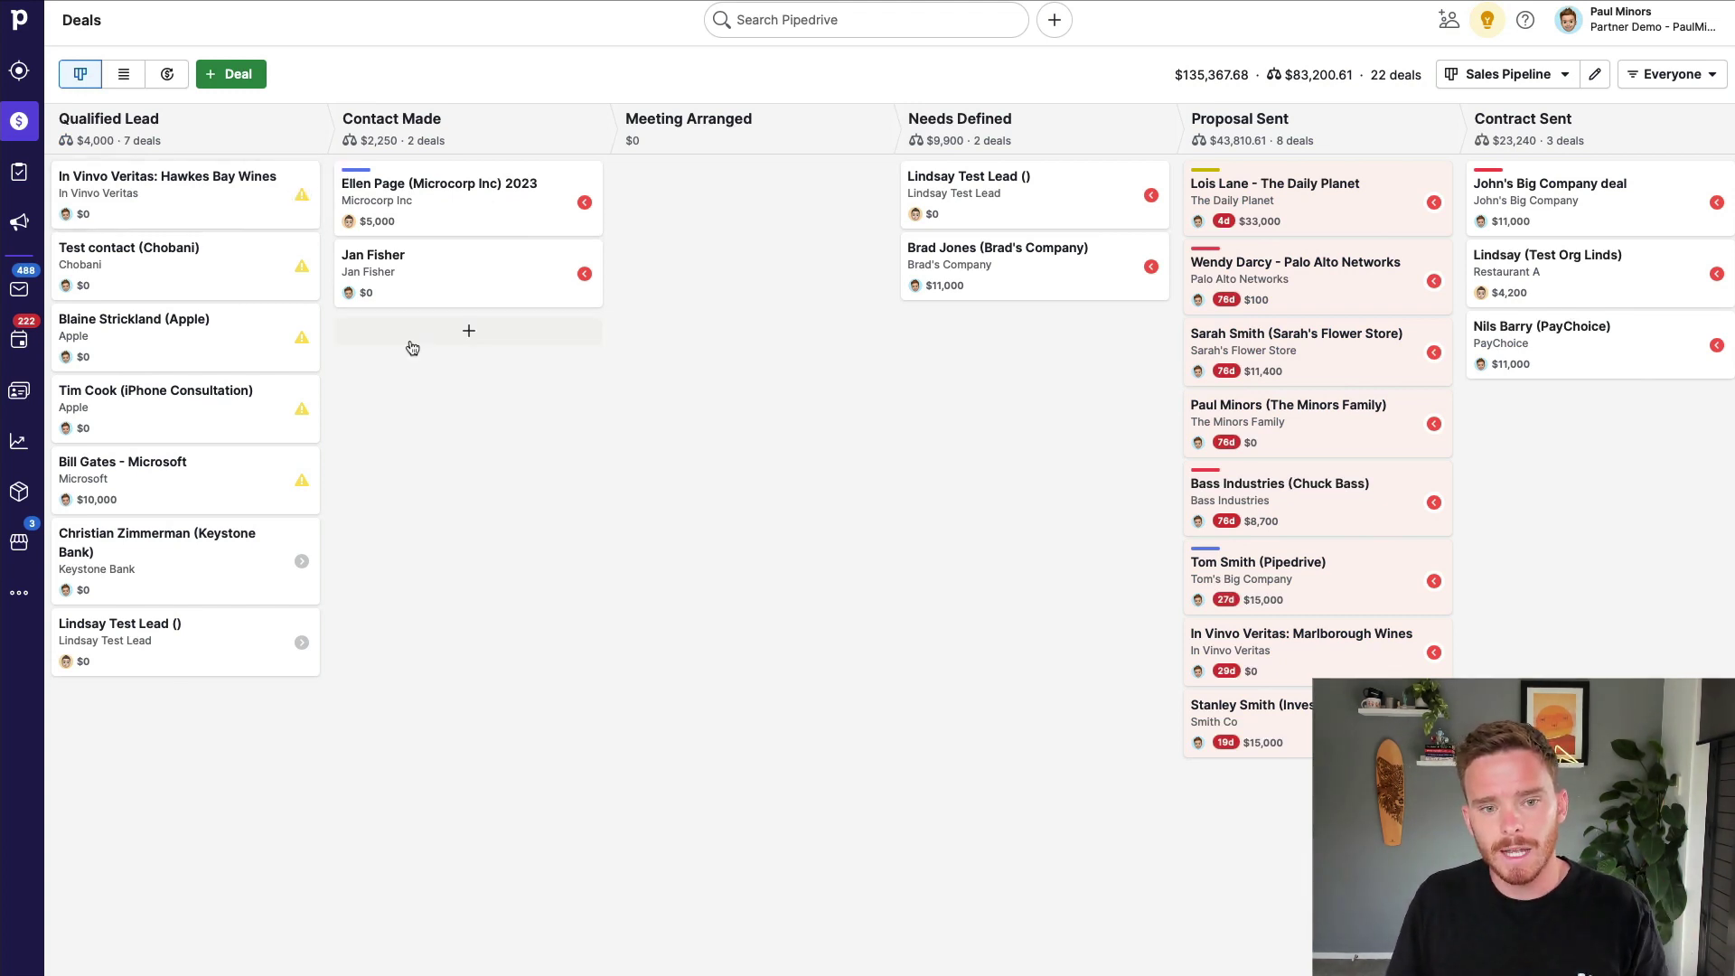
- Examine the Advanced plan on the pricing page for its workflow builder with triggered automations
mouse_move(412, 348)
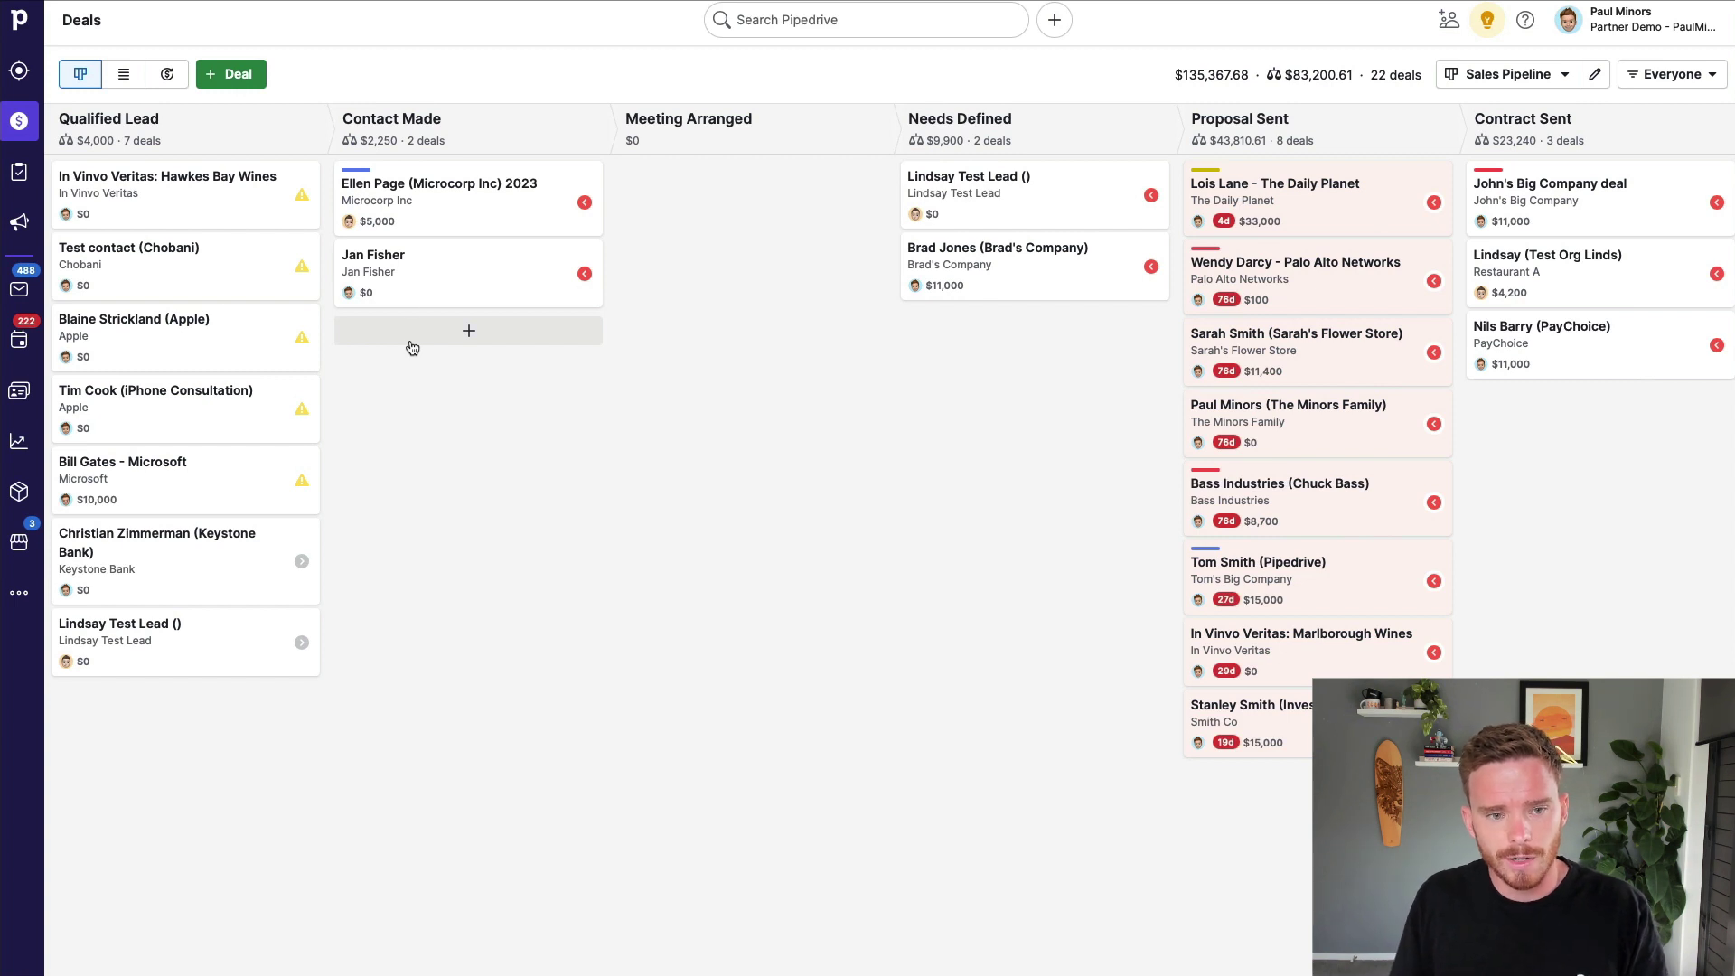
mouse_move(455, 155)
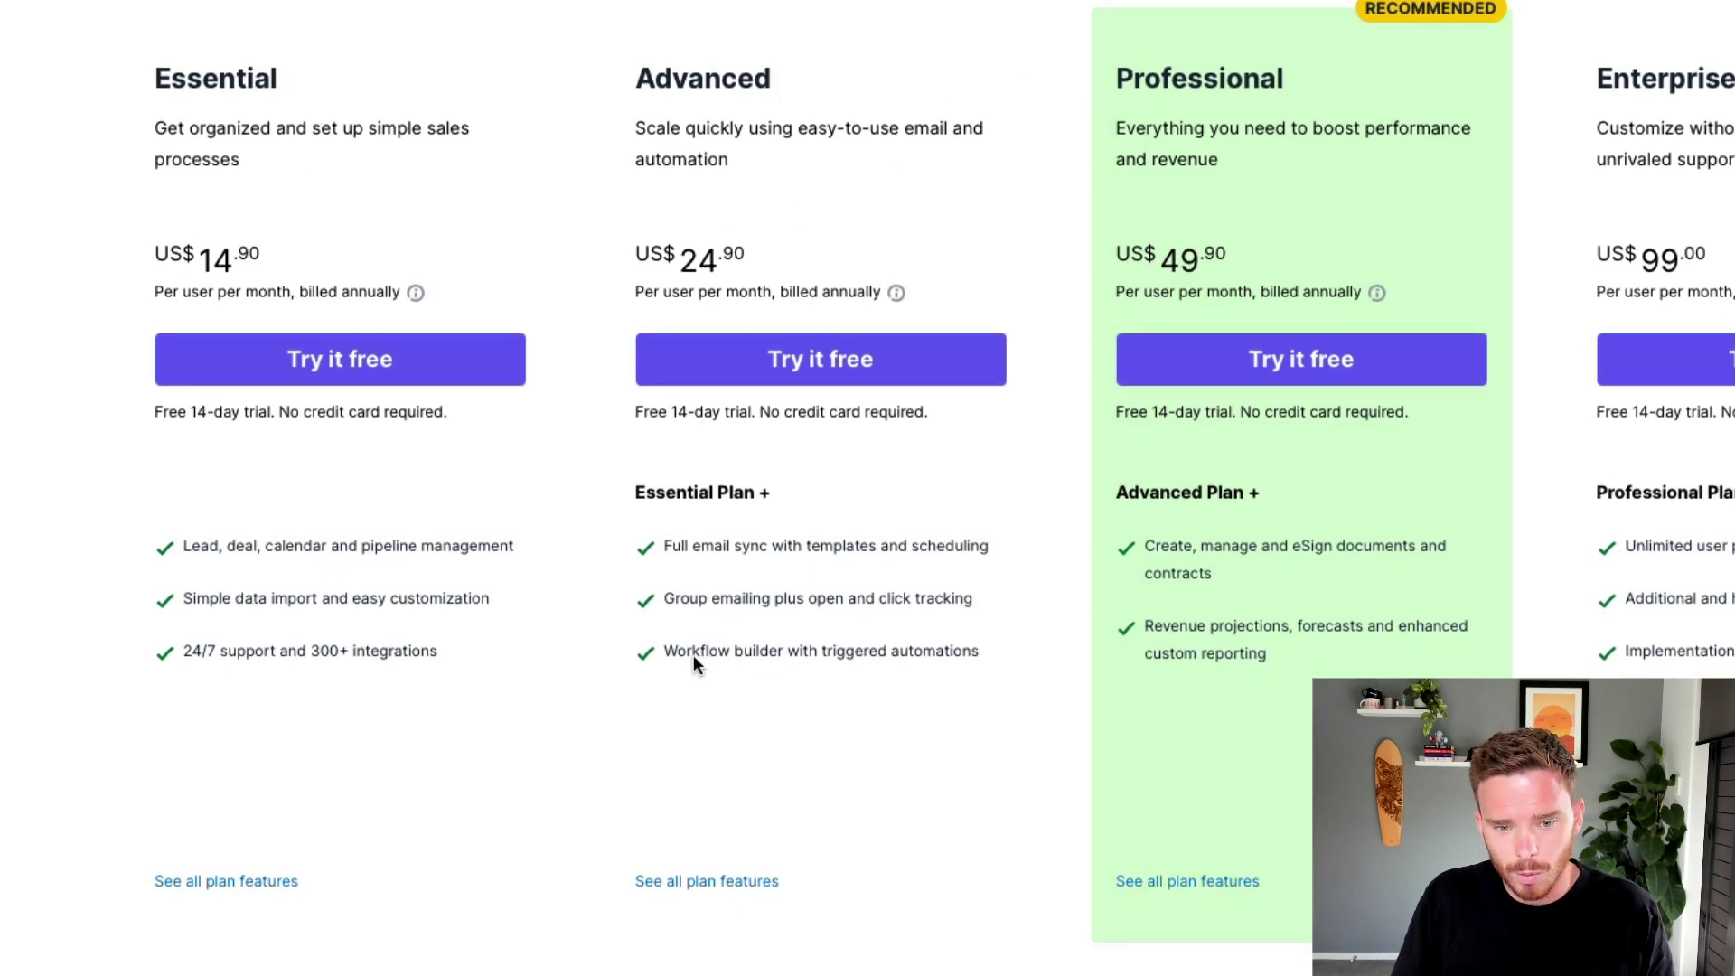
left_click_drag(662, 642, 995, 647)
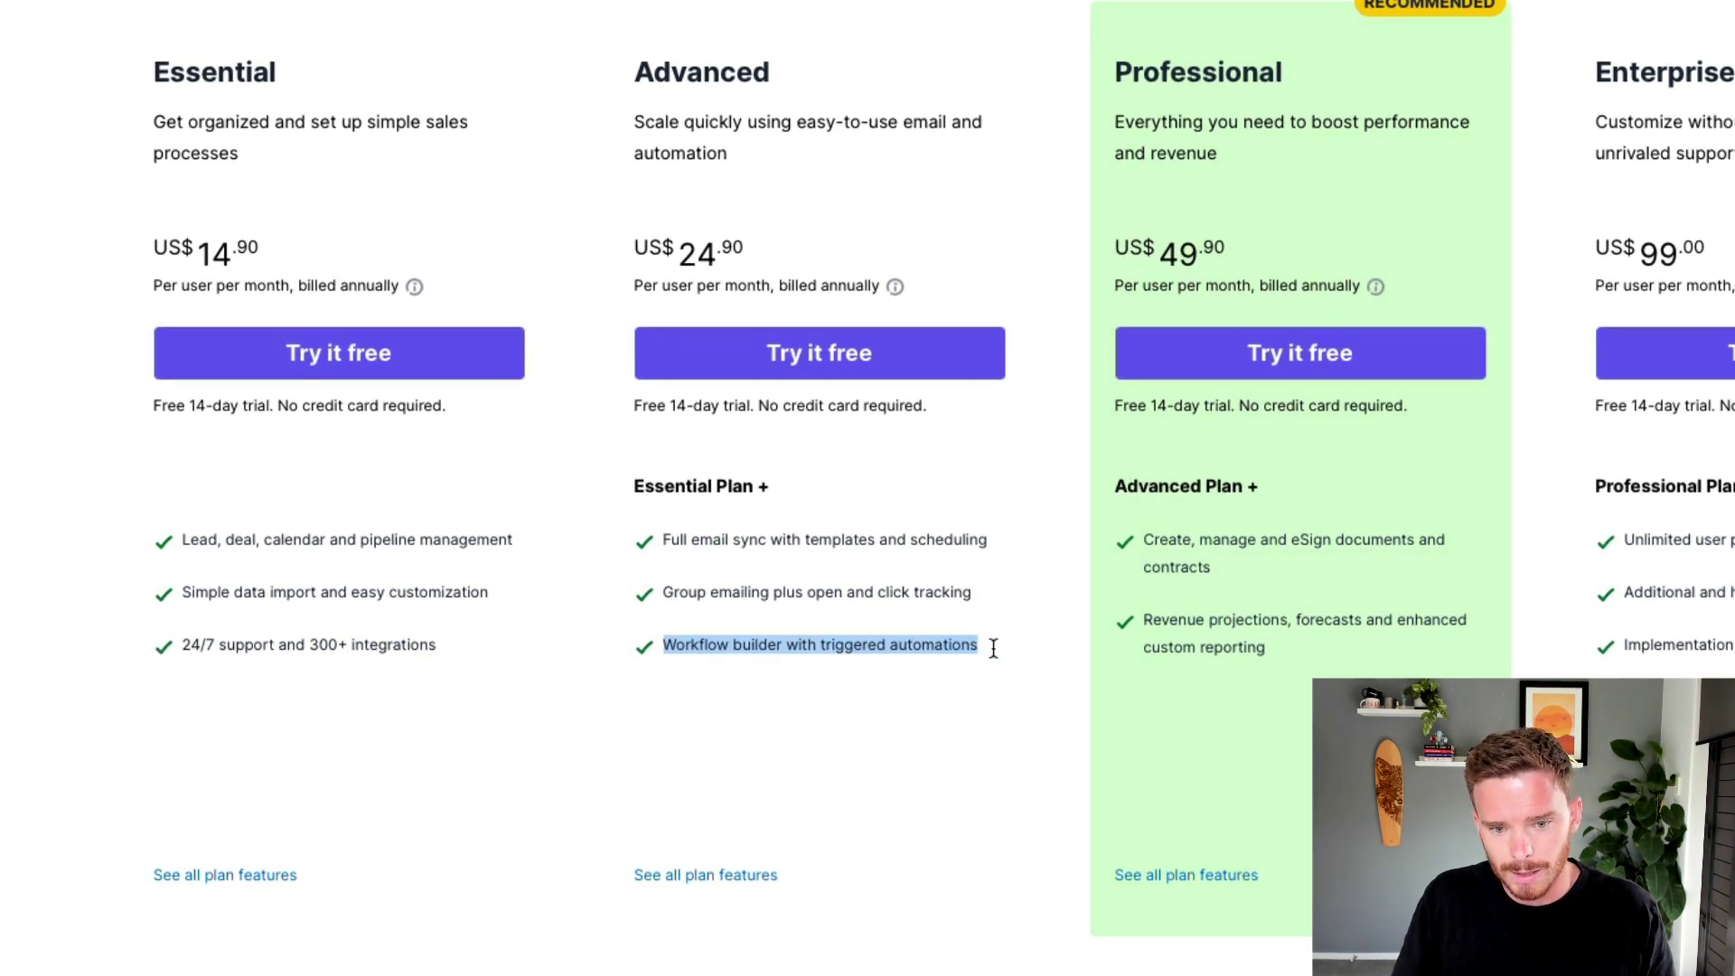
- Return to the deals pipeline and open the company's Automations area to build a new automation
left_click(1034, 26)
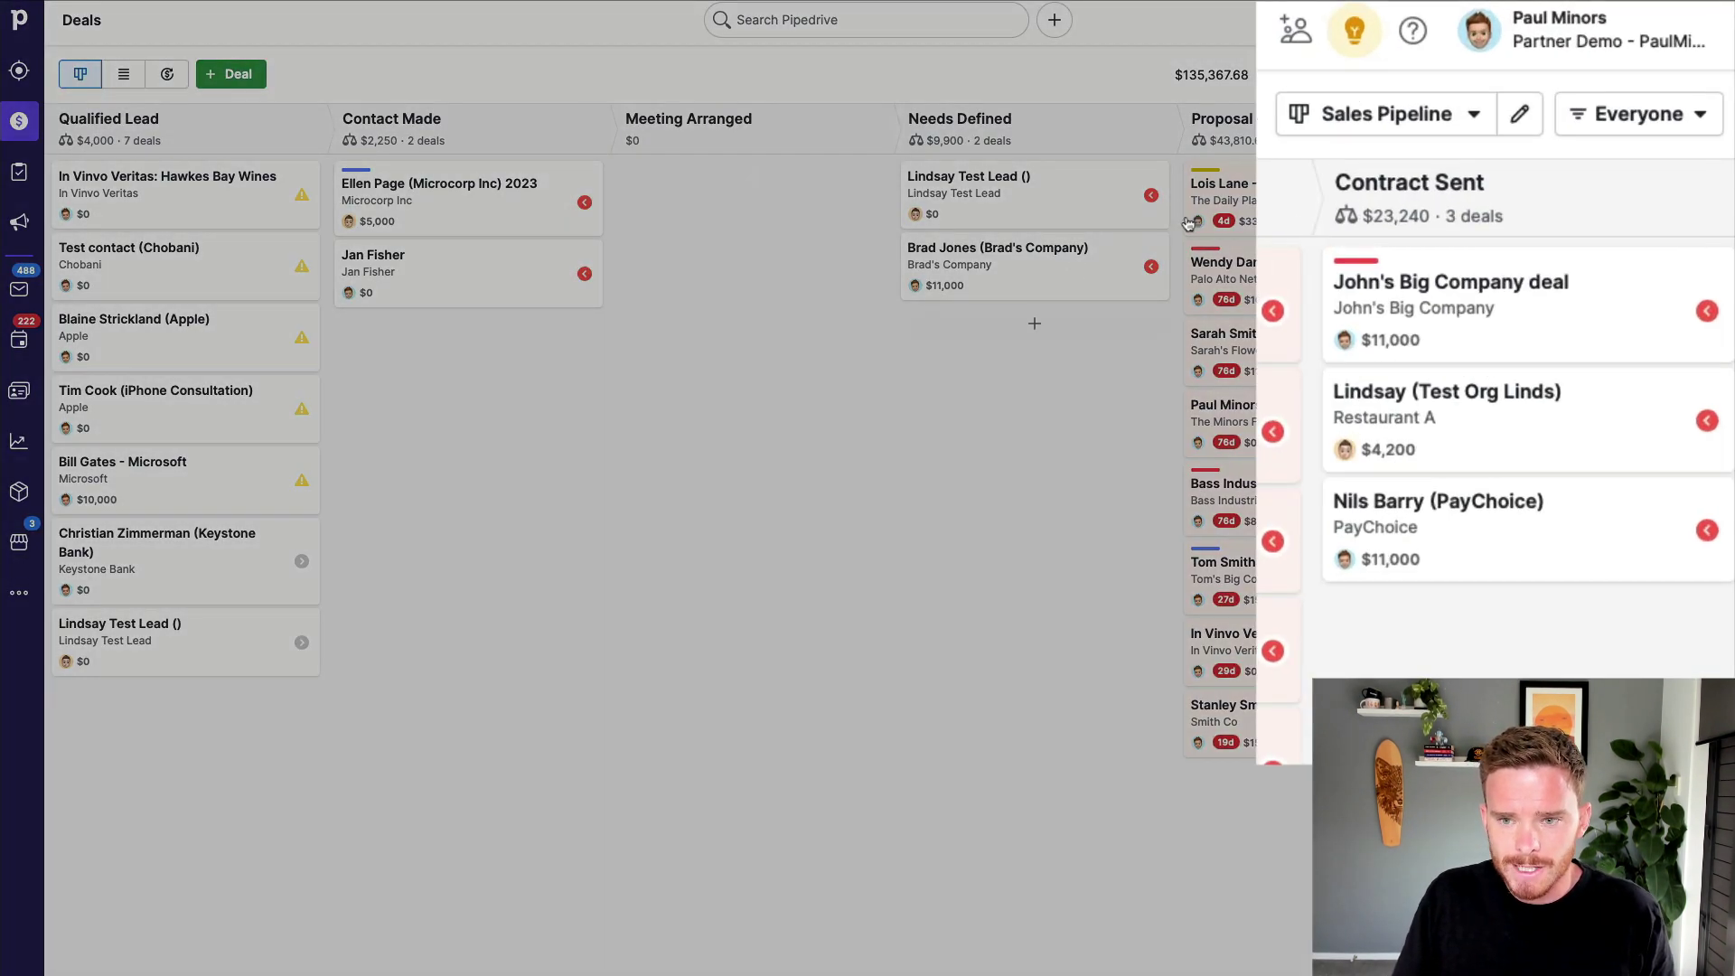
left_click(1631, 26)
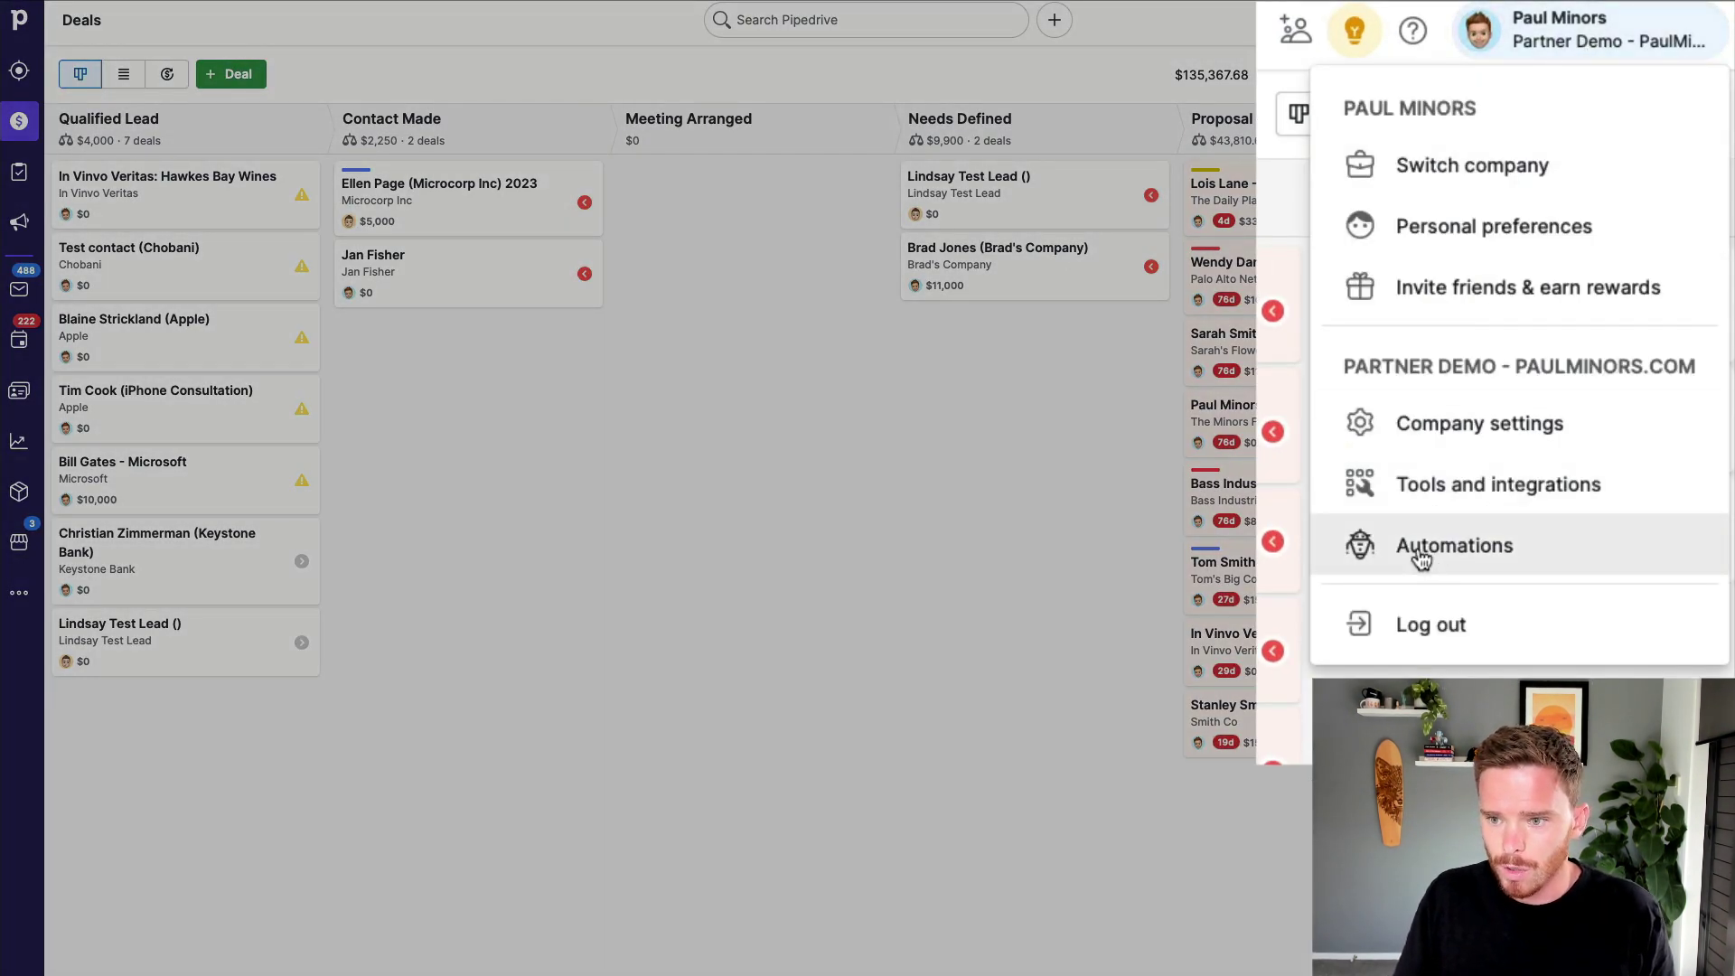
left_click(1459, 547)
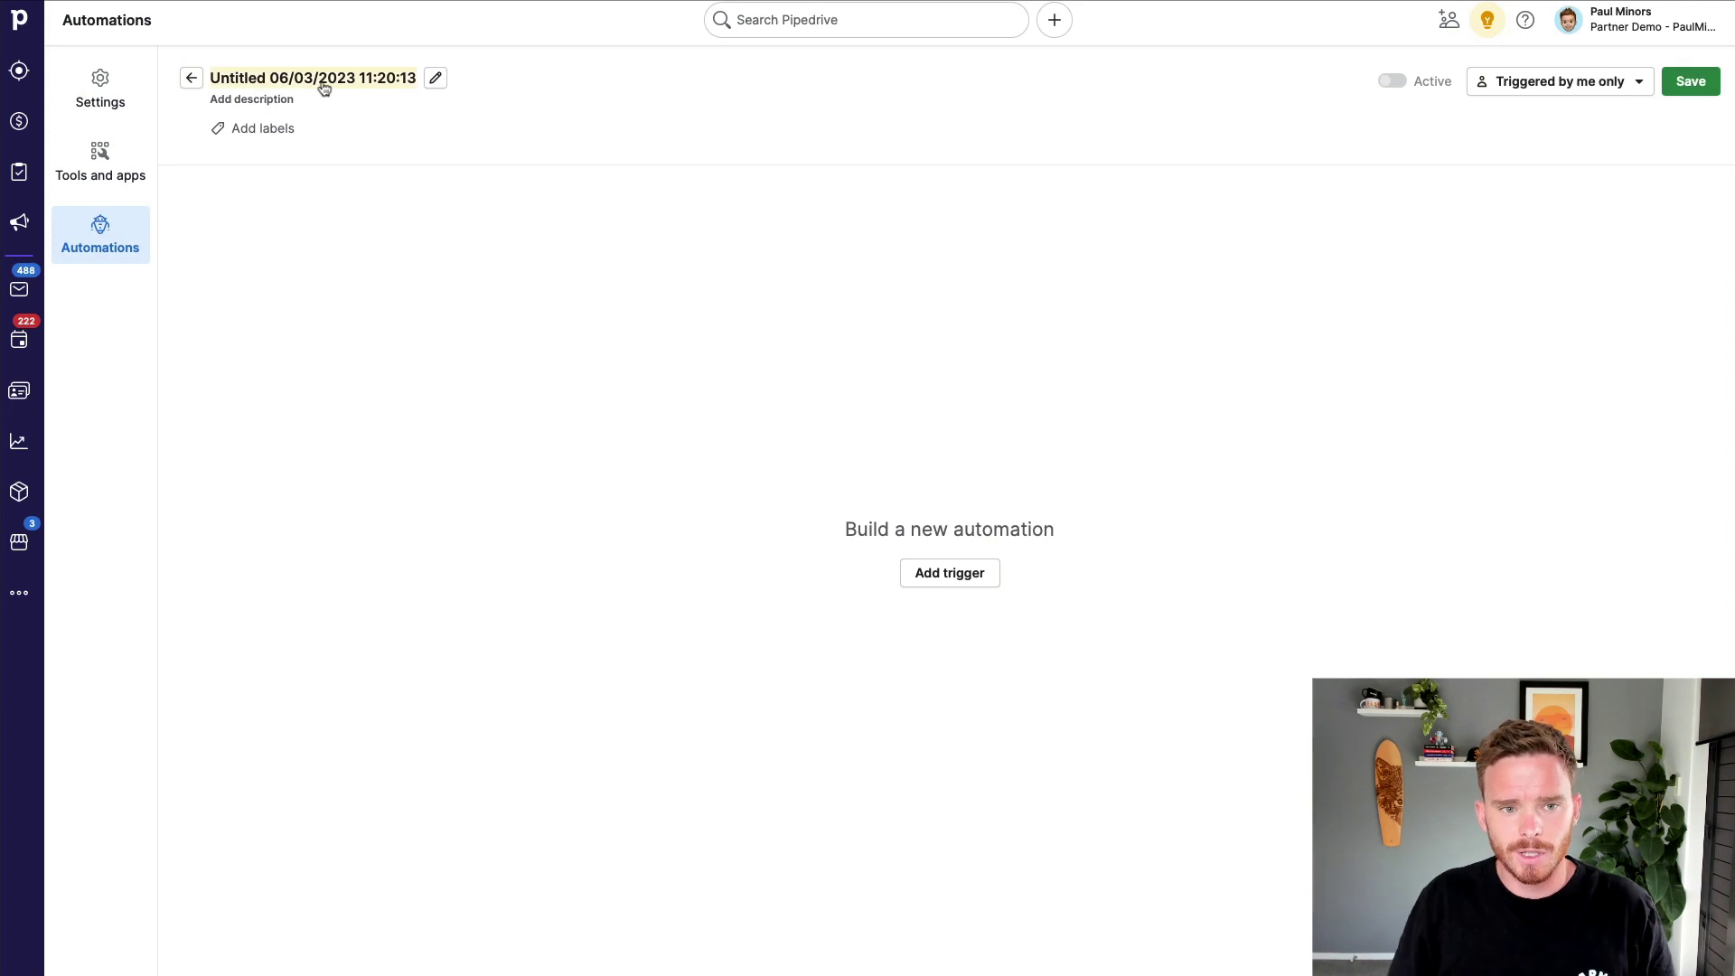
- Rename the untitled automation as "New Deal » Send Email Automation" and save the name
left_click(322, 81)
left_click_drag(411, 145, 276, 143)
key("BackSpace")
key("BackSpace")
key("BackSpace")
key("BackSpace")
key("BackSpace")
key("BackSpace")
key("BackSpace")
key("BackSpace")
key("BackSpace")
key("BackSpace")
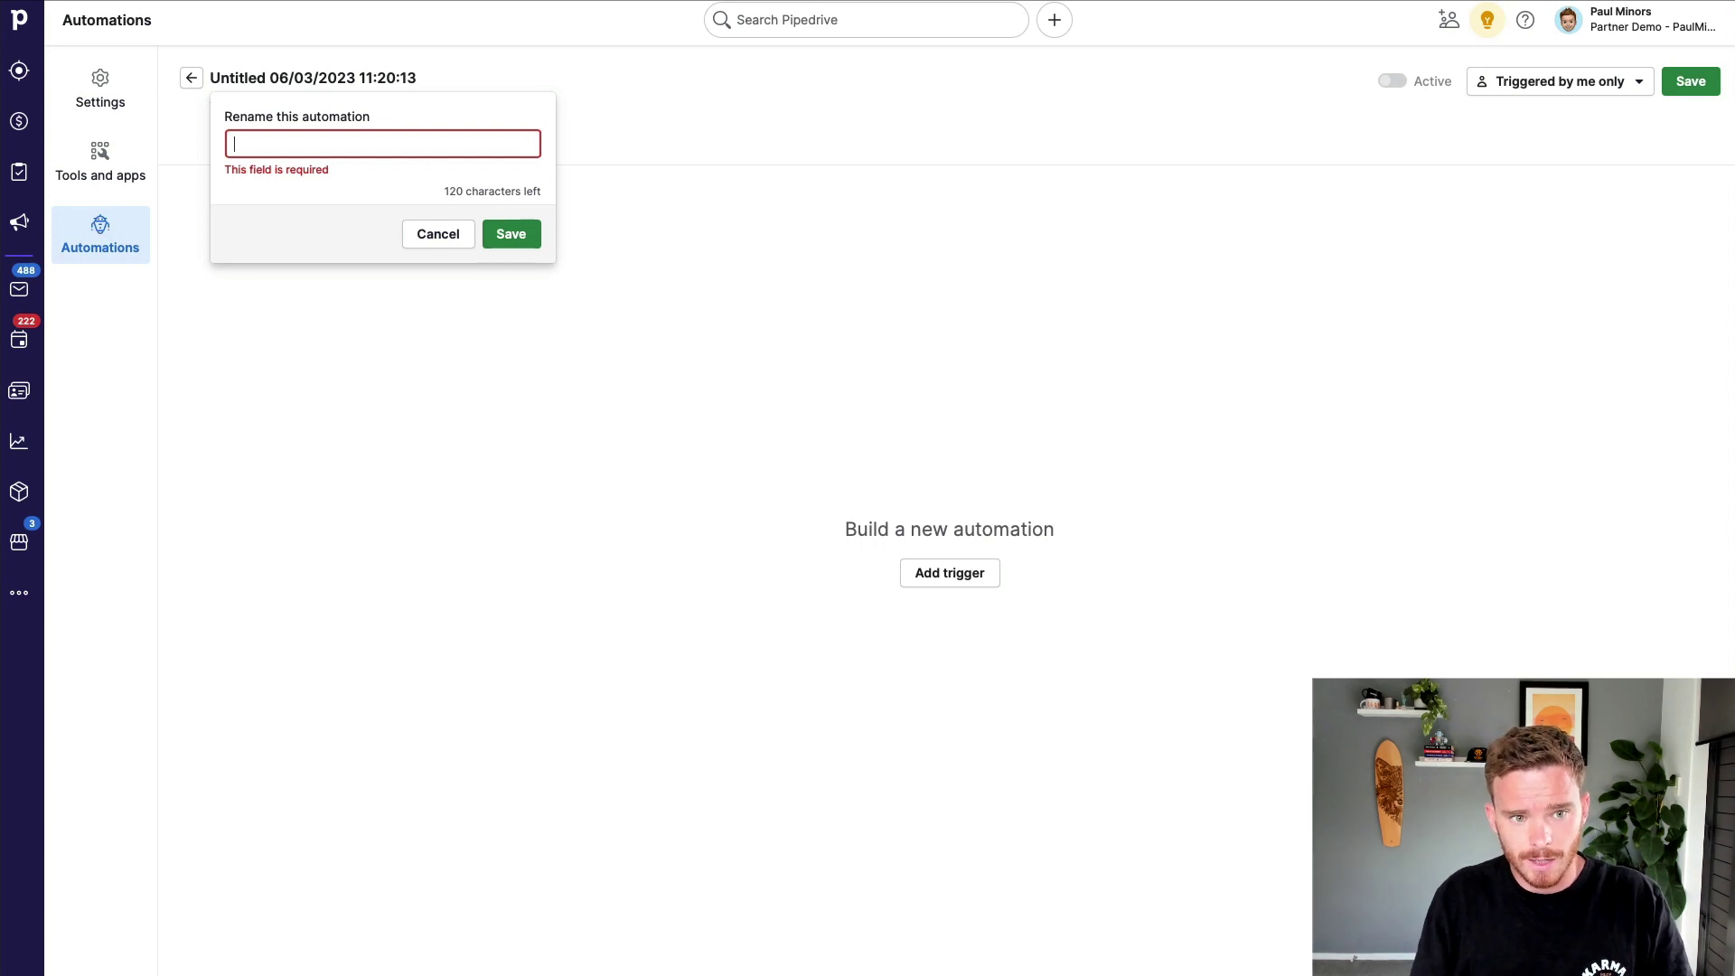
type("New Deal ")
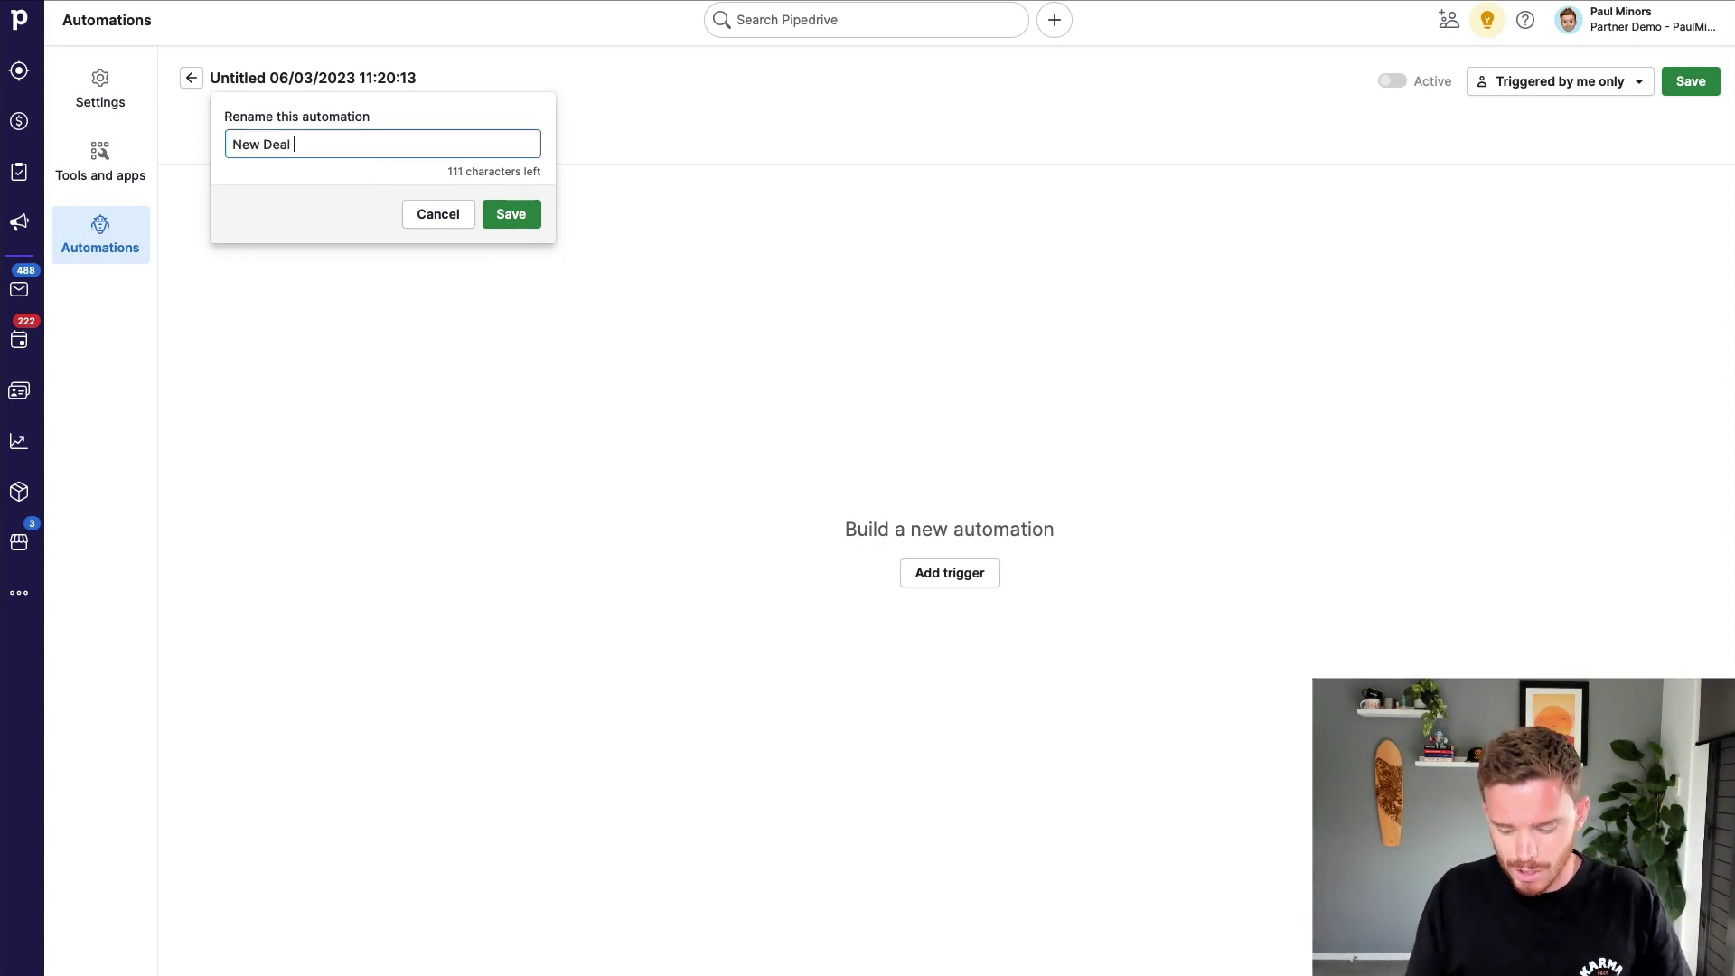
type("»")
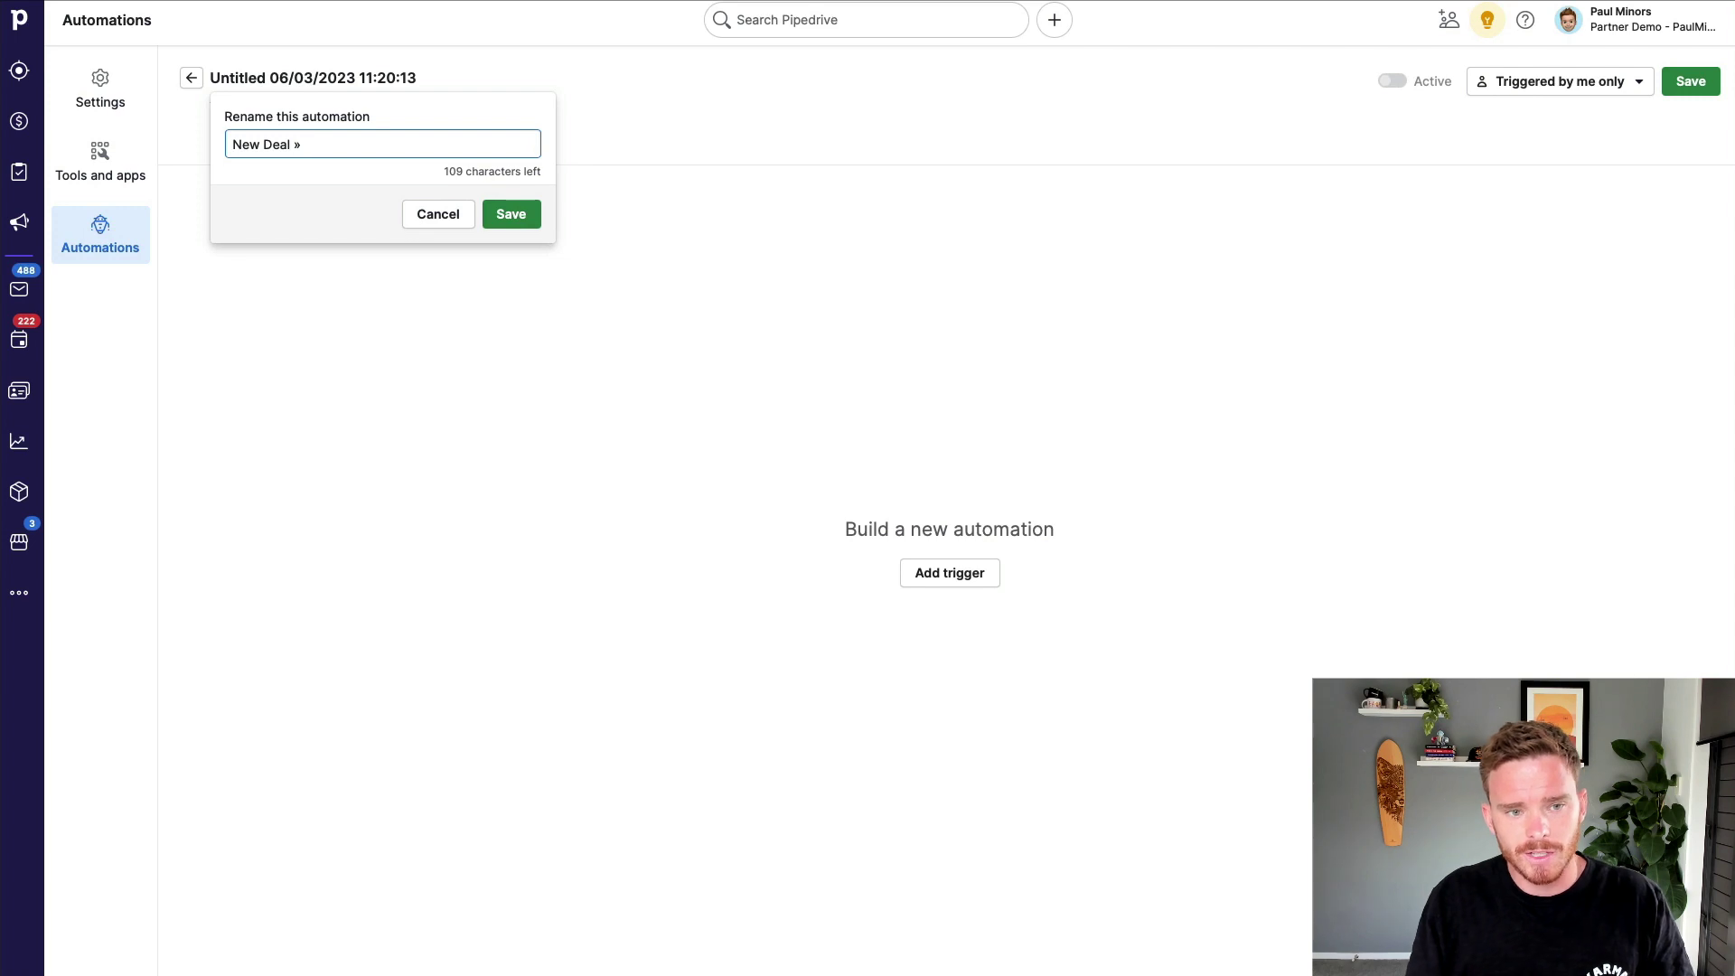
type("Send")
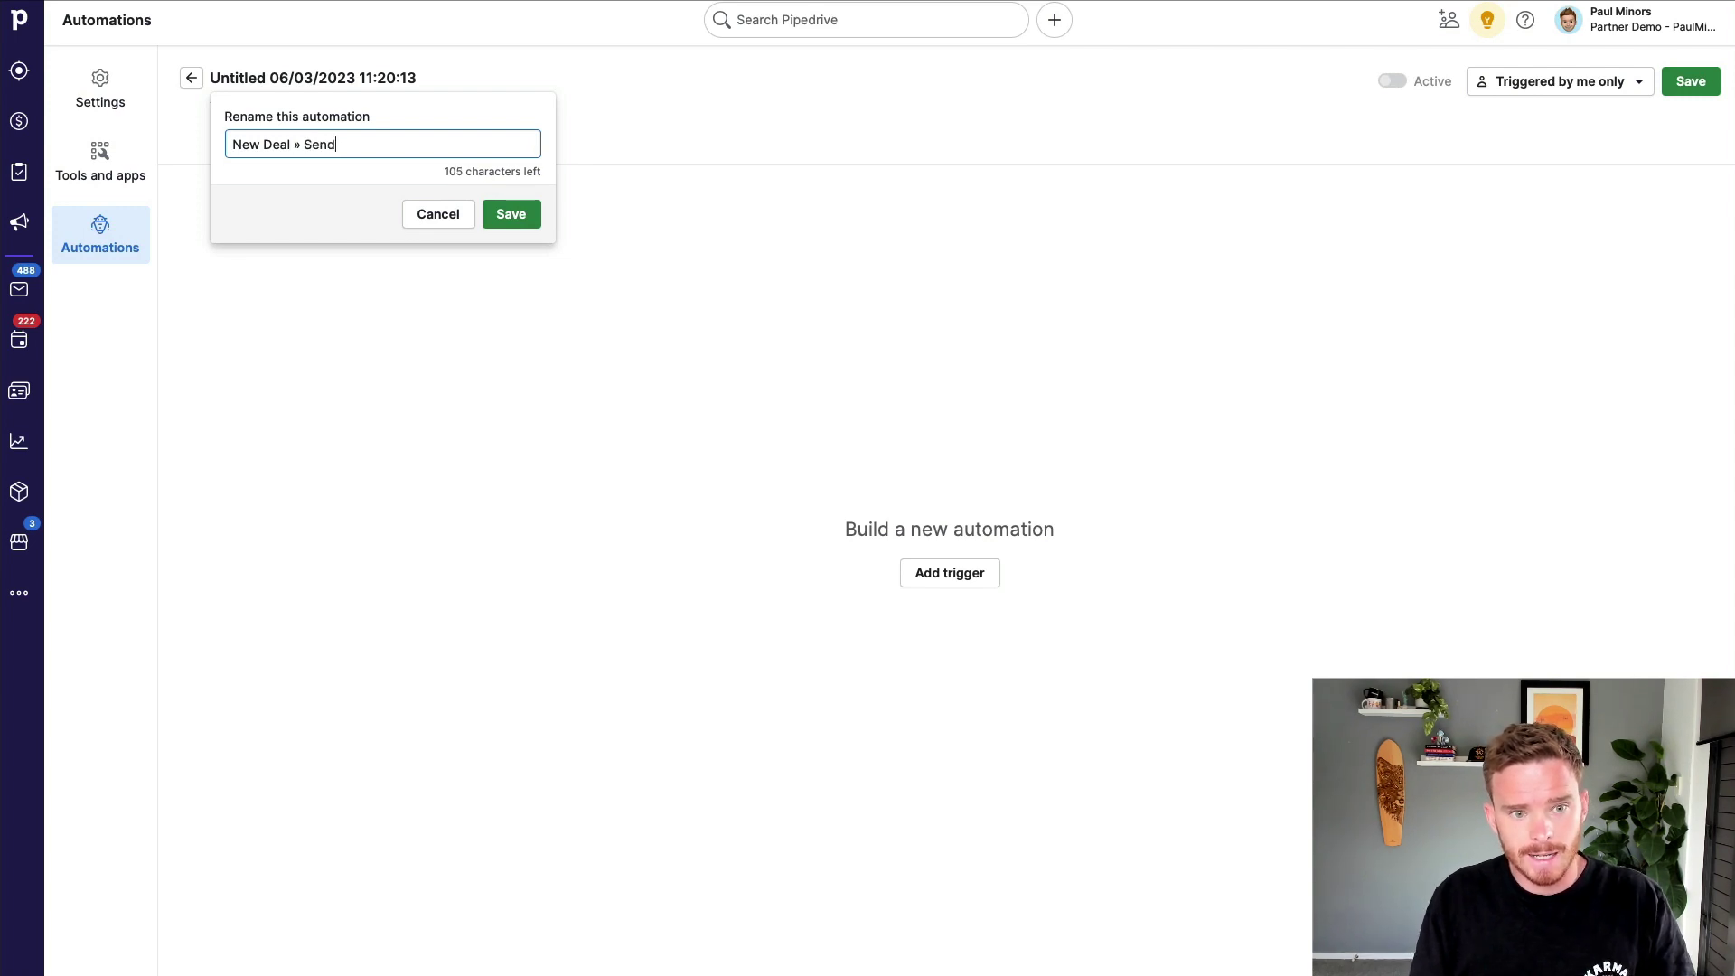
type(" Email Automati")
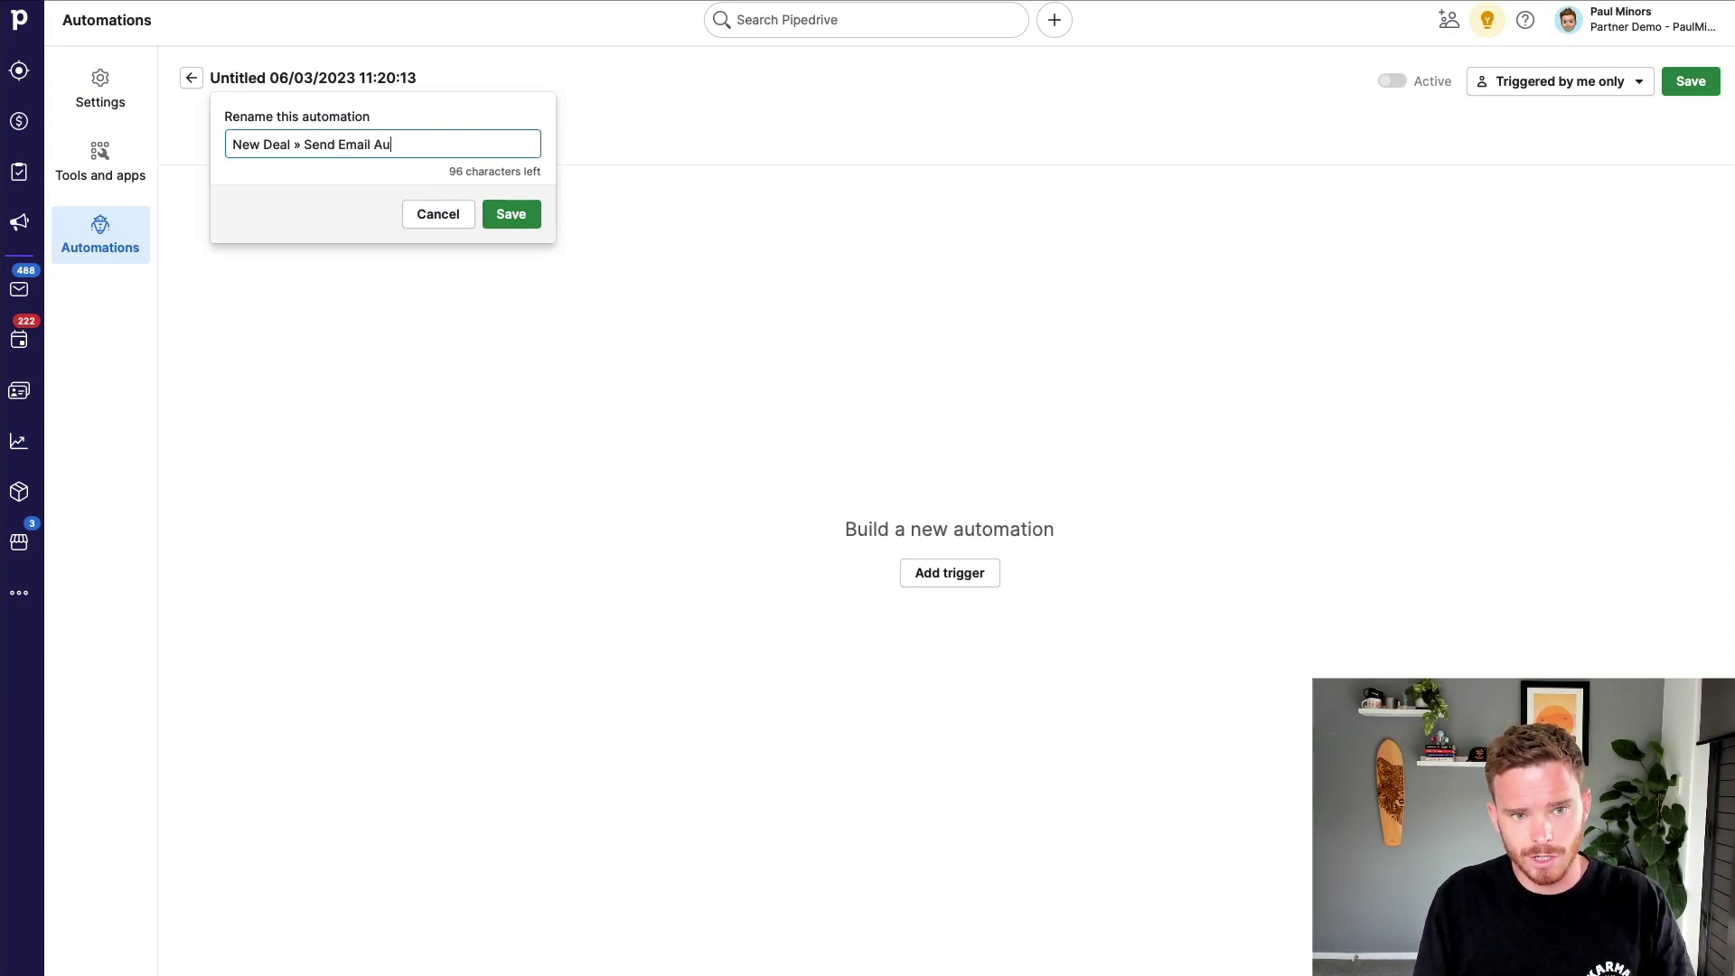
key("BackSpace")
key("BackSpace")
key("BackSpace")
key("BackSpace")
type("mation")
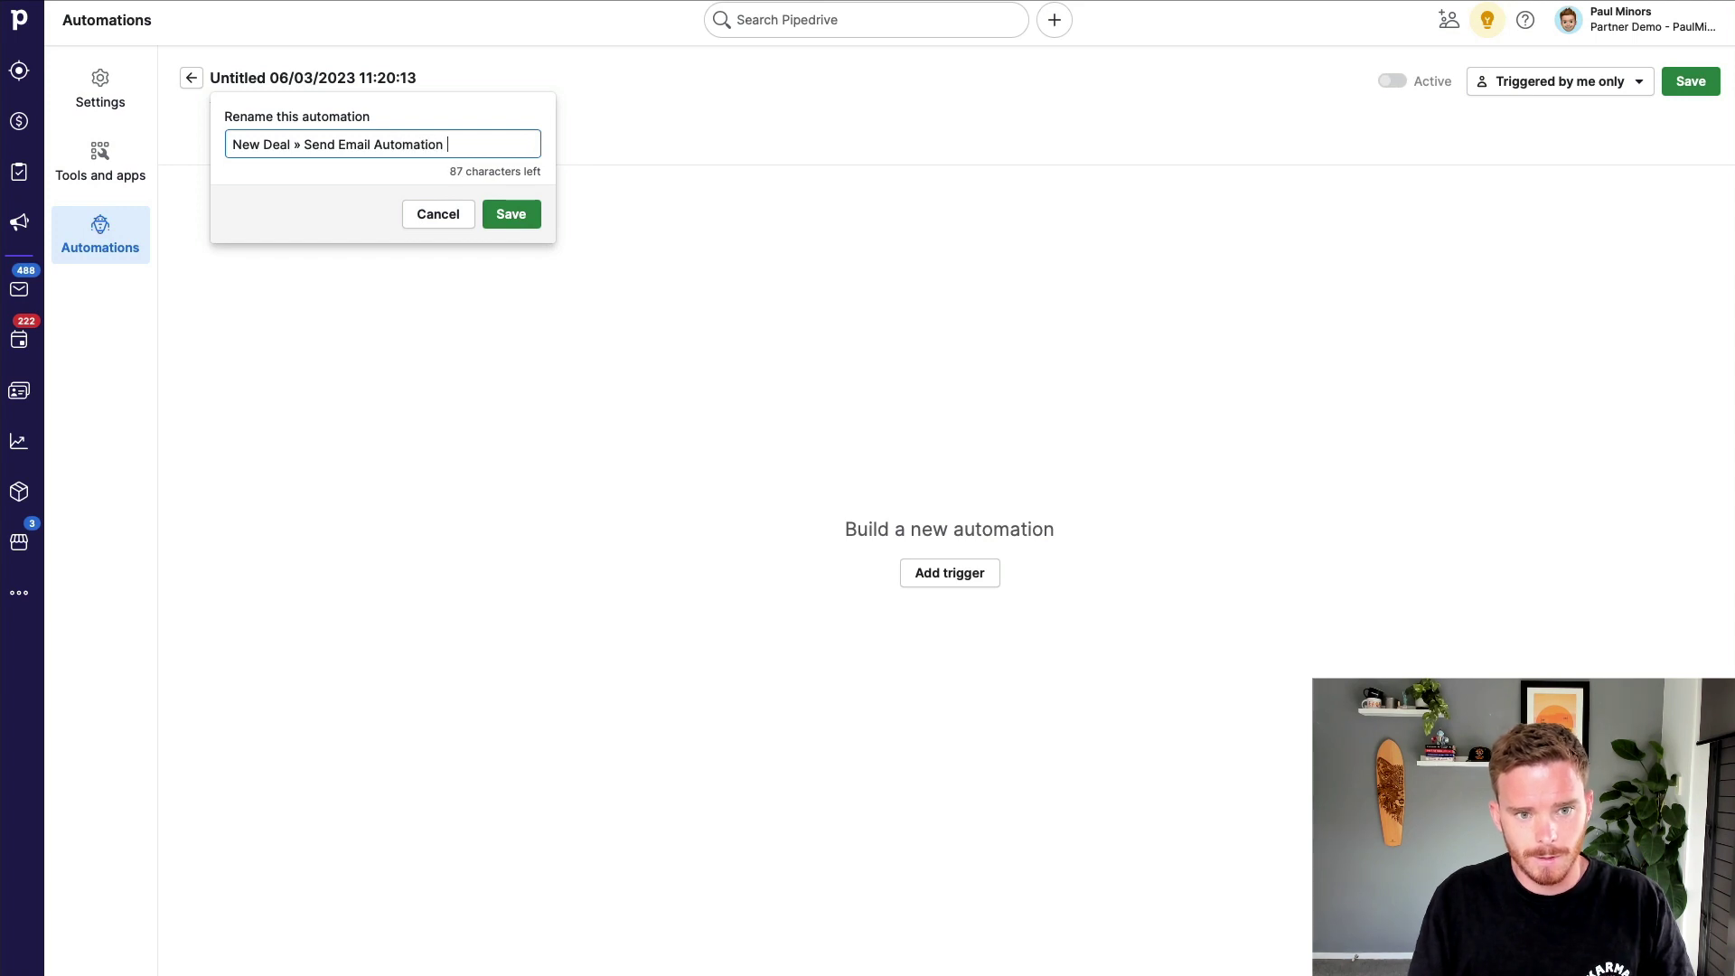
left_click(488, 214)
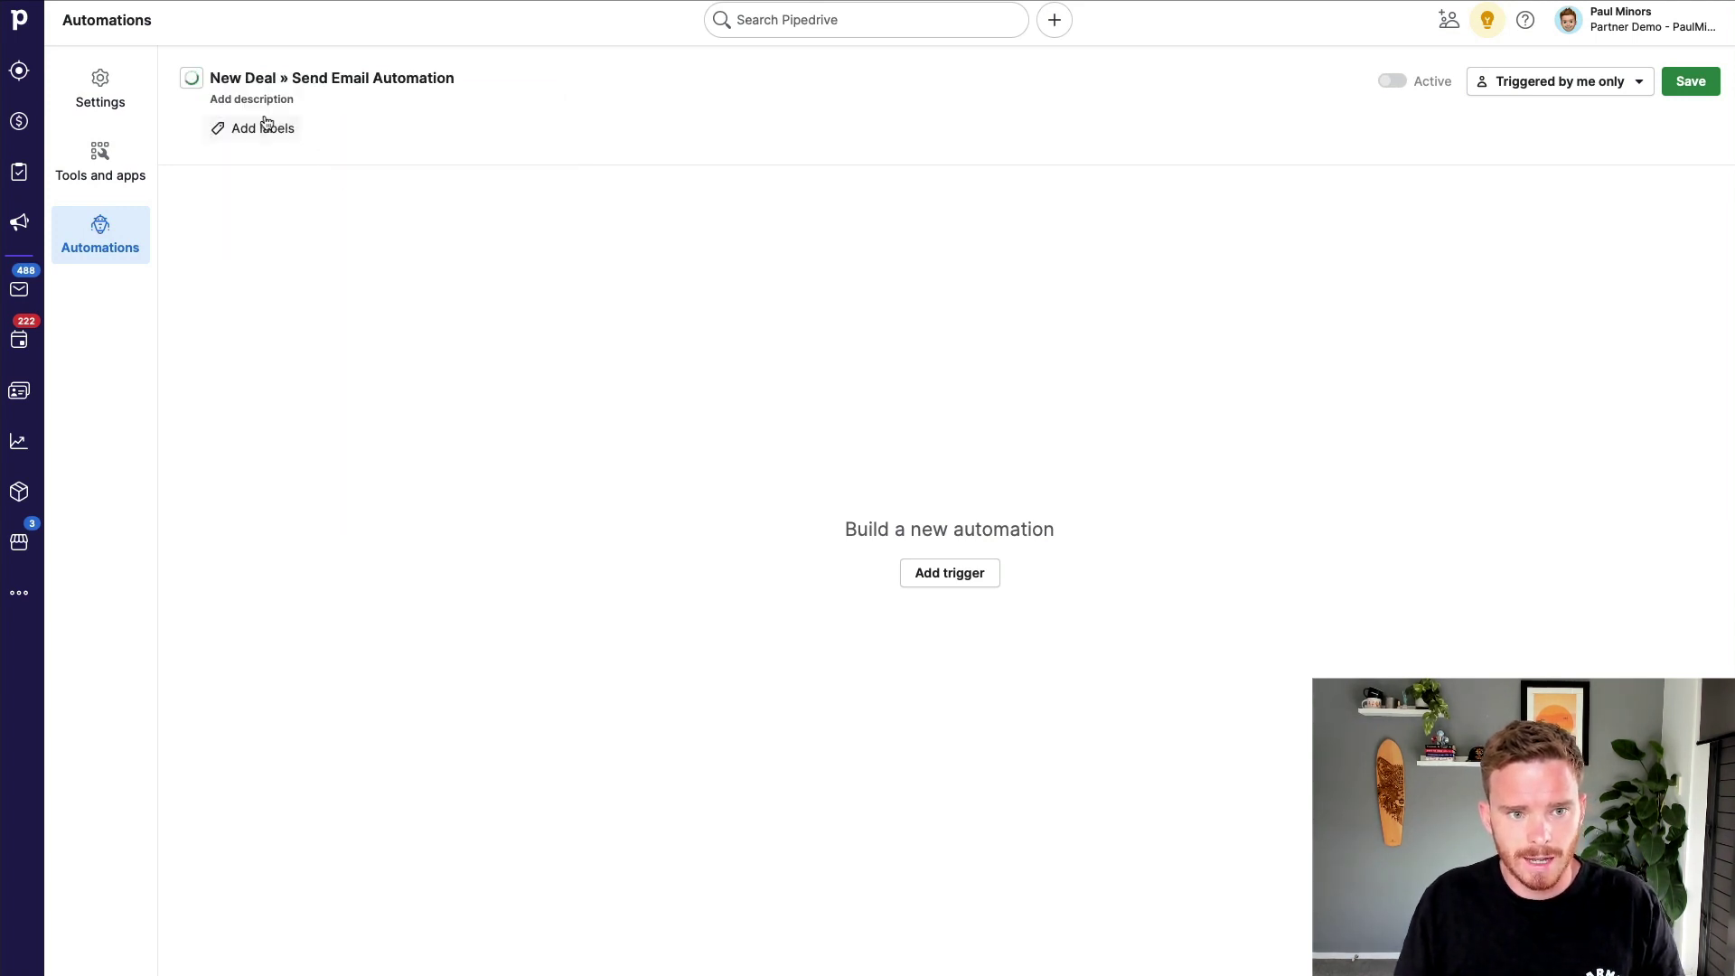
- Add and save the automation description "Asks the deal contact person to book a call."
left_click(263, 101)
type("Askes")
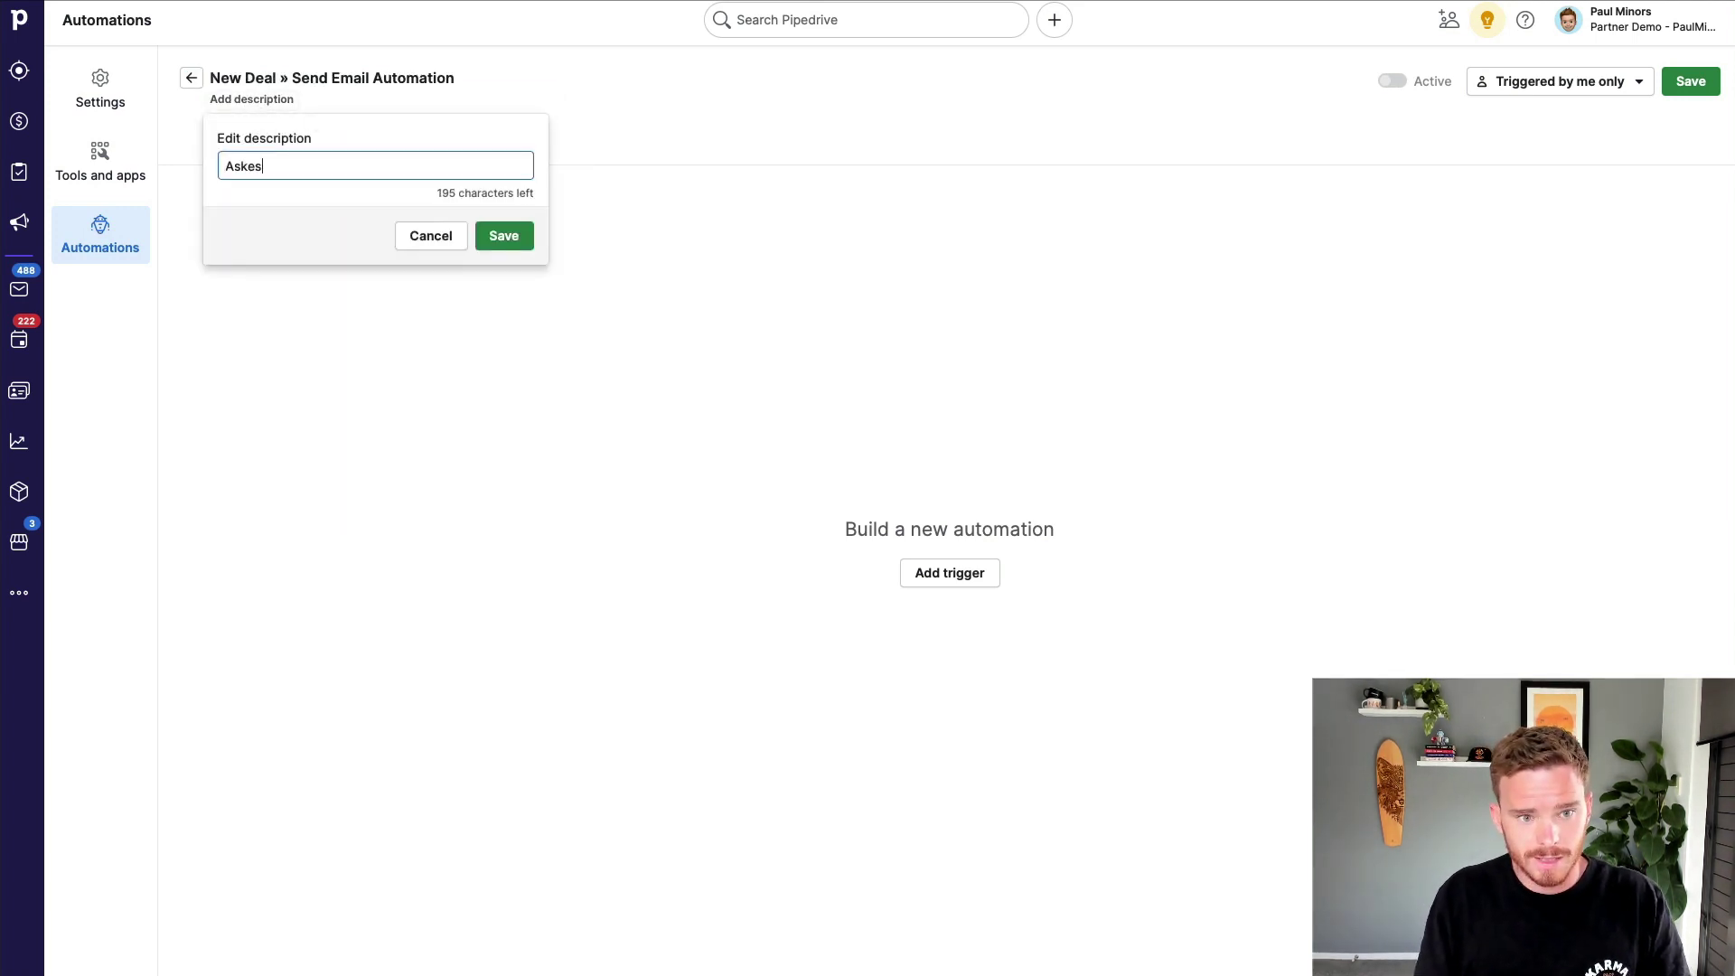
key("BackSpace")
key("BackSpace")
type("s the deal con")
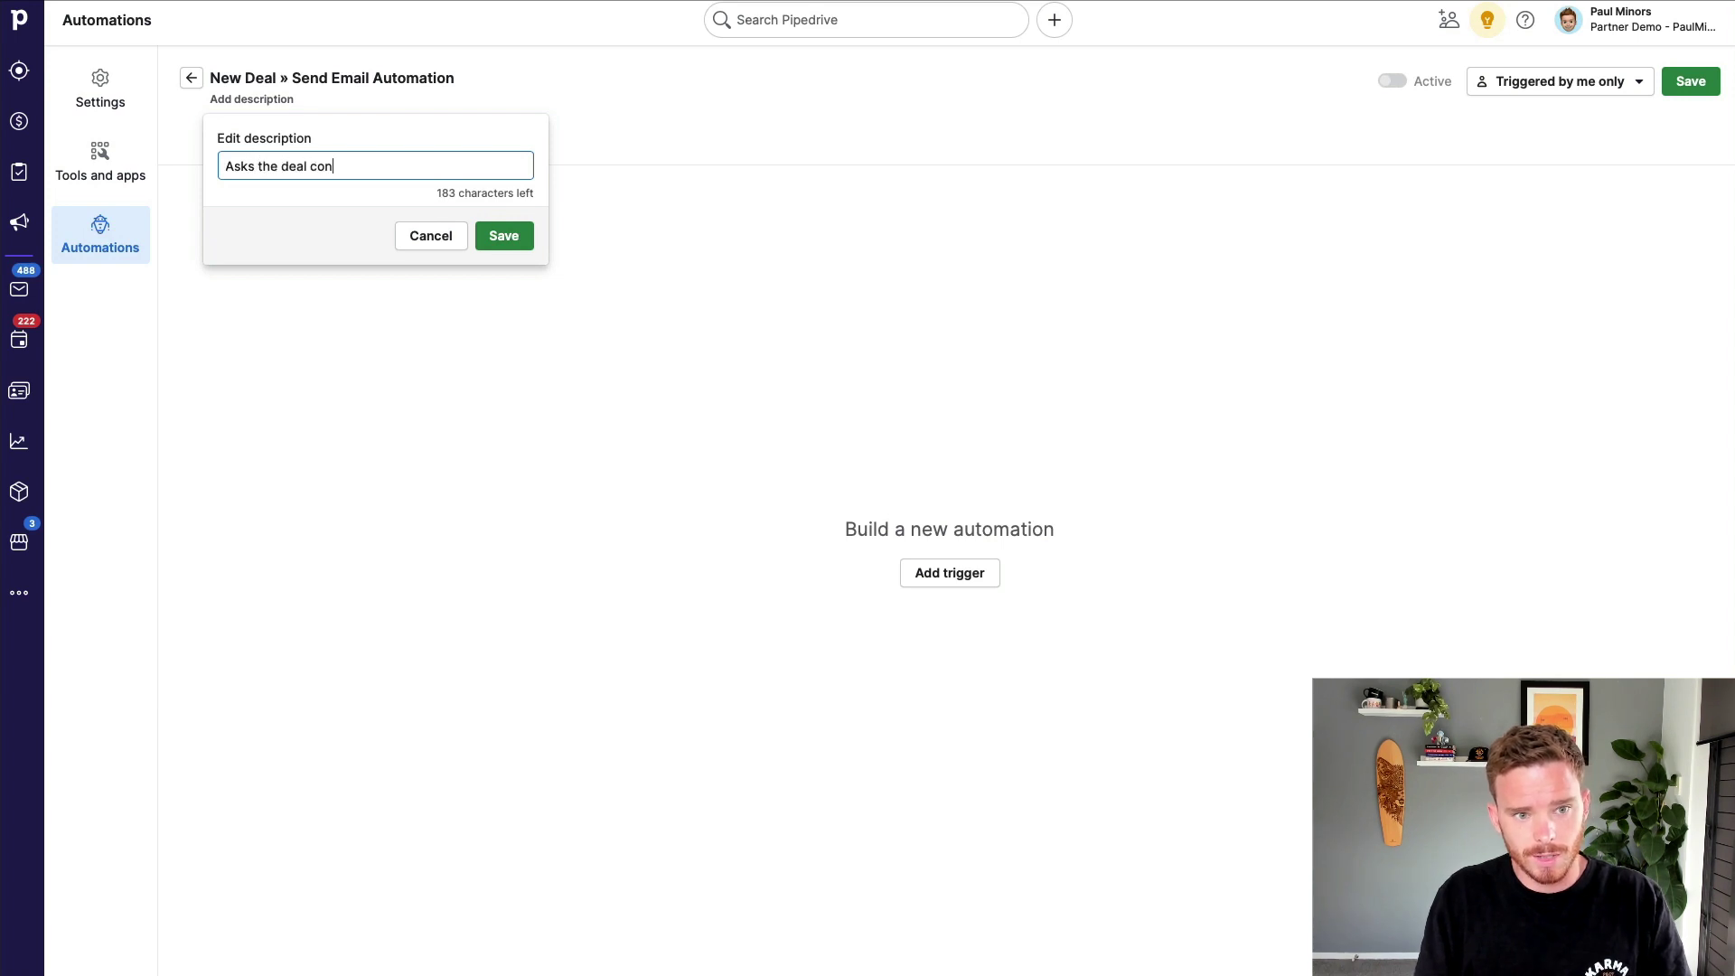
type("tact person to book a c")
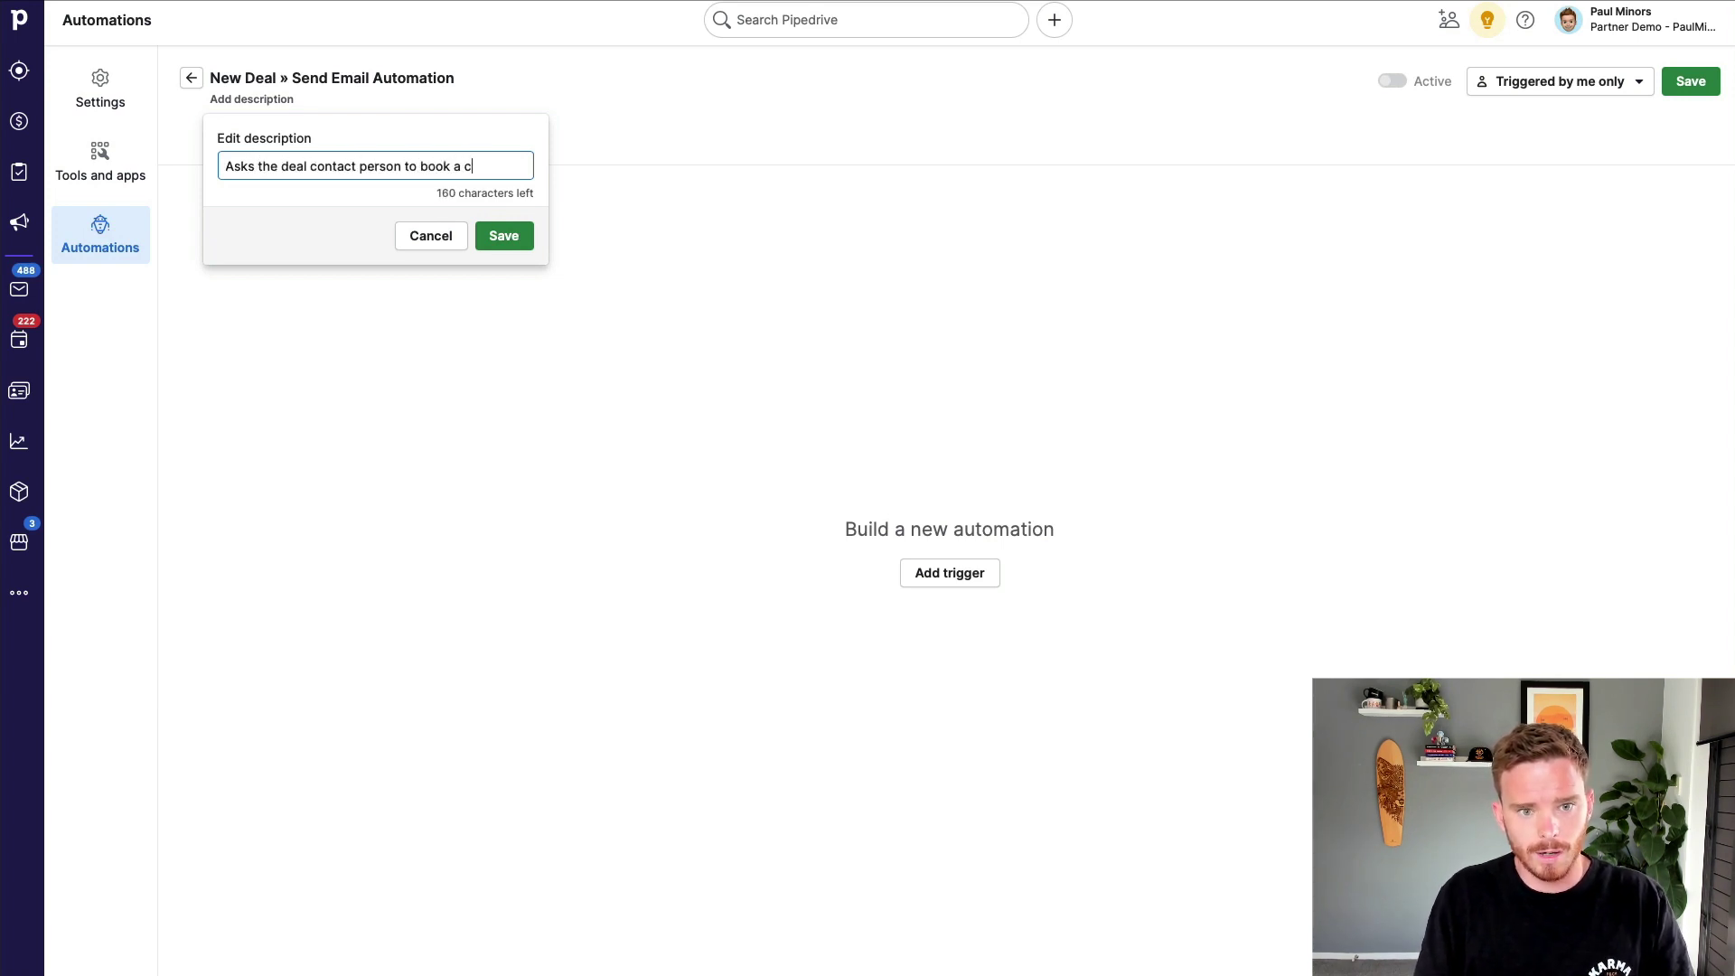
type("all.")
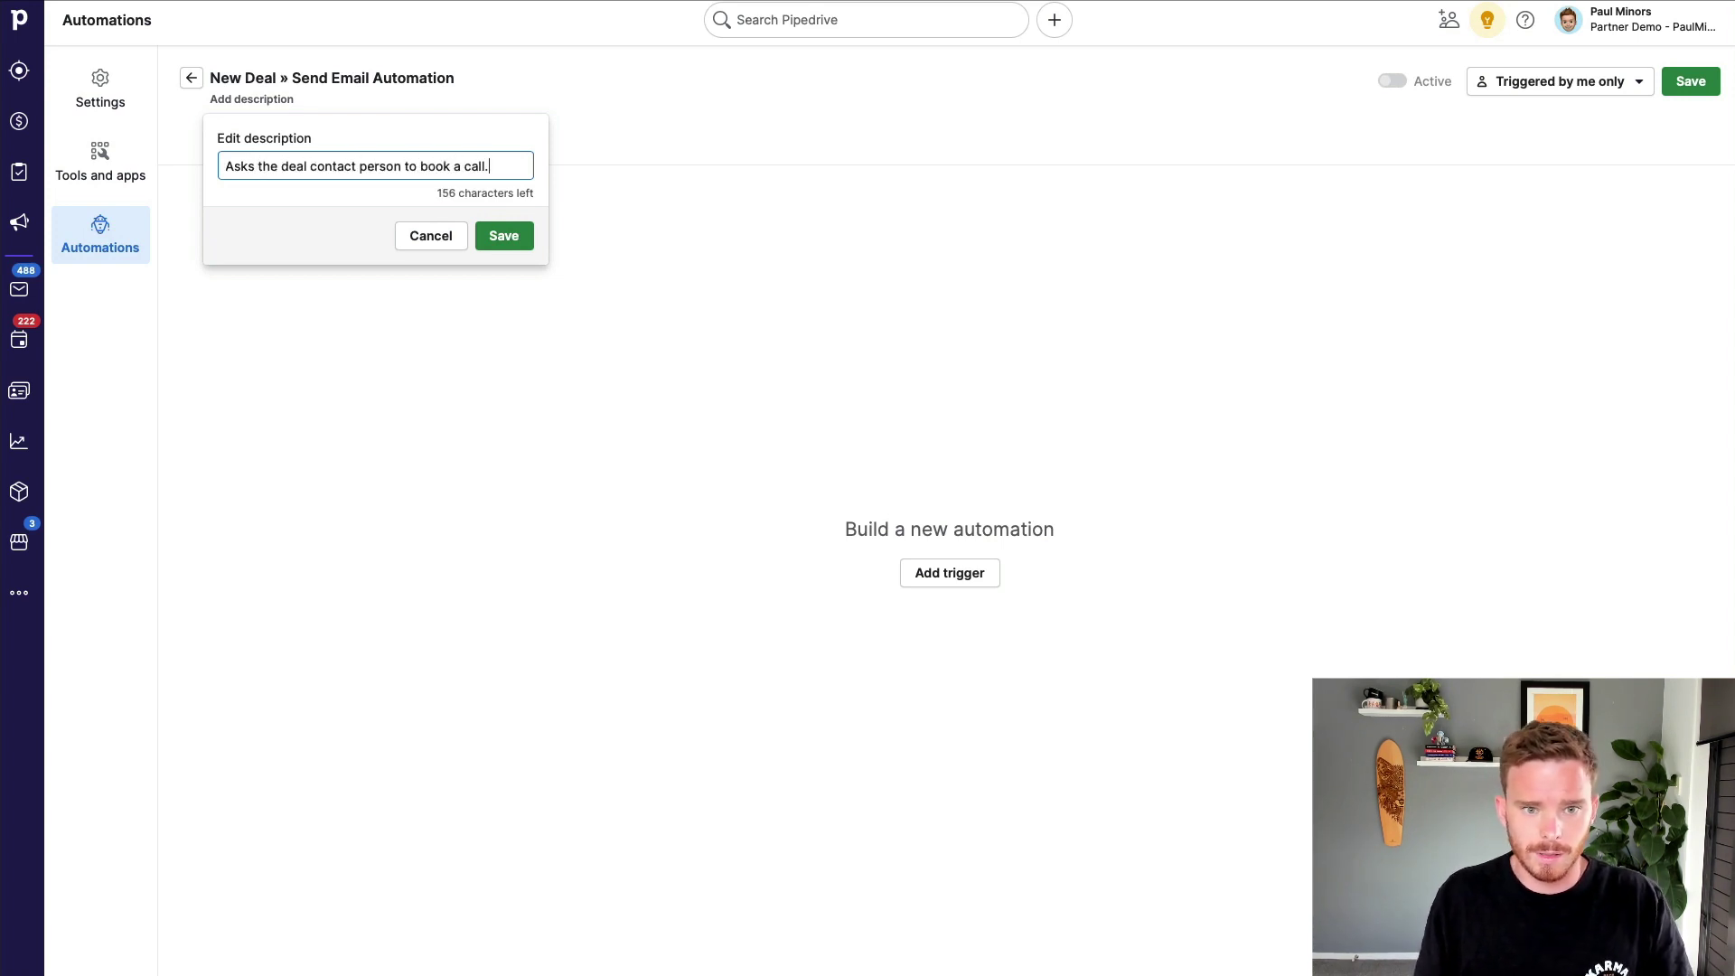
left_click(496, 234)
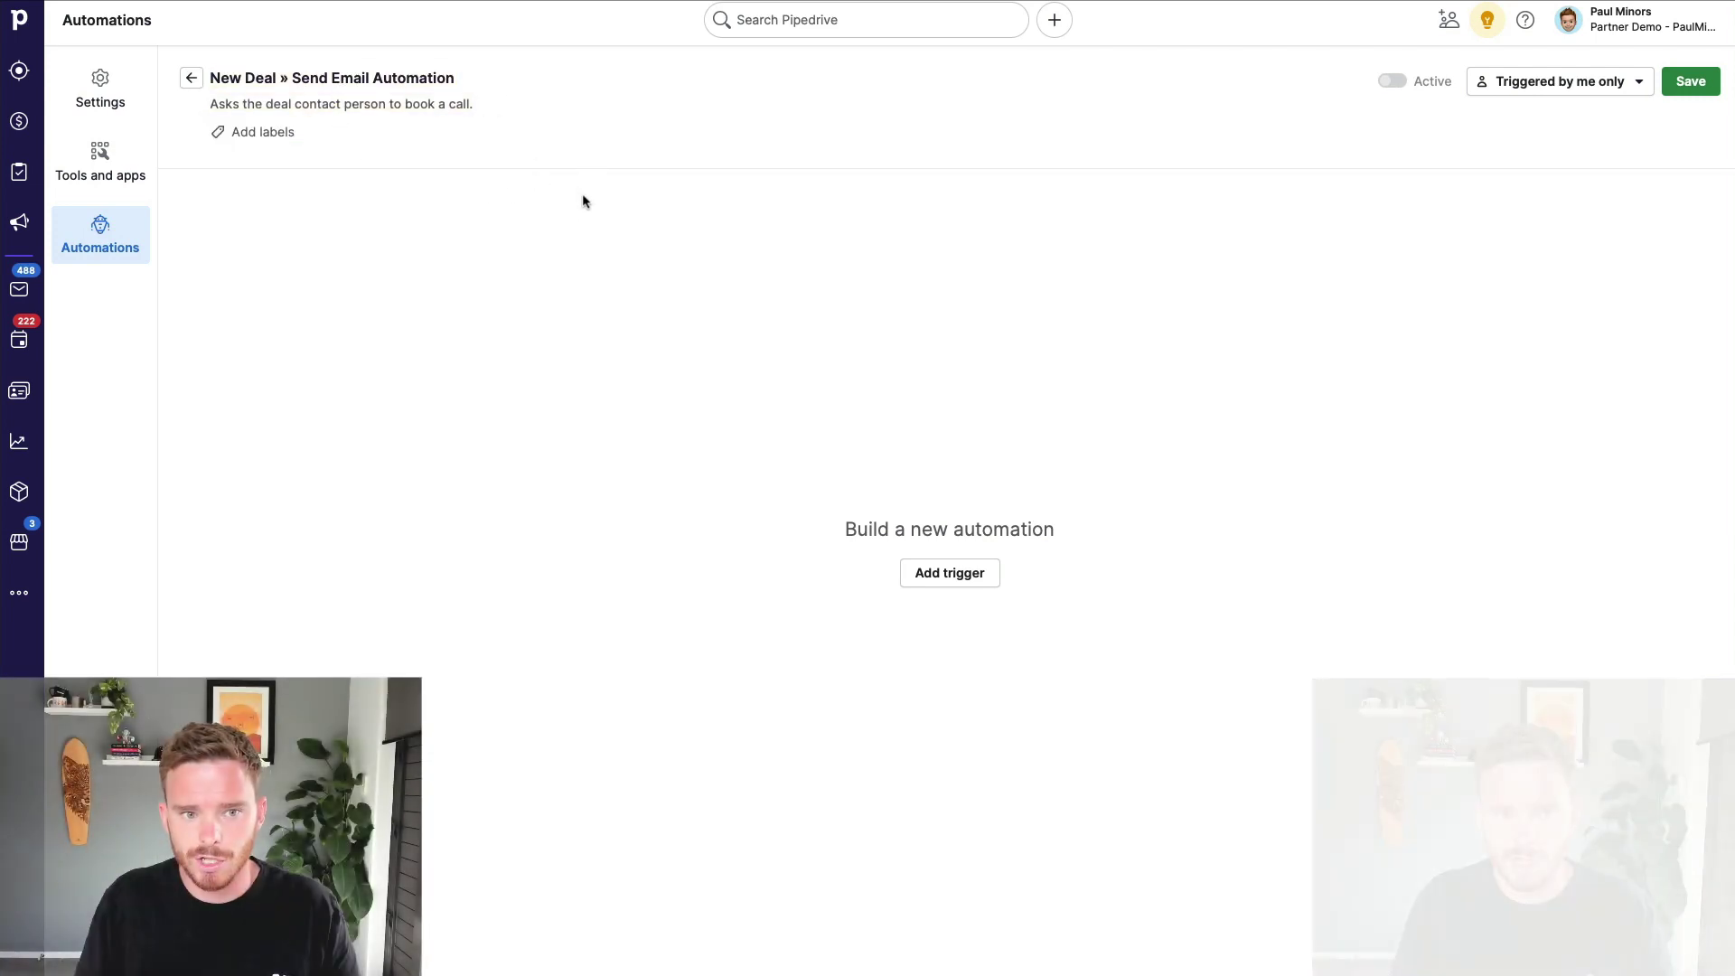
- Add a trigger to the automation, choosing the Deal created event, and apply it
left_click(947, 572)
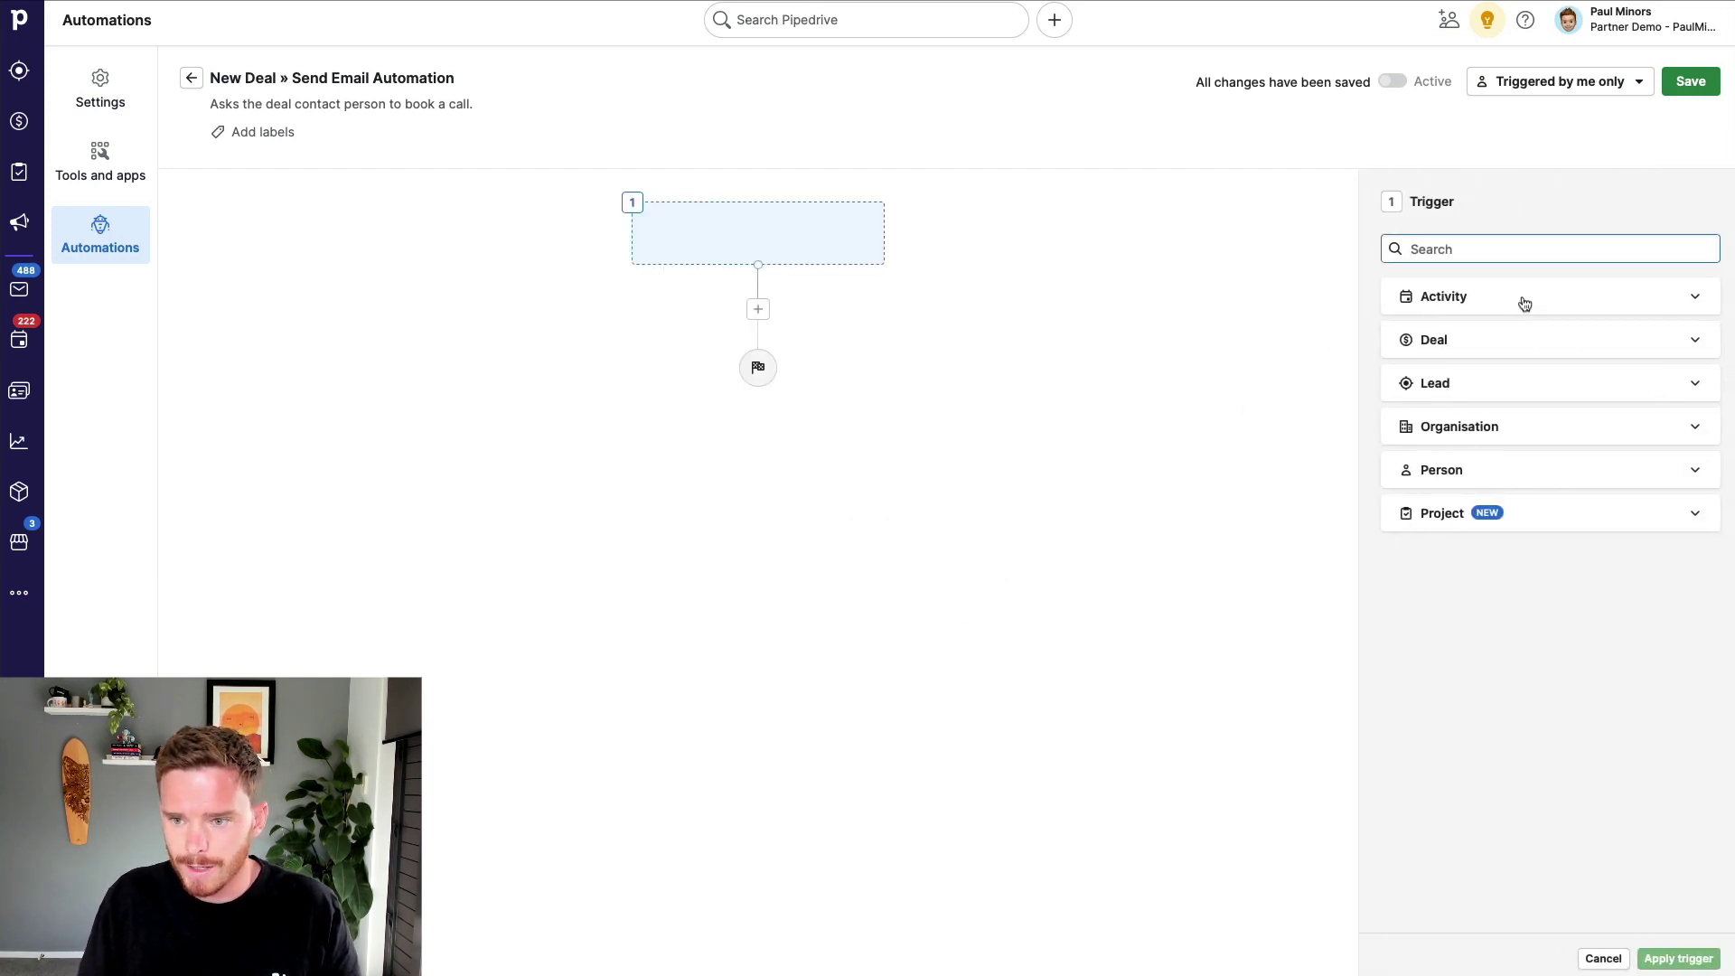
left_click(1596, 302)
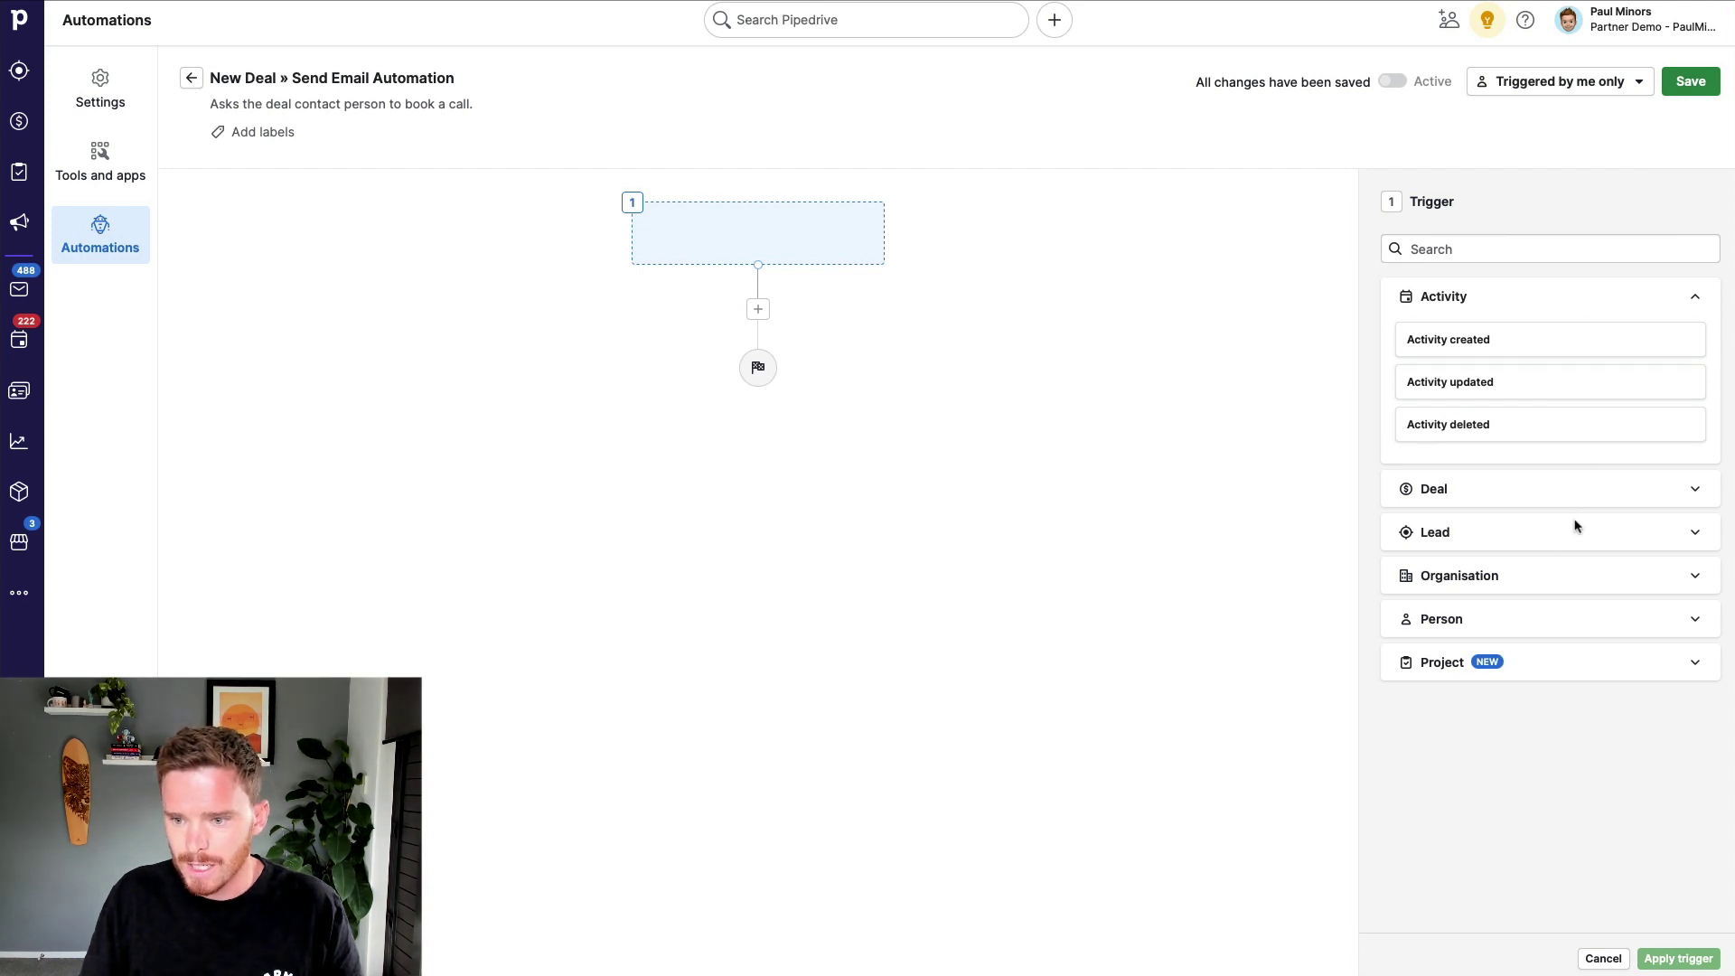
left_click(1569, 623)
left_click(1506, 434)
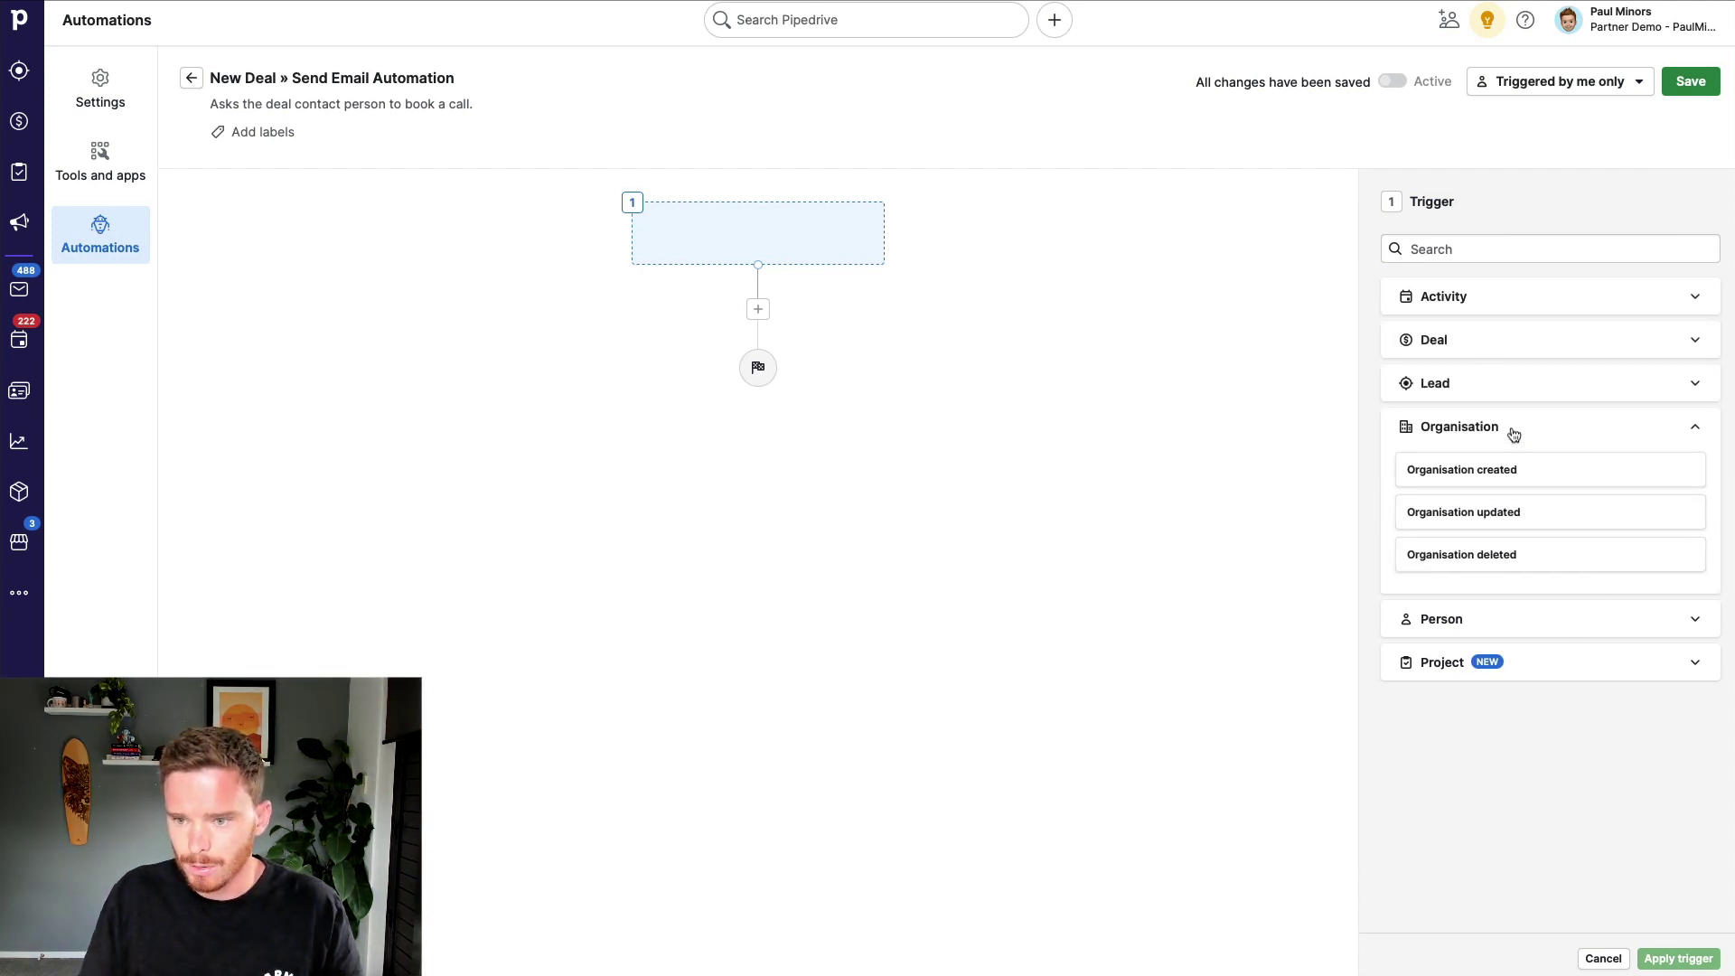
left_click(1487, 343)
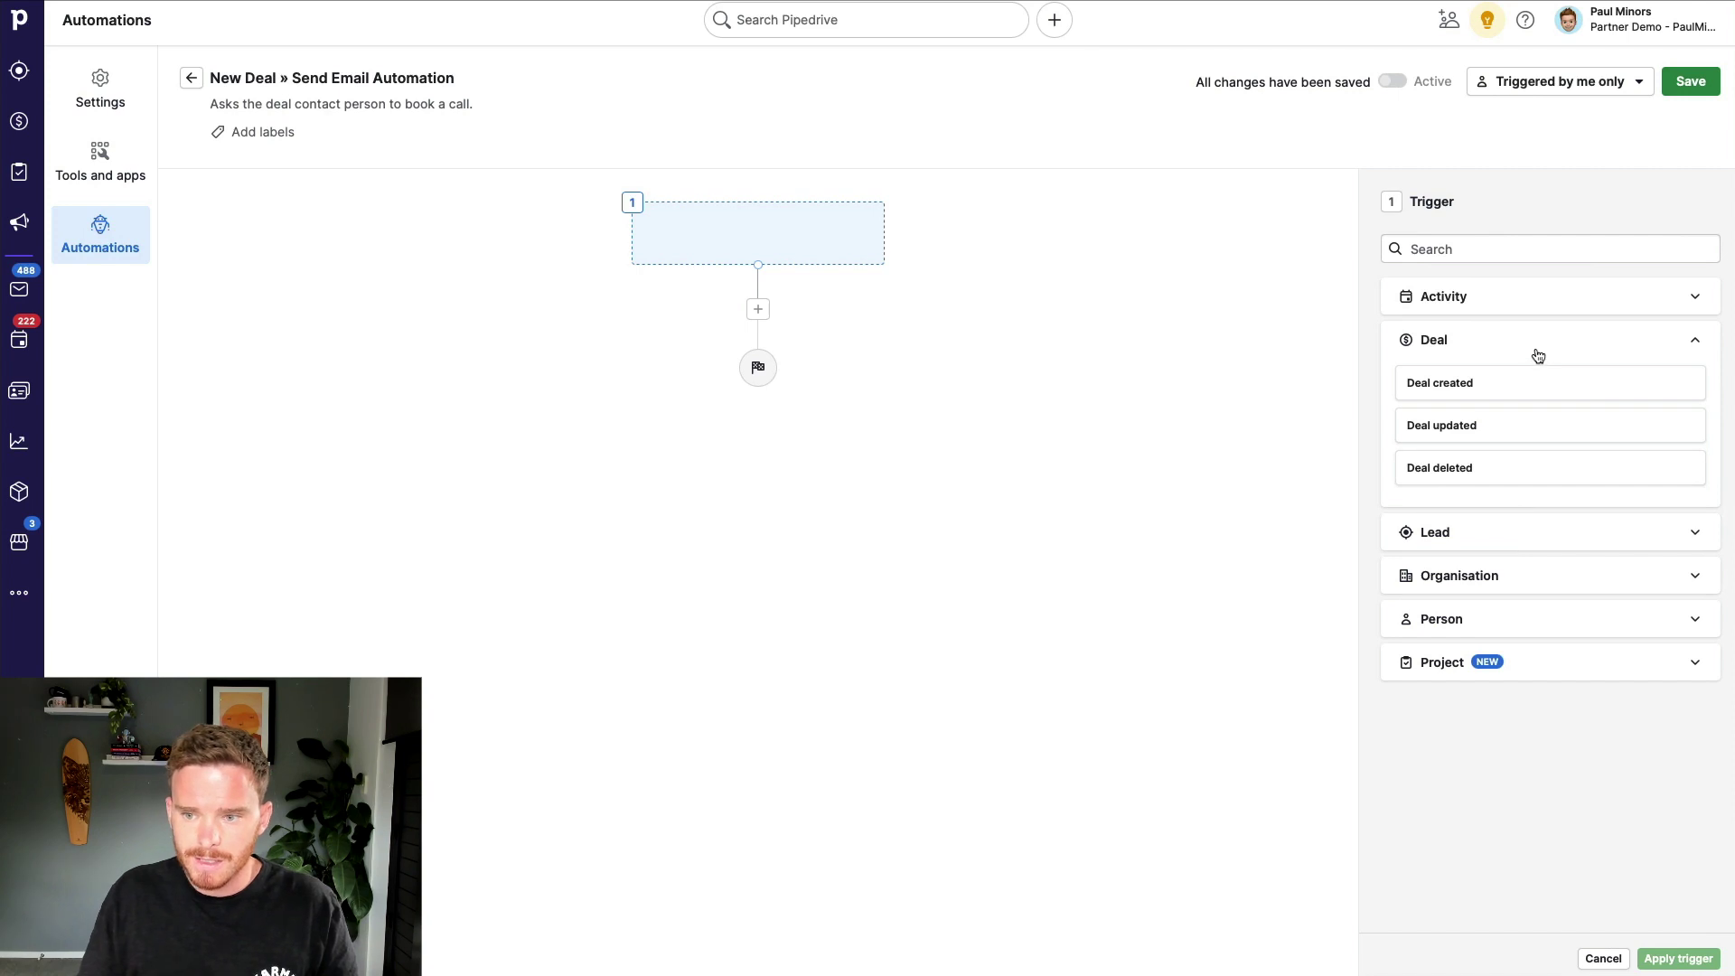
left_click(1469, 388)
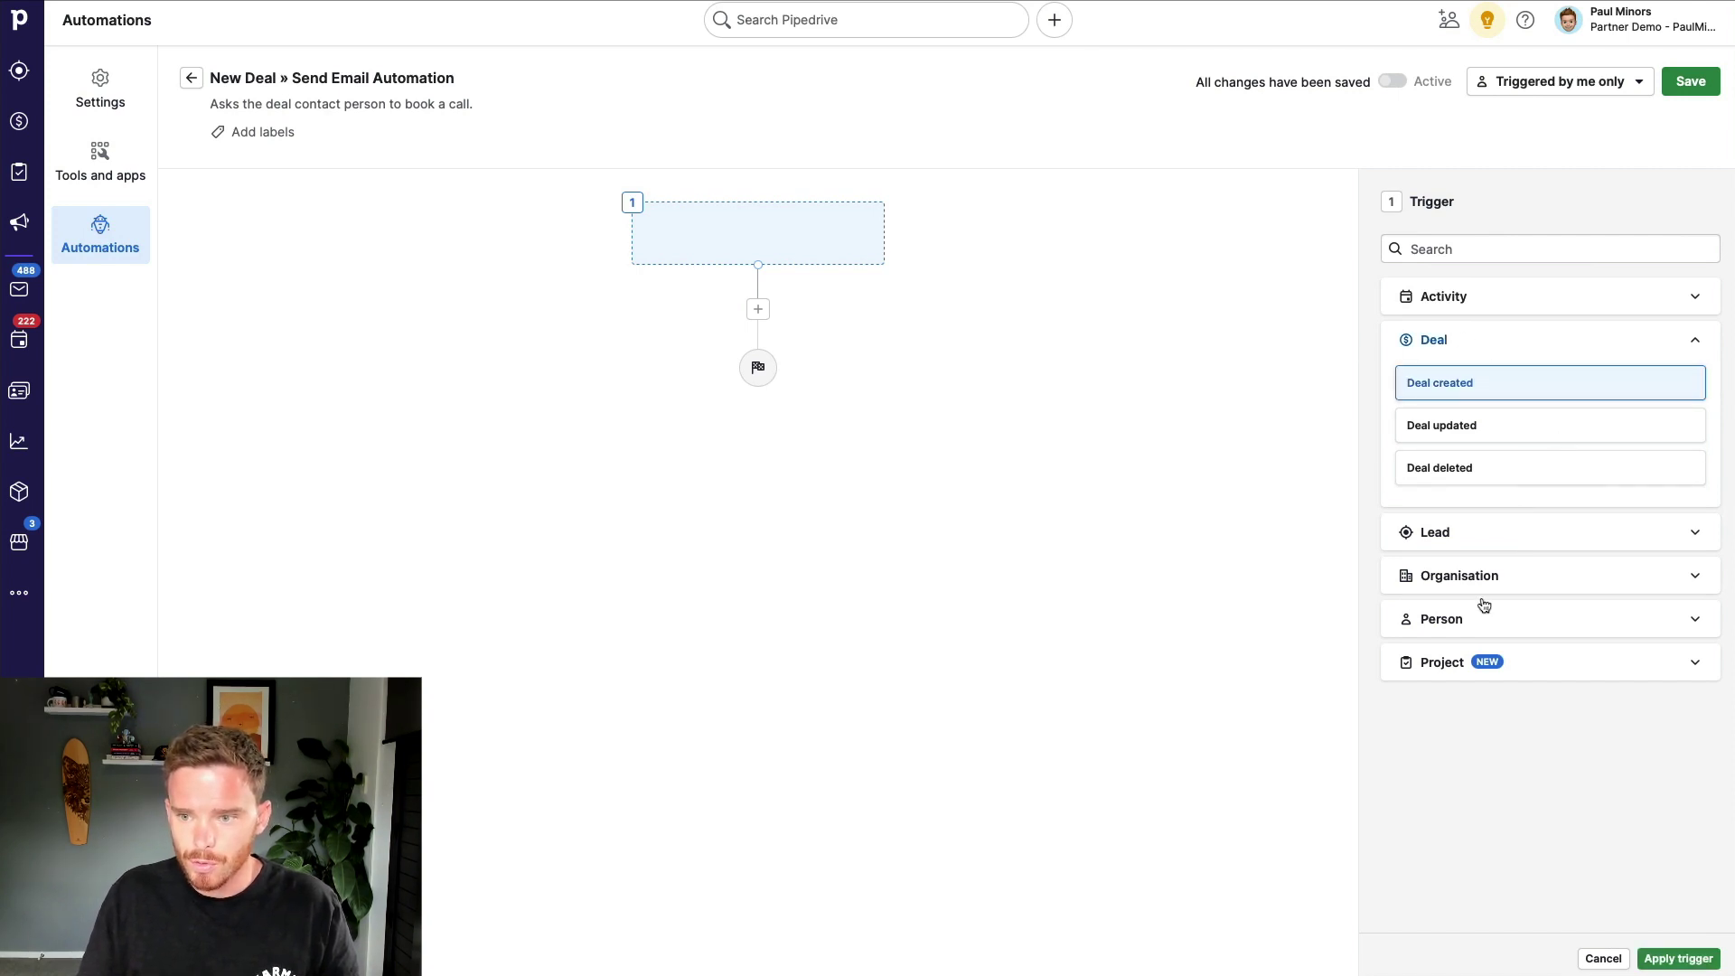
left_click(1660, 957)
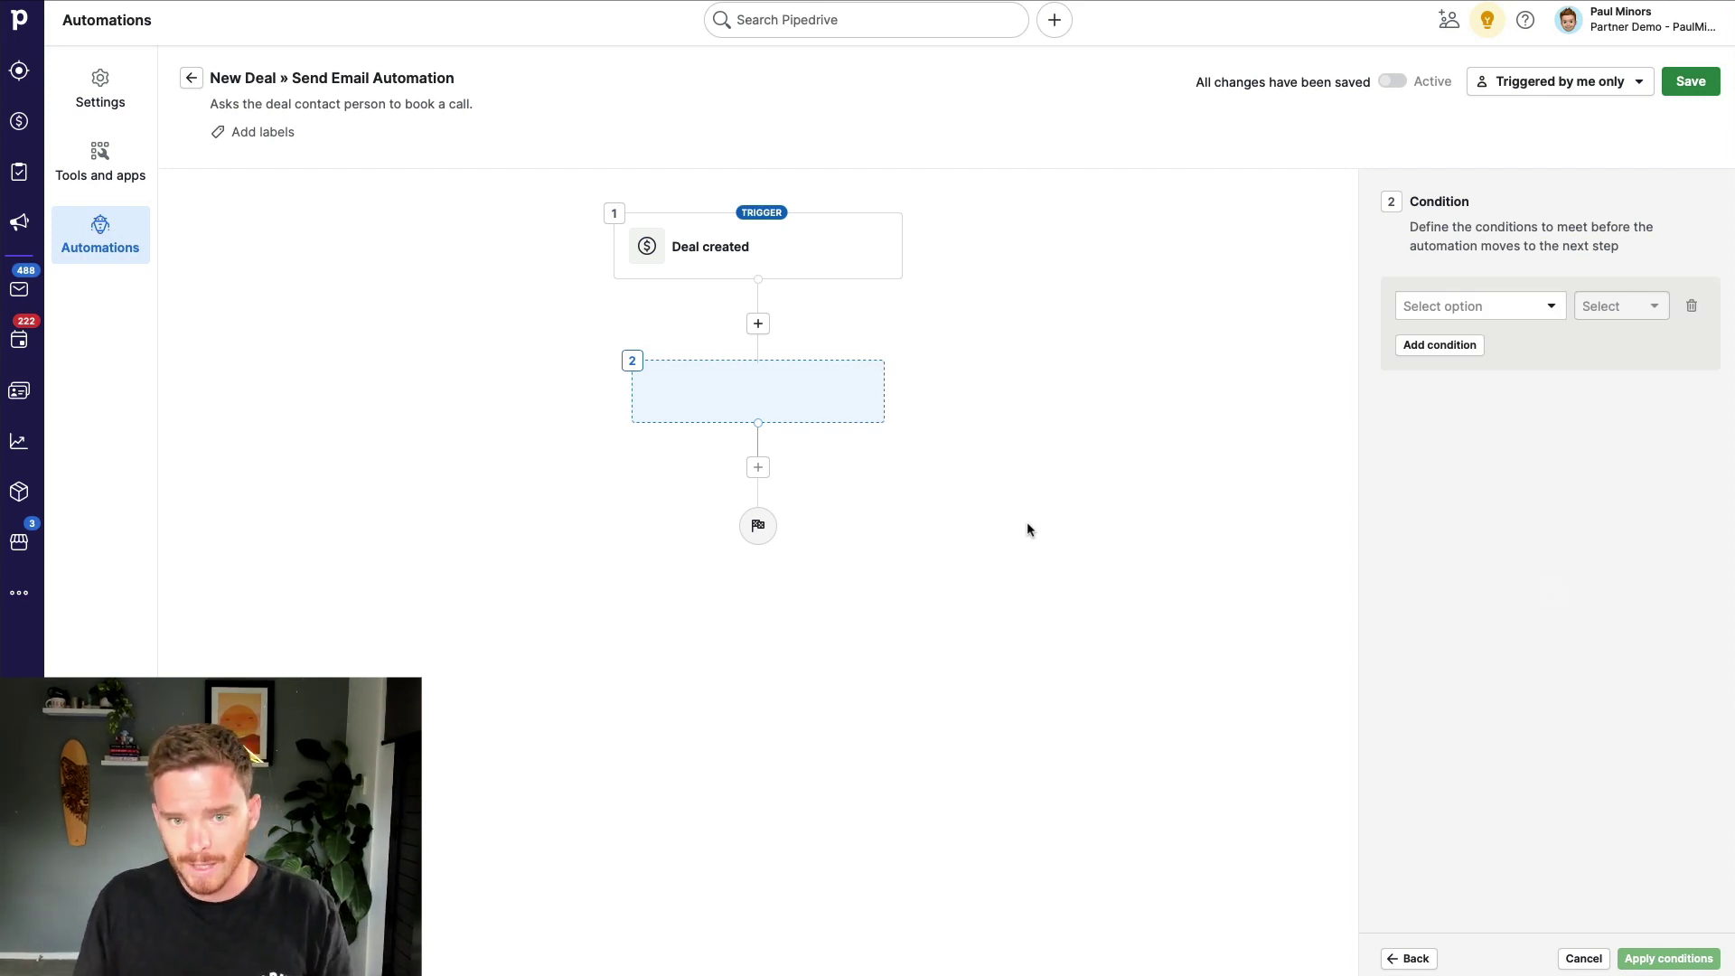
- Set and apply a condition that the Deal pipeline is Sales Pipeline
left_click(1435, 308)
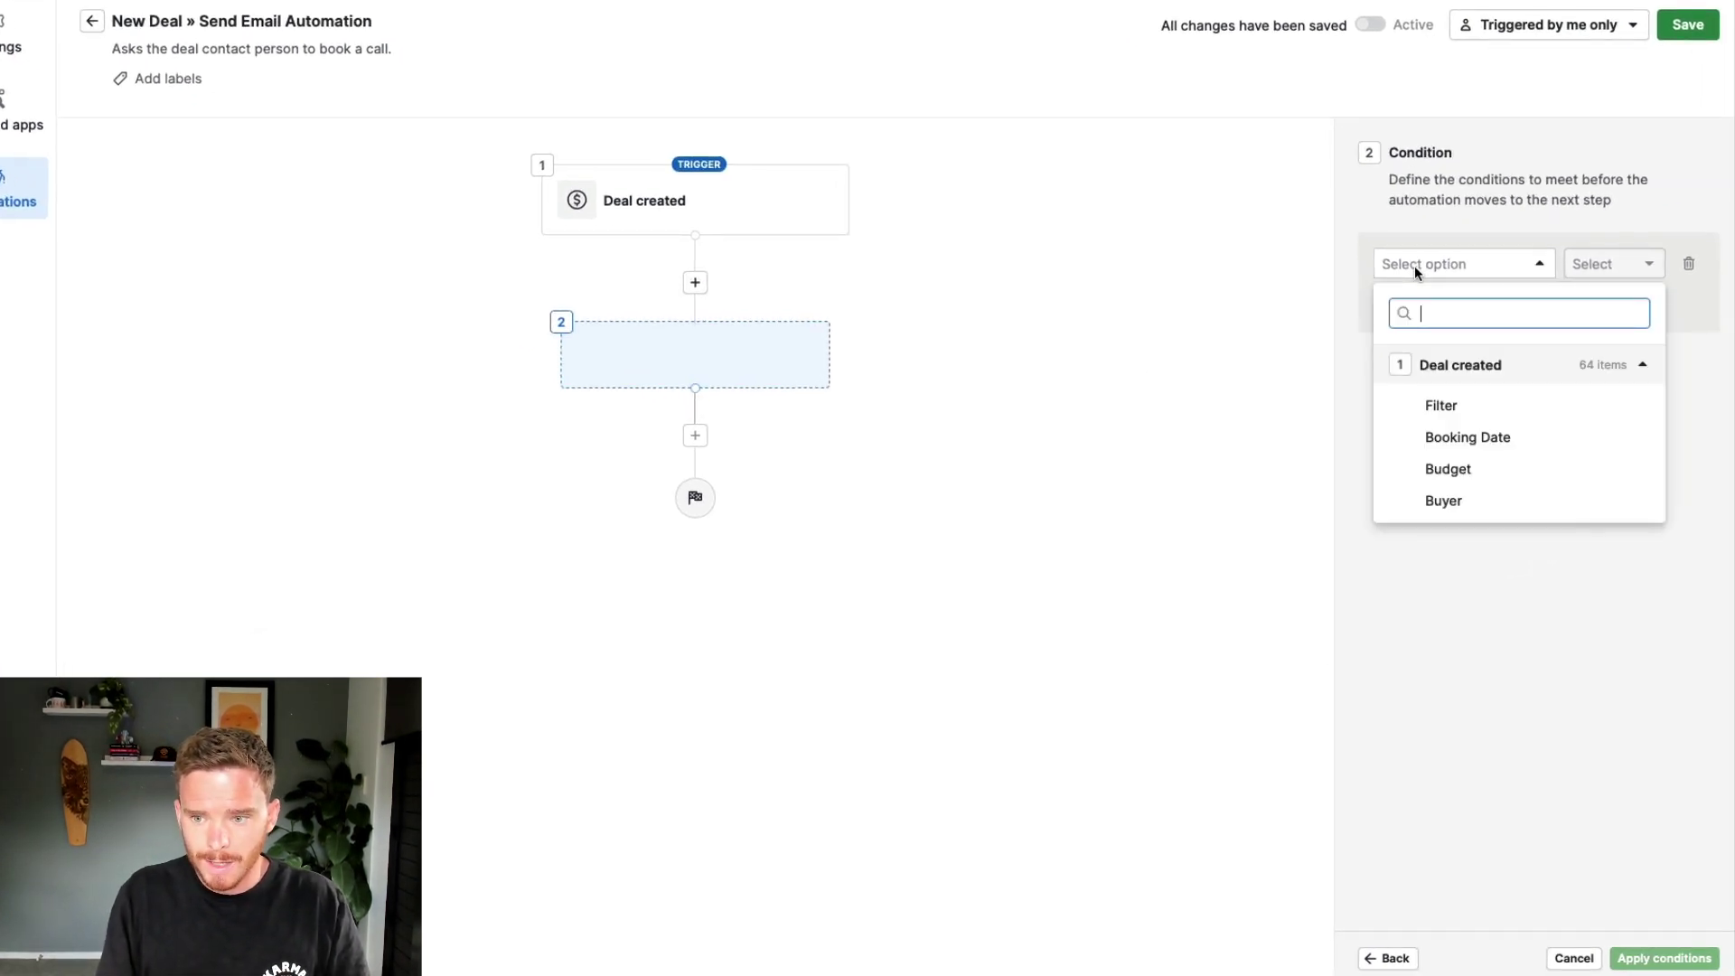
type("pipe")
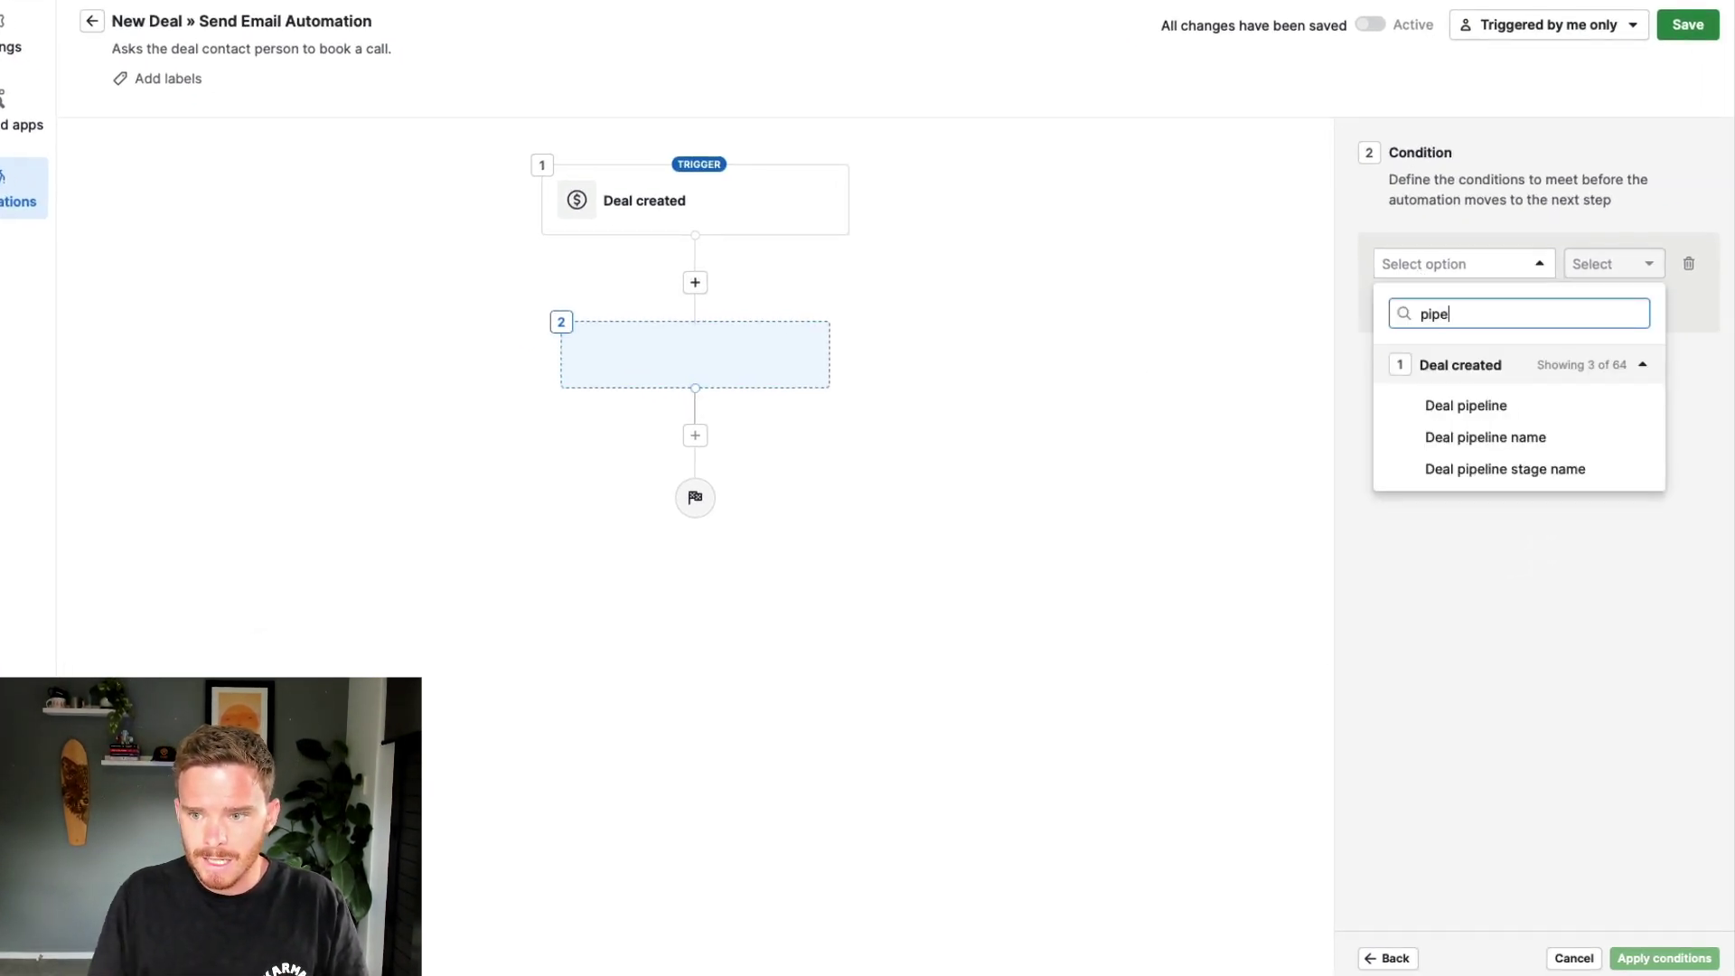
left_click(1473, 407)
left_click(1614, 264)
left_click(1594, 307)
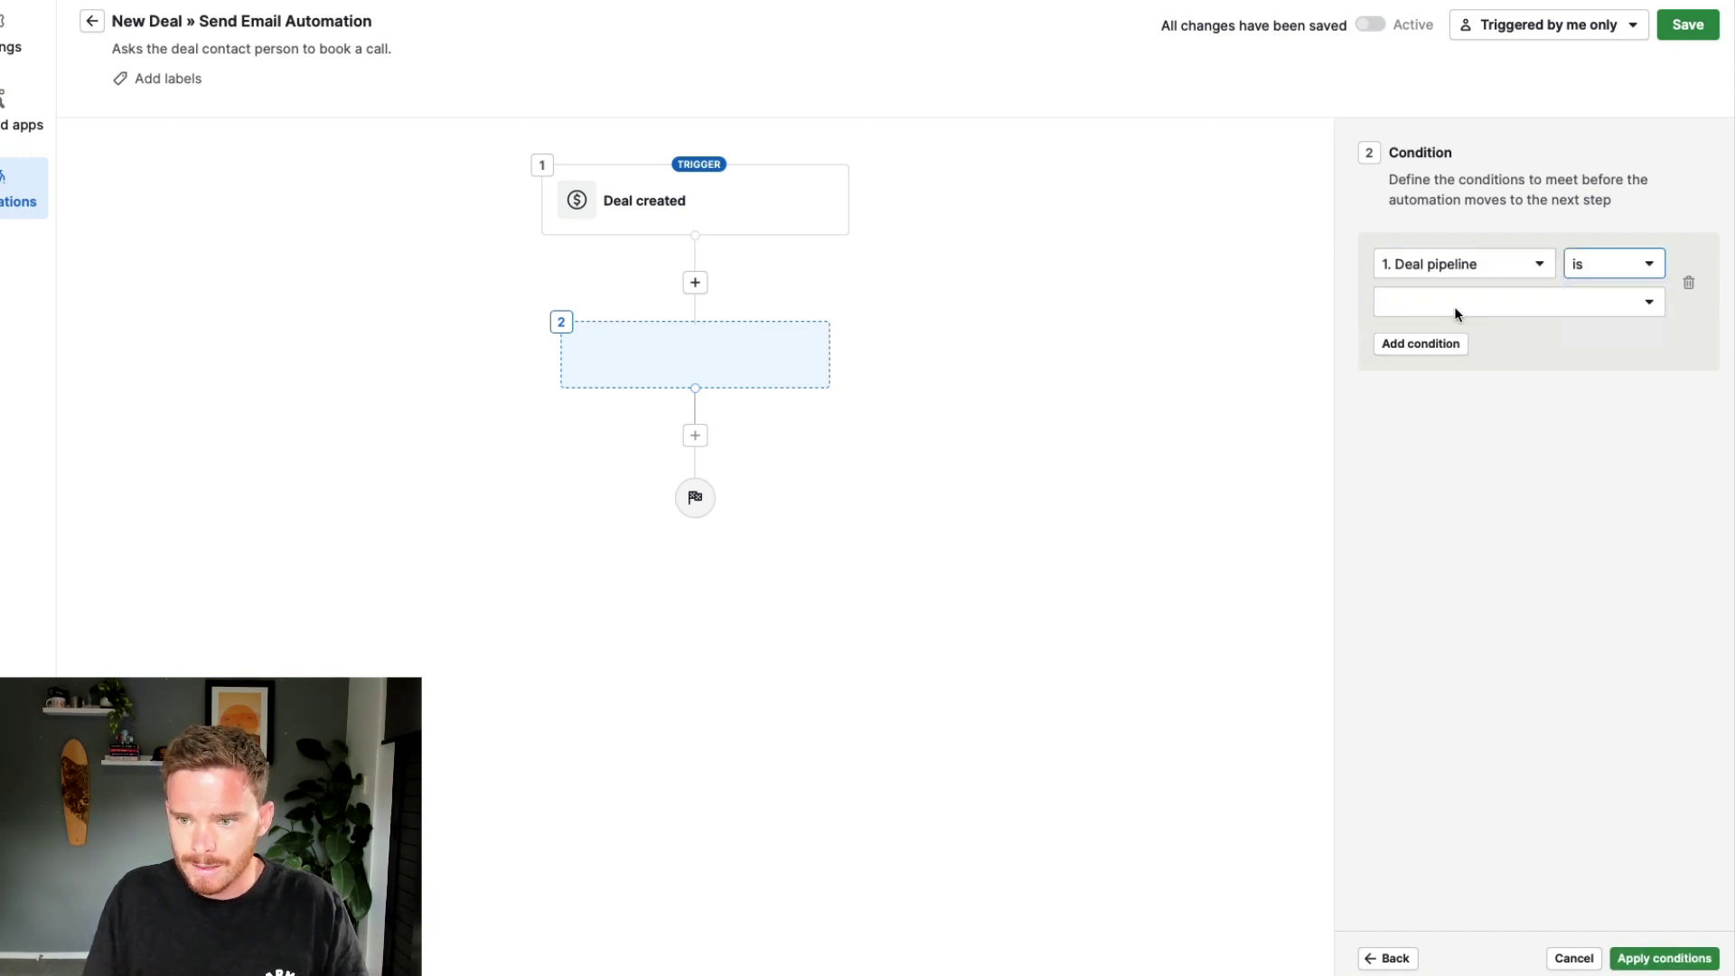
left_click(1449, 306)
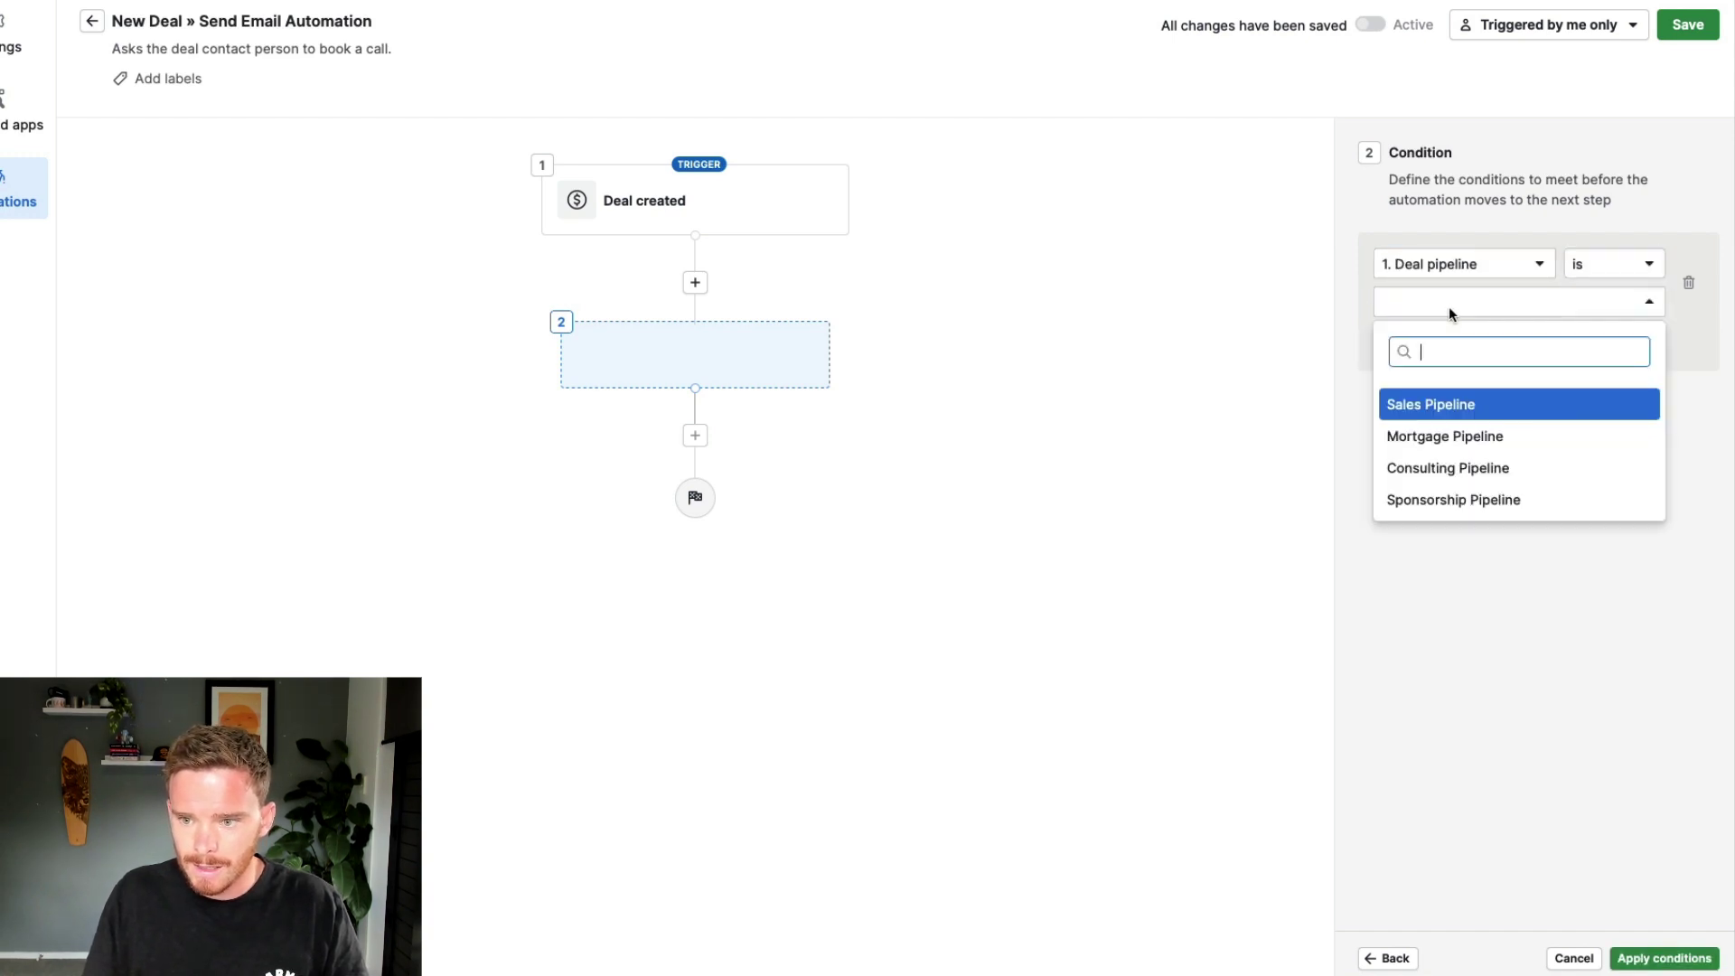
left_click(1443, 415)
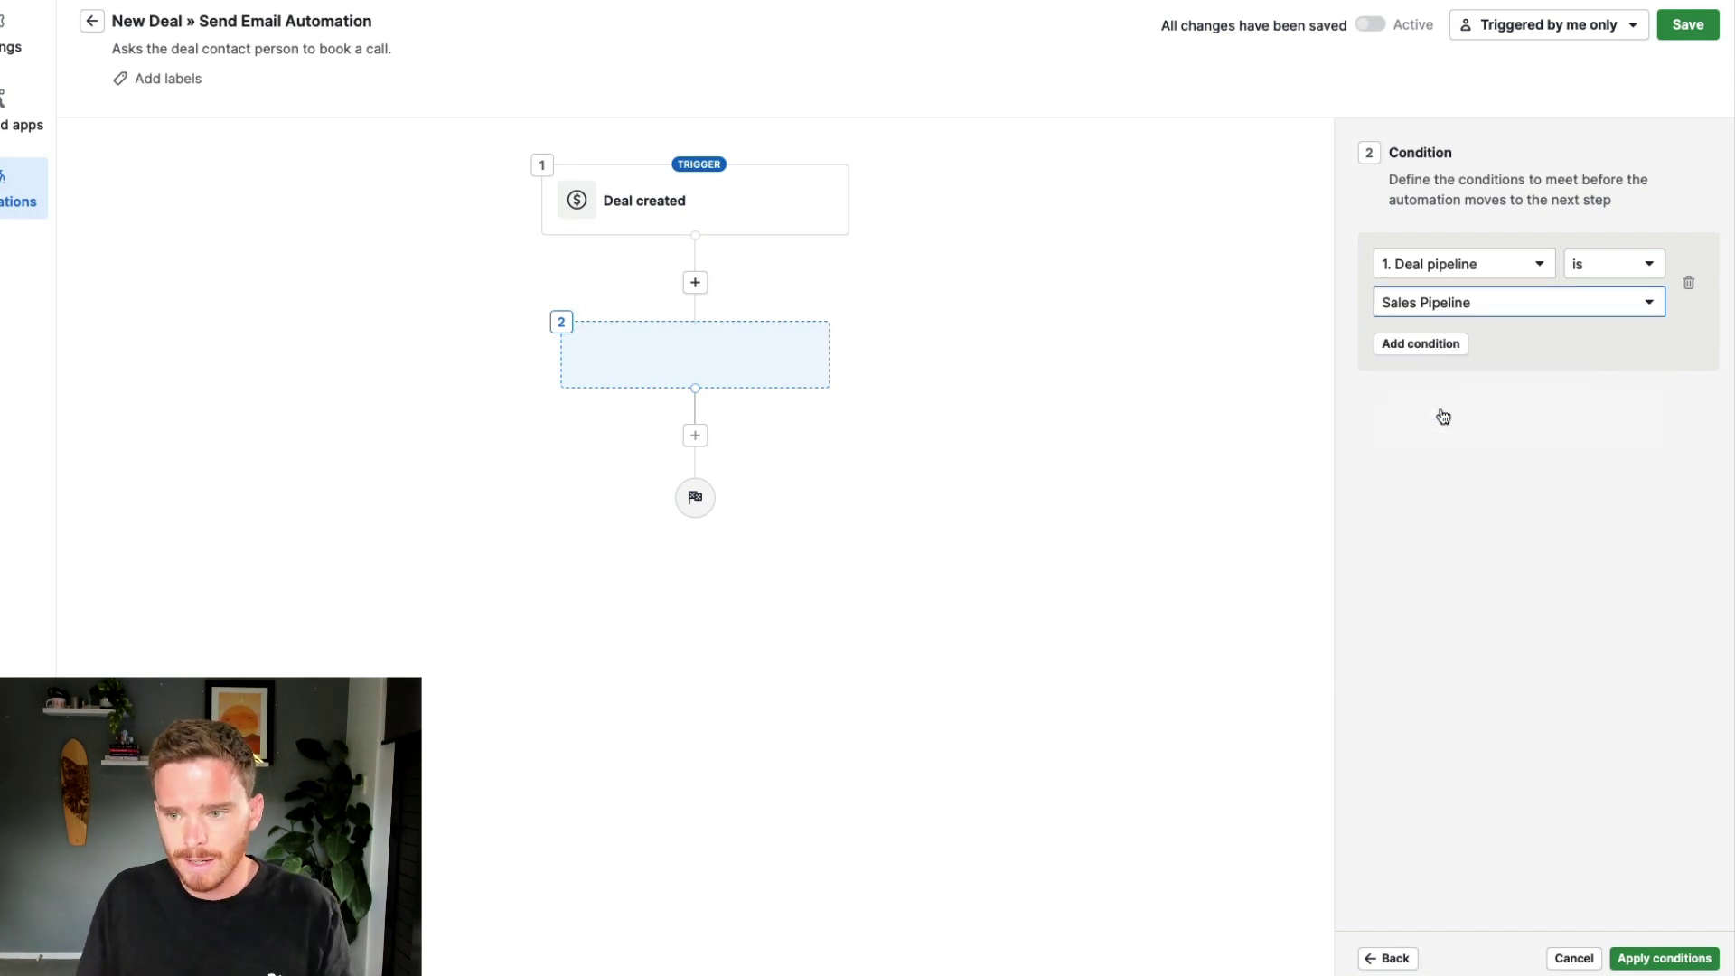
left_click(1664, 958)
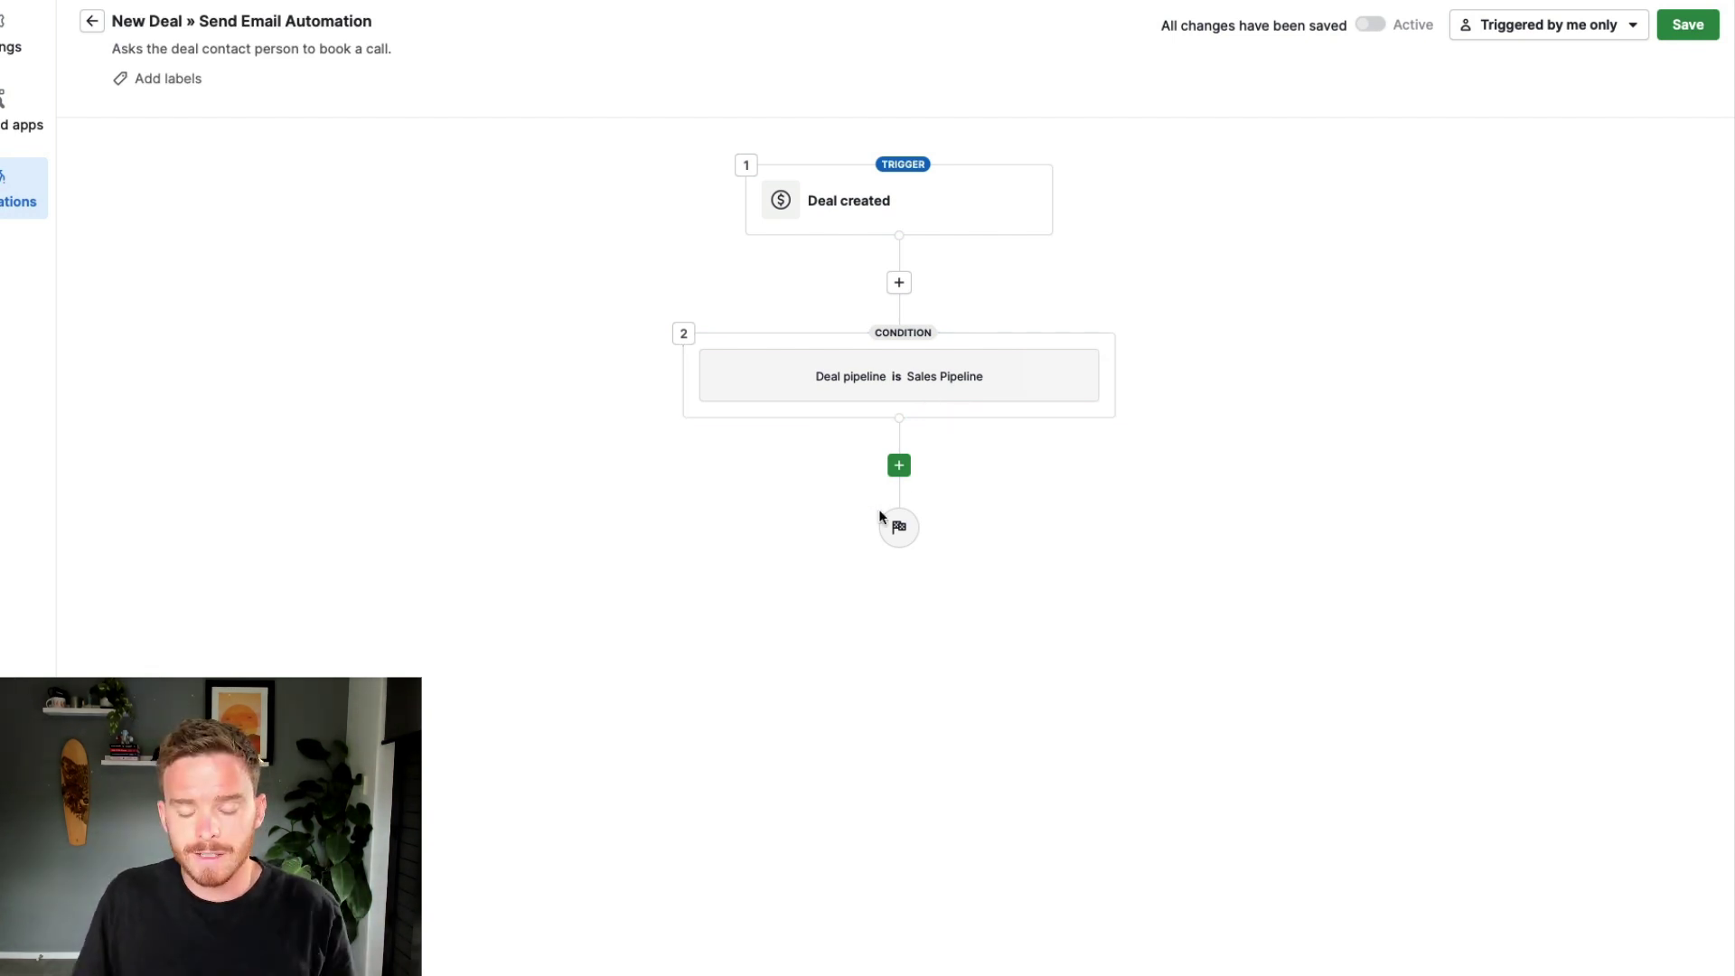
- Add a delay step of 1 hour after the pipeline condition and apply it
left_click(898, 466)
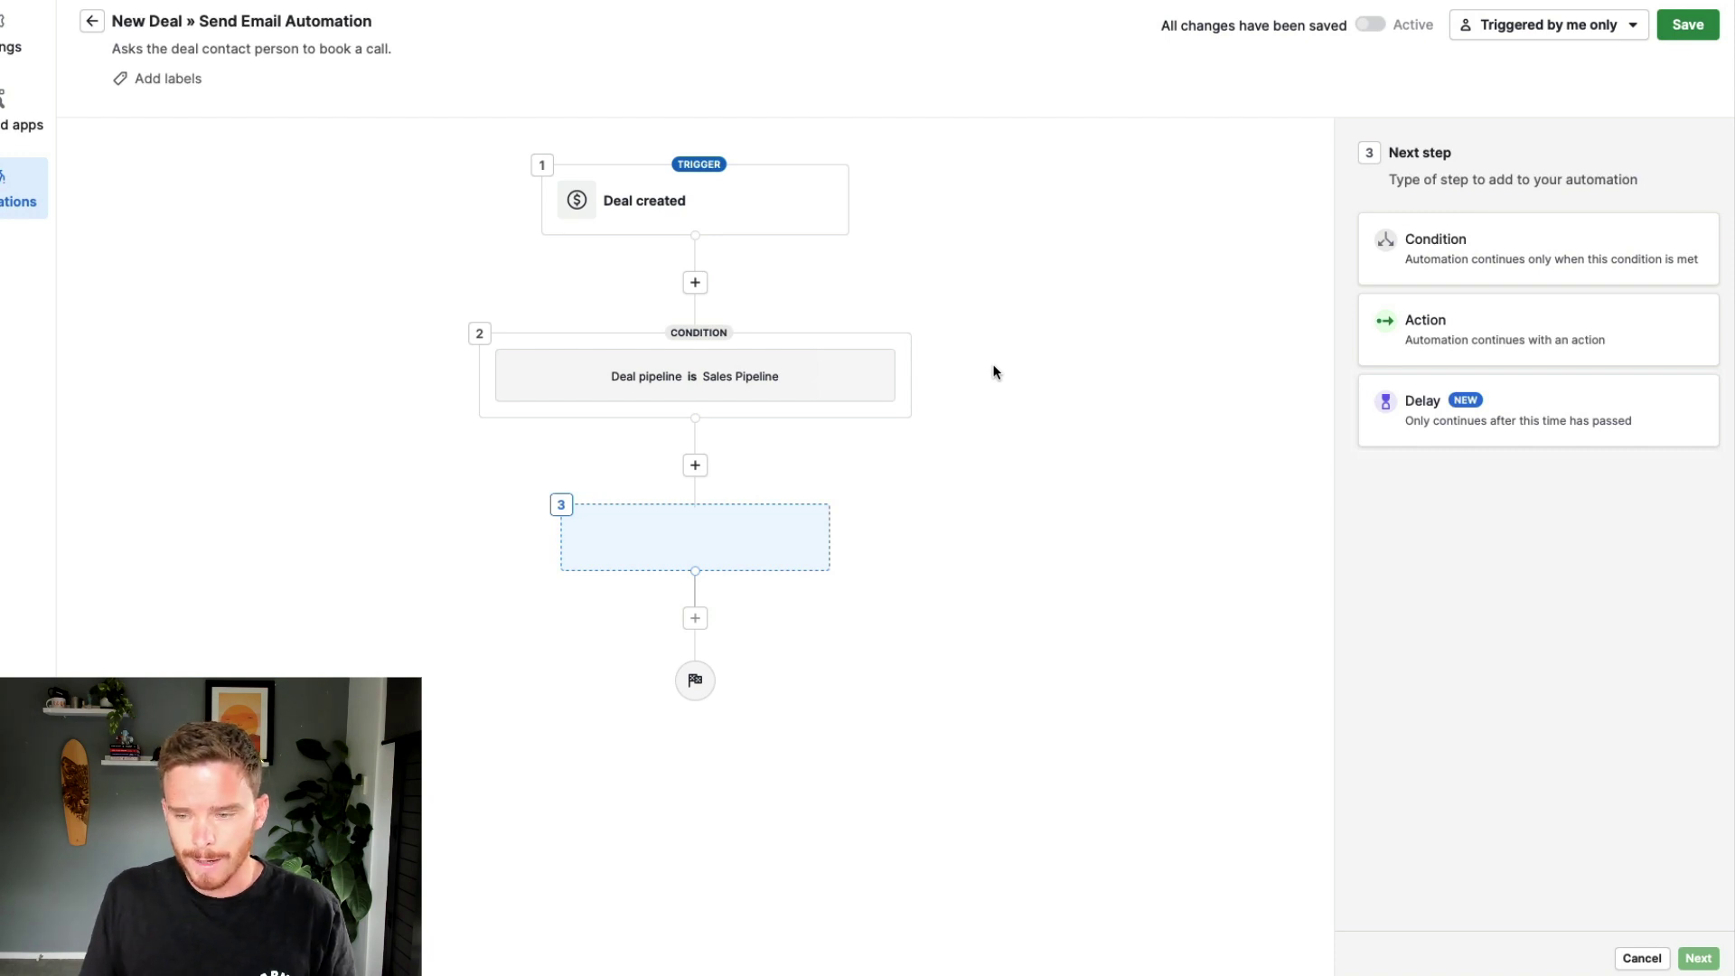
left_click(1490, 426)
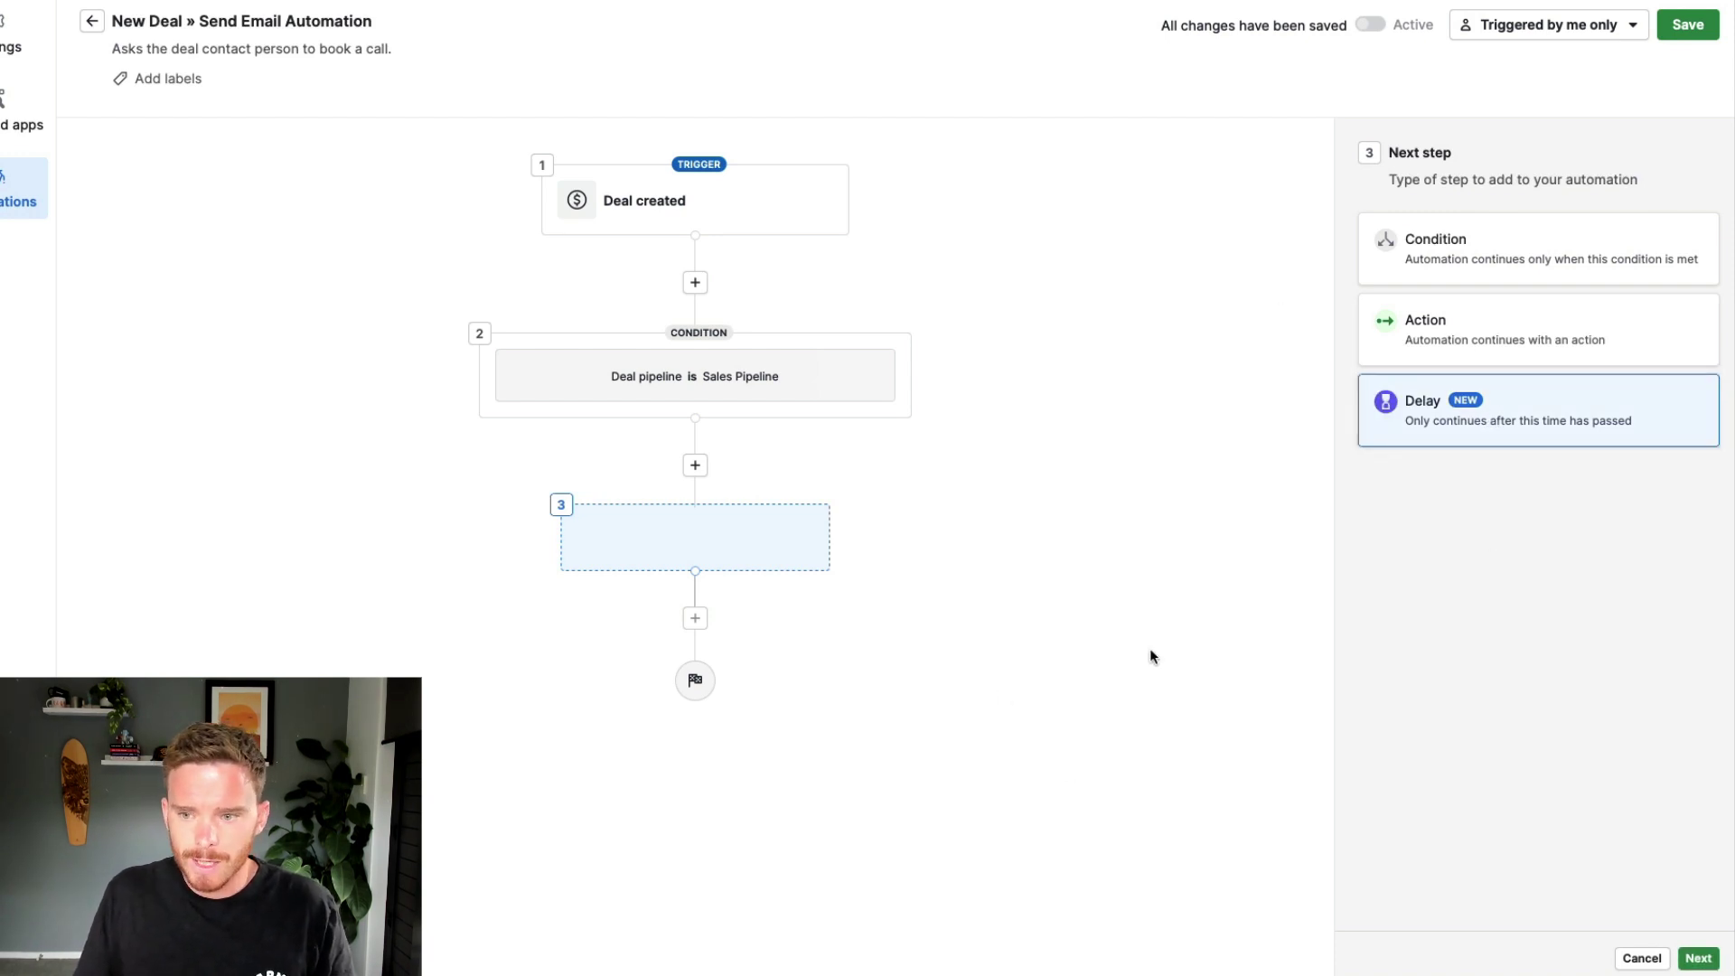
left_click(1697, 958)
left_click(1464, 204)
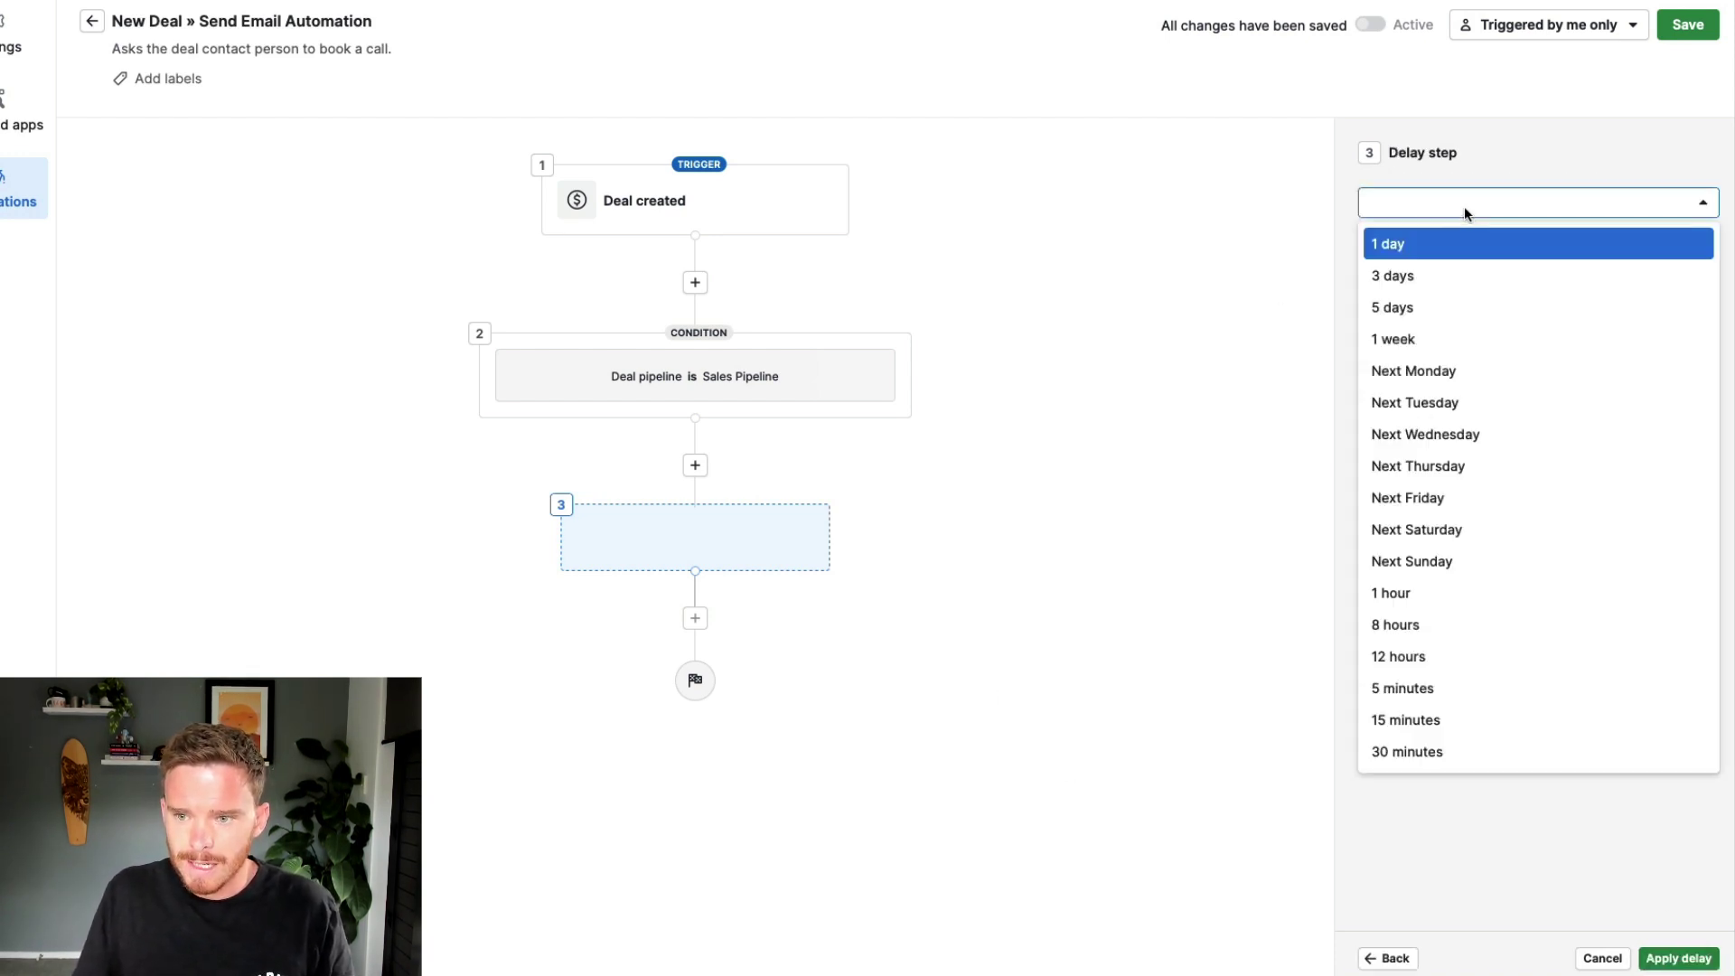
left_click(1455, 589)
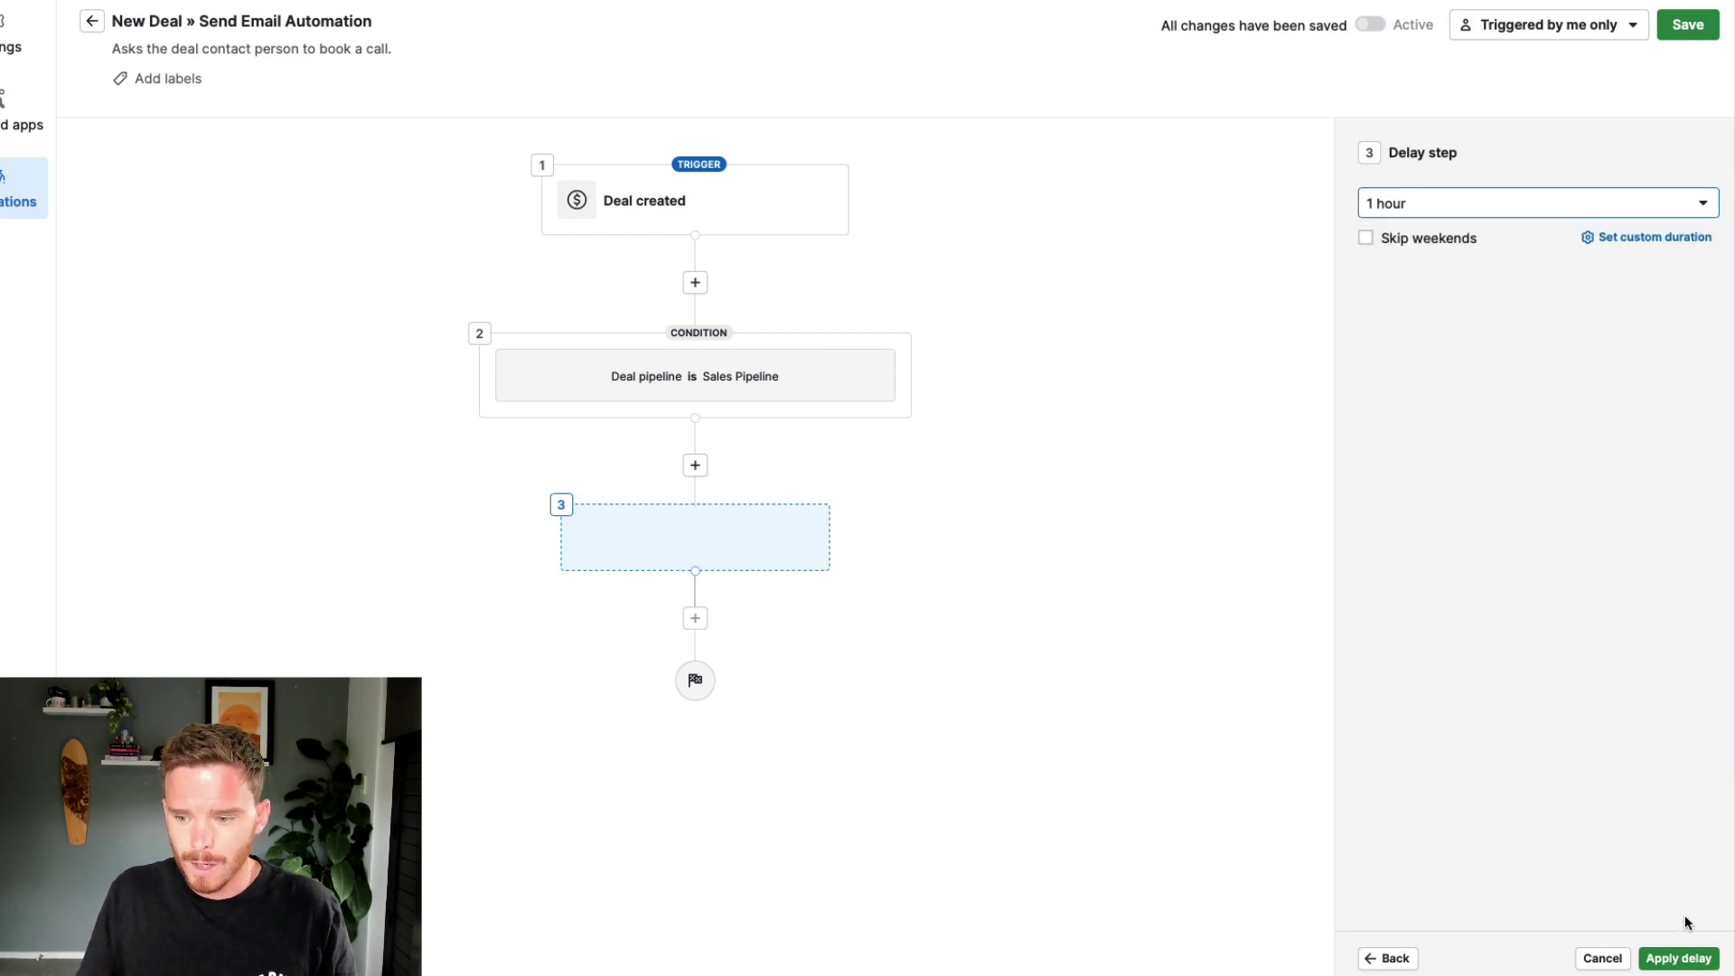
left_click(1678, 957)
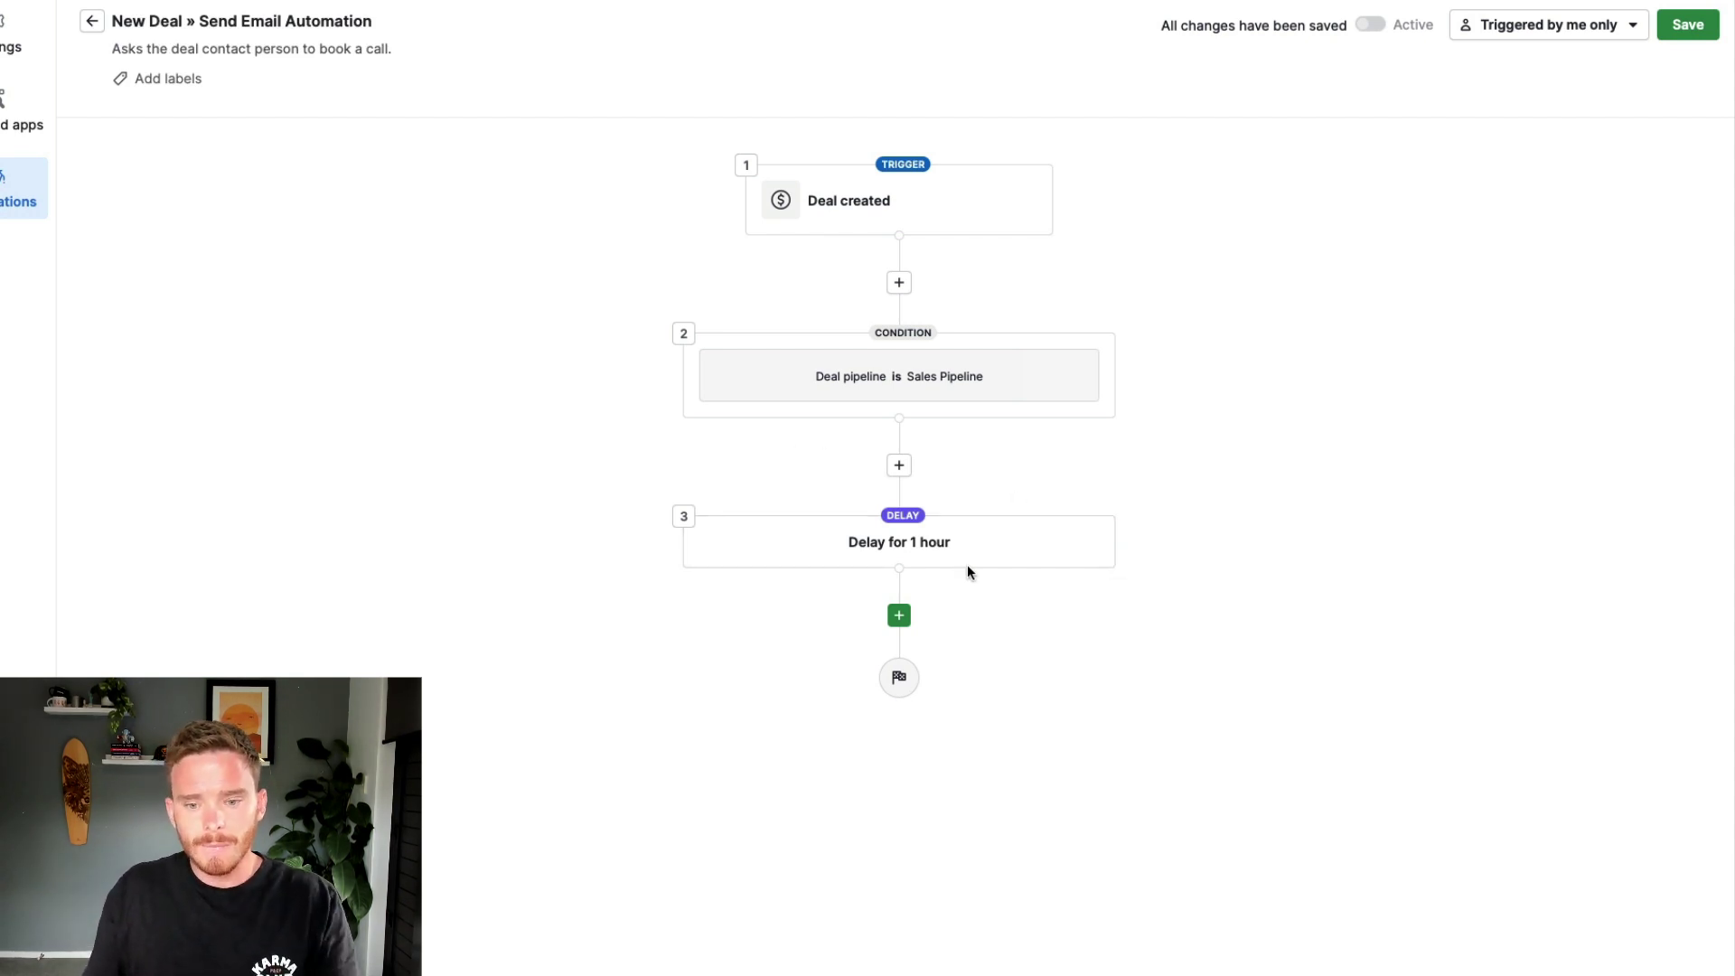
- Add a condition step after the 1-hour delay, based on the Deal stage field of the created deal
left_click(899, 615)
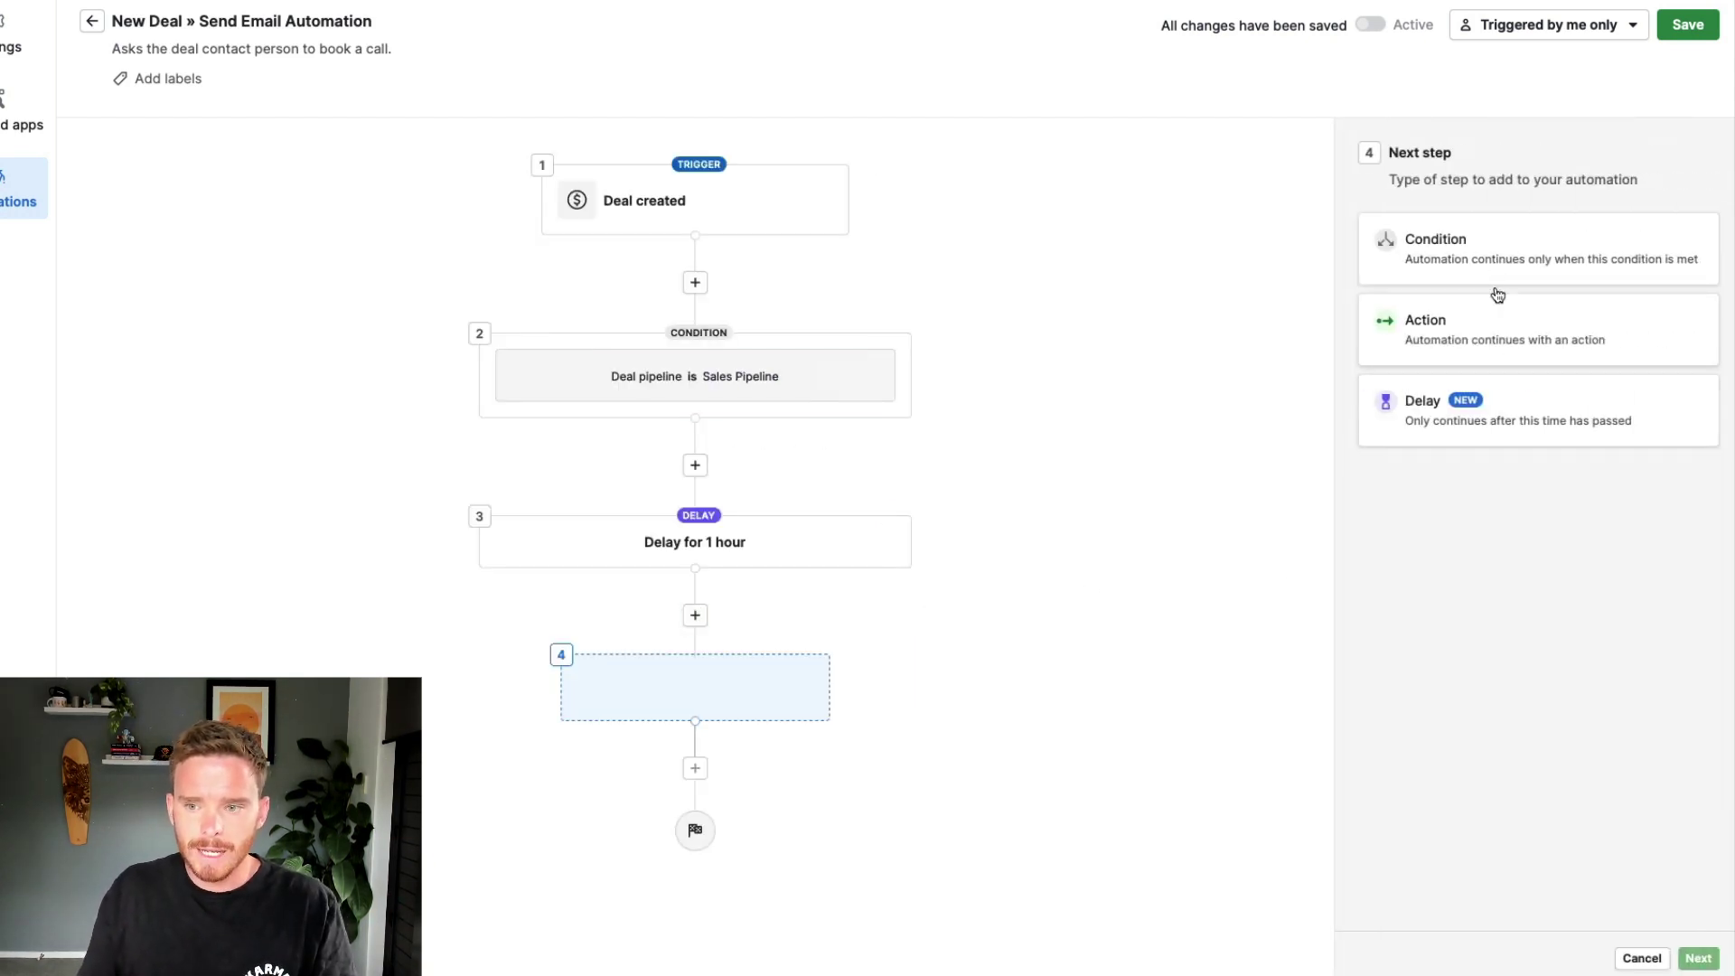
left_click(1493, 258)
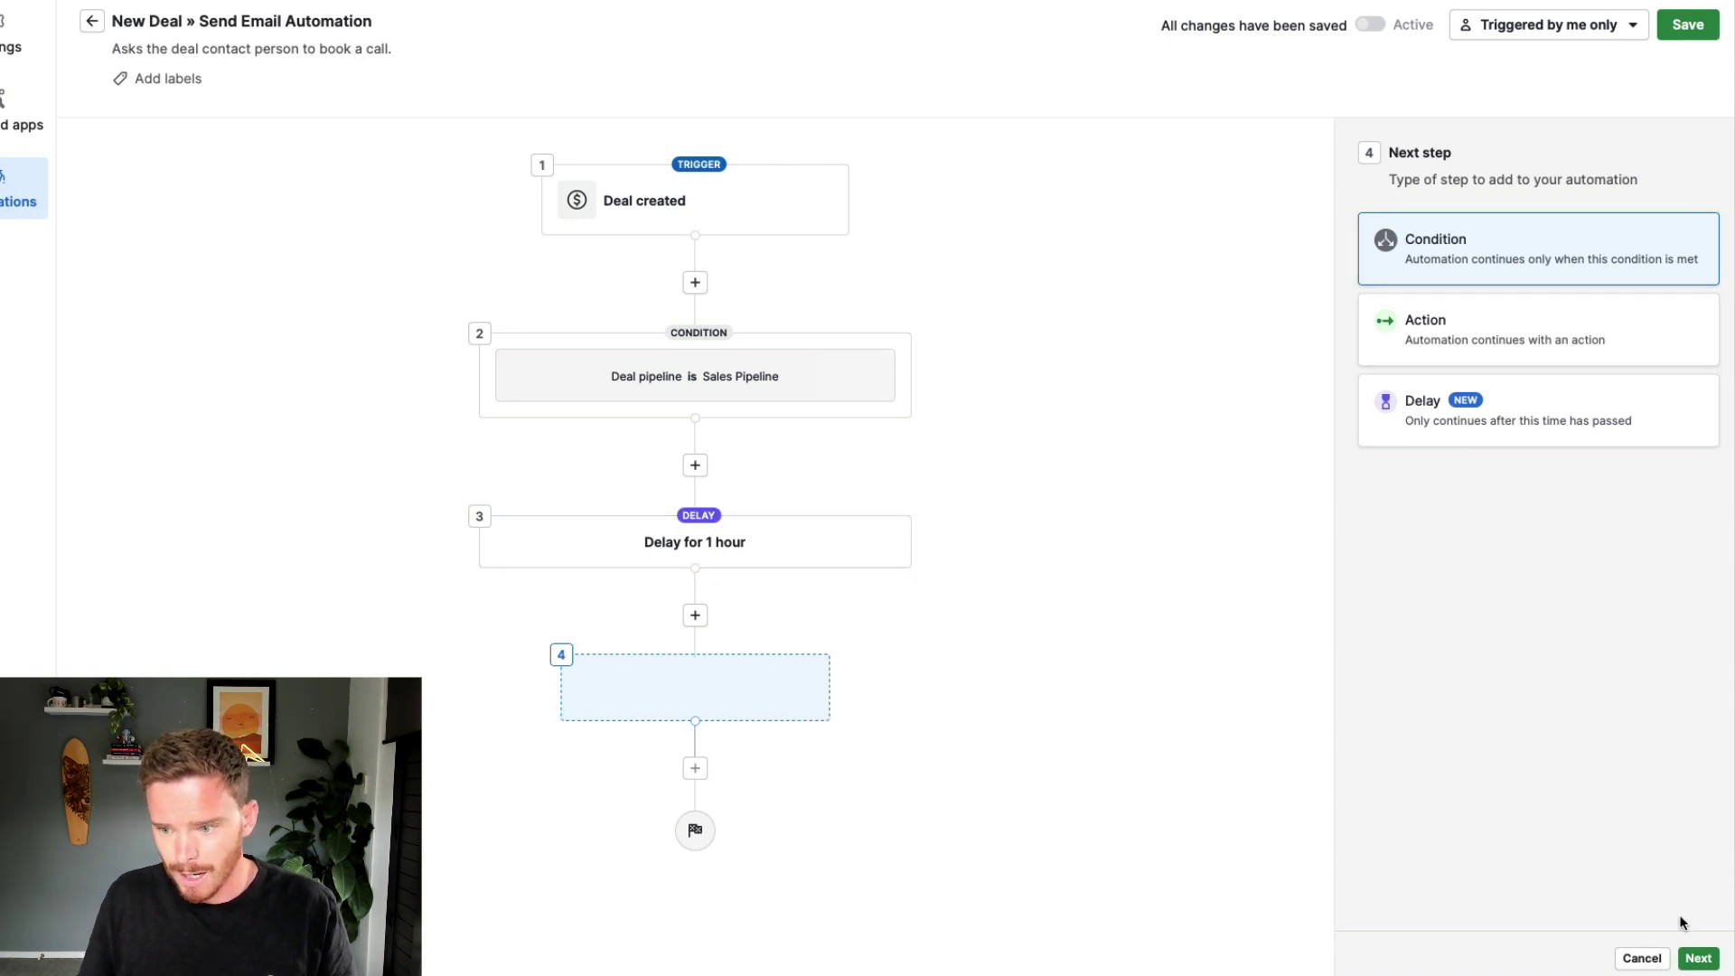
left_click(1697, 957)
left_click(1479, 261)
type("stage")
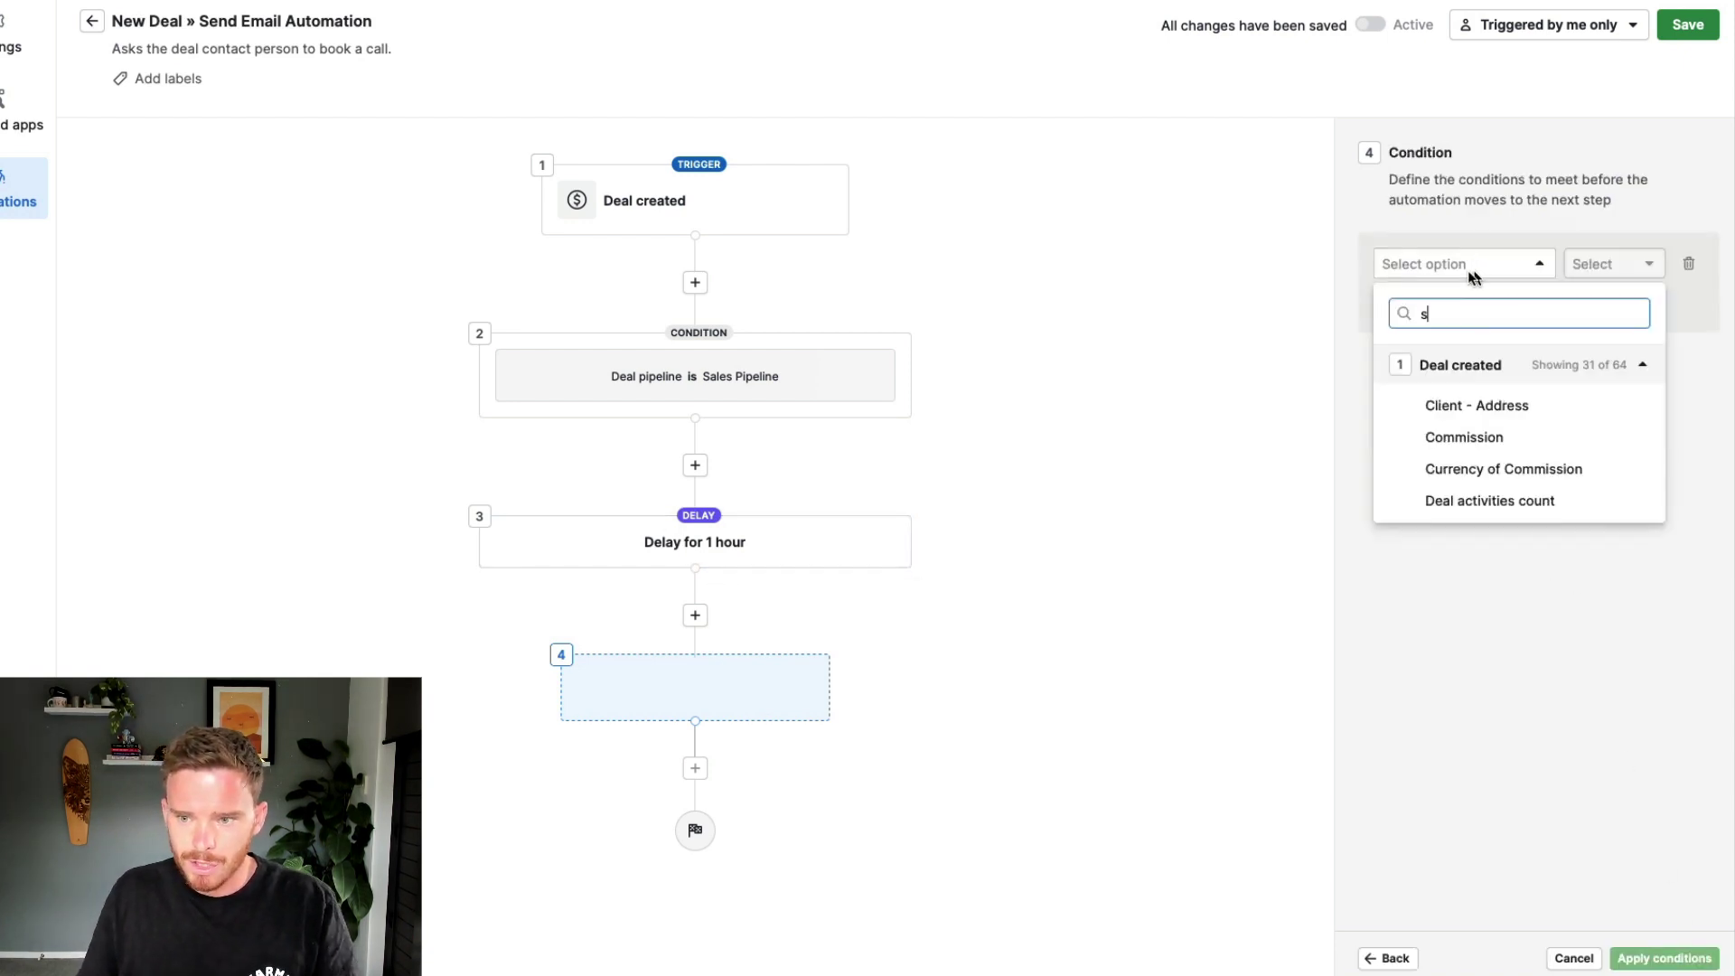
left_click(1479, 436)
- Set the condition to Deal stage is not Meeting Arranged in the Sales Pipeline and apply it
left_click(1613, 262)
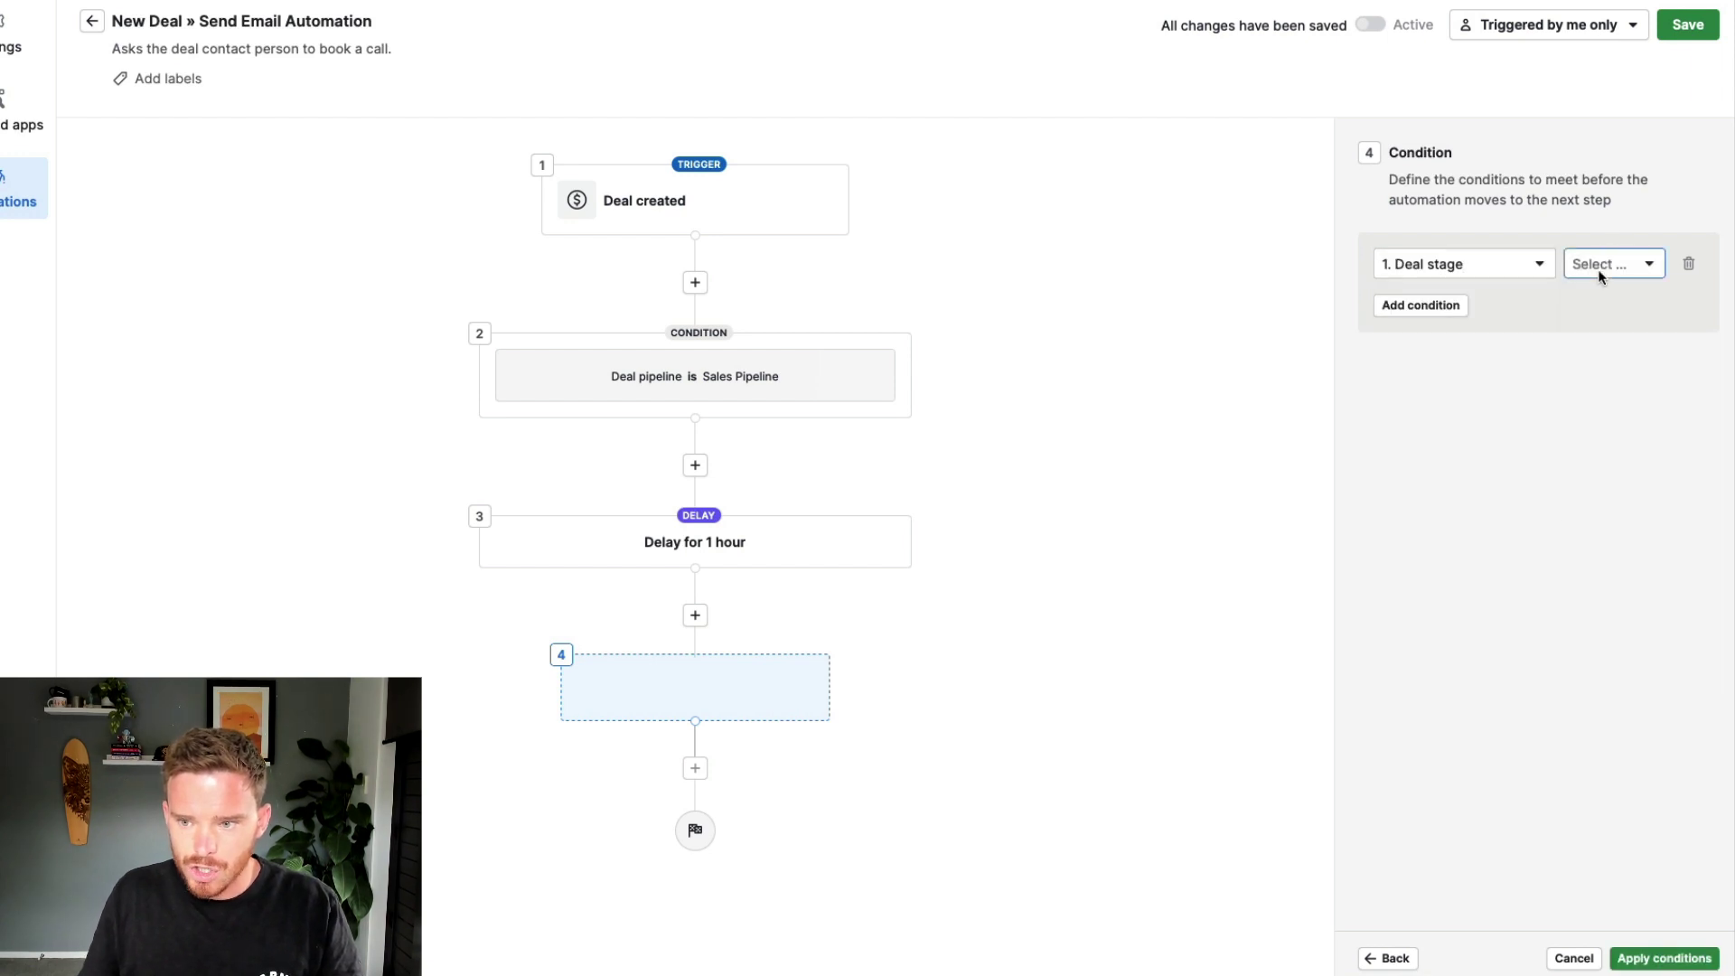
left_click(1613, 399)
left_click(1617, 268)
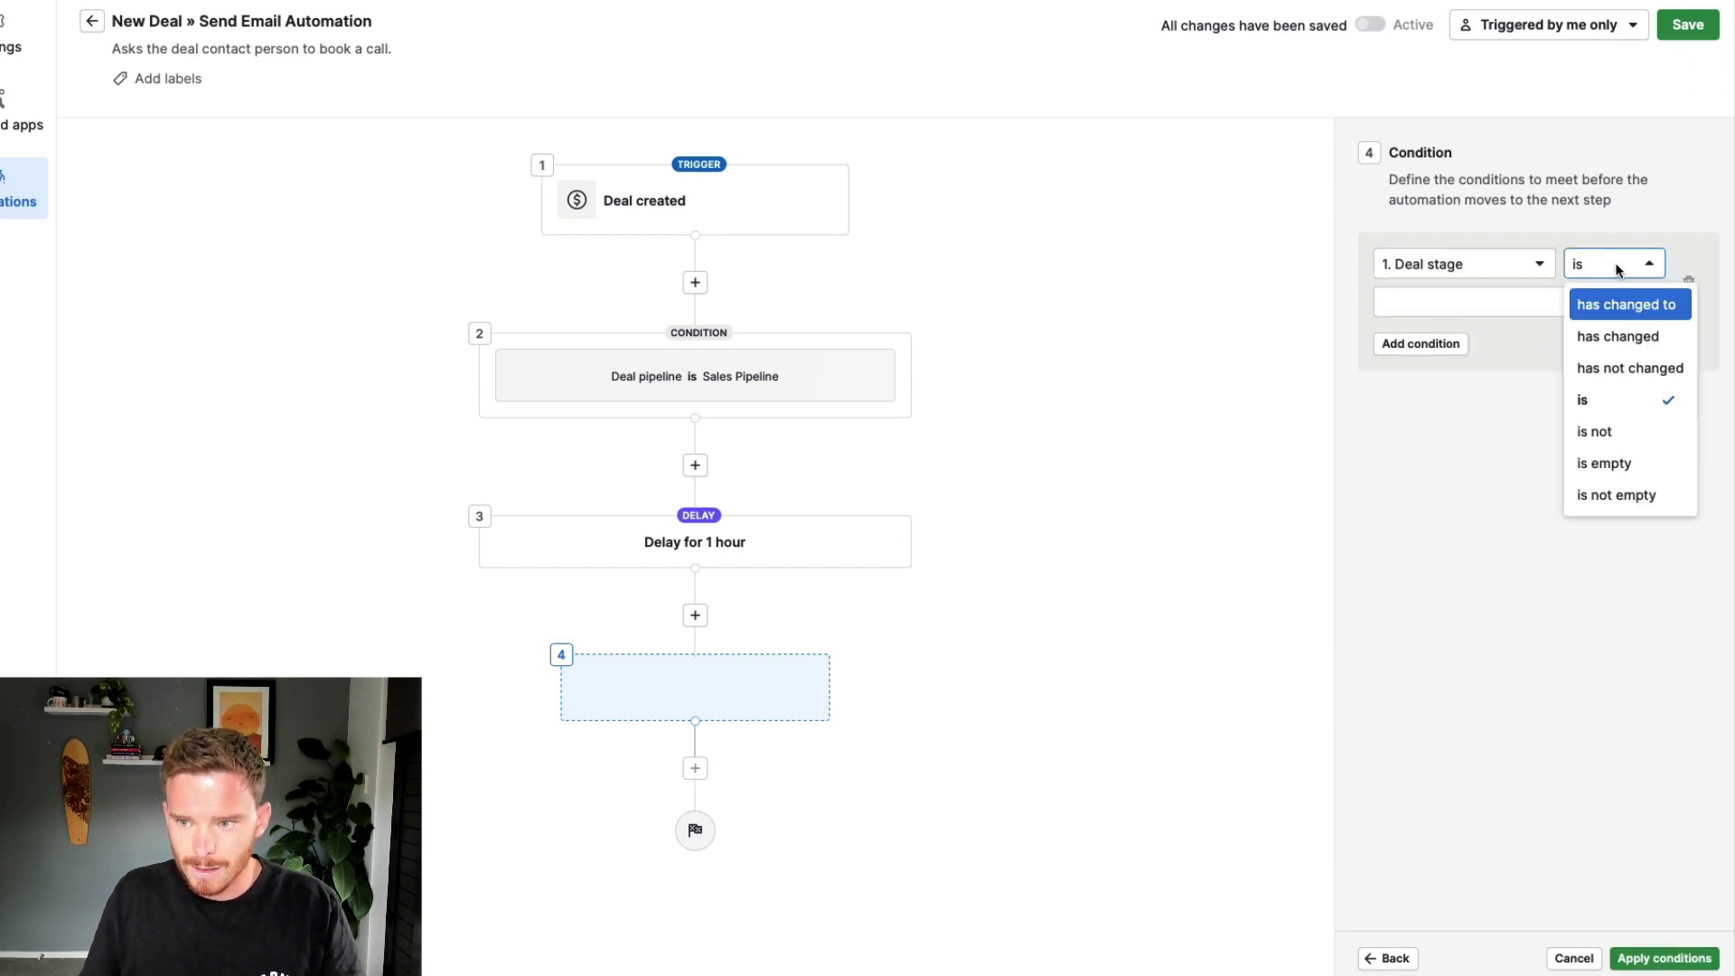
left_click(1631, 431)
left_click(1461, 291)
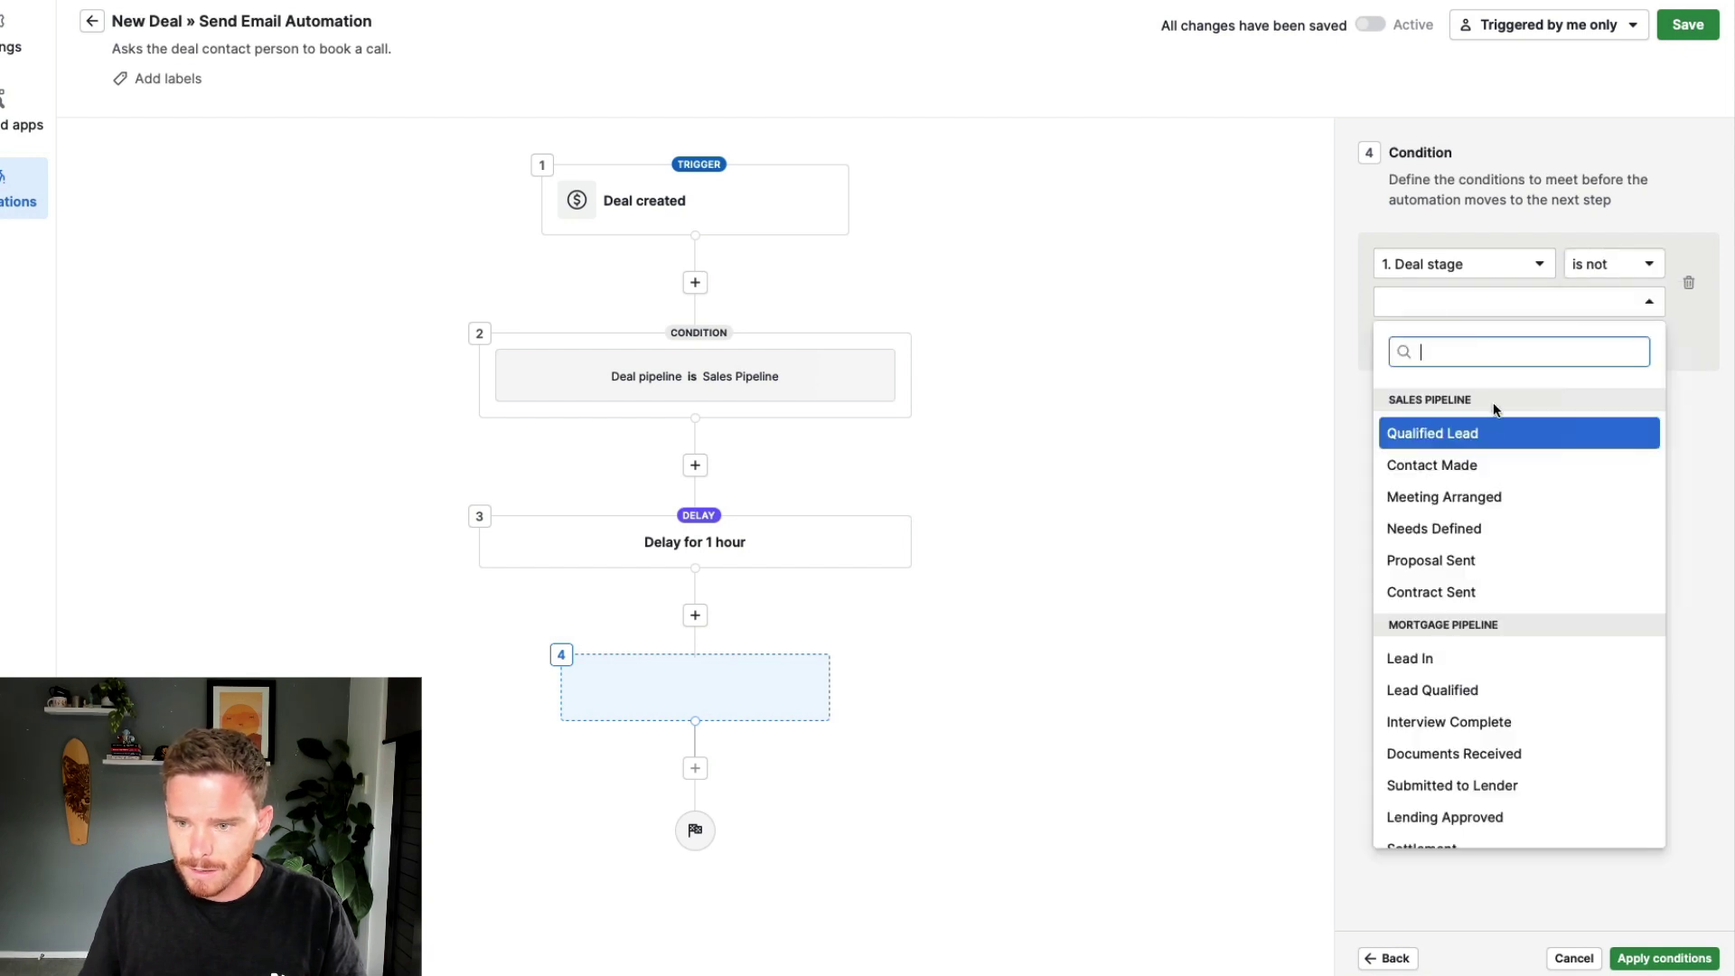
left_click(1479, 496)
left_click(1519, 309)
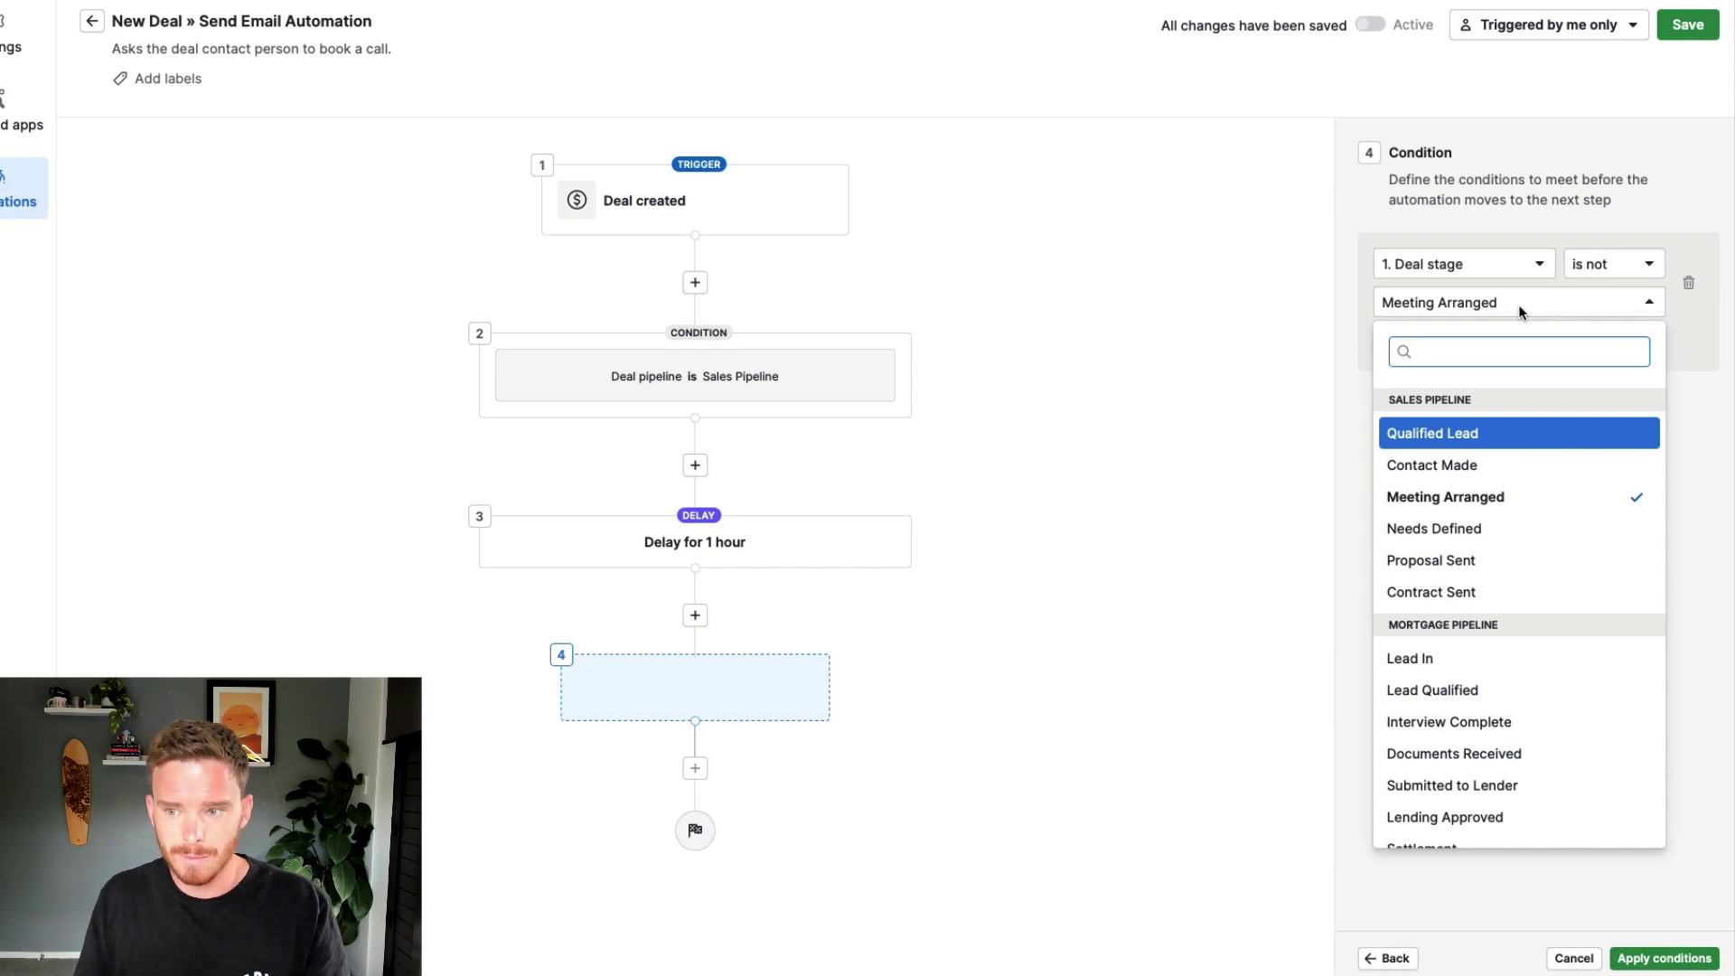
left_click(1717, 559)
left_click(1664, 958)
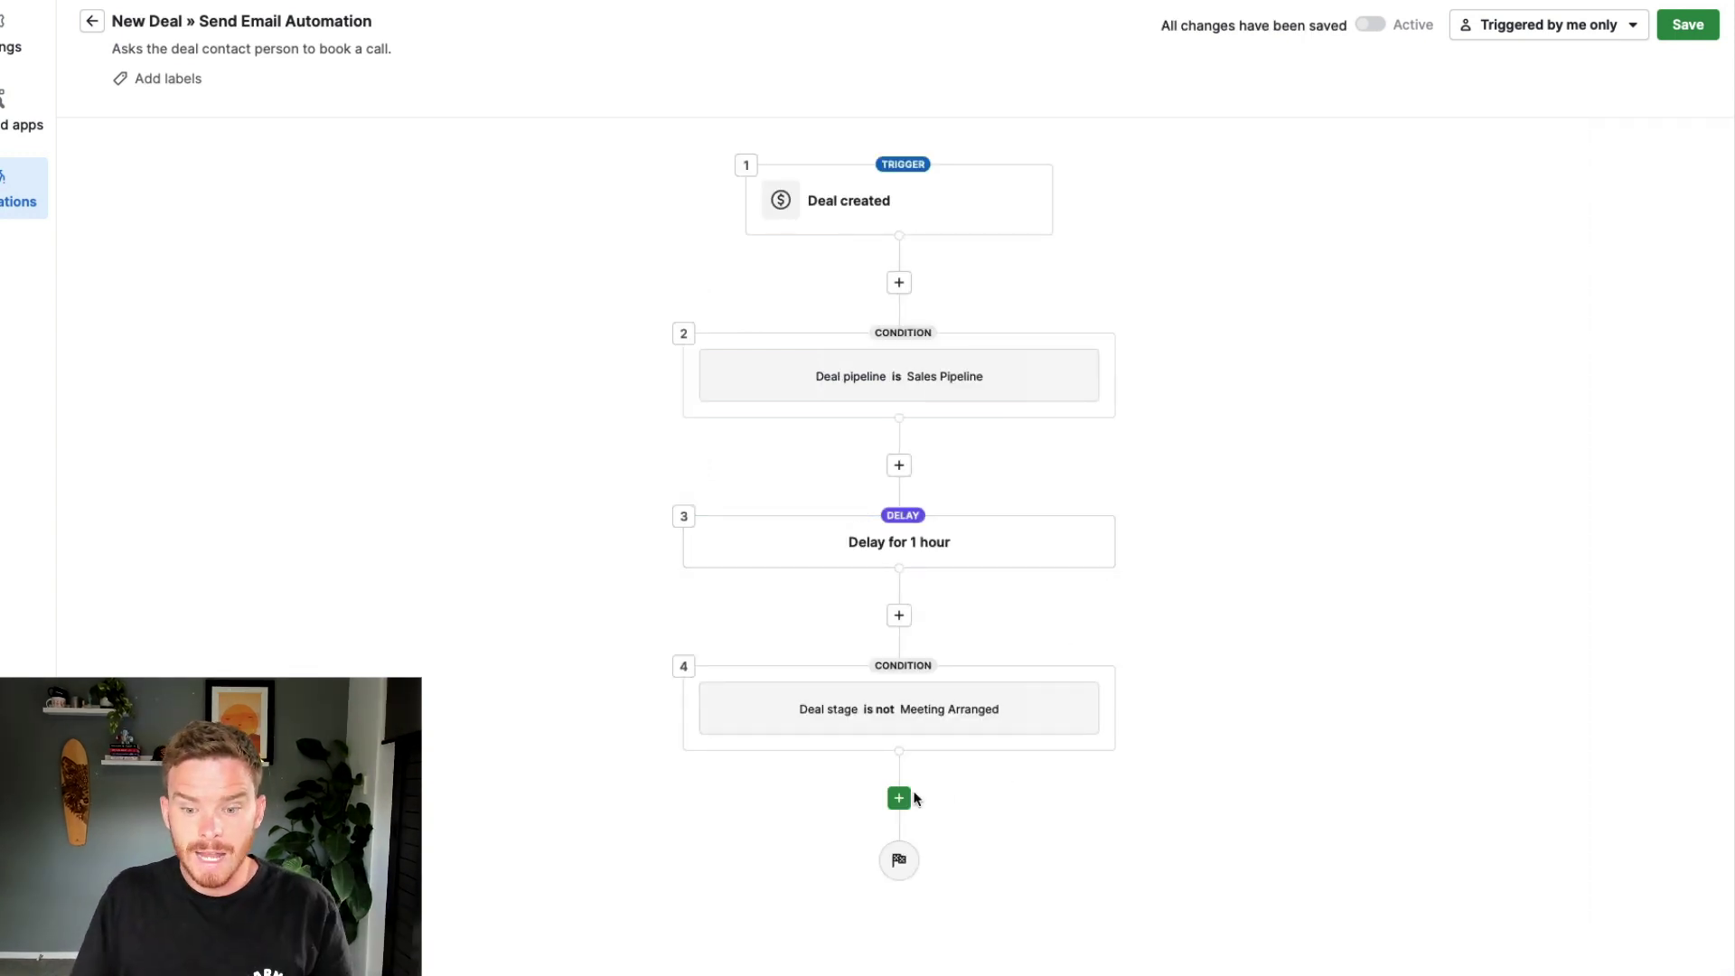
- Add an action step after the deal stage condition, choosing the Send email using template action
left_click(904, 798)
left_click(1483, 325)
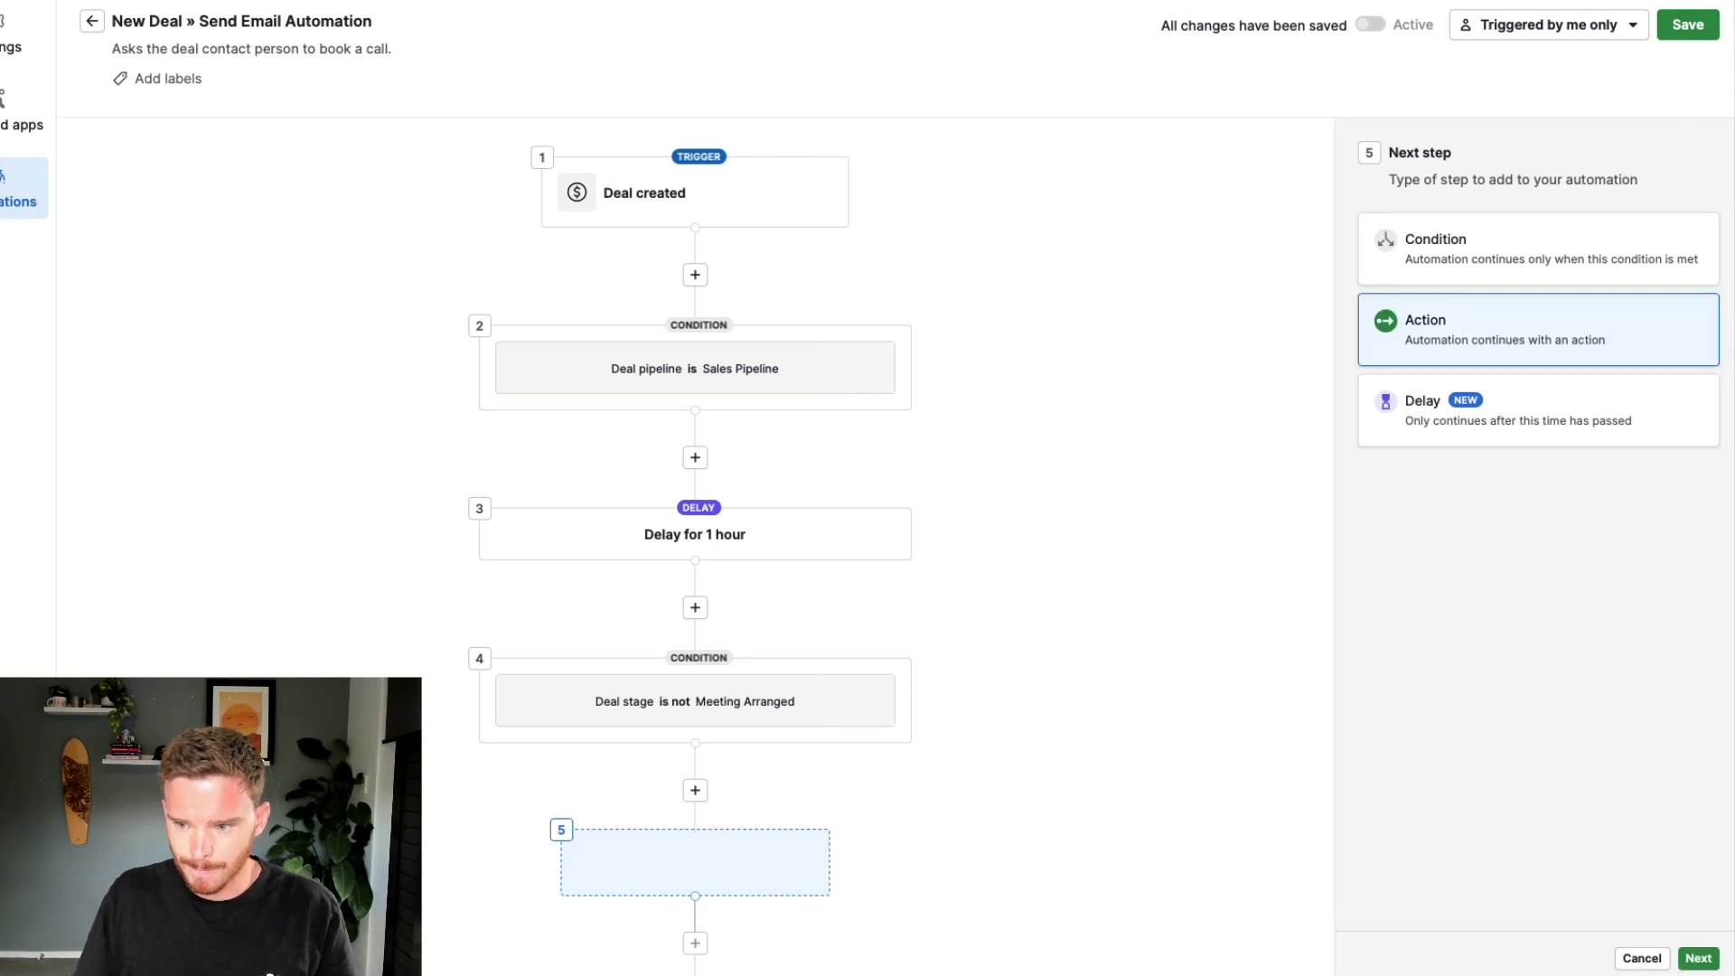
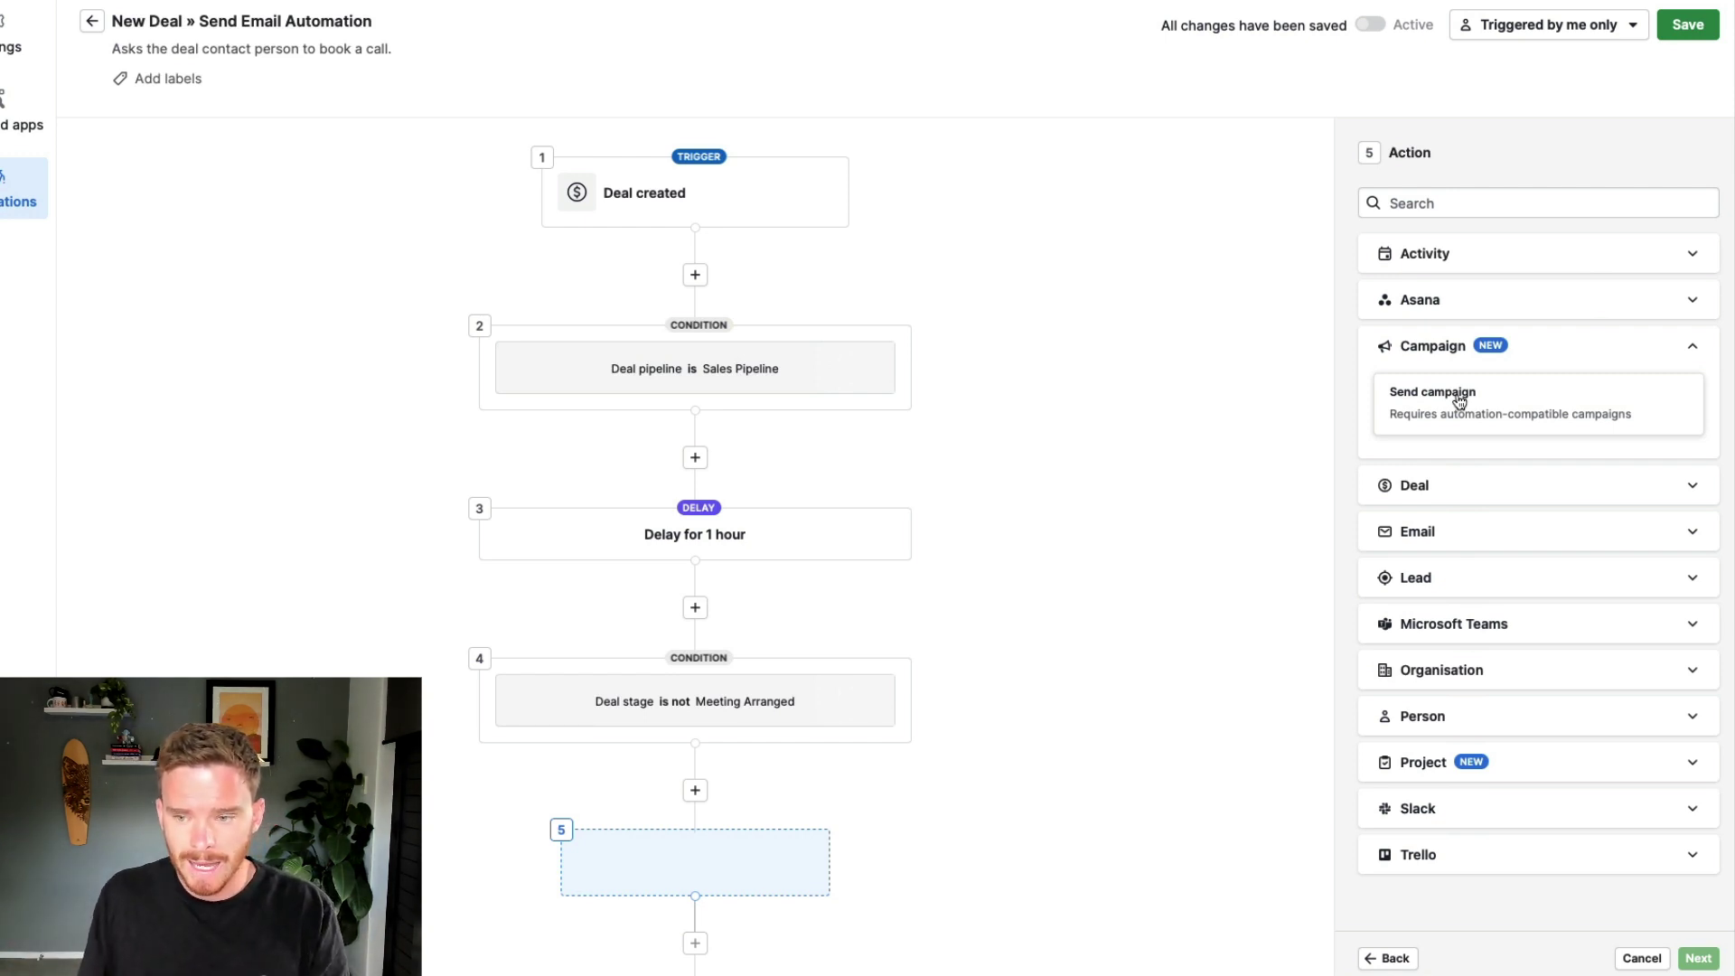
left_click(1556, 355)
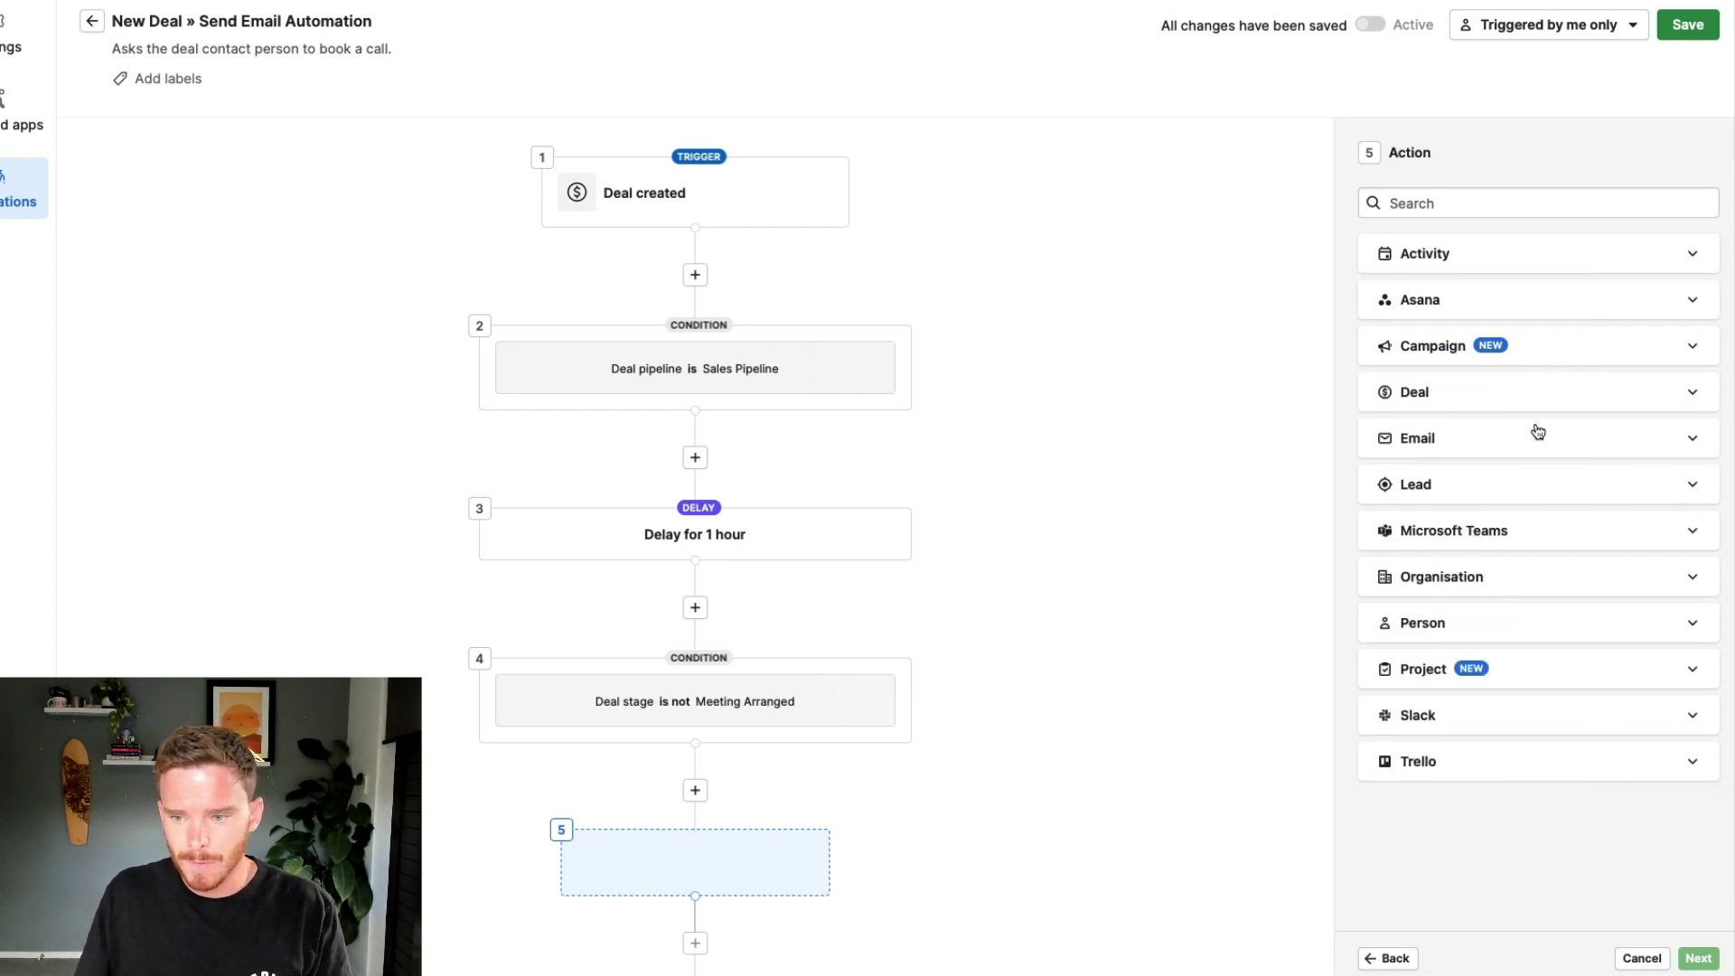
left_click(1534, 453)
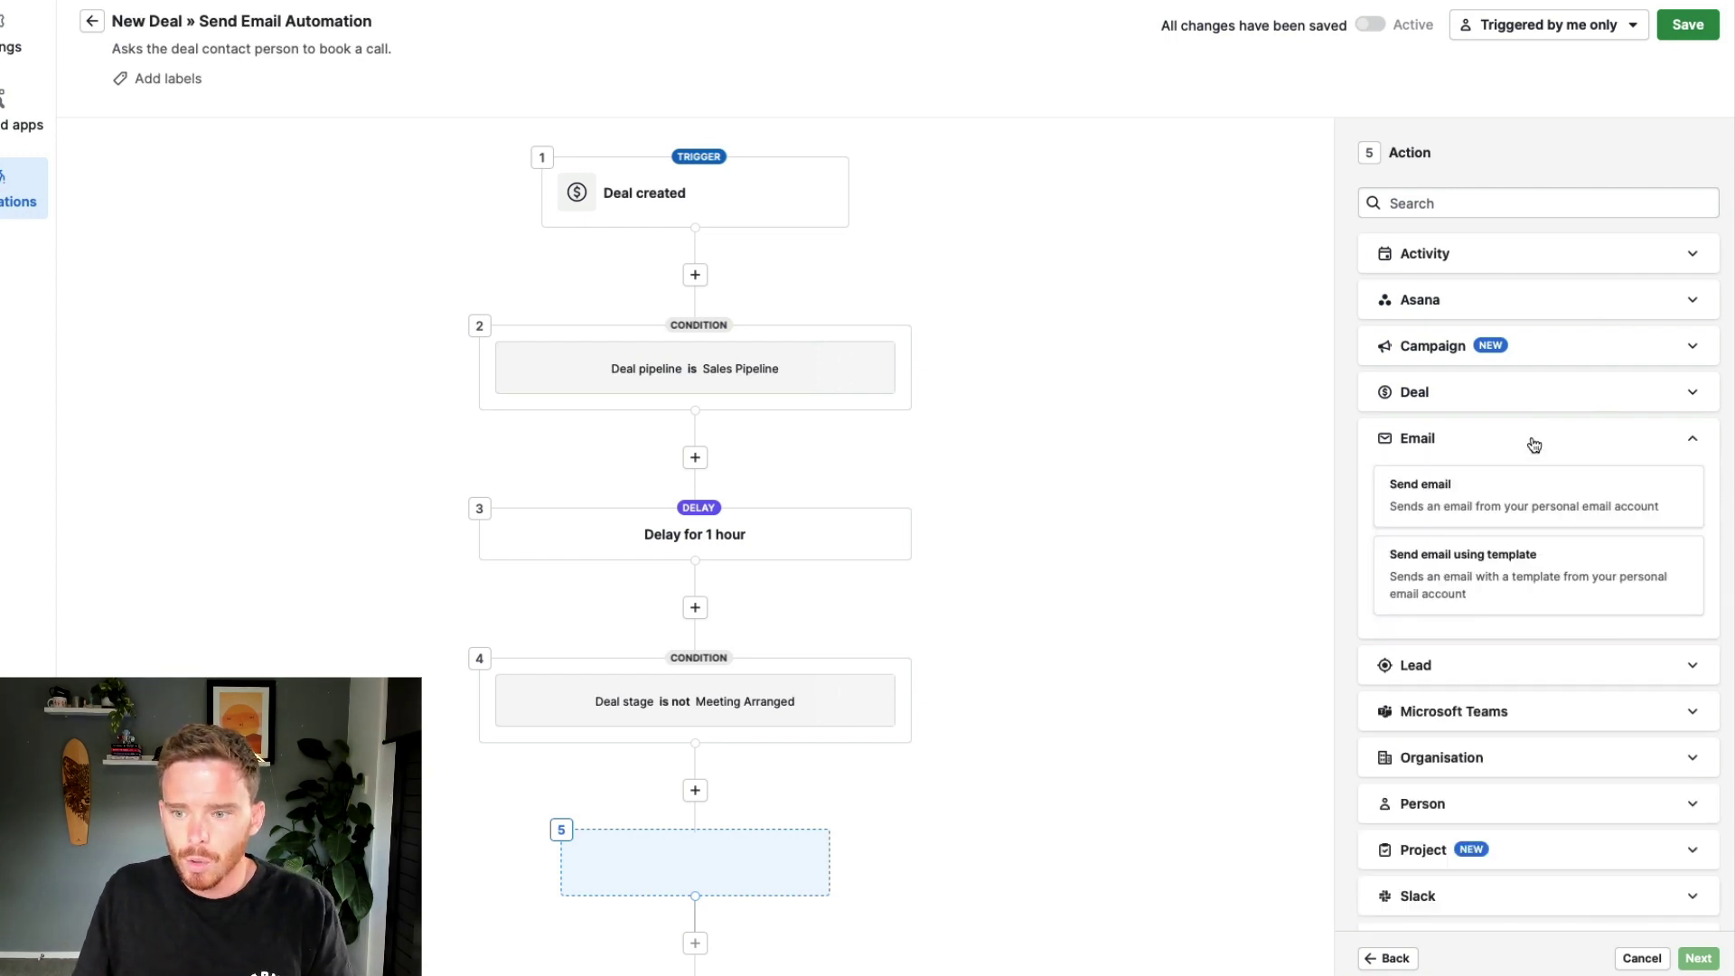
left_click(1504, 576)
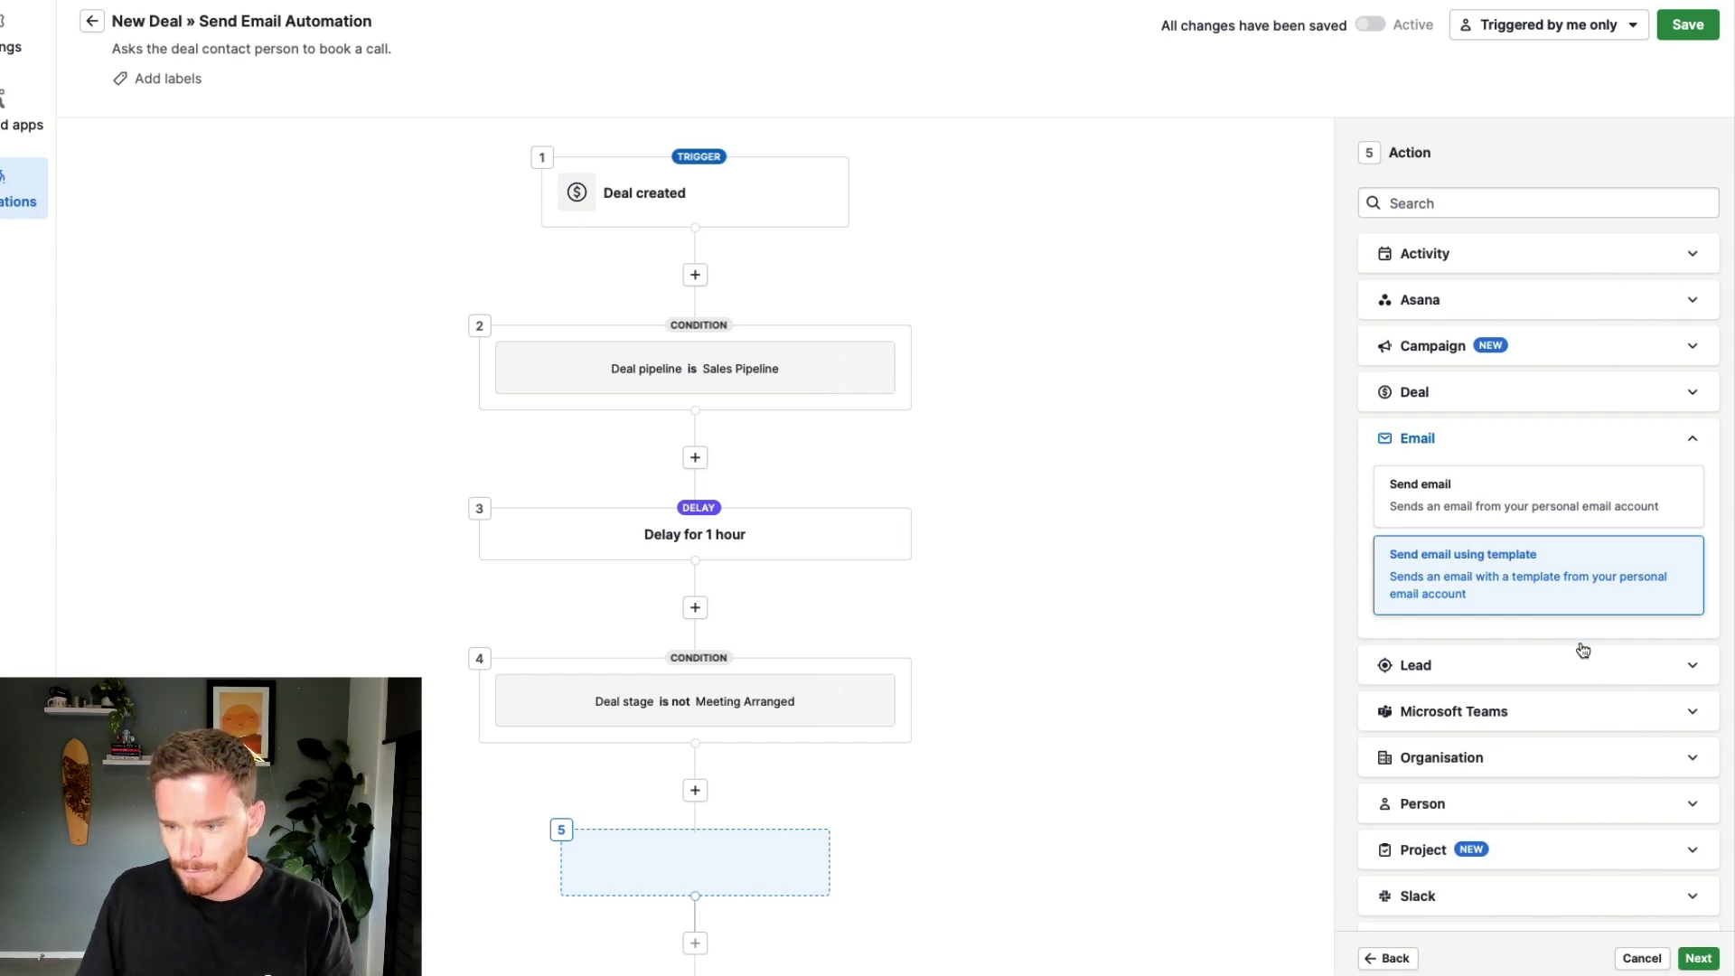
left_click(1697, 958)
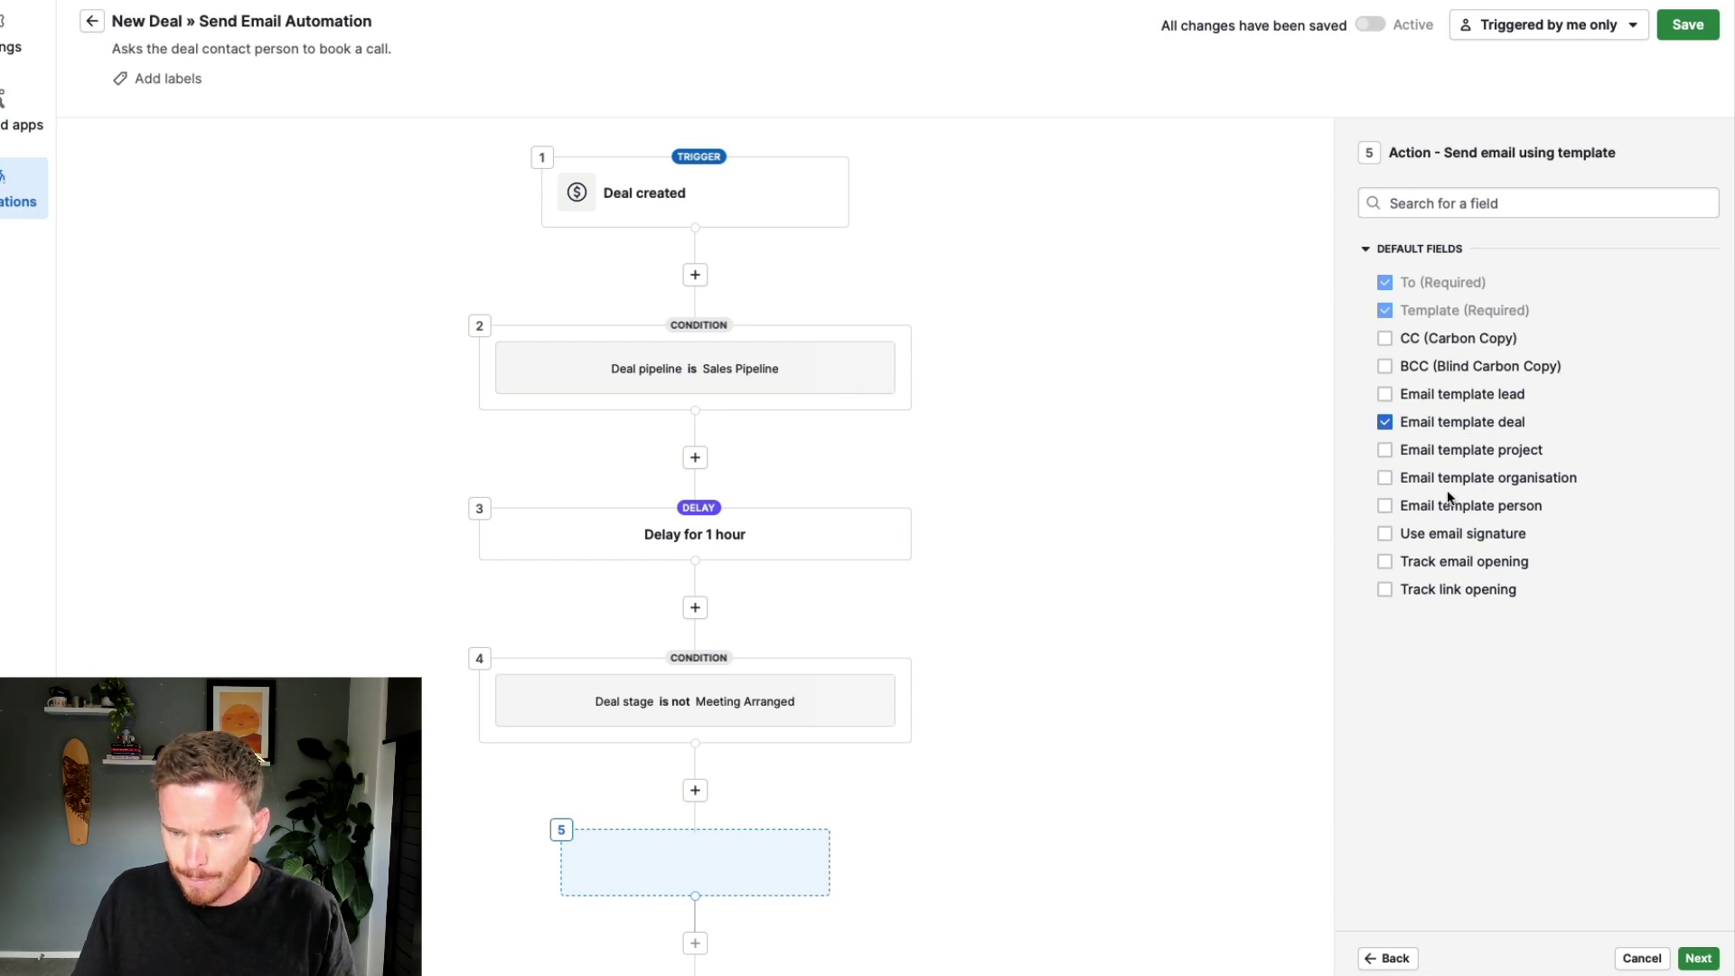
- Include the Email template person, Use email signature, Track email opening and Track link opening fields in the email action and continue
left_click(1472, 504)
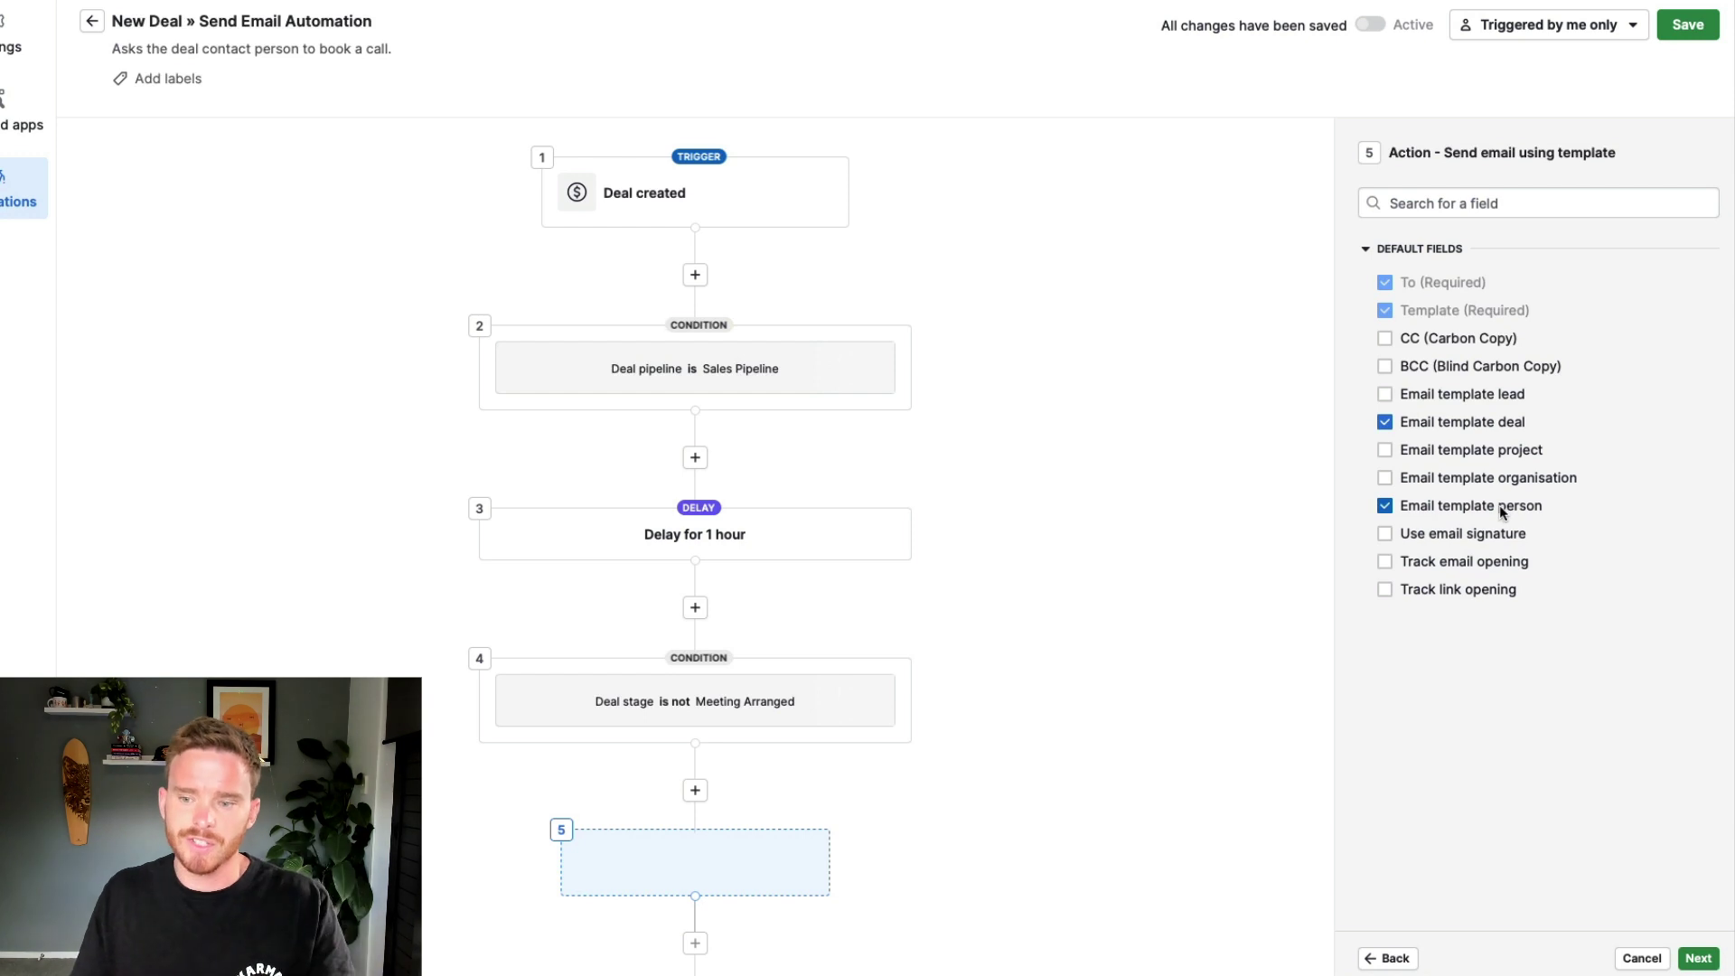
left_click(1511, 534)
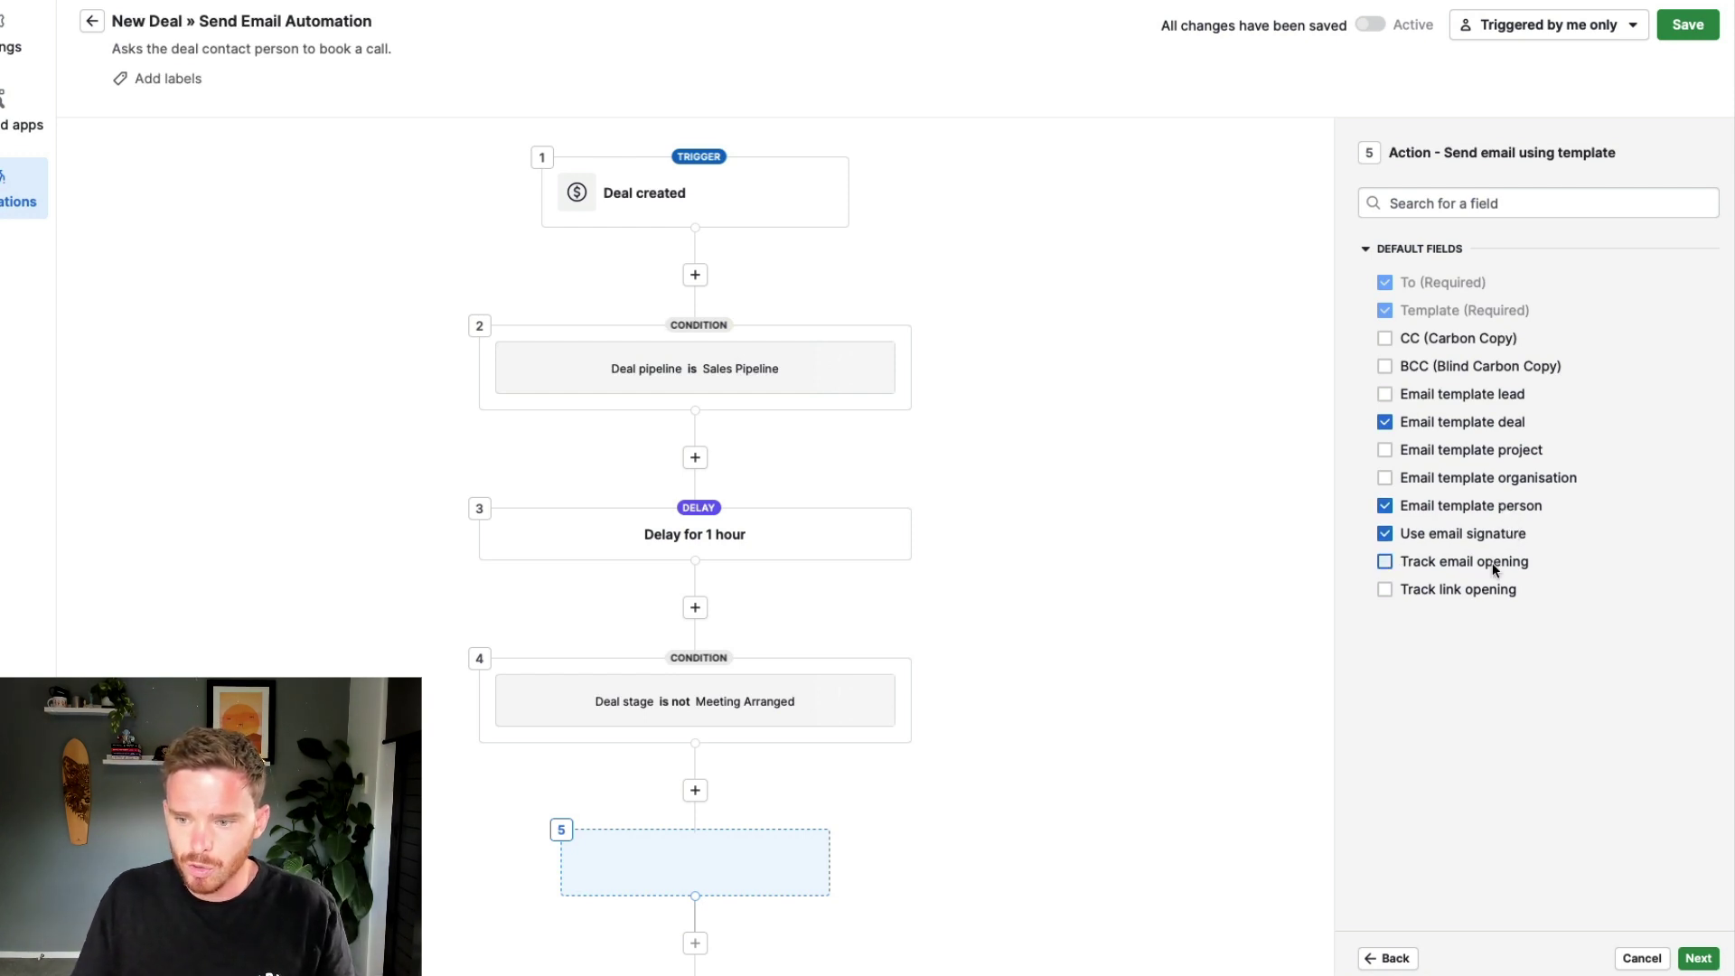
left_click(1496, 563)
left_click(1468, 589)
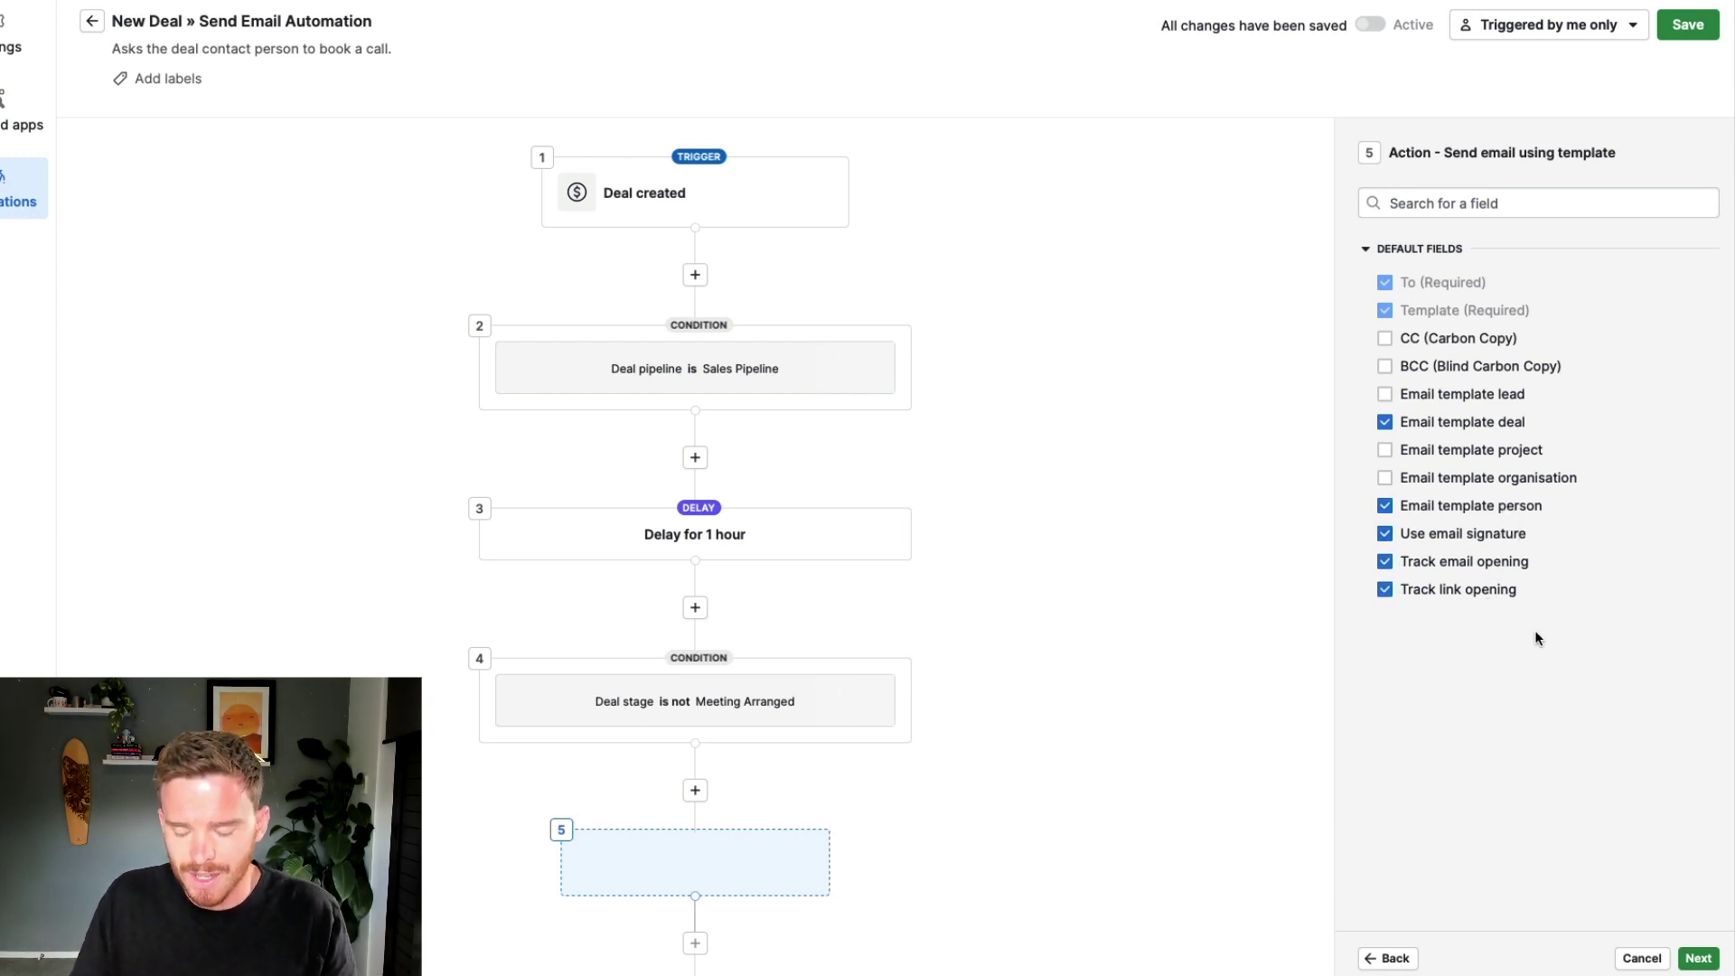
left_click(1698, 958)
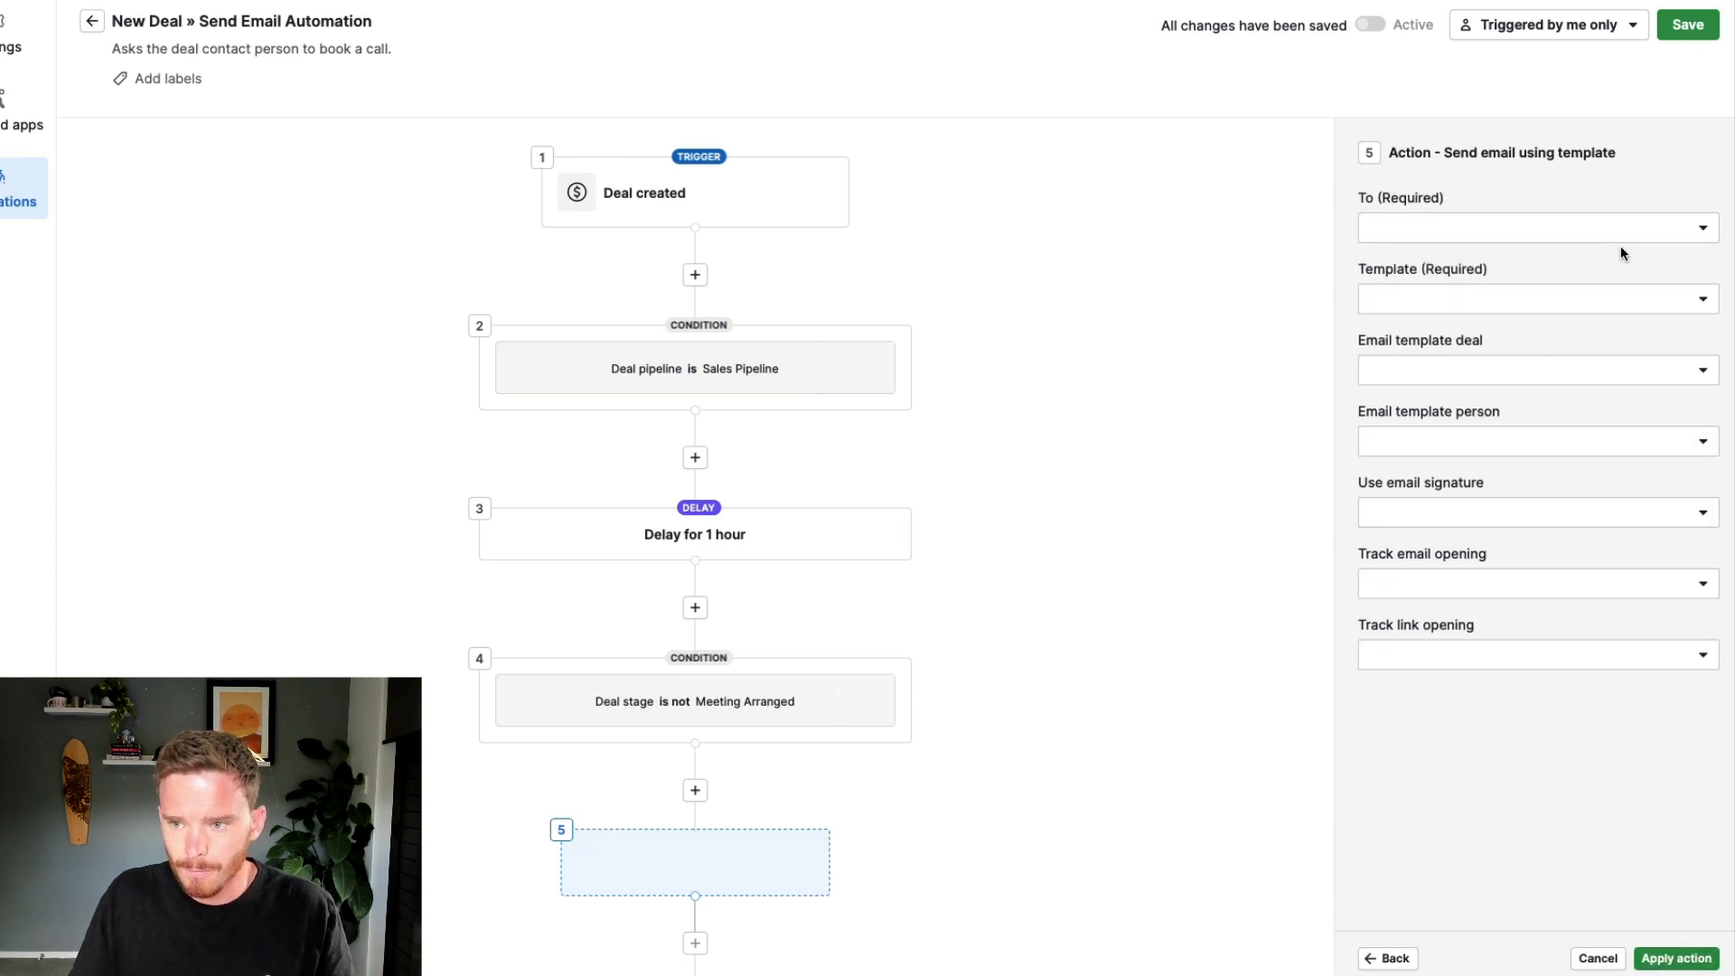
- Set the email action's recipient to the Deal contact person email from the Deal created trigger
left_click(1671, 228)
left_click(1695, 229)
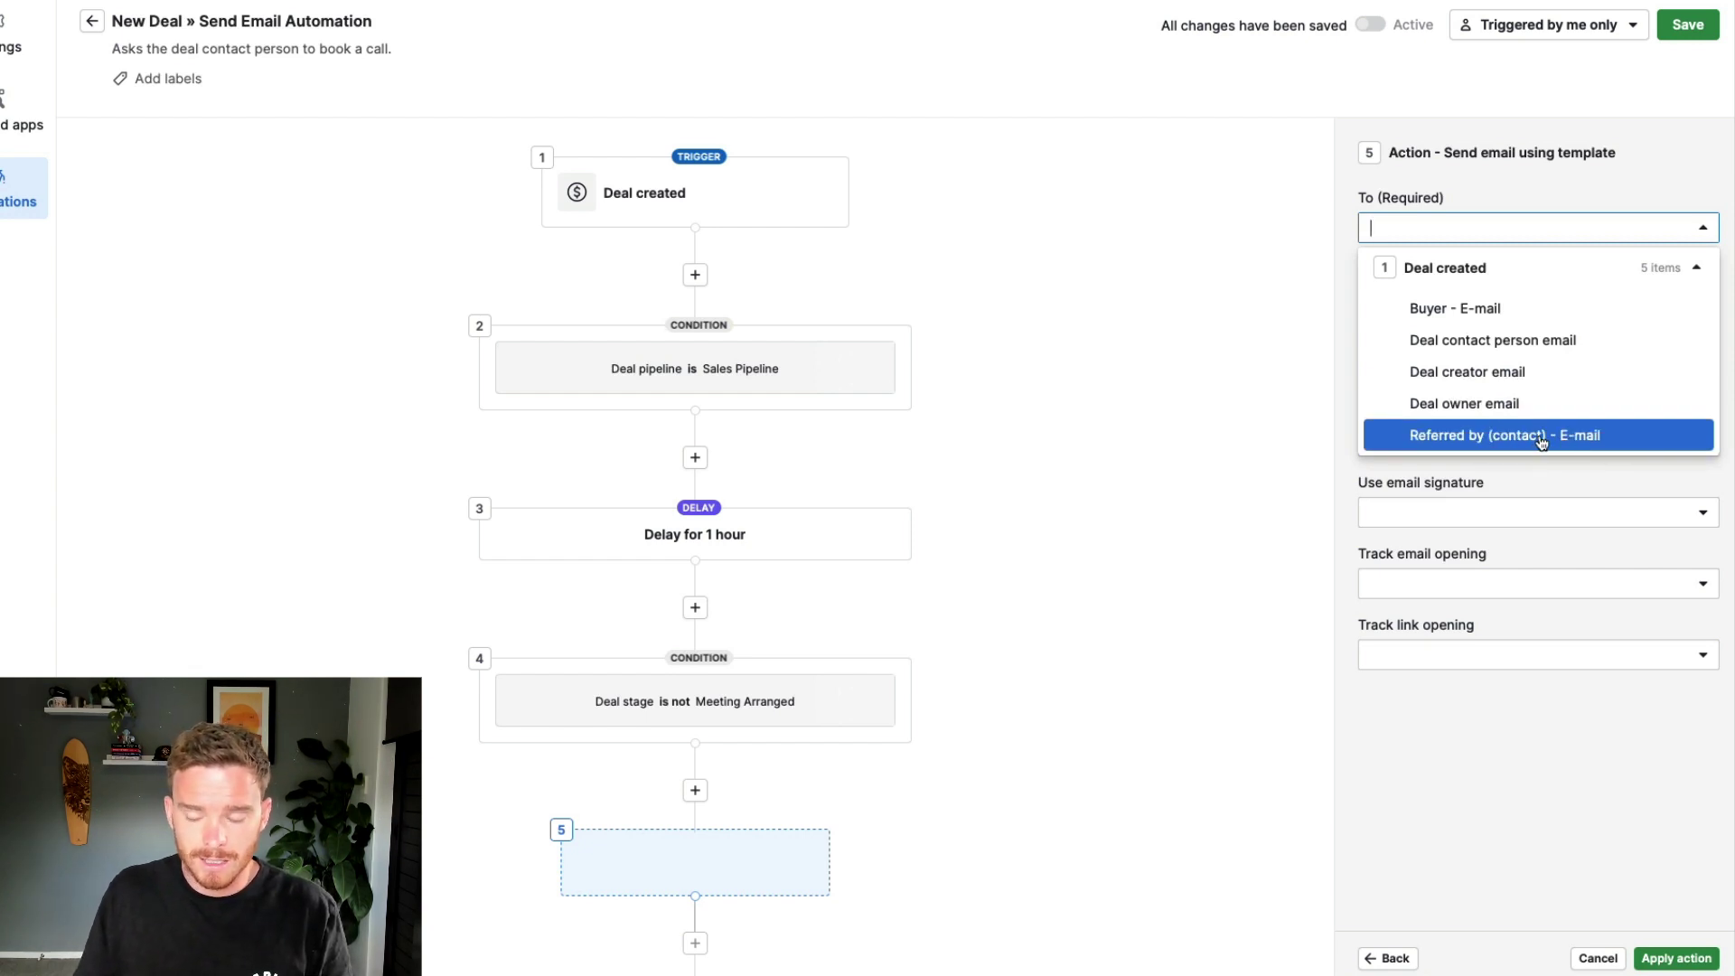
left_click(1546, 350)
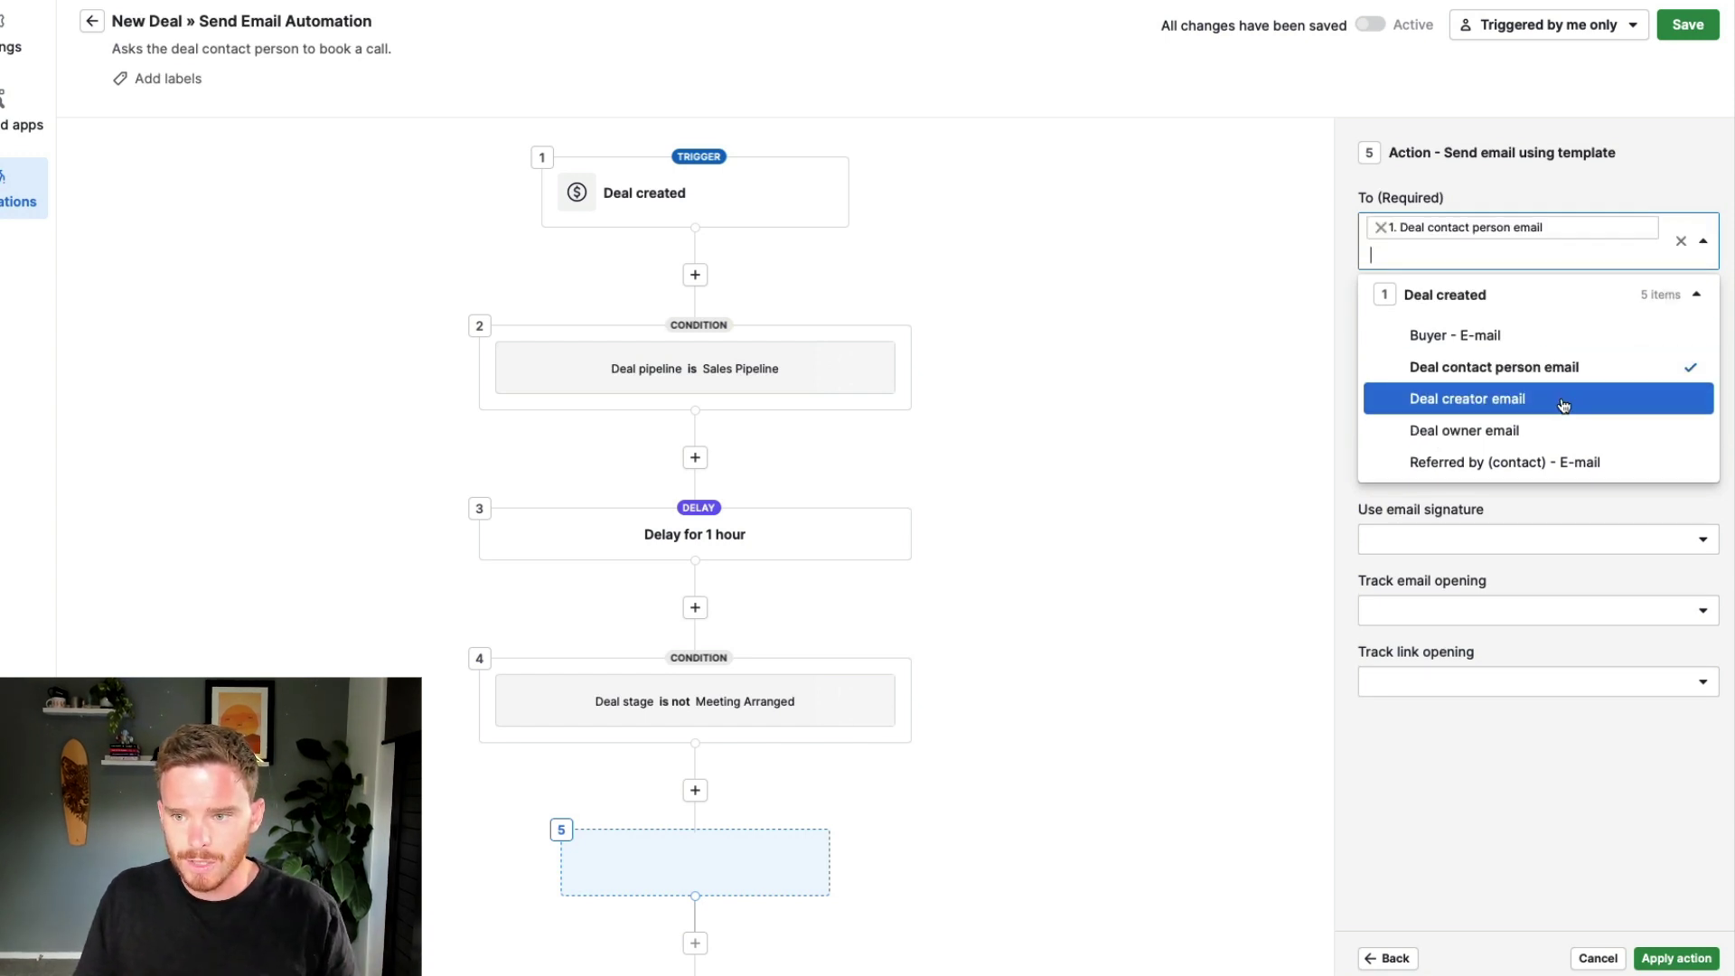
left_click(1587, 186)
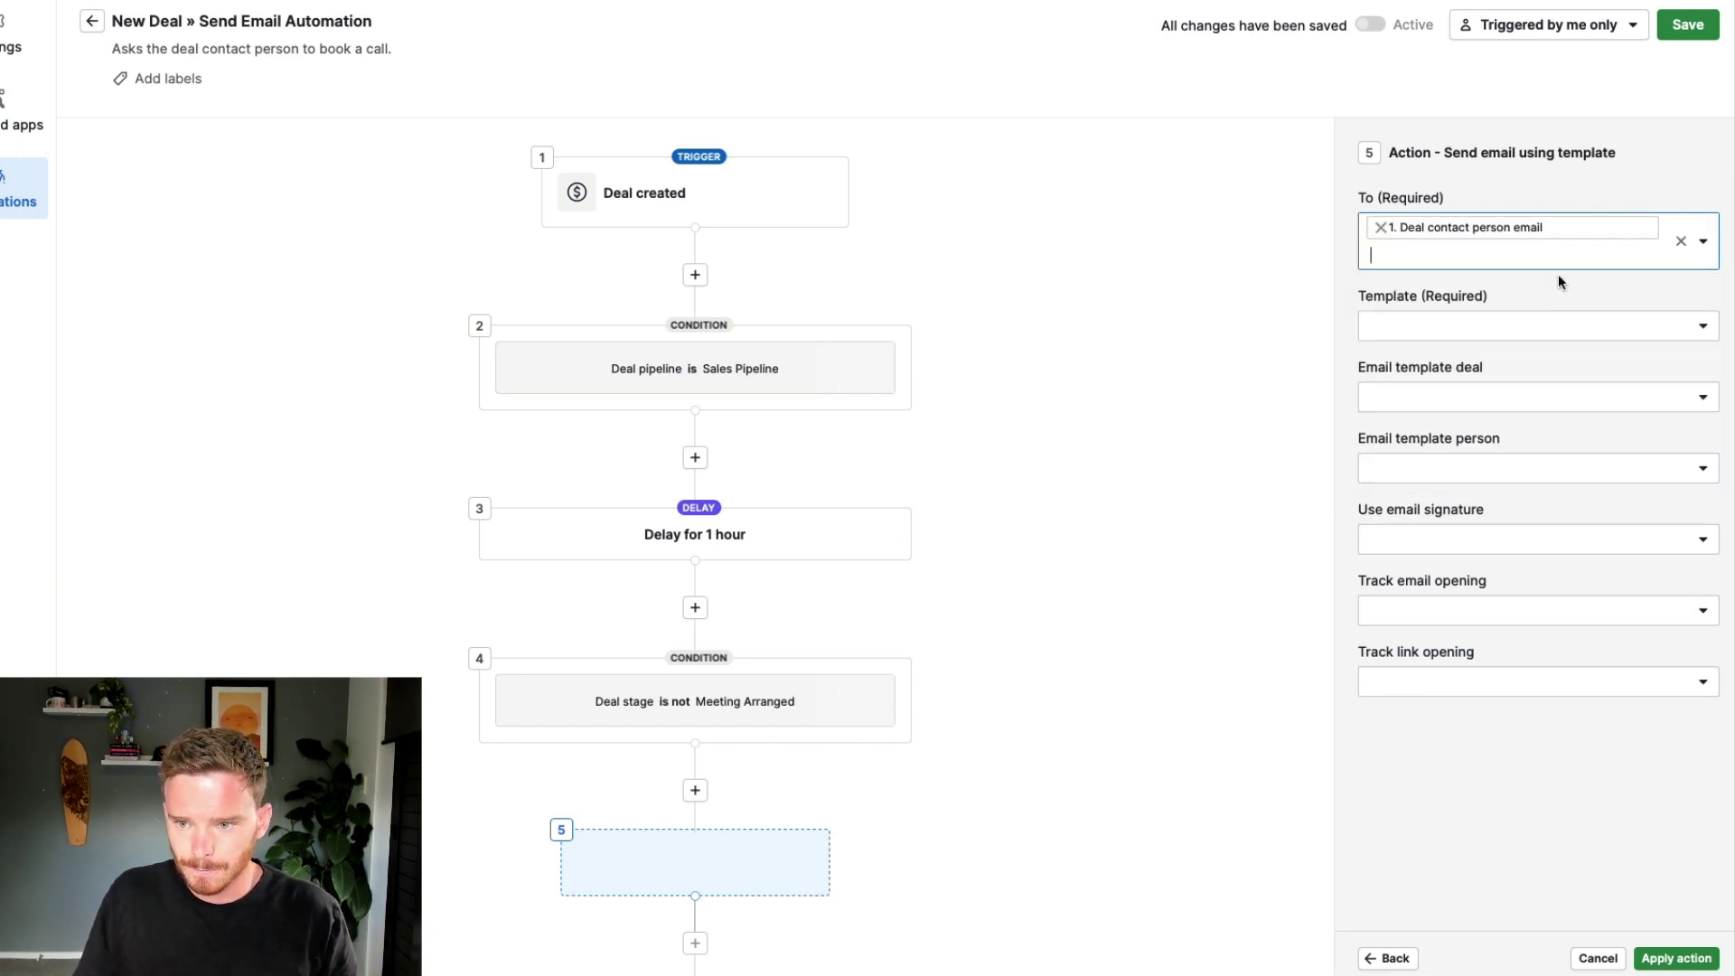
- Review the content of the New Inquiry email template and select it as the action's template
left_click(1686, 327)
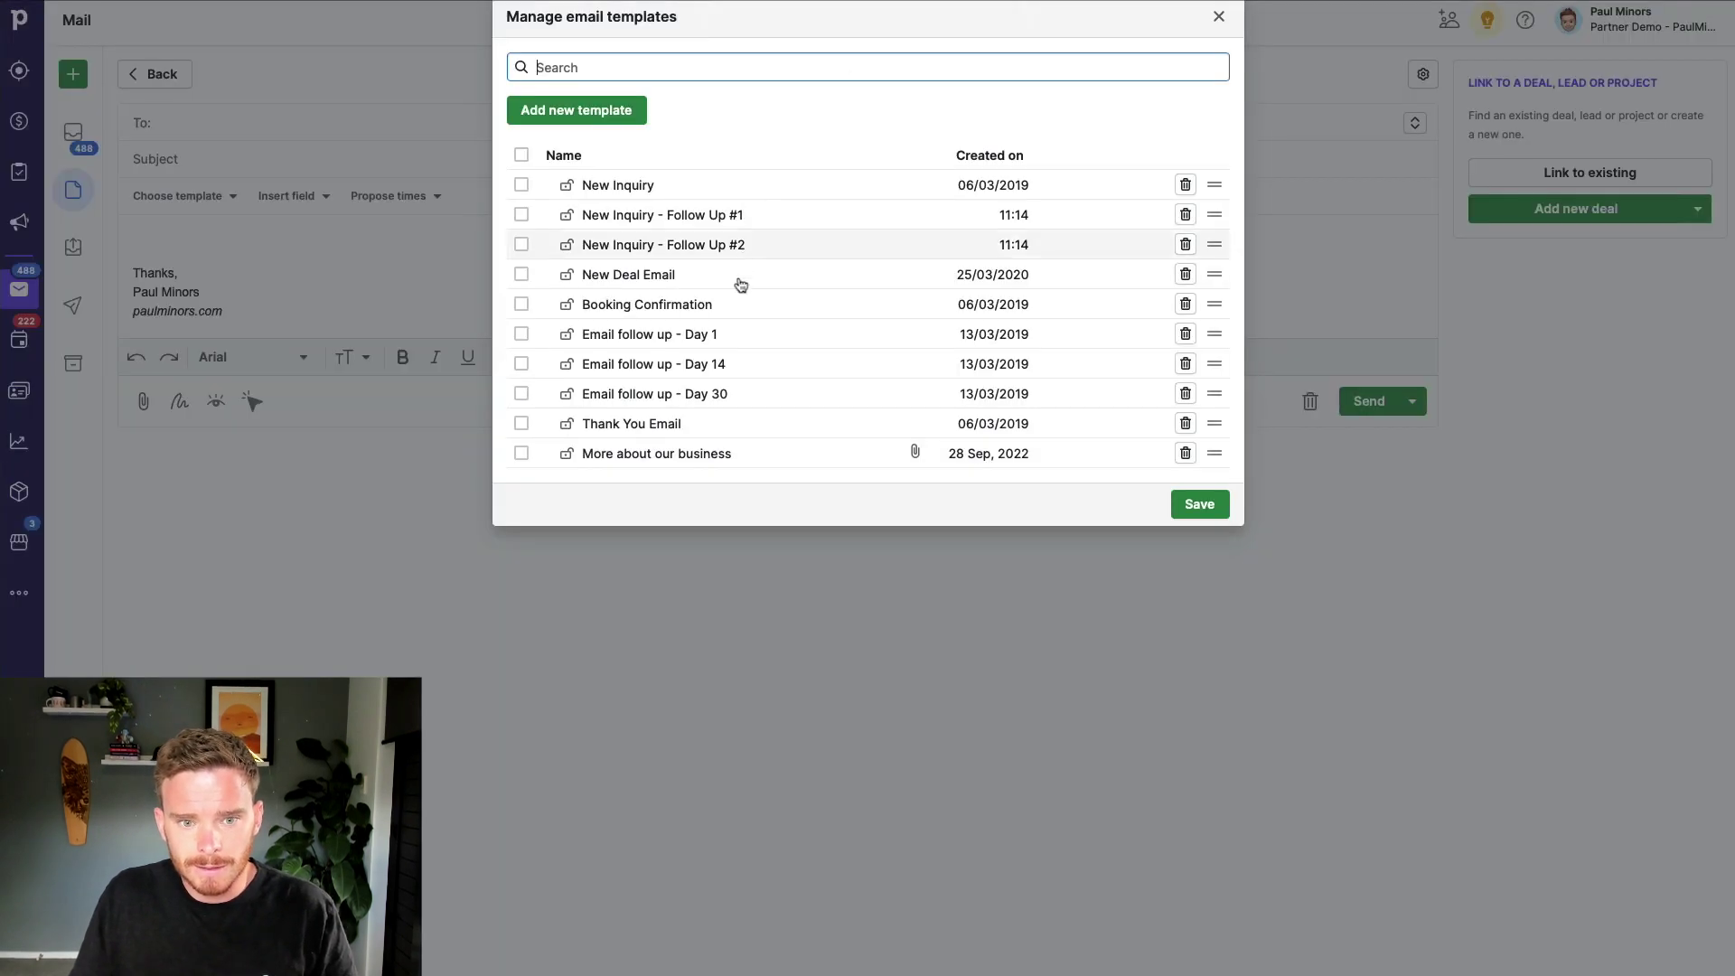
left_click(656, 190)
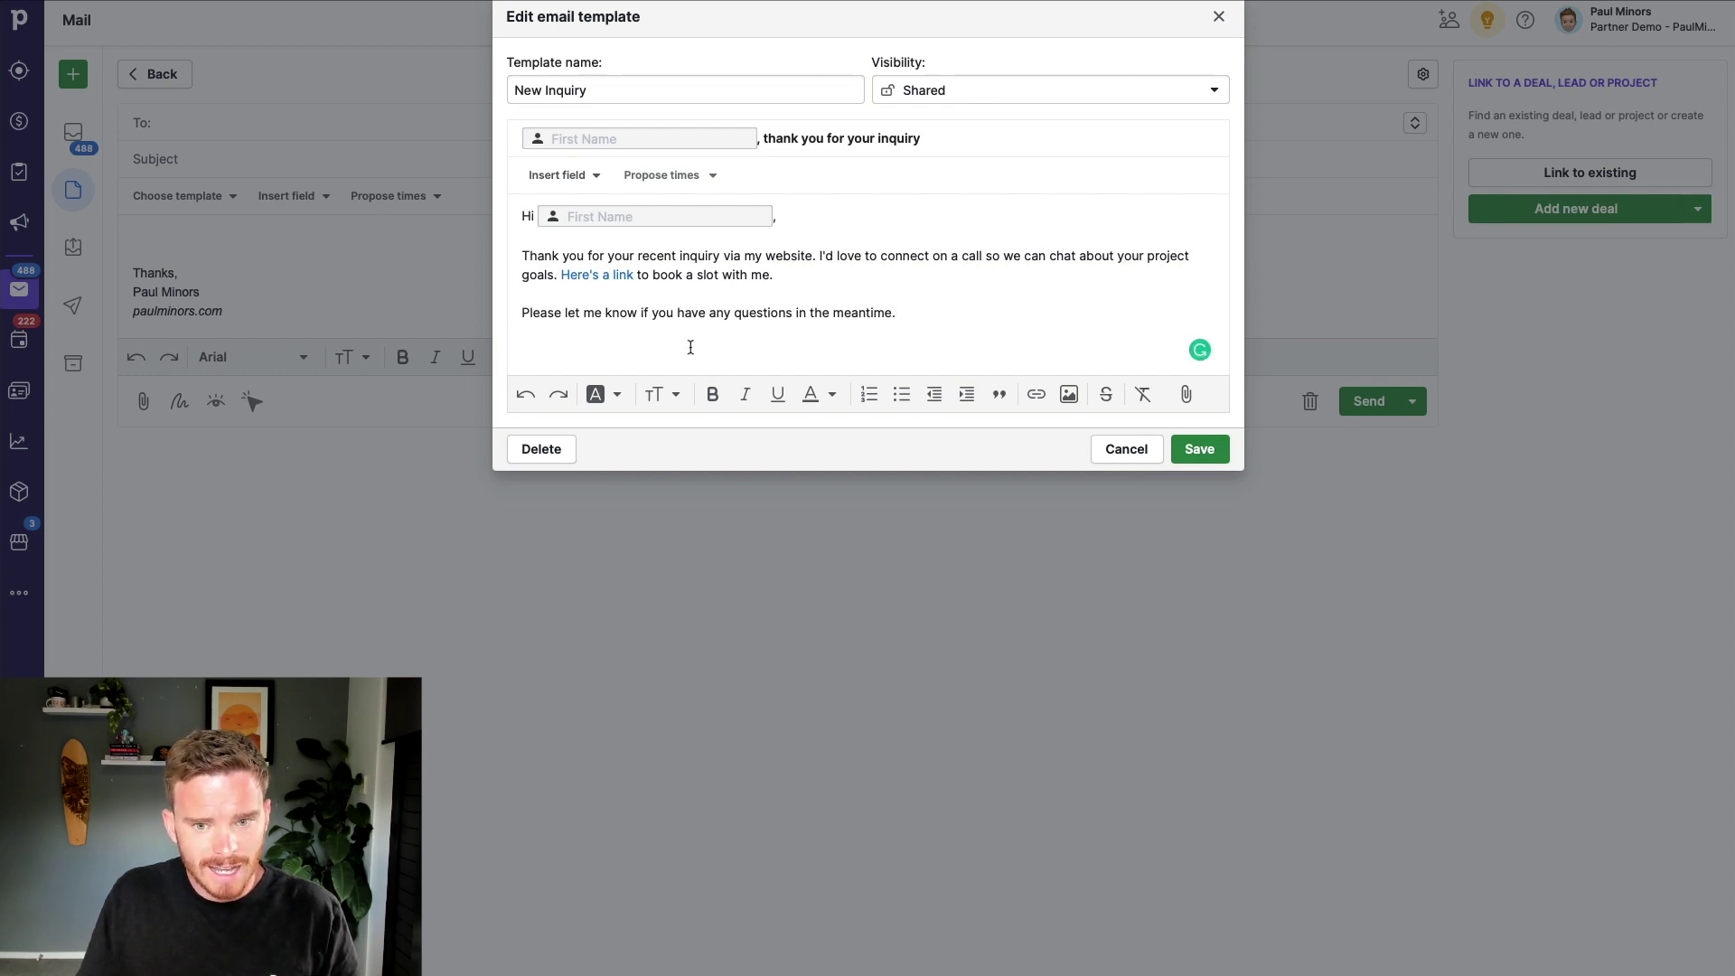
left_click(638, 347)
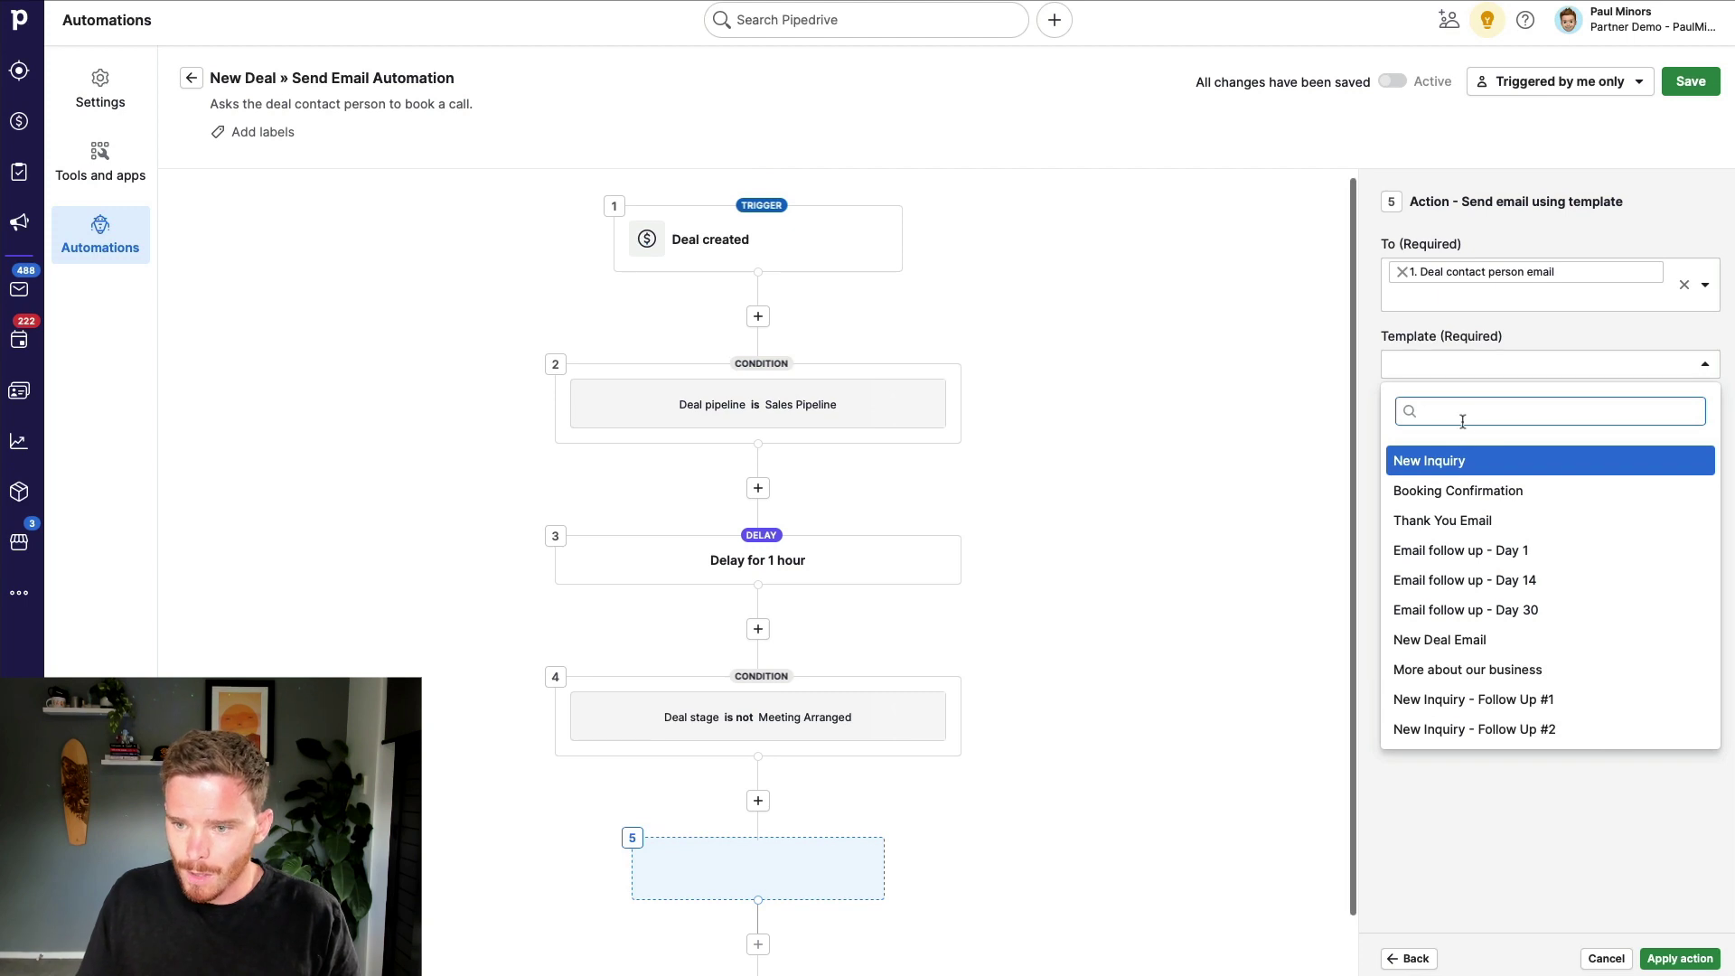
left_click(1441, 463)
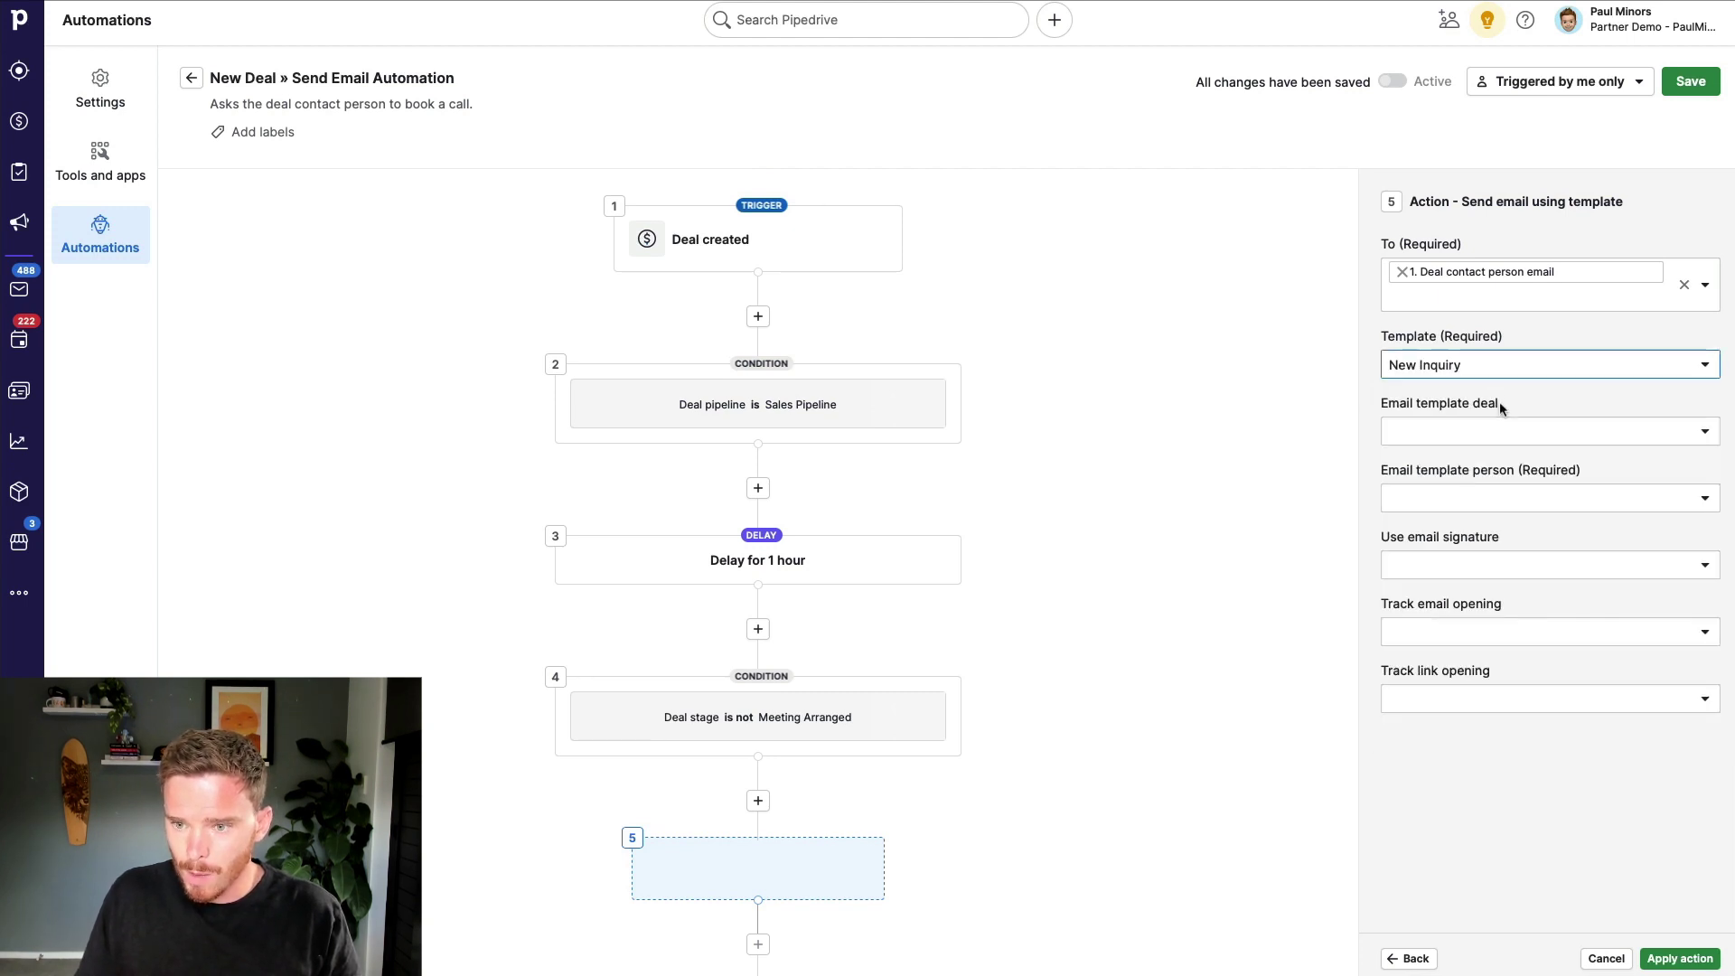
- Set Email template deal to the Deal from the trigger and view the deal fields insertable in the New Inquiry template
left_click(1521, 431)
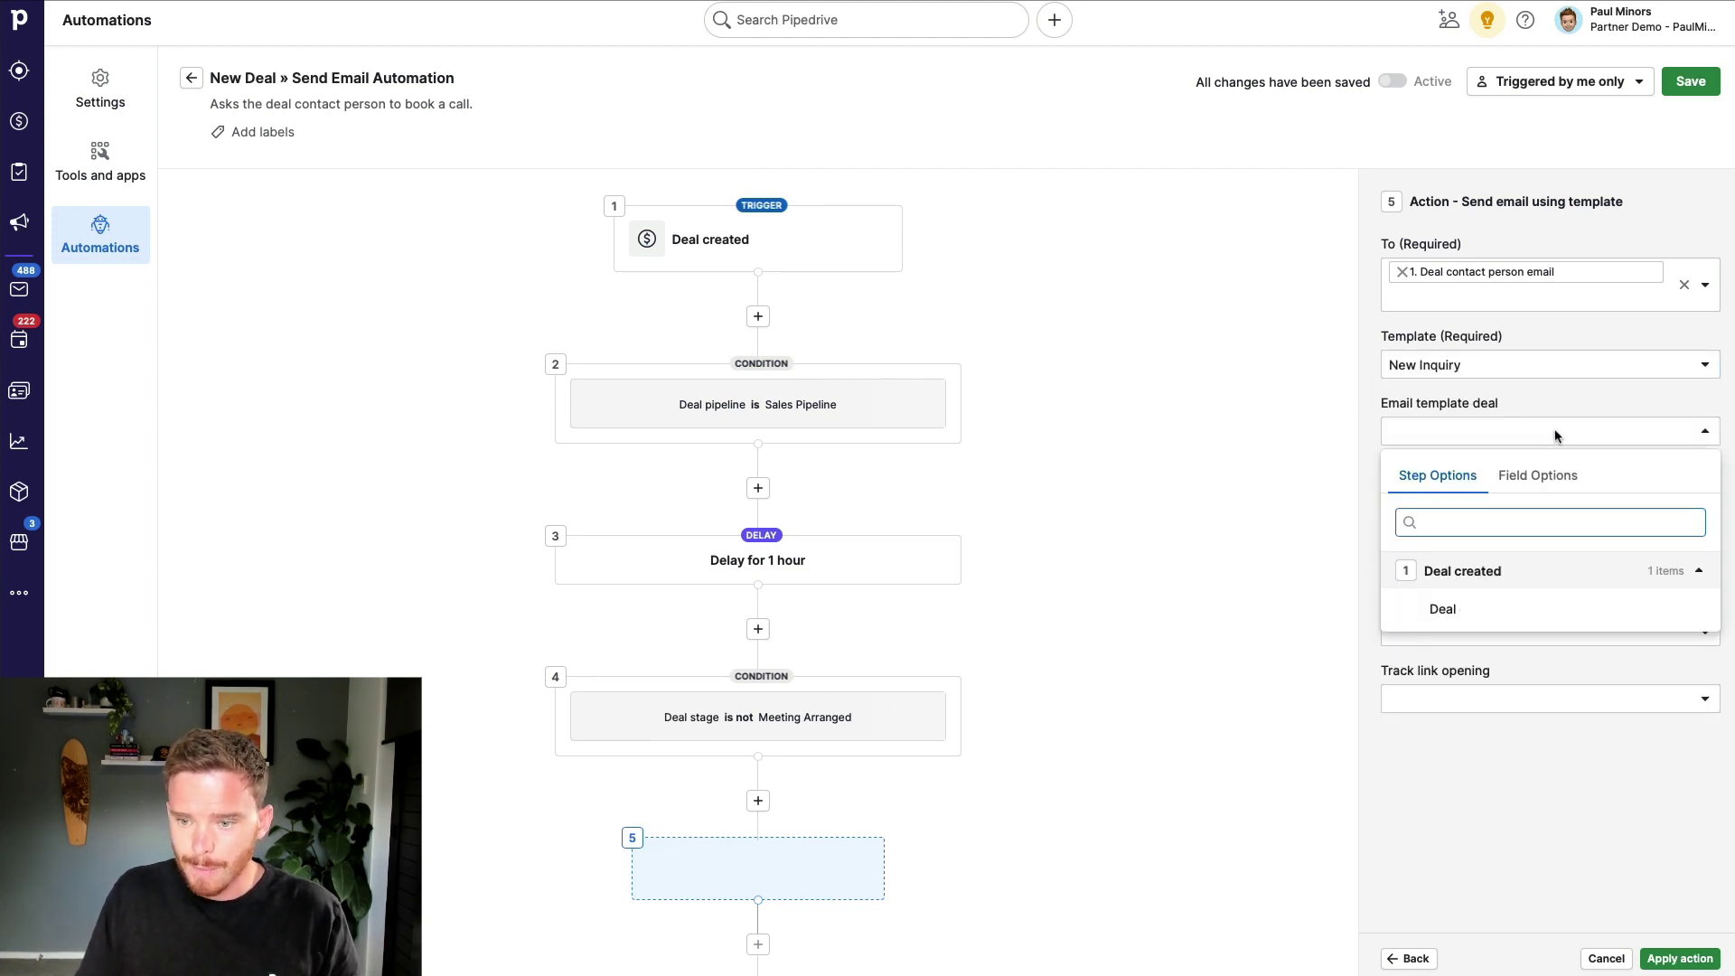
left_click(1494, 614)
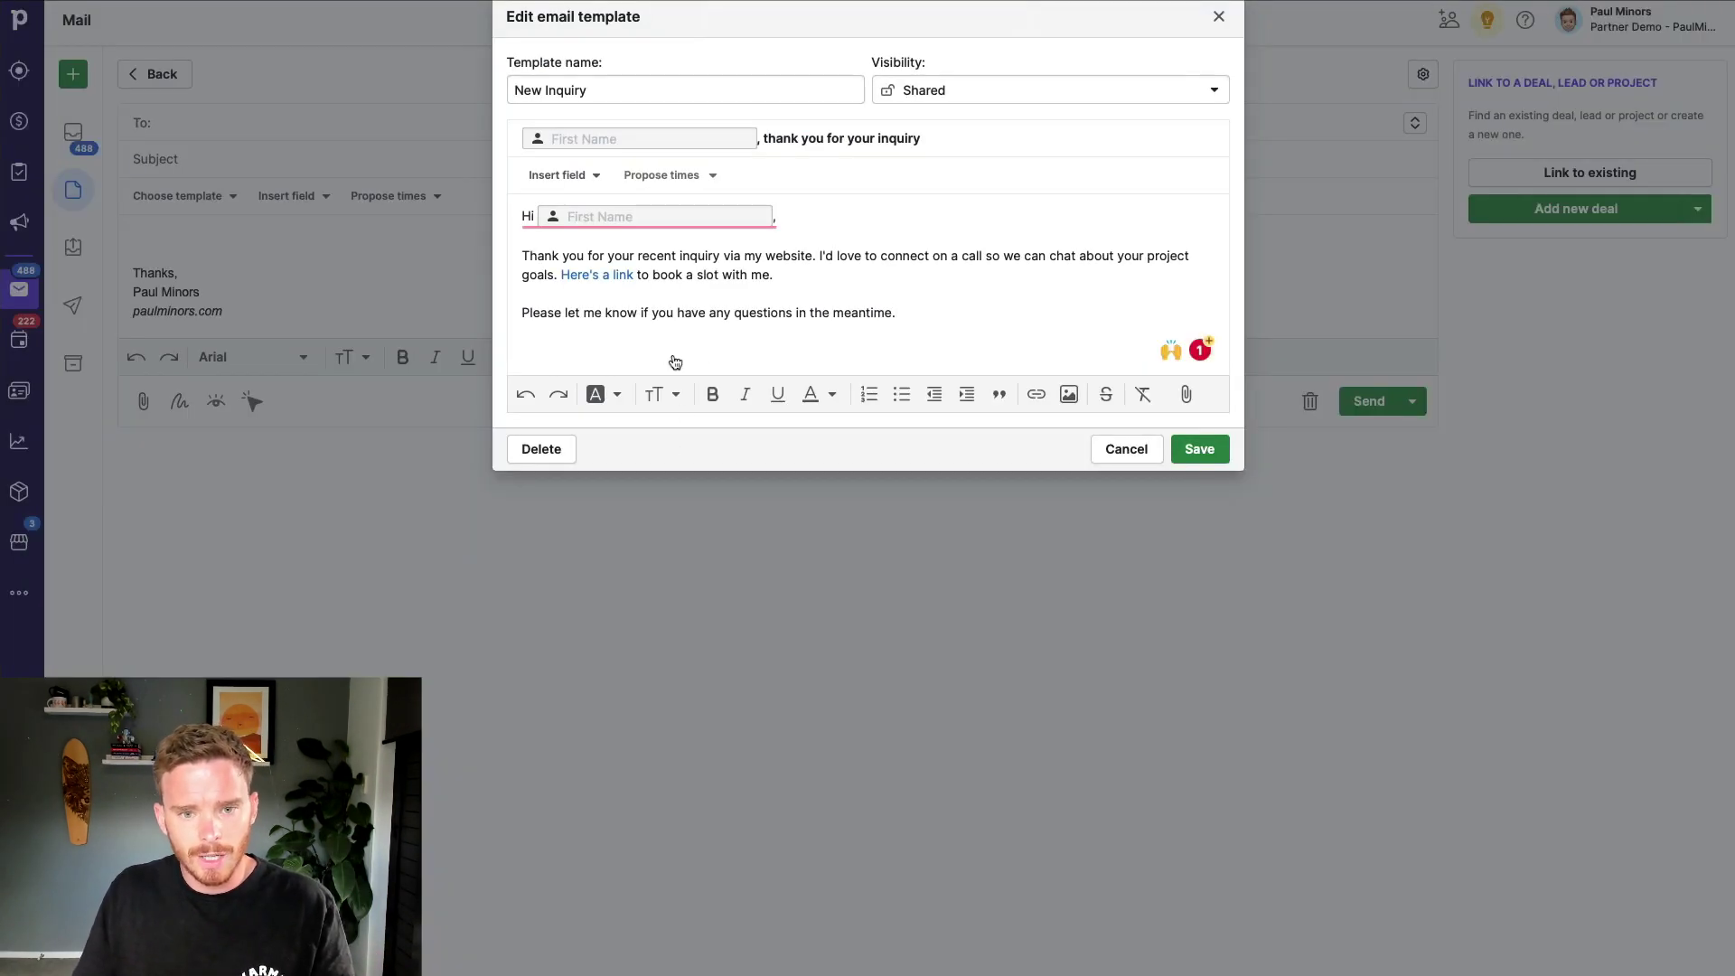
left_click(585, 177)
left_click(638, 251)
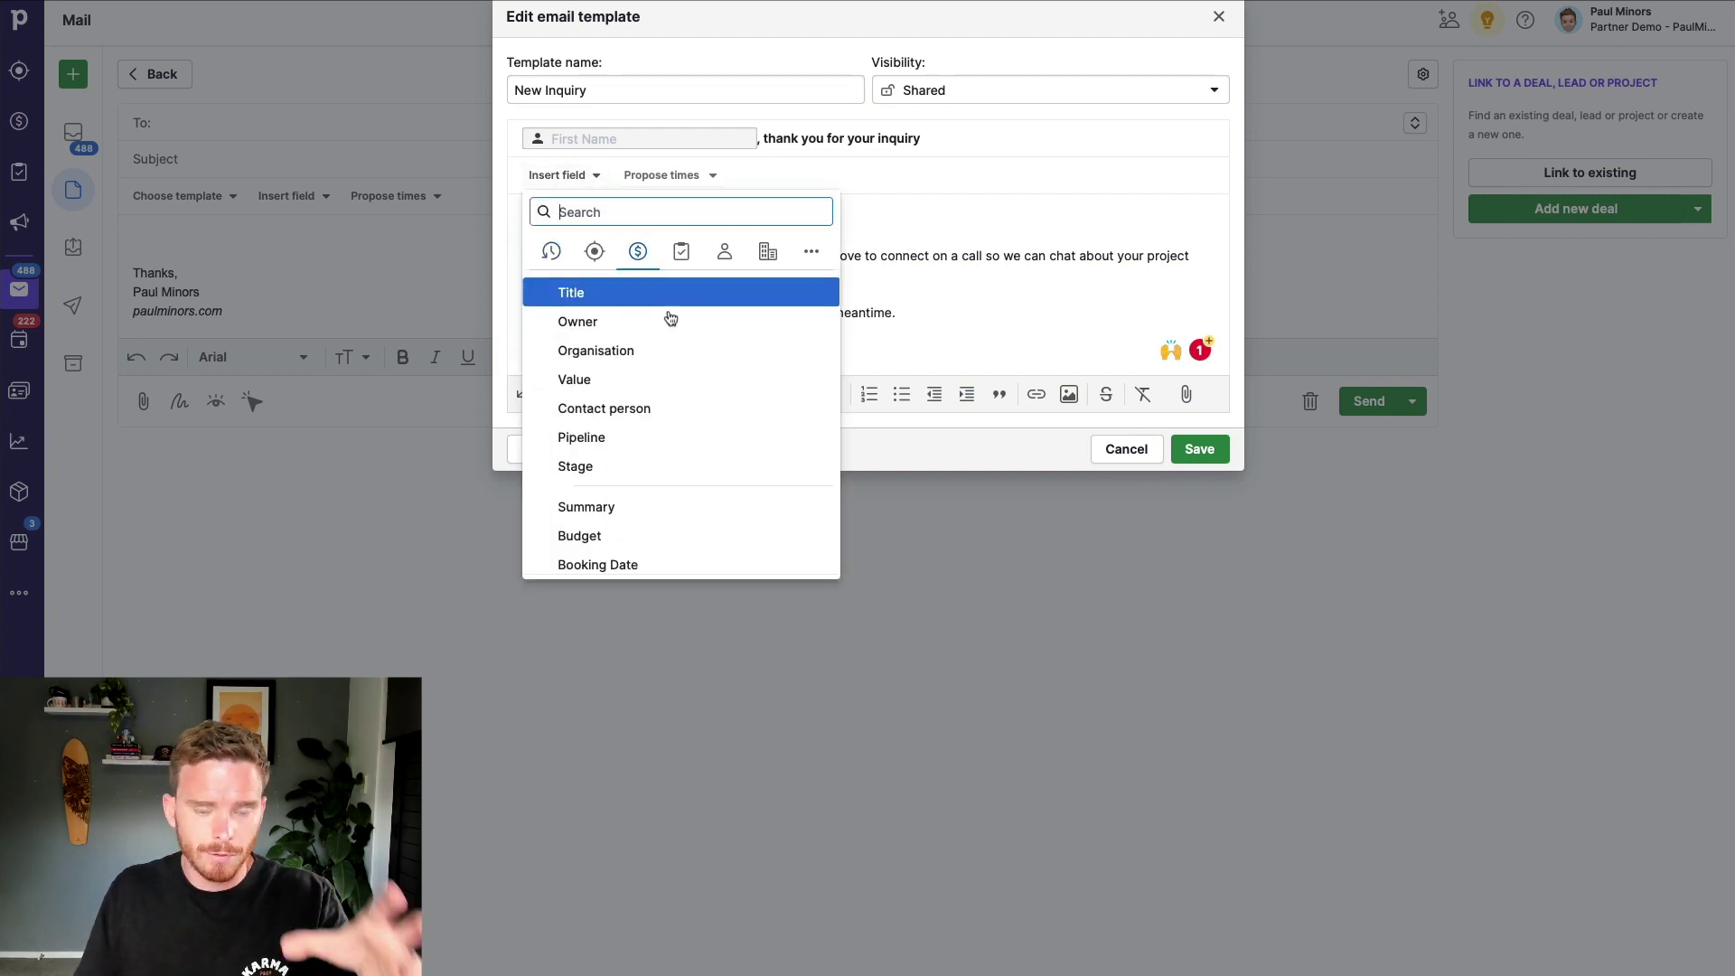
left_click(994, 269)
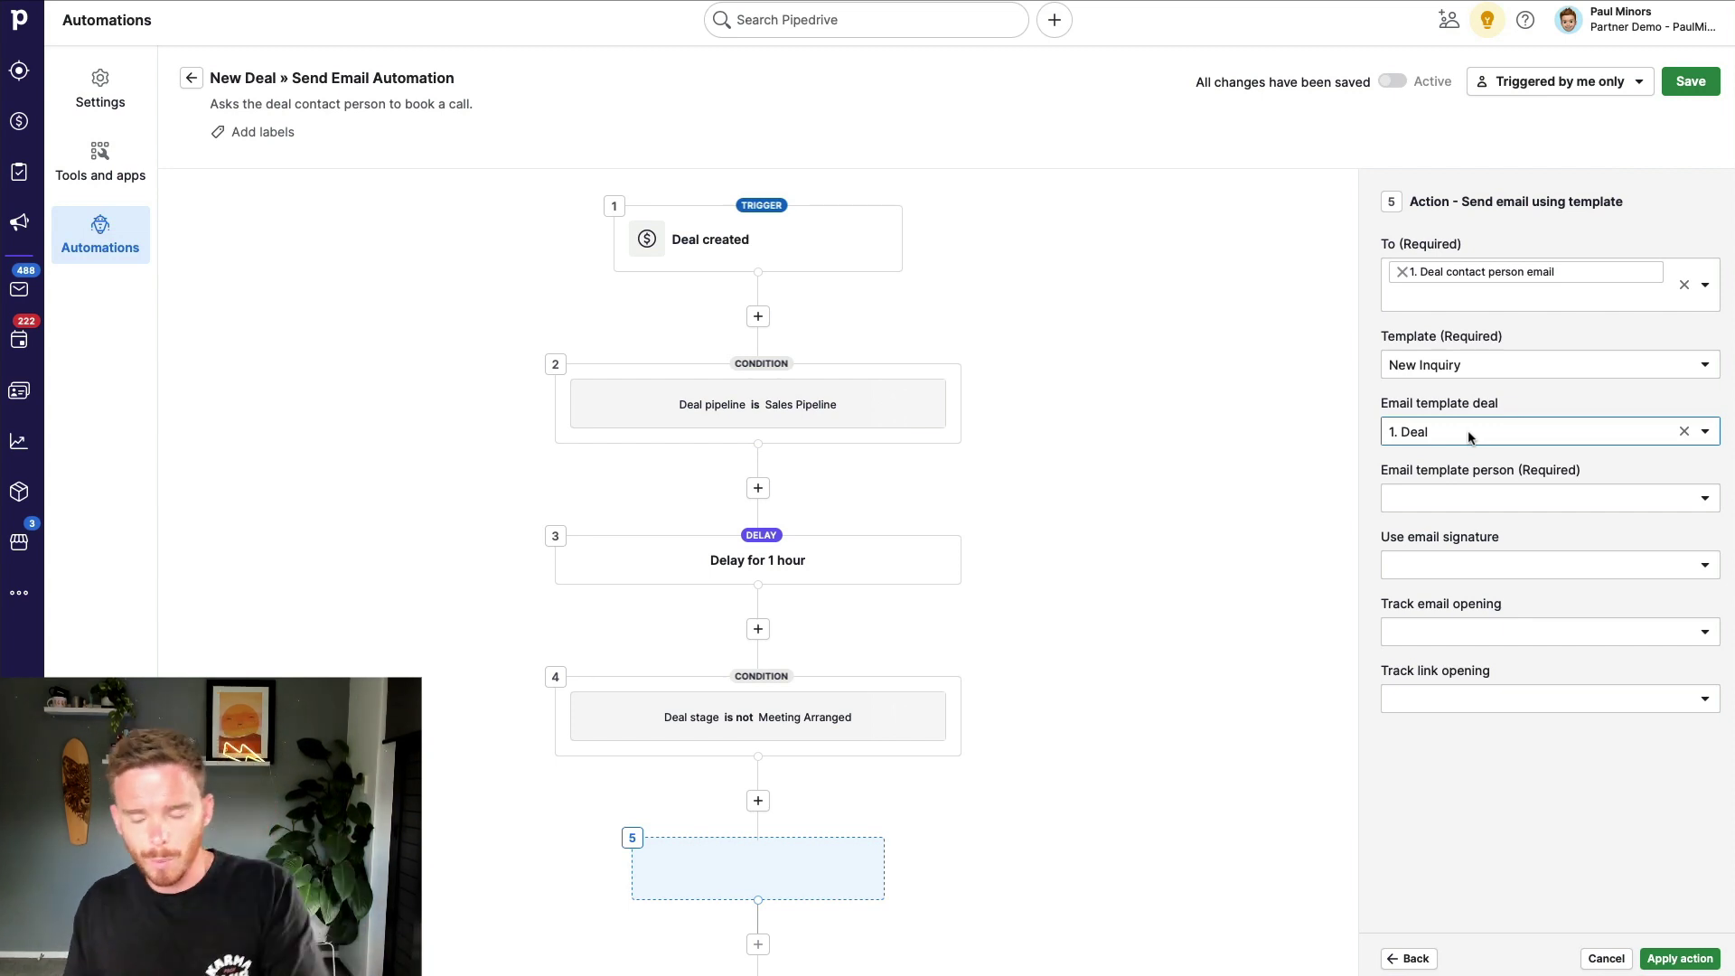
- Check the First Name field in the New Inquiry template and set Email template person to Deal contact person
left_click(1511, 491)
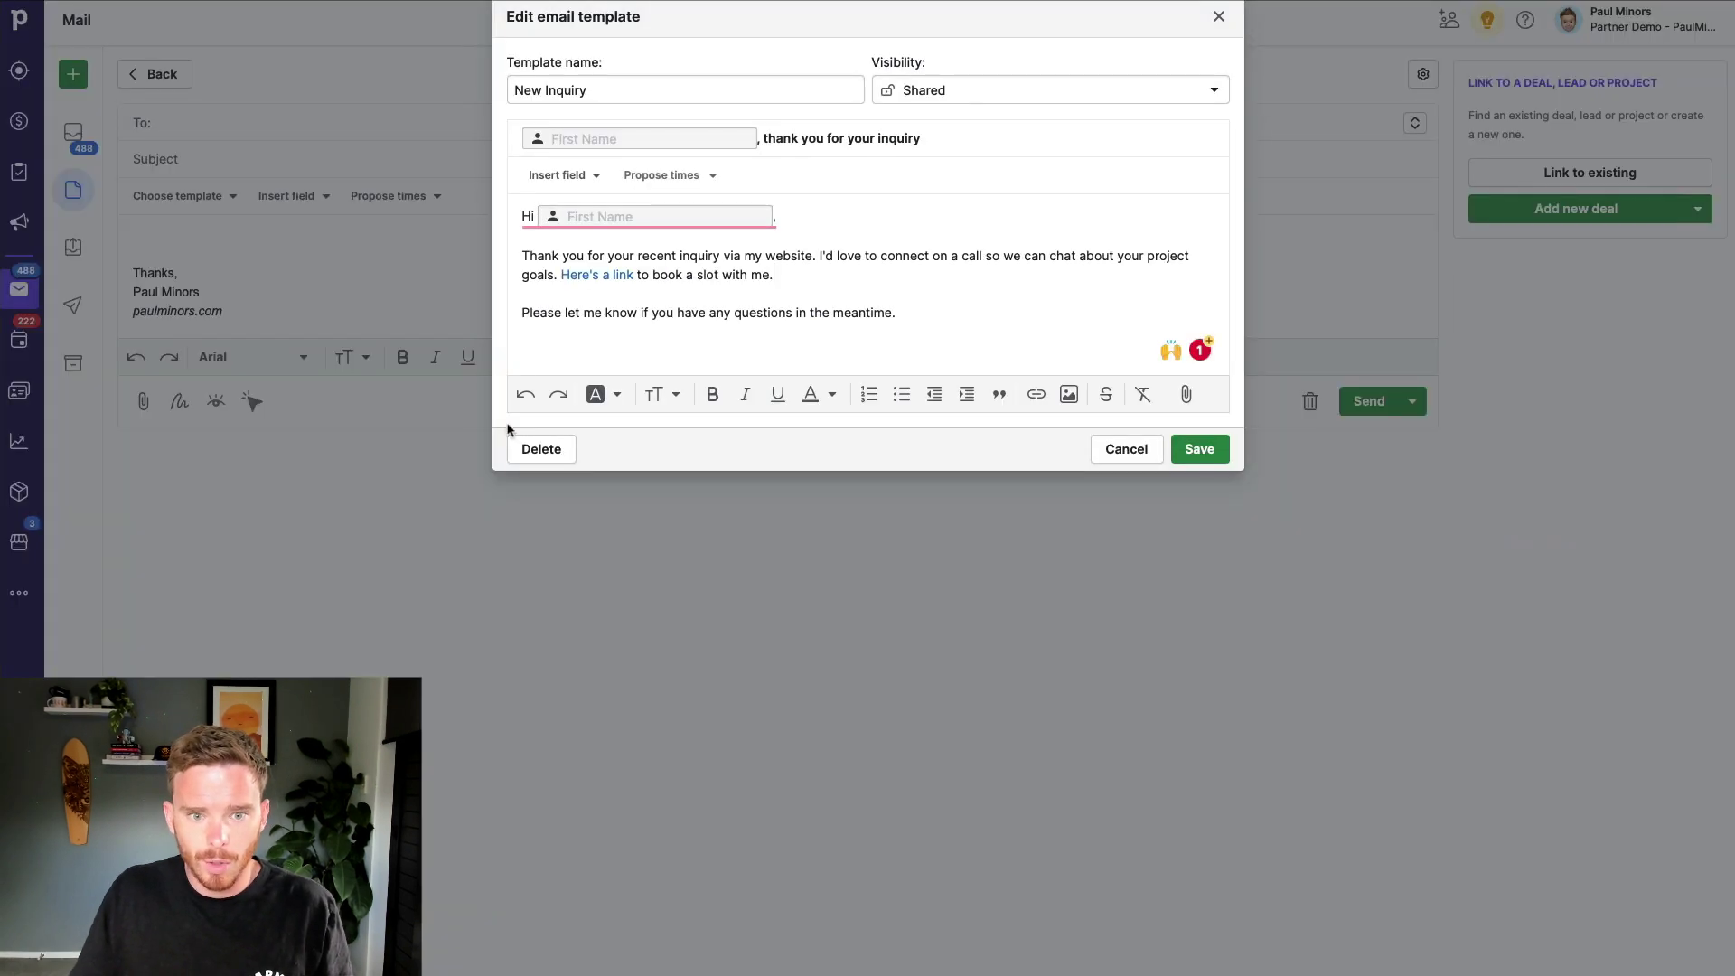
mouse_move(657, 218)
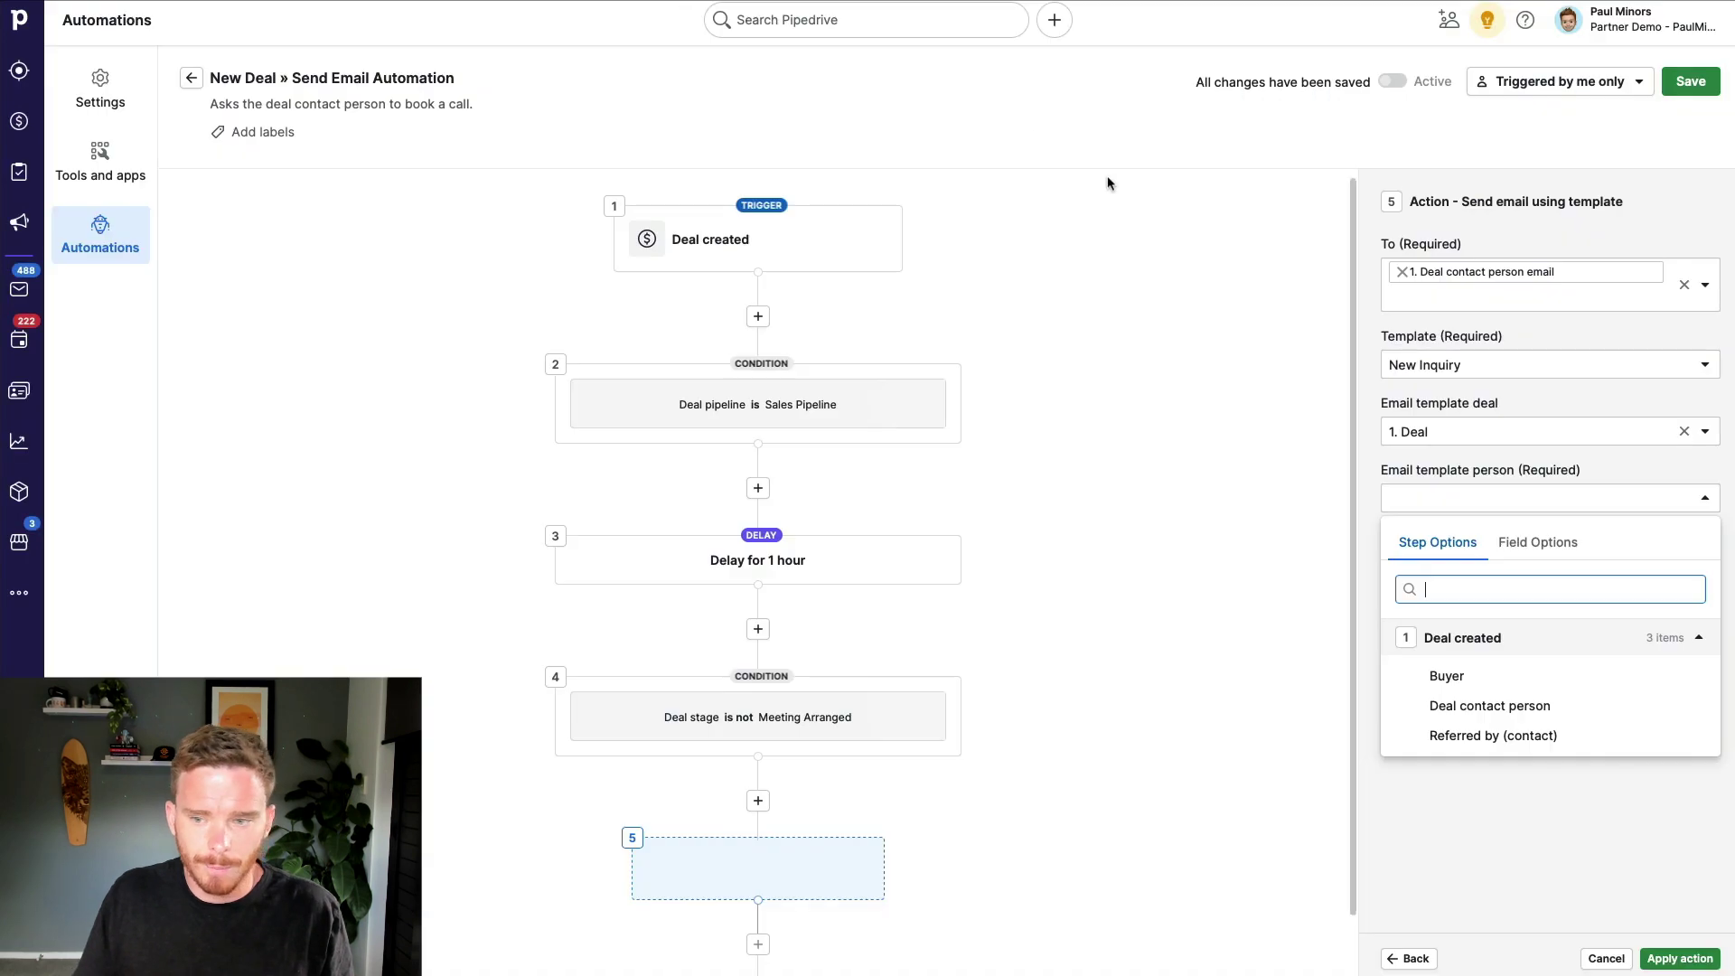
left_click(1474, 706)
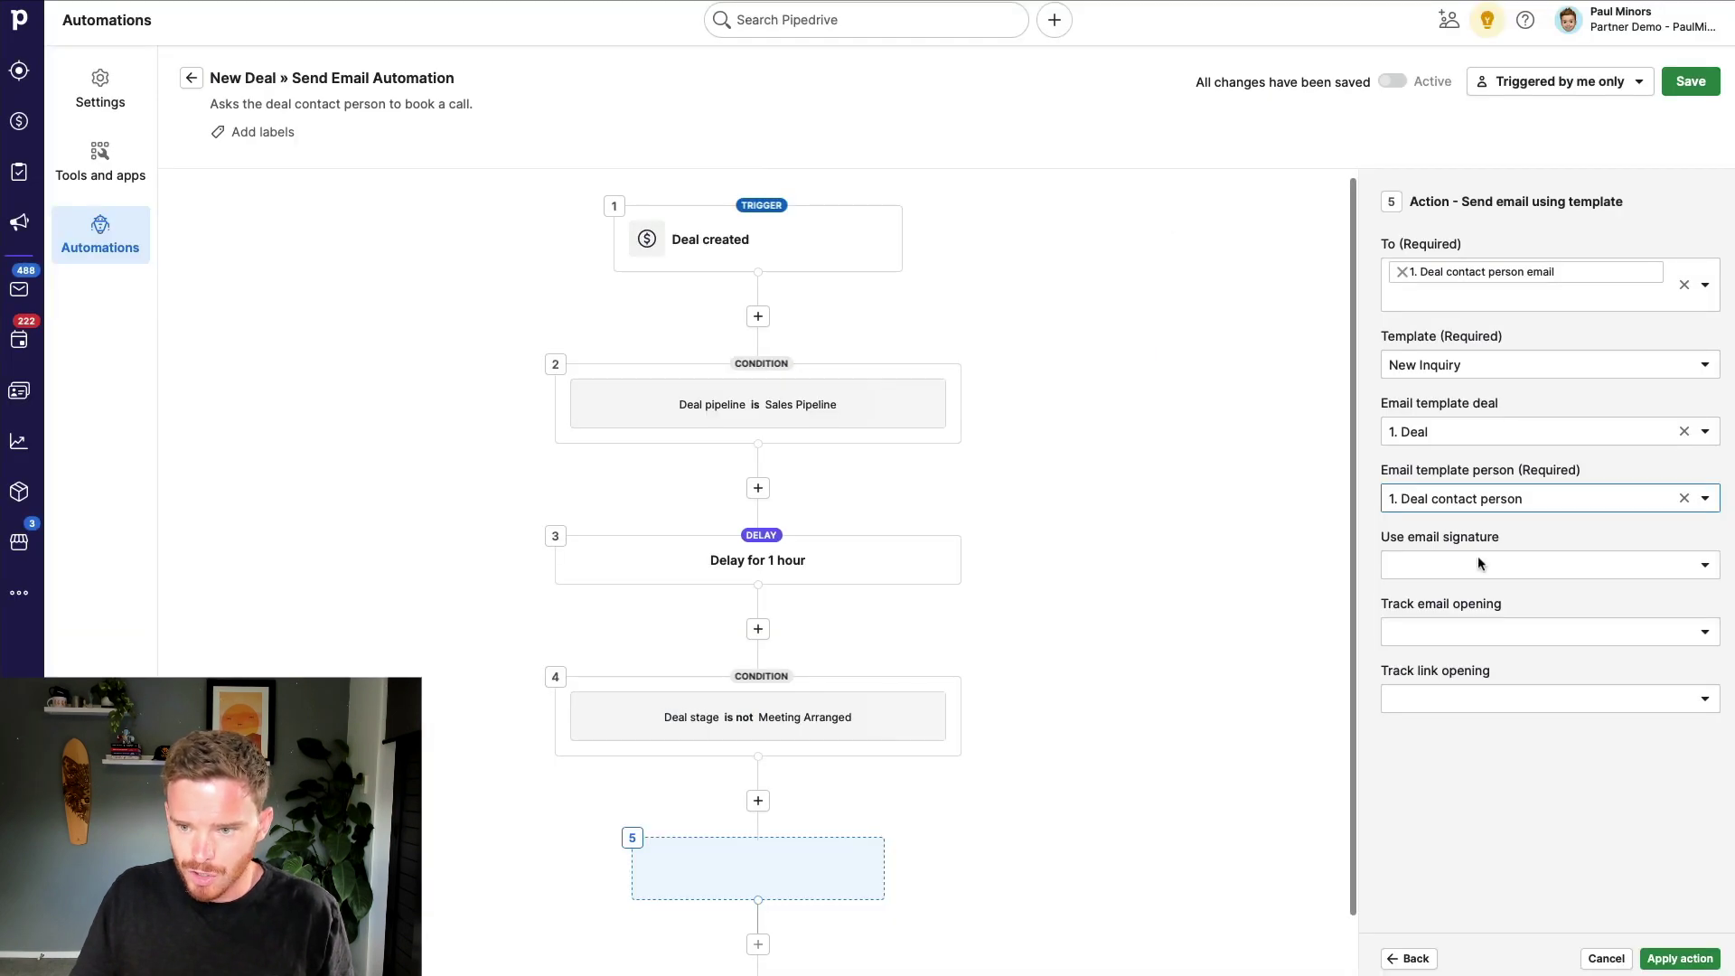
- Set Use email signature to Yes for the action and close the New Inquiry template's editor without saving
left_click(1480, 563)
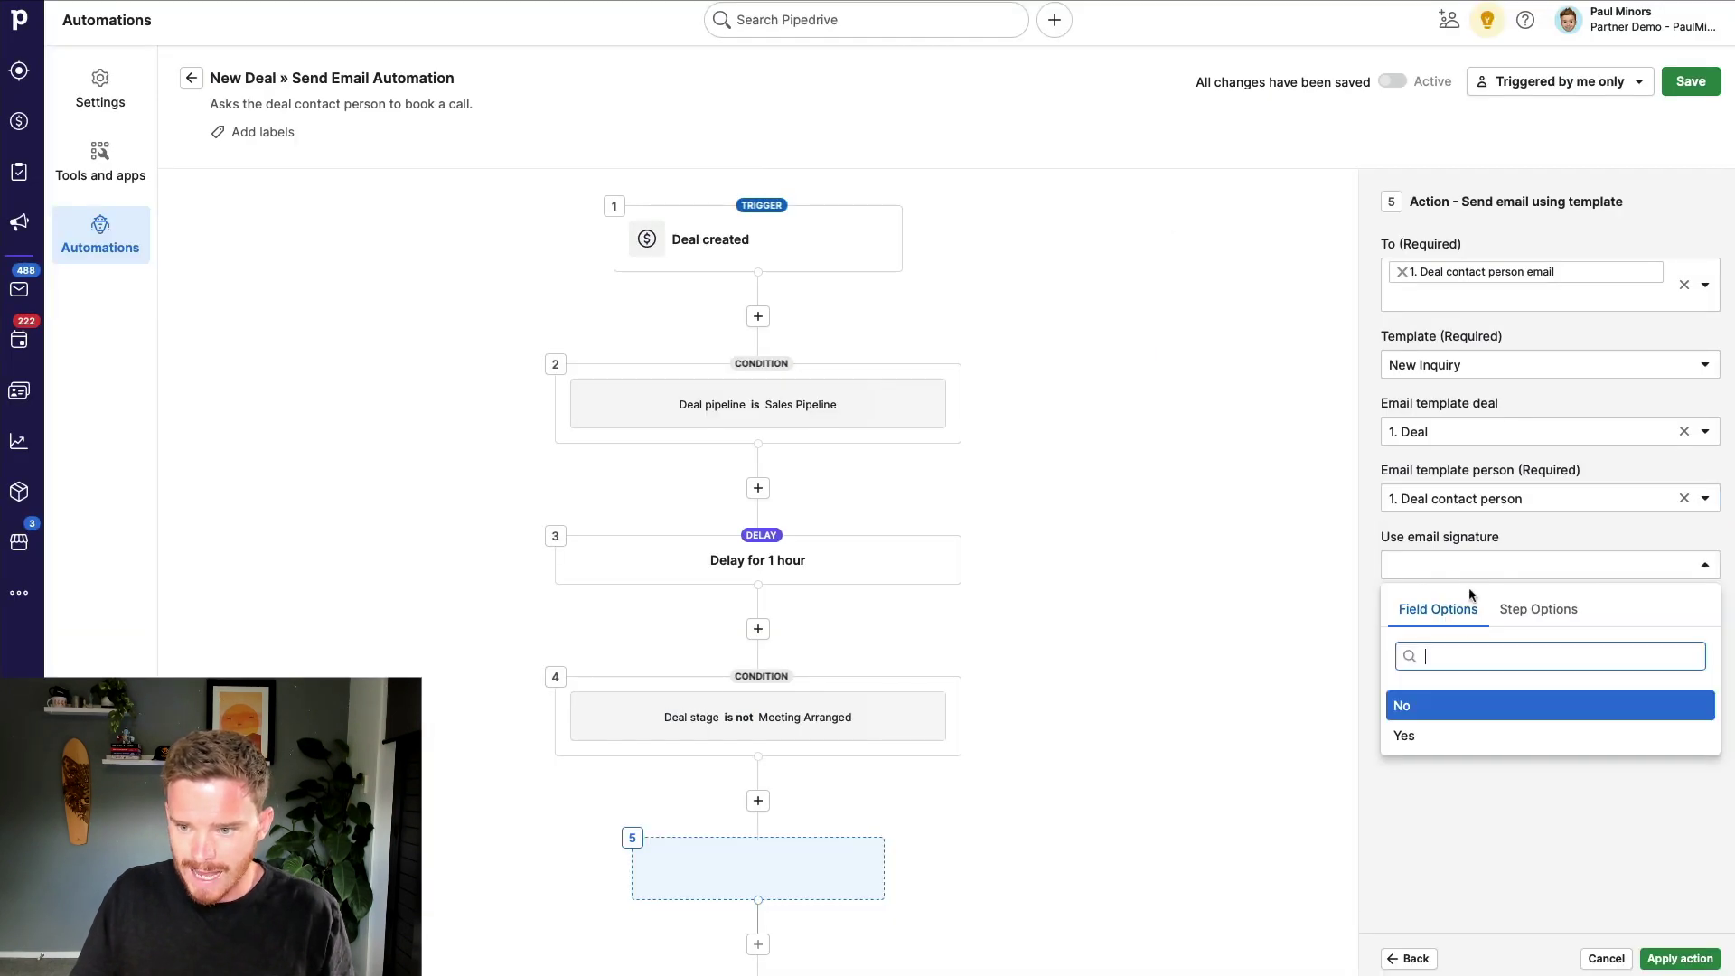
left_click(1432, 734)
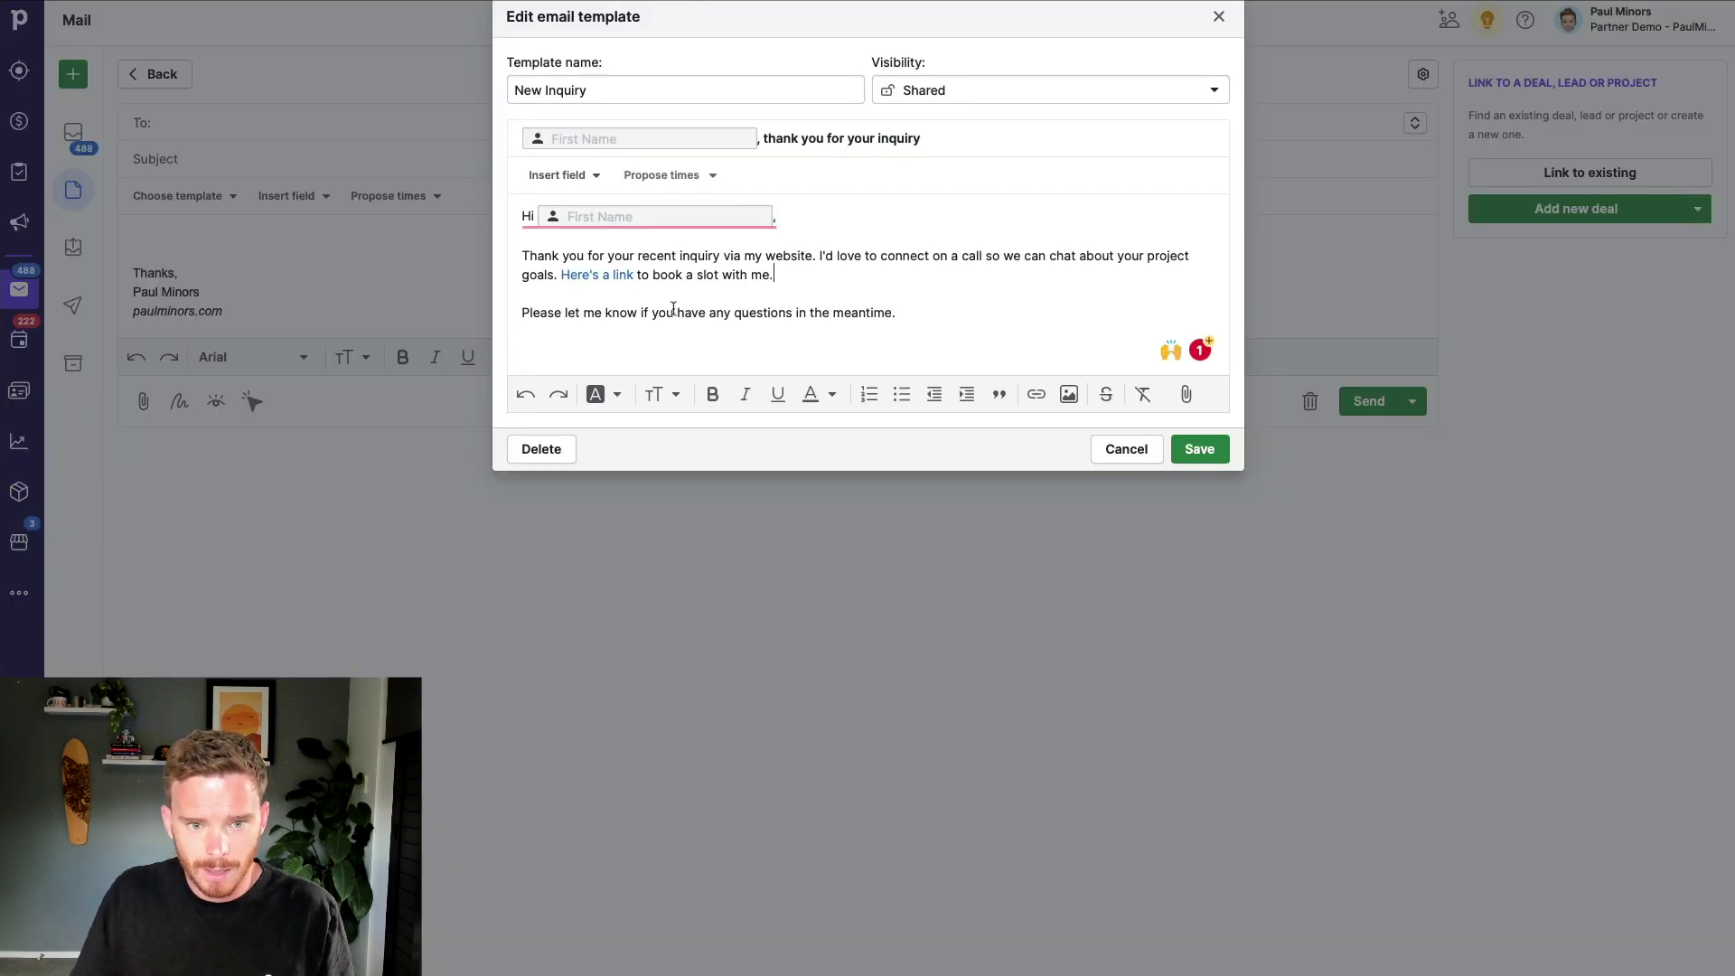
left_click(1144, 459)
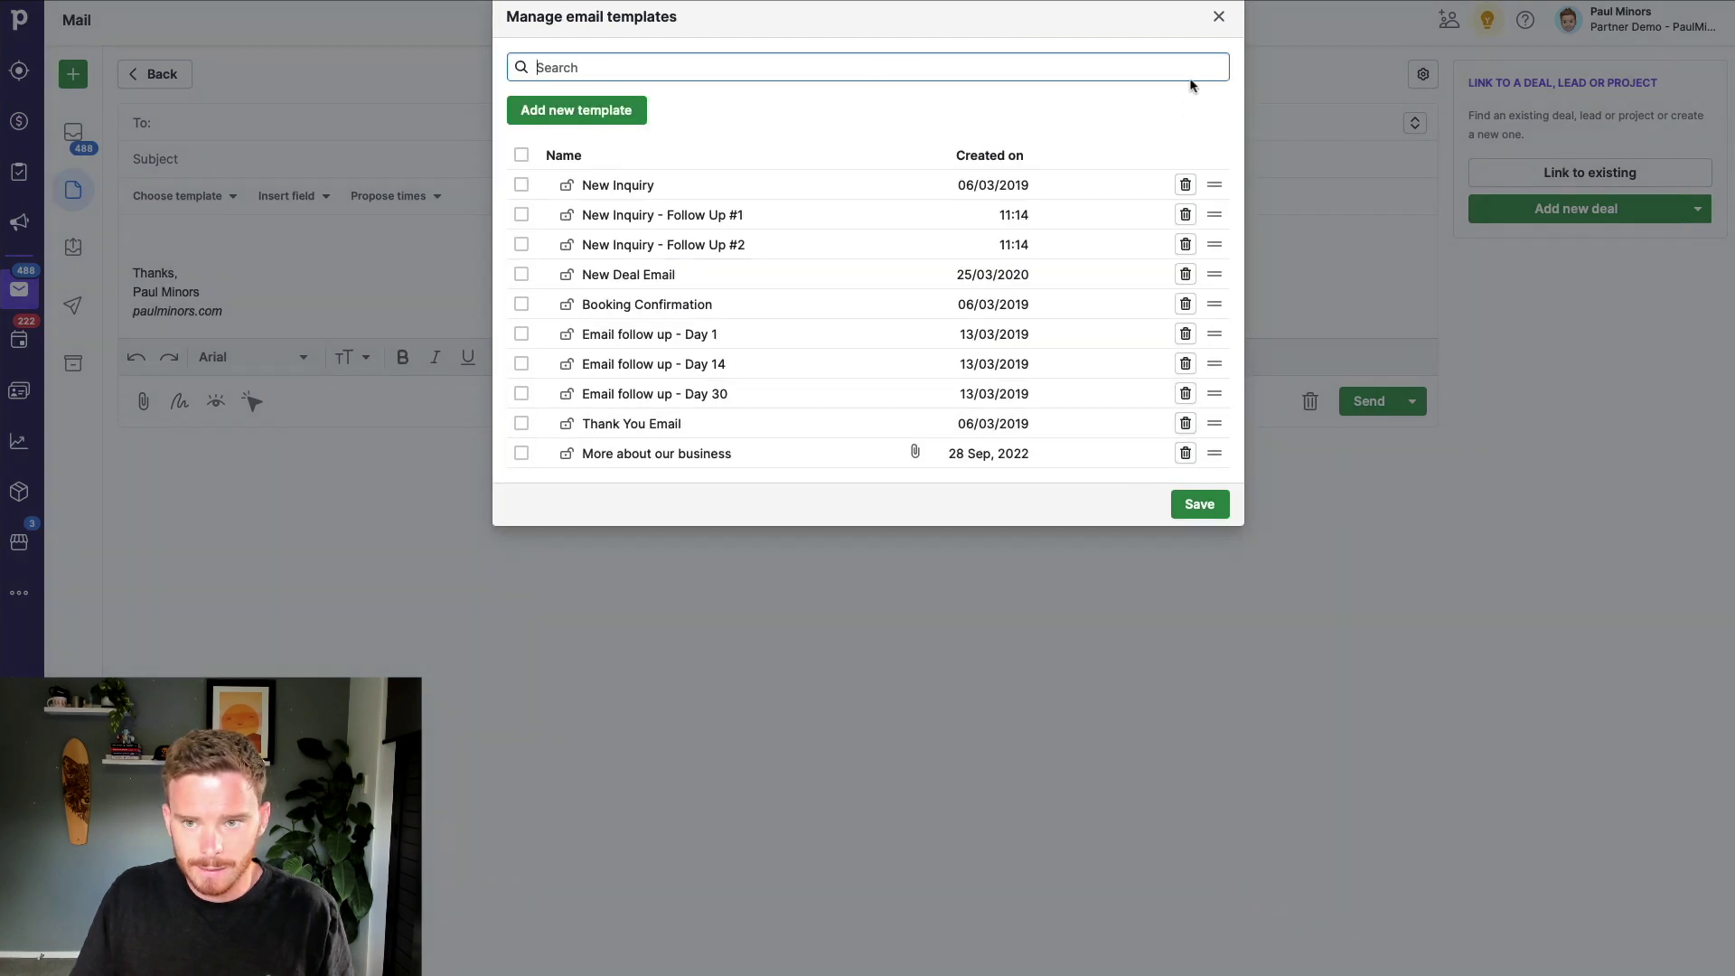
- Close the email template manager and check the signature option in the email composer
left_click(1218, 17)
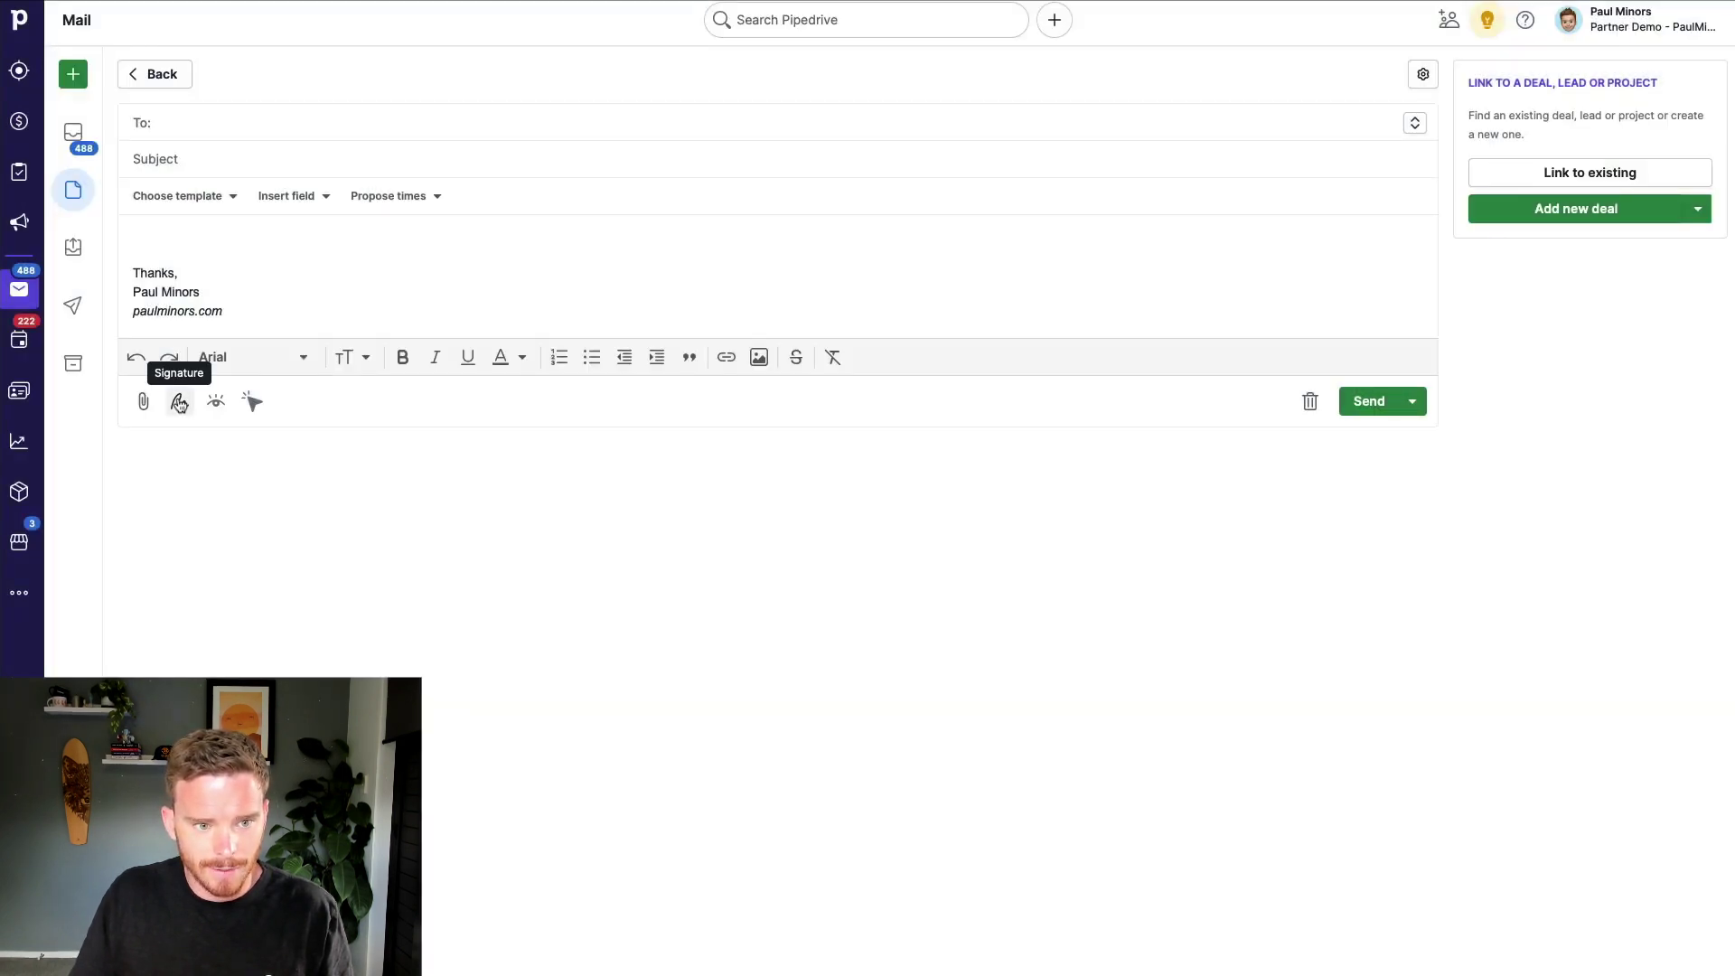
left_click(179, 403)
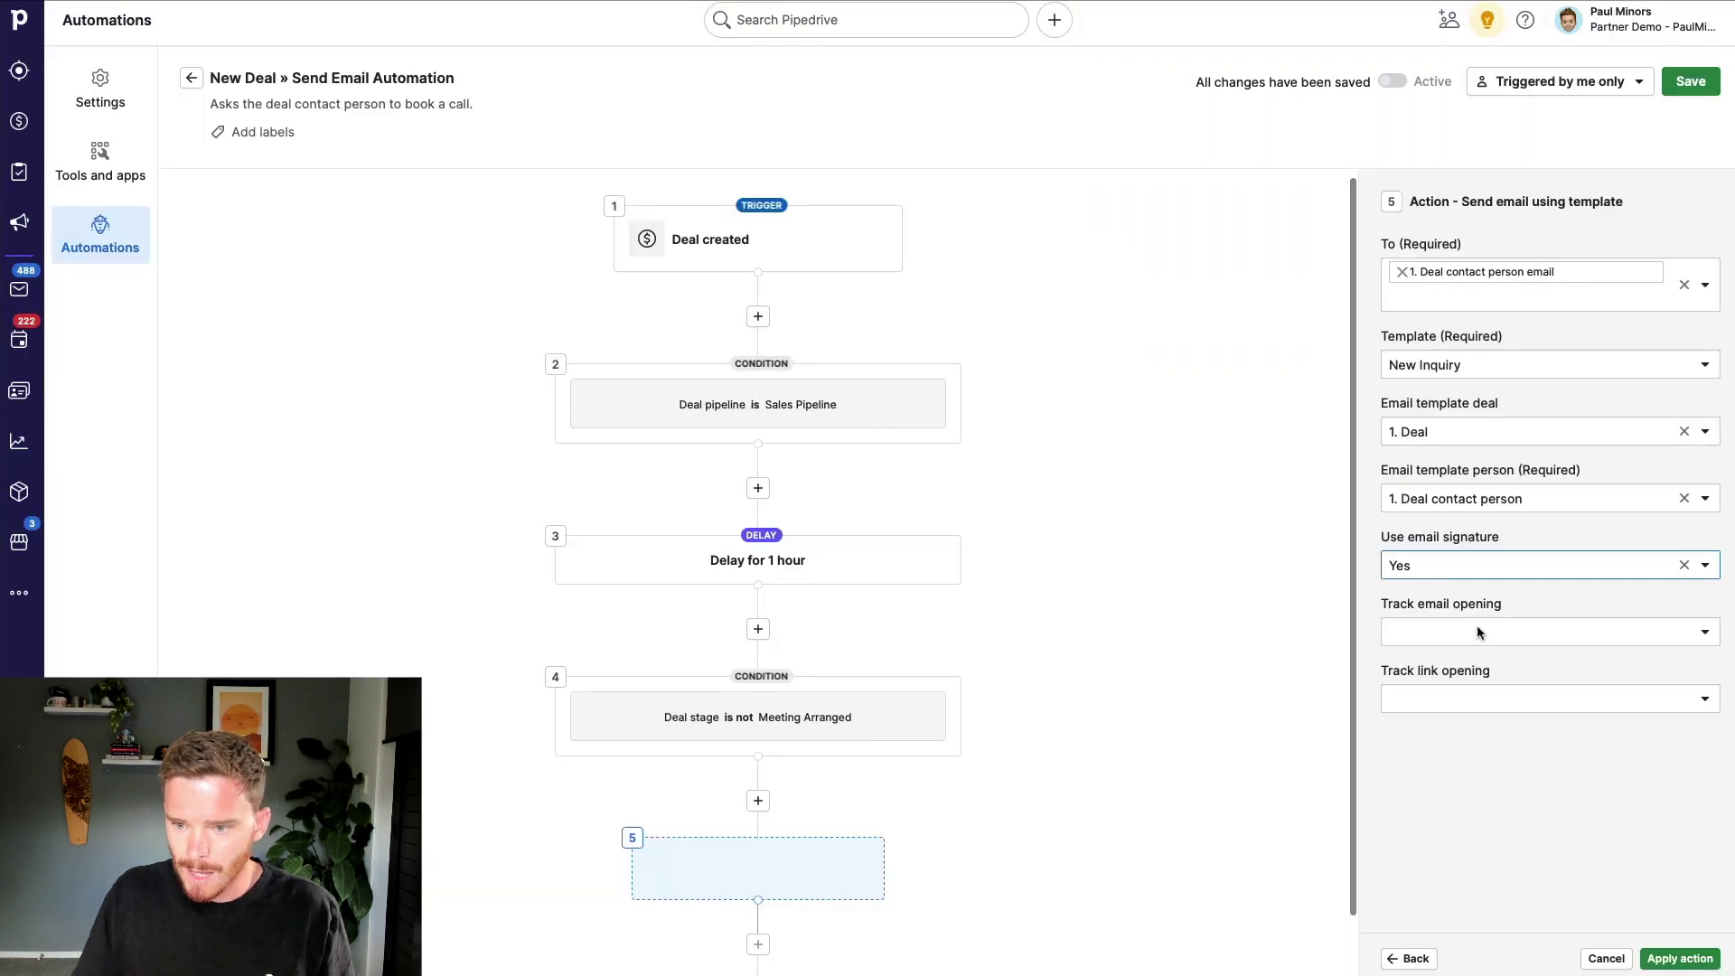
- Set Track email opening and Track link opening to Yes and apply the Send email using template action
left_click(1477, 625)
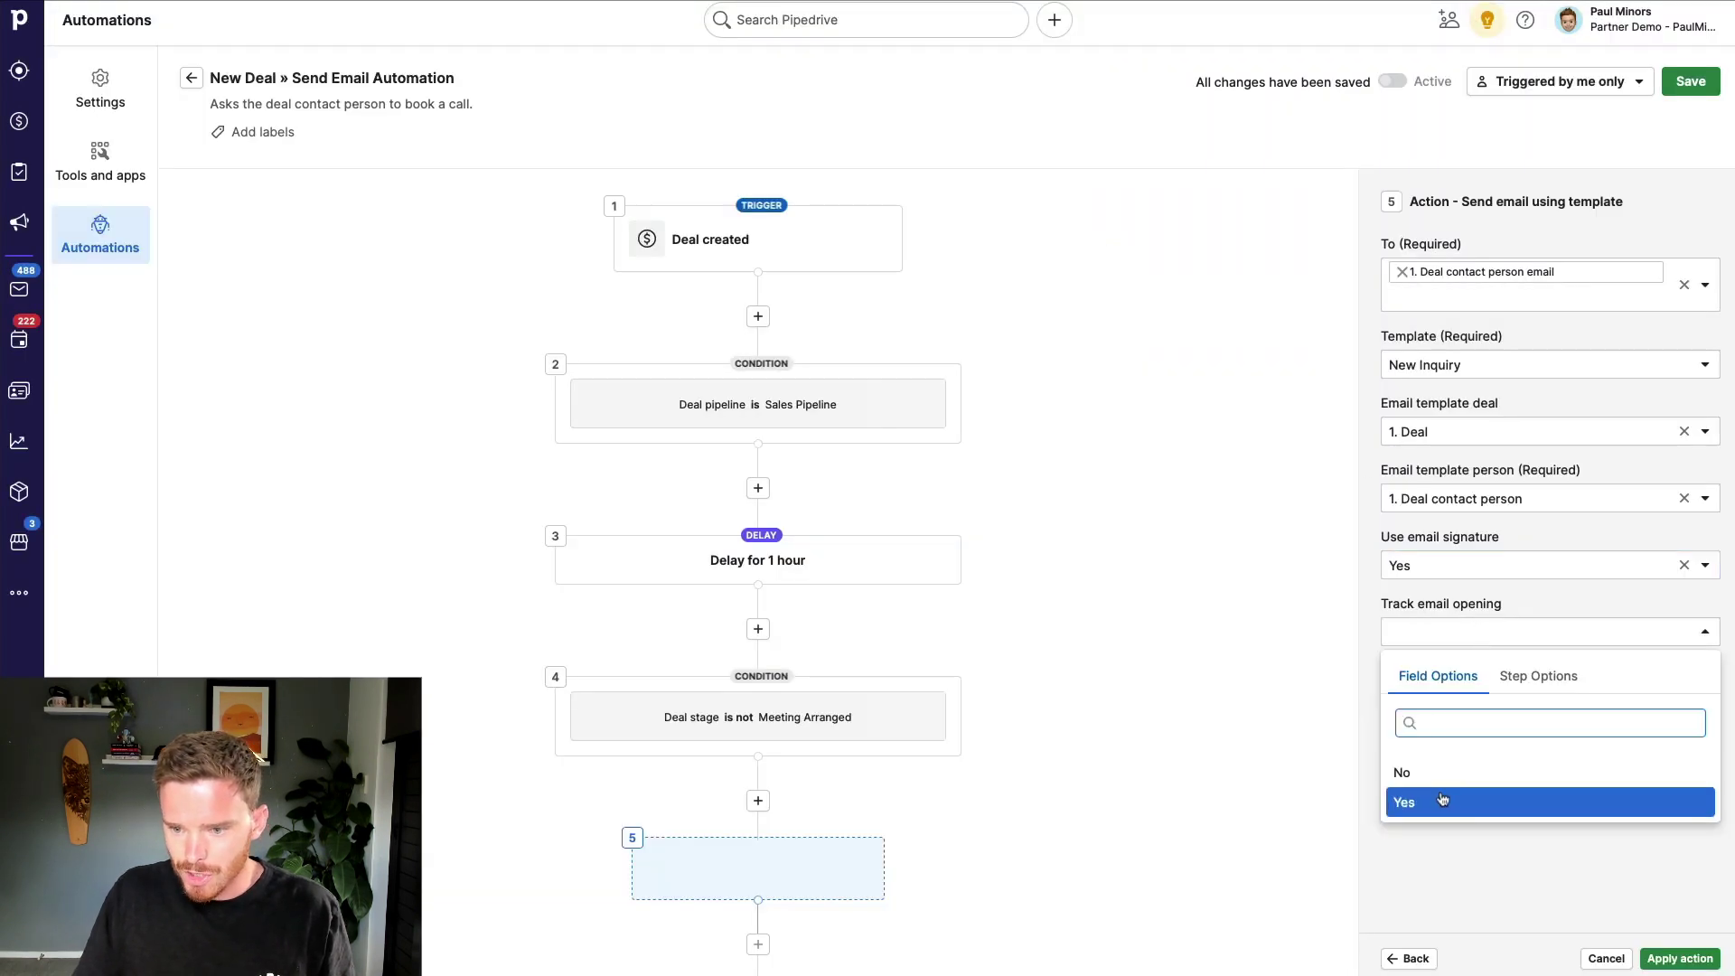
left_click(1442, 799)
left_click(1462, 706)
left_click(1491, 865)
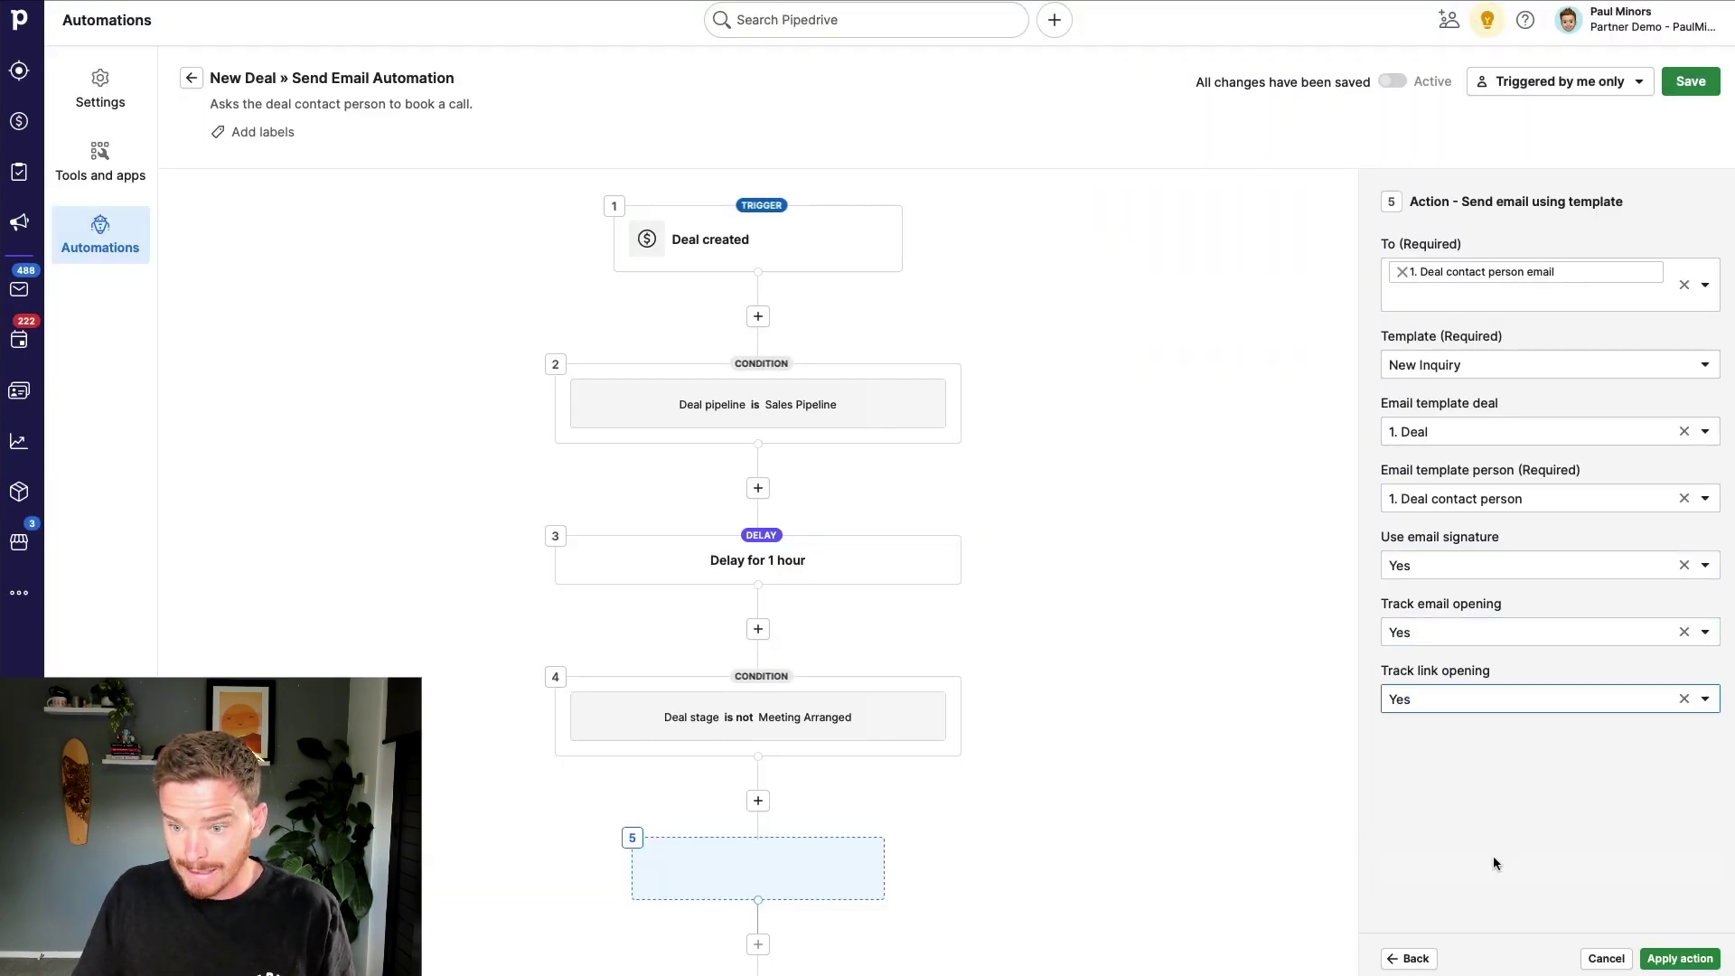
left_click(1679, 958)
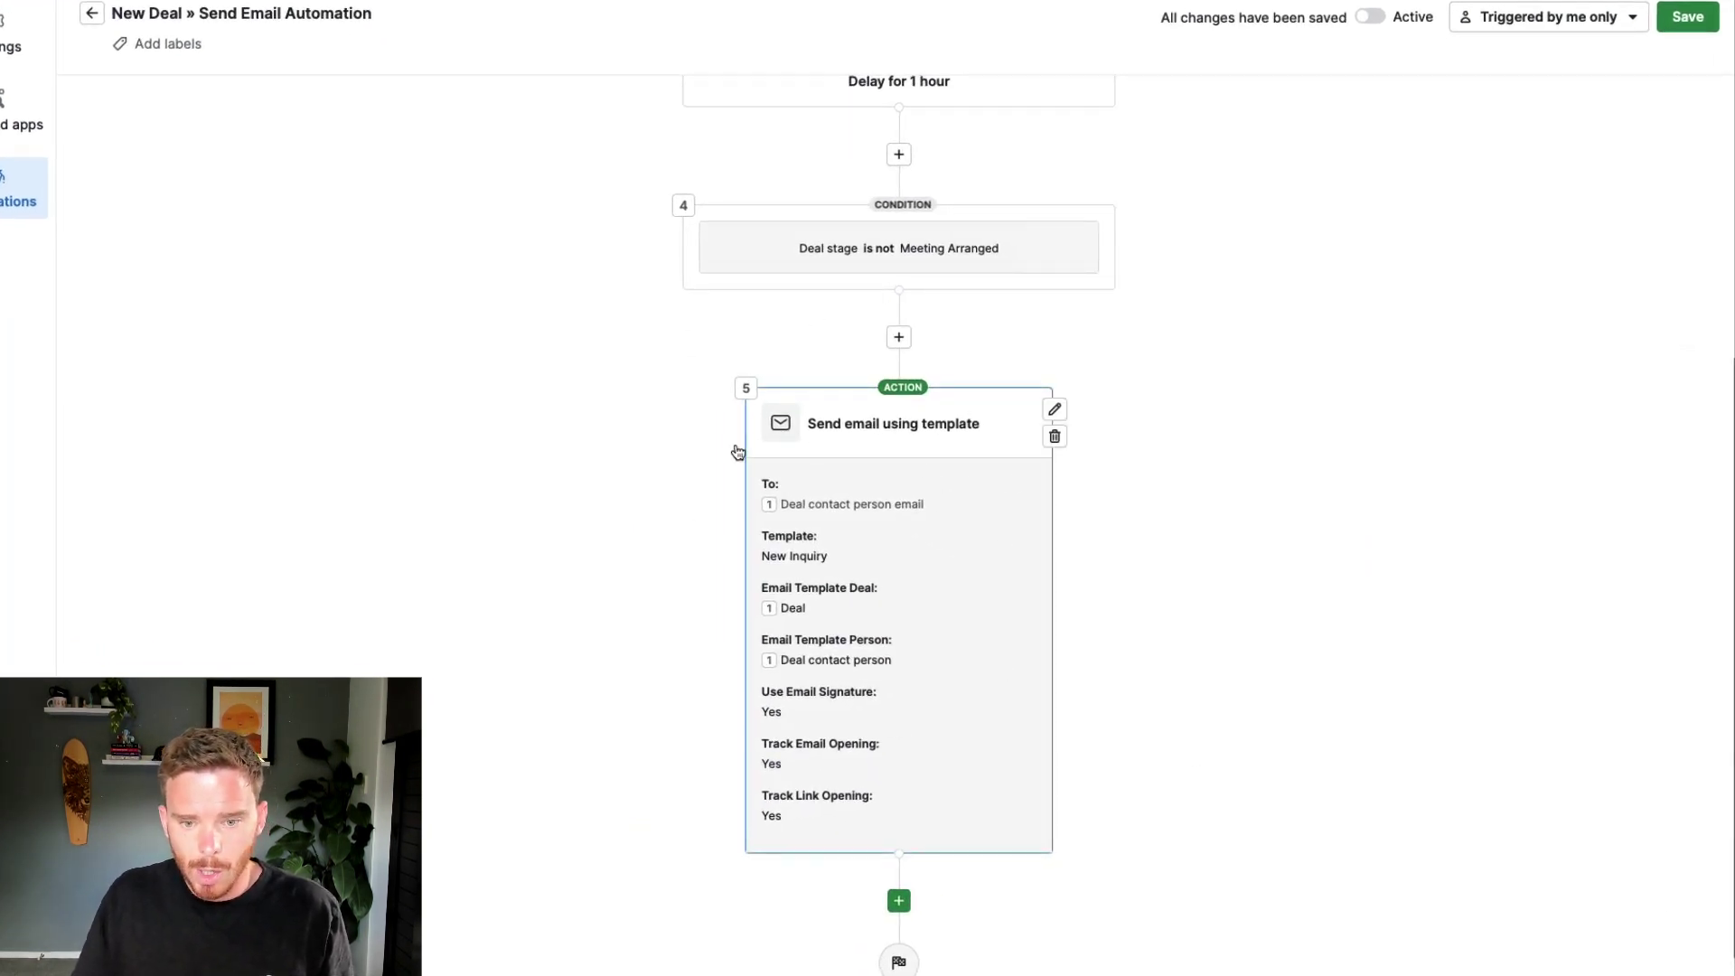
- Add a delay of 3 days that skips weekends after the Send email using template action
scroll(941, 492, "down", 1)
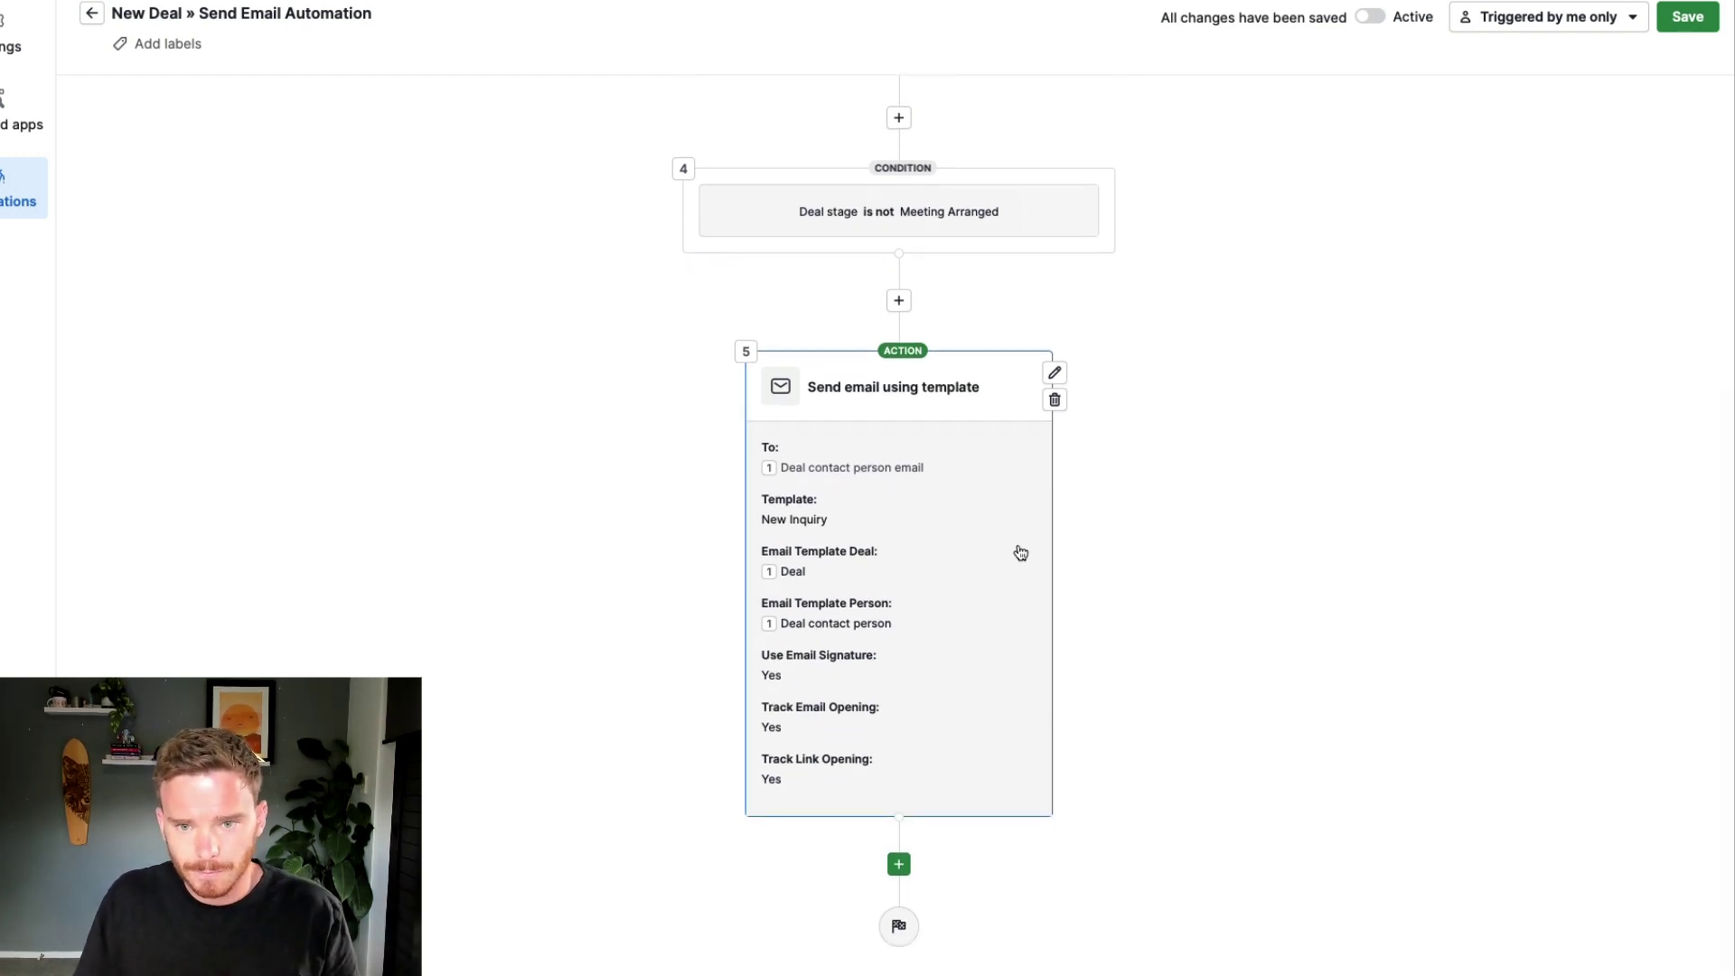
scroll(1011, 554, "up", 5)
scroll(1008, 547, "up", 1)
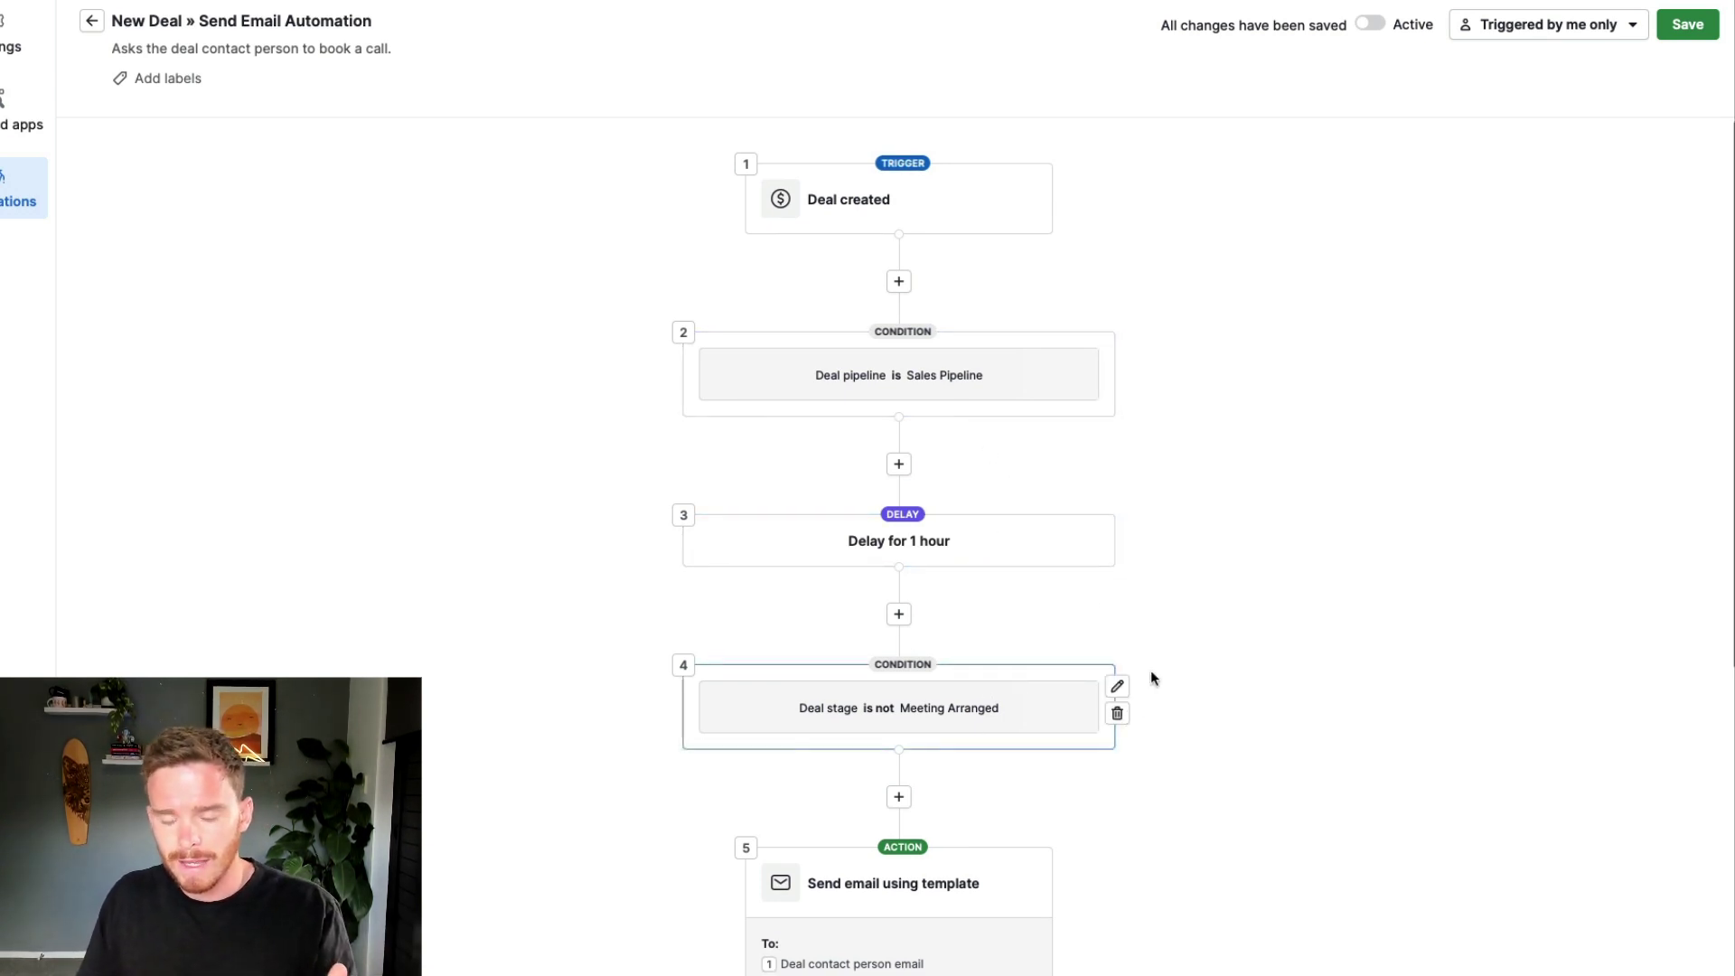
scroll(1023, 617, "down", 1)
scroll(1021, 613, "down", 4)
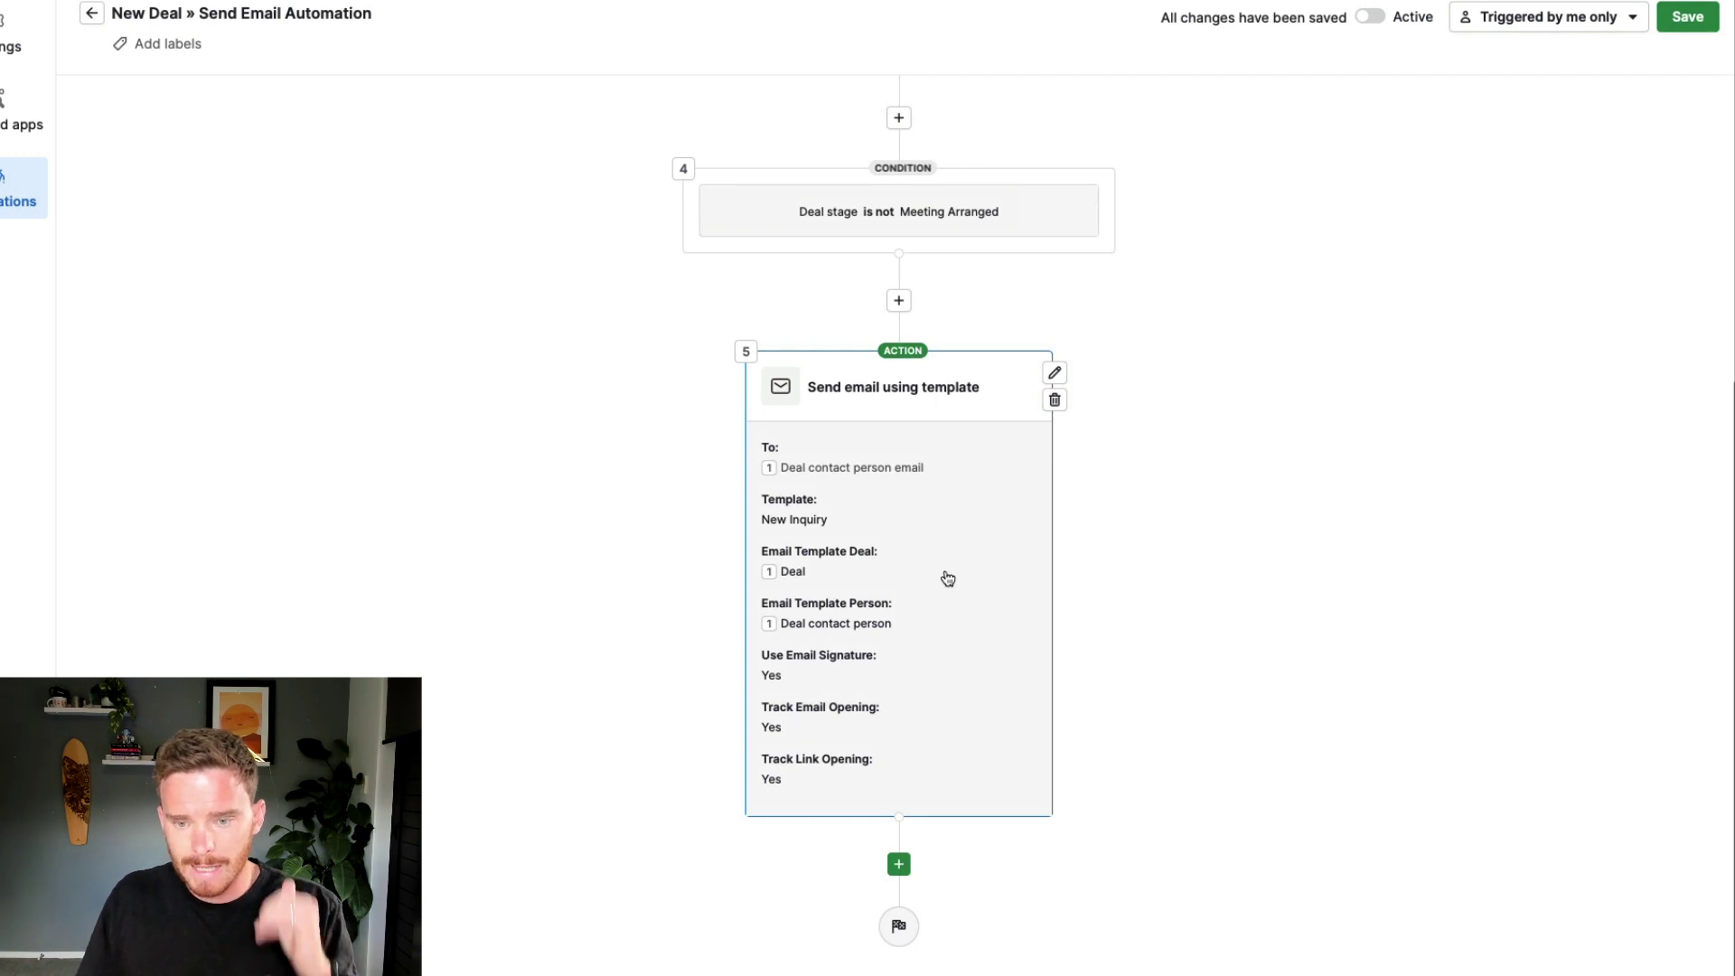
left_click(898, 864)
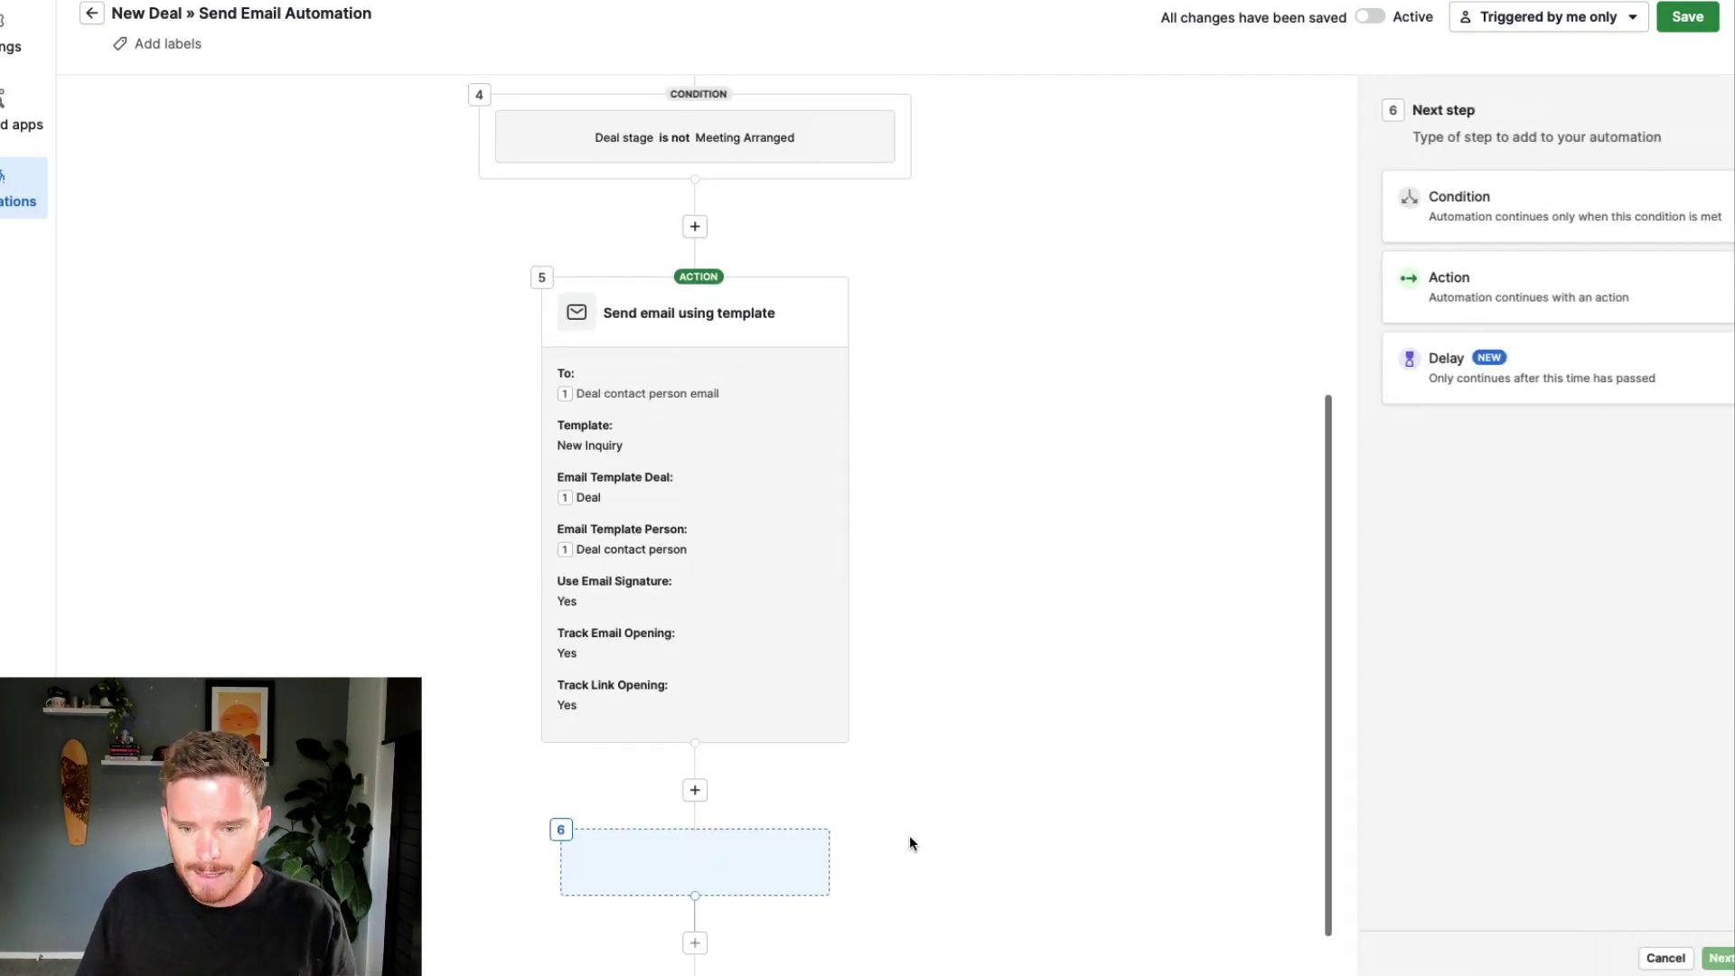
left_click(1446, 361)
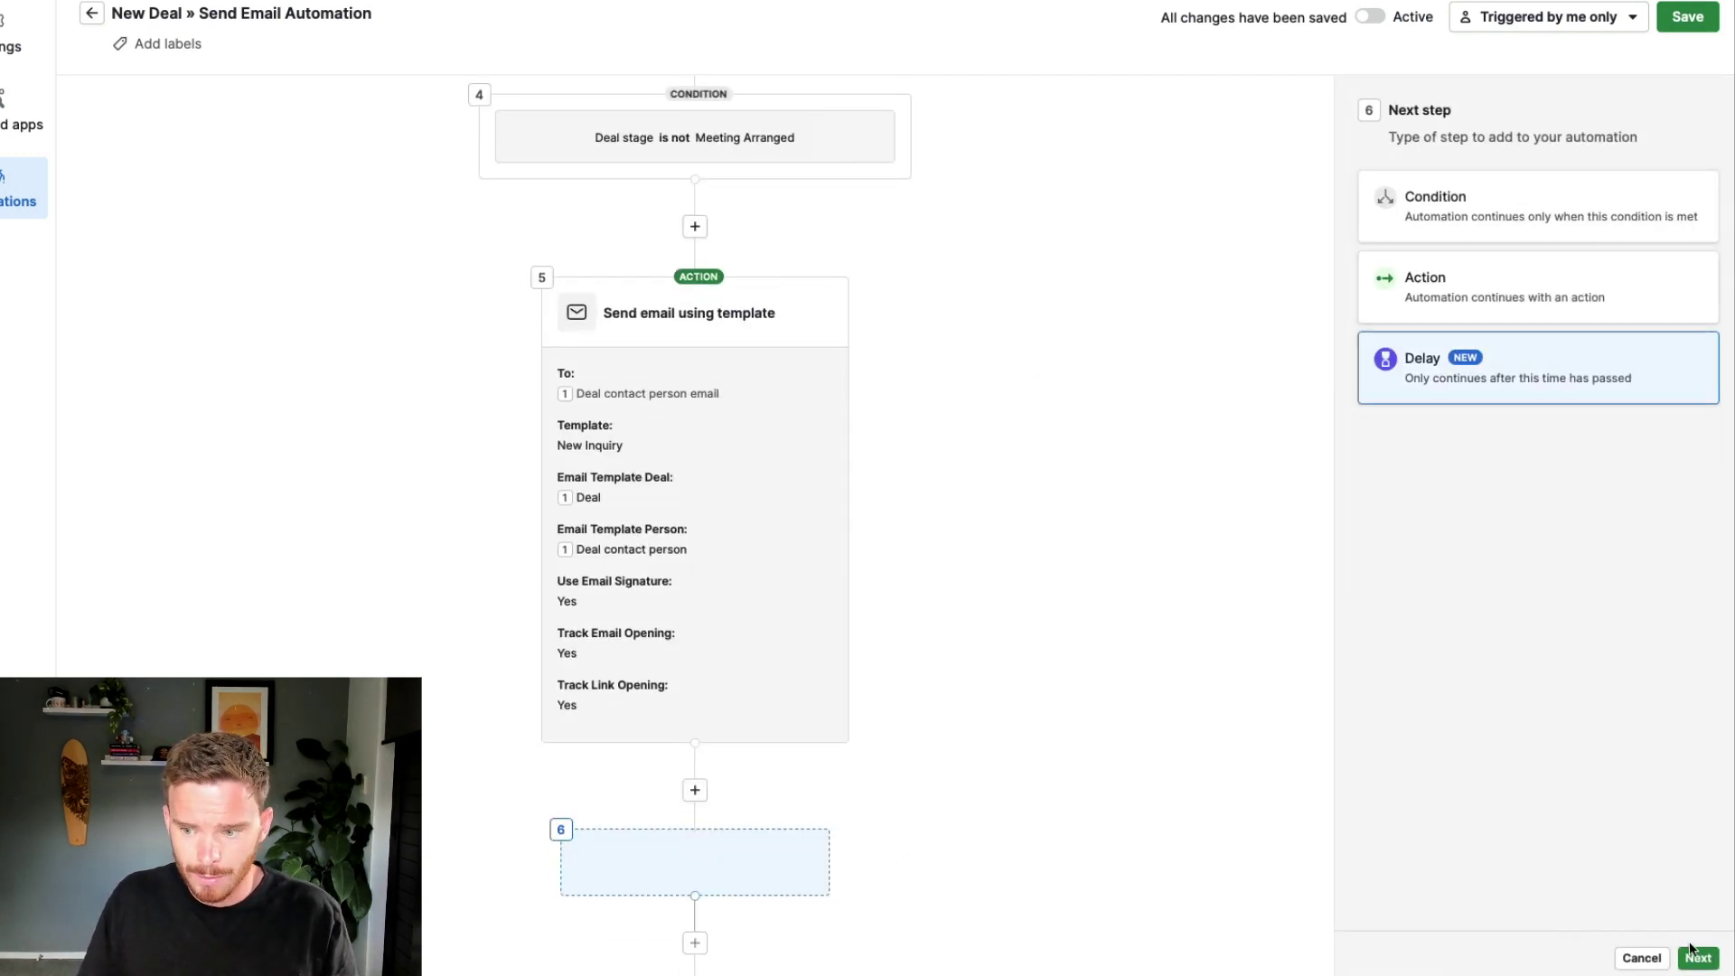
left_click(1690, 954)
left_click(1516, 163)
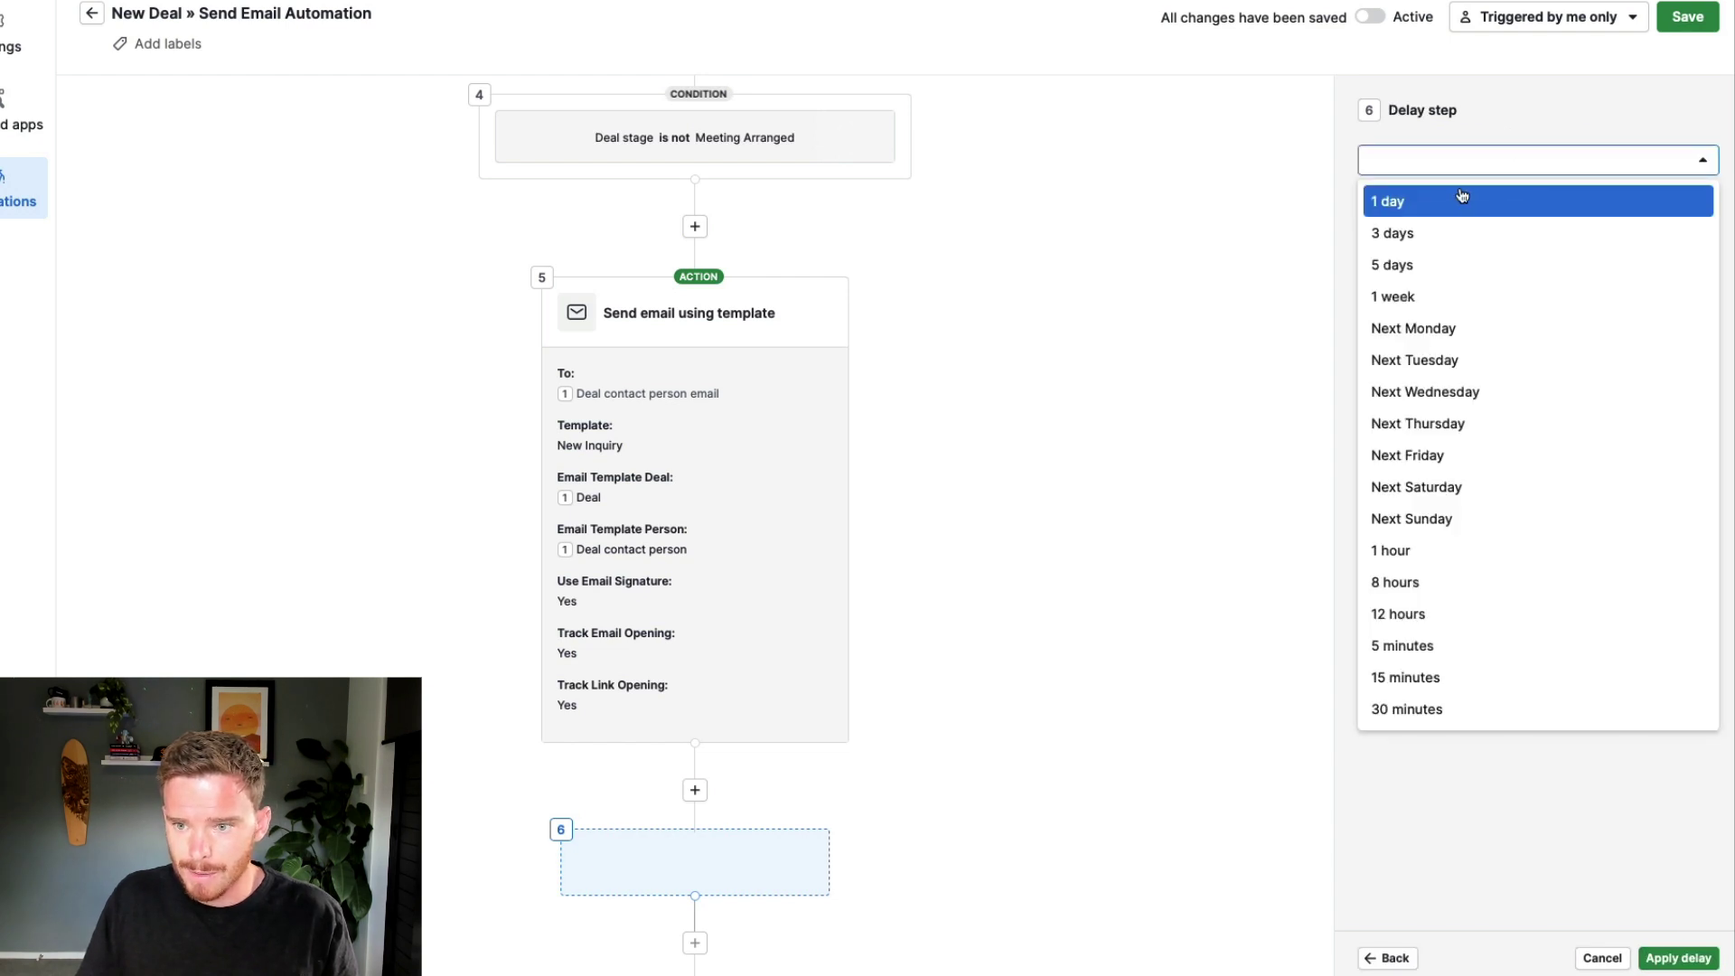
left_click(1426, 233)
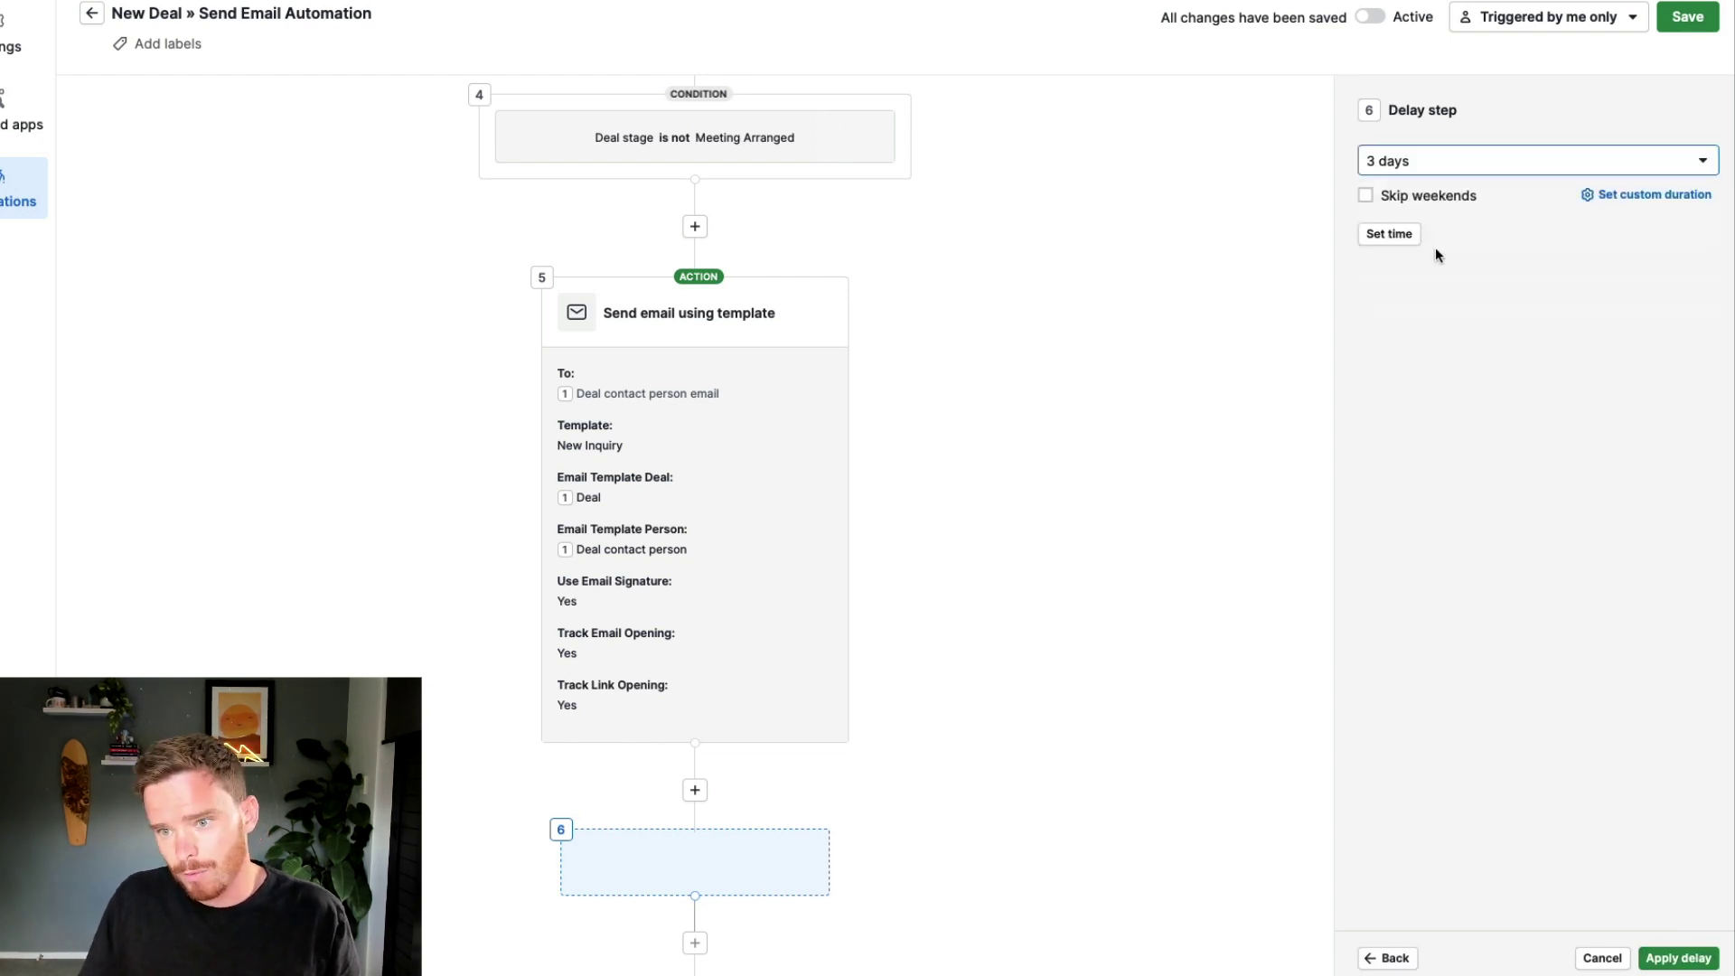
left_click(1365, 196)
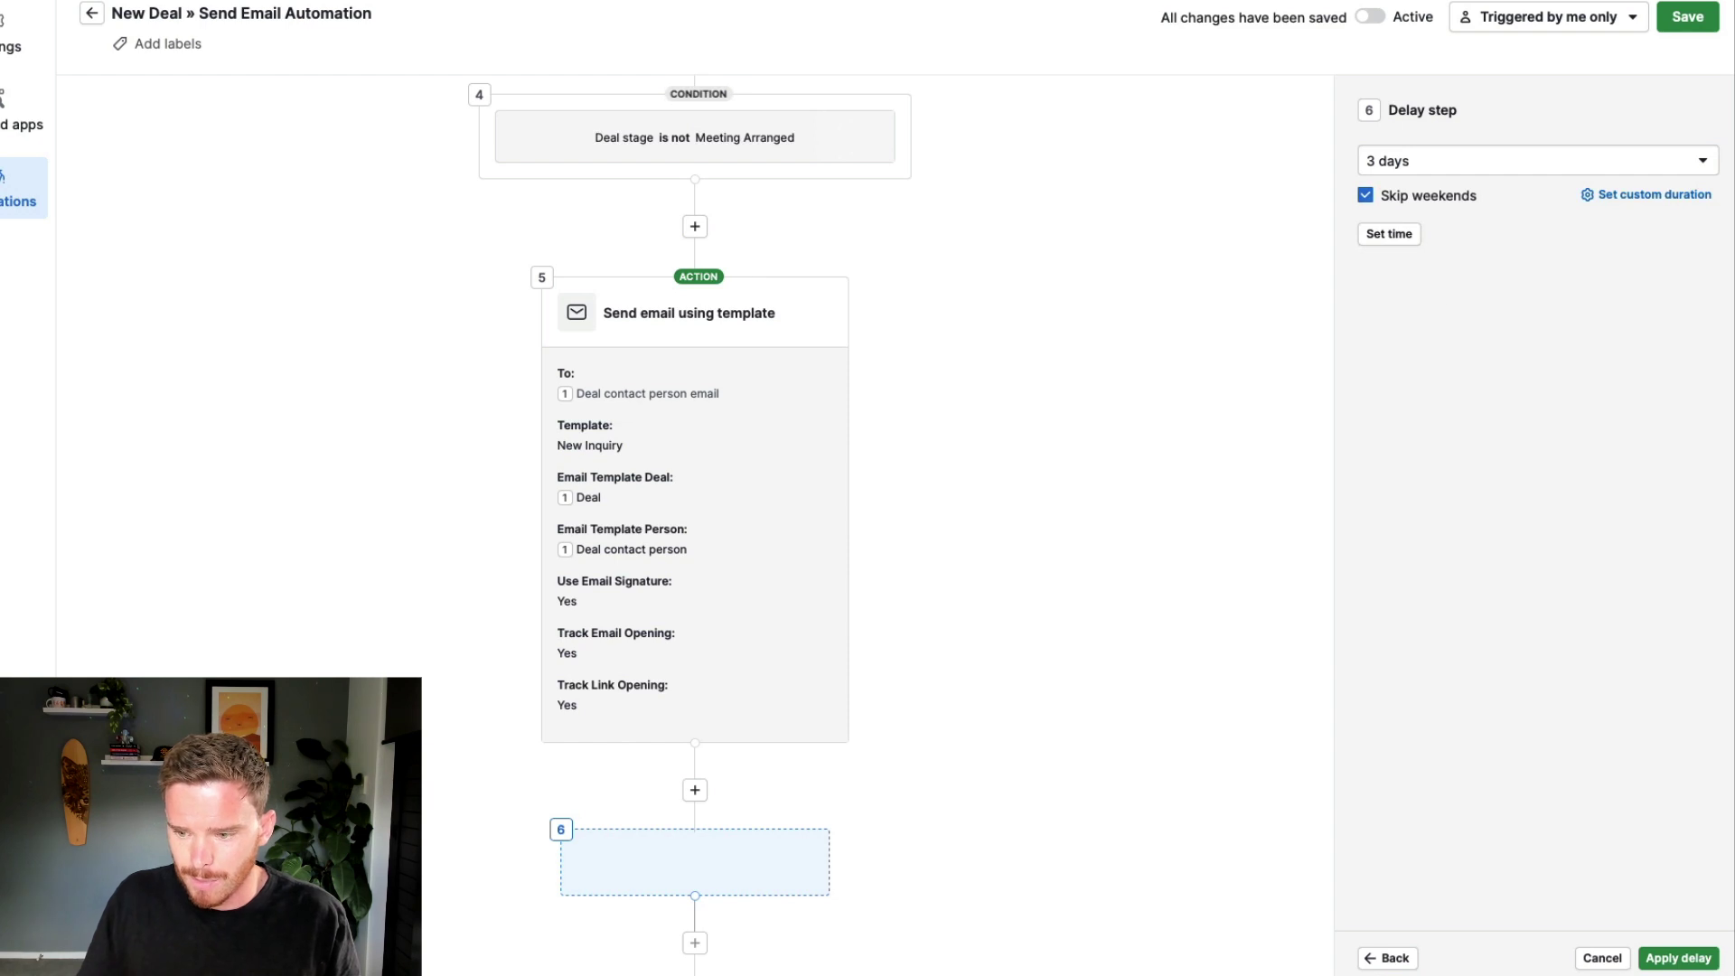
left_click(1678, 958)
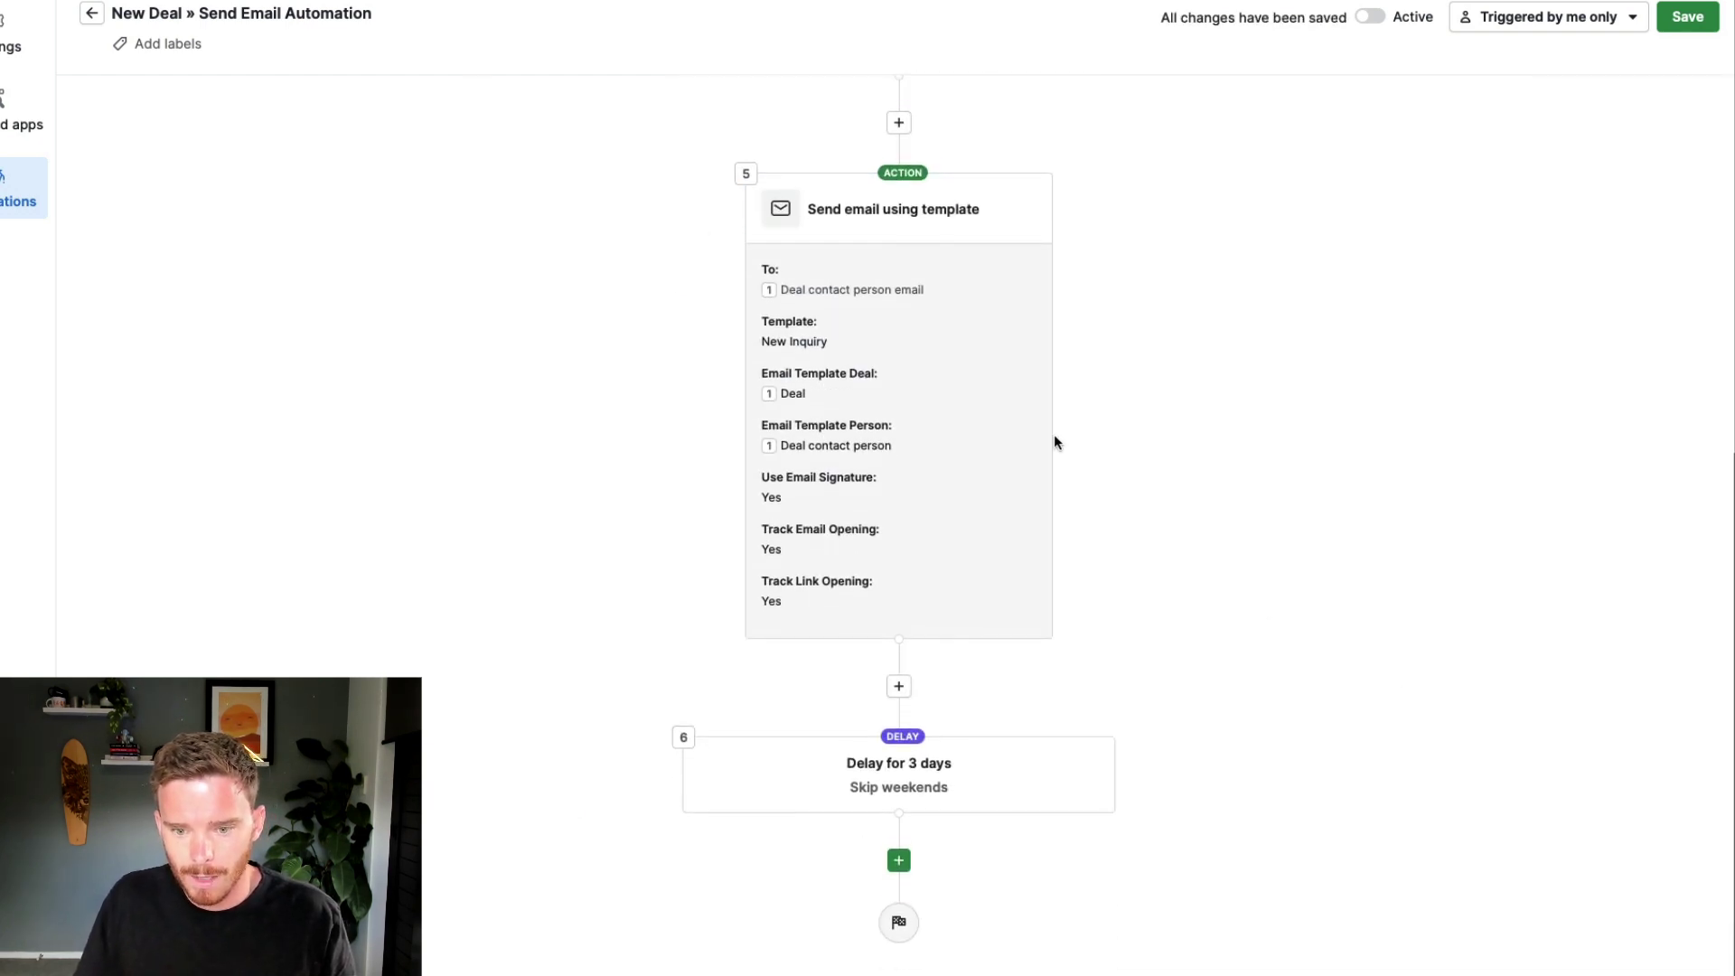
- Add a condition step after the 3-day delay requiring that Deal stage is not Meeting Arranged
scroll(956, 729, "up", 1)
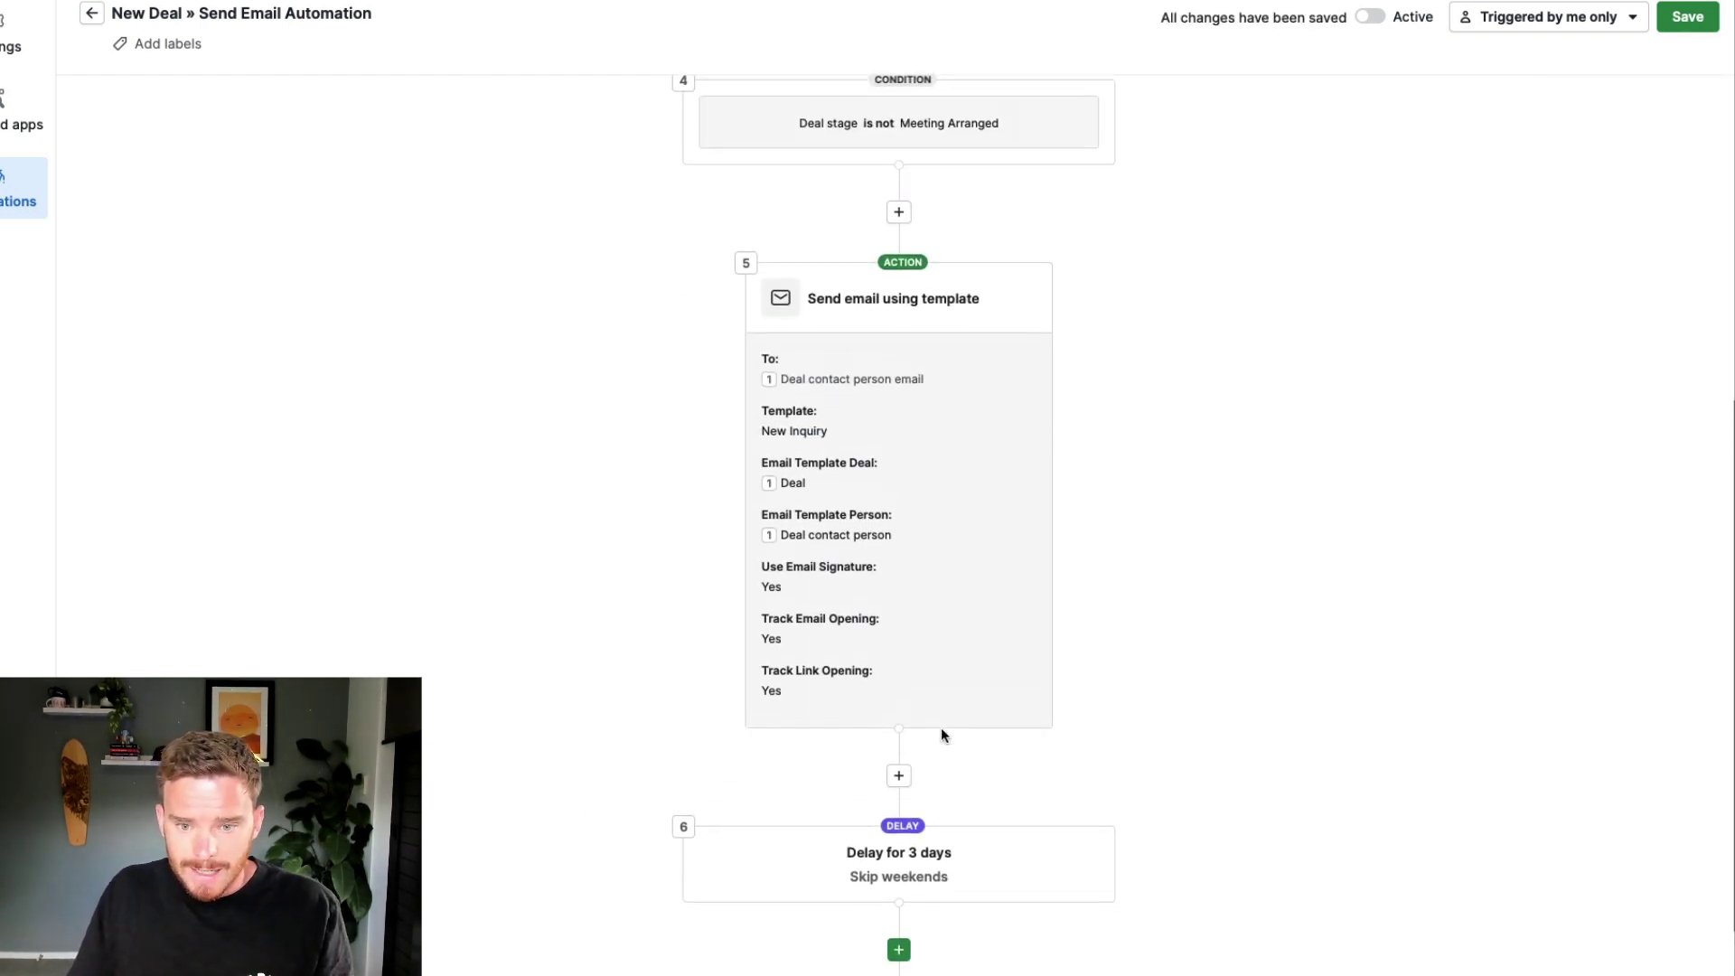
scroll(940, 728, "up", 3)
scroll(1026, 593, "down", 3)
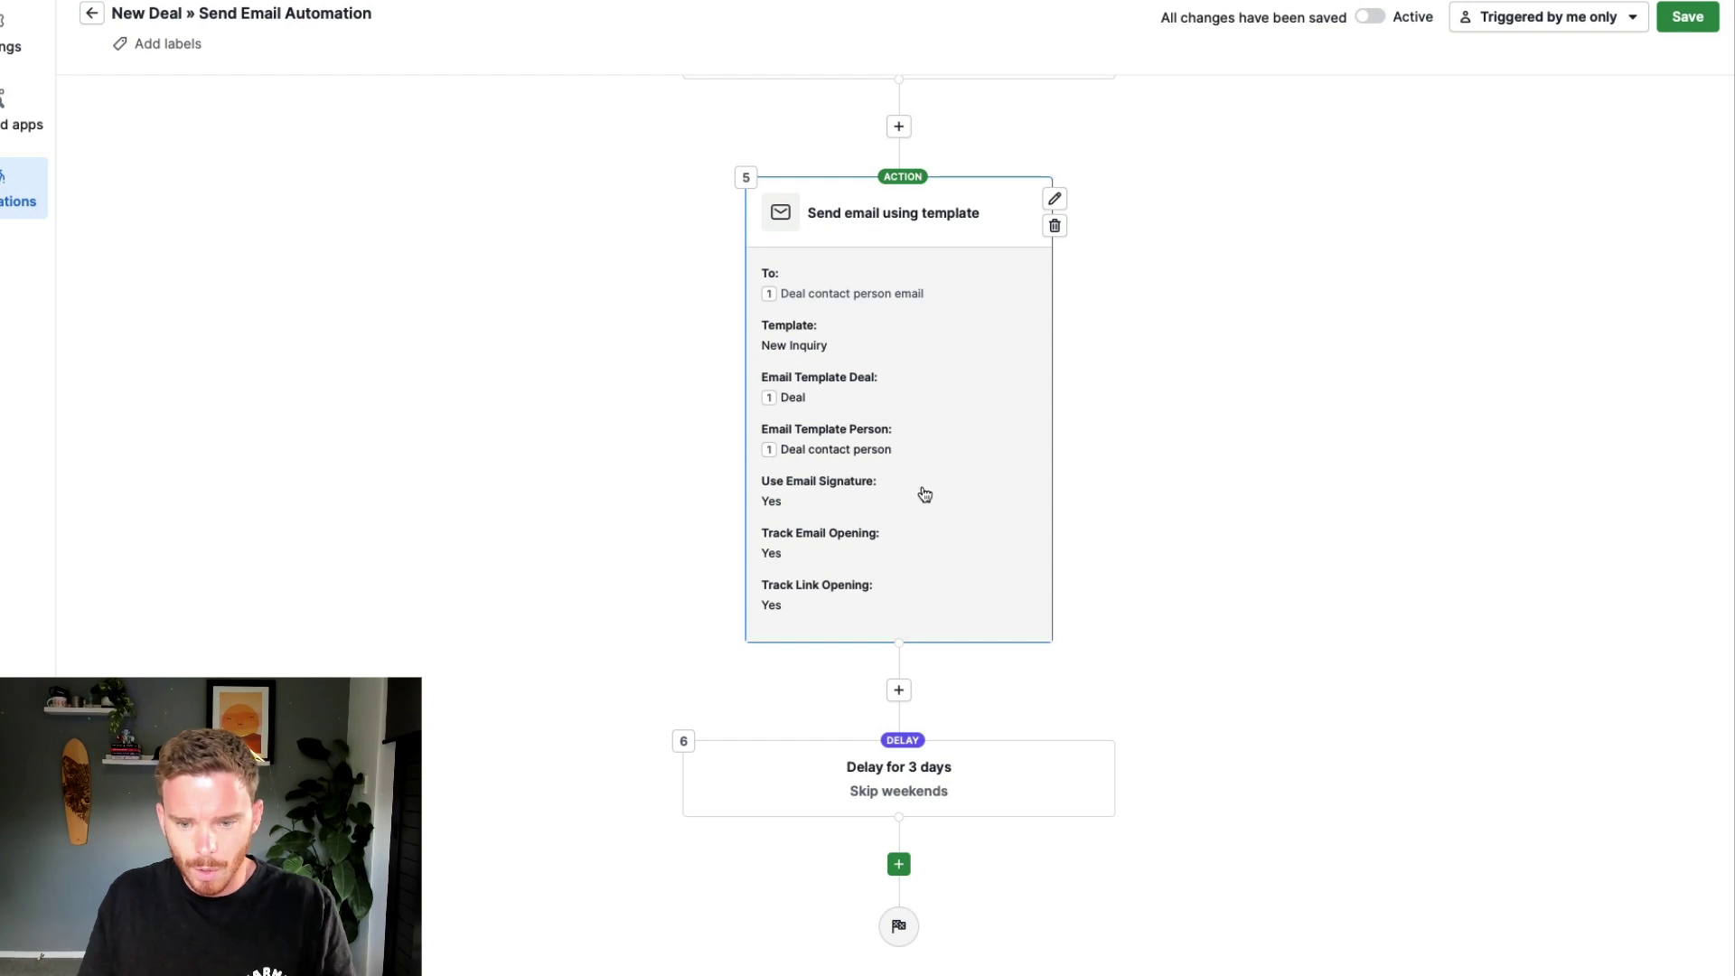
left_click(899, 865)
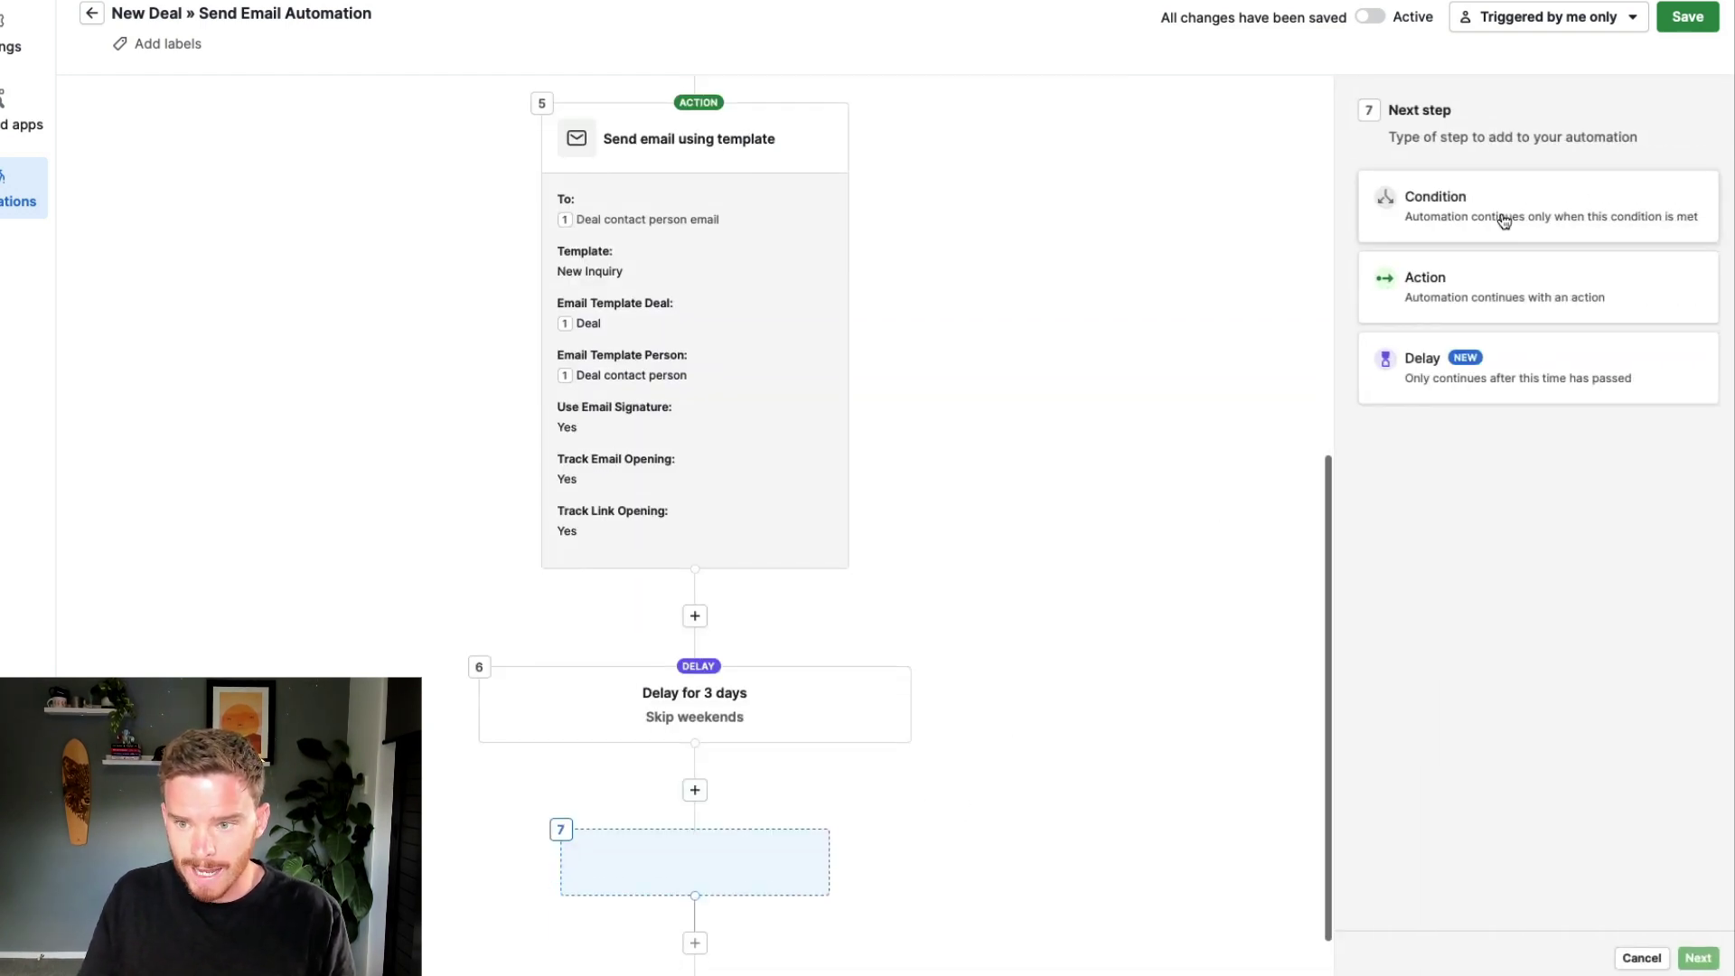
left_click(1503, 224)
left_click(1700, 956)
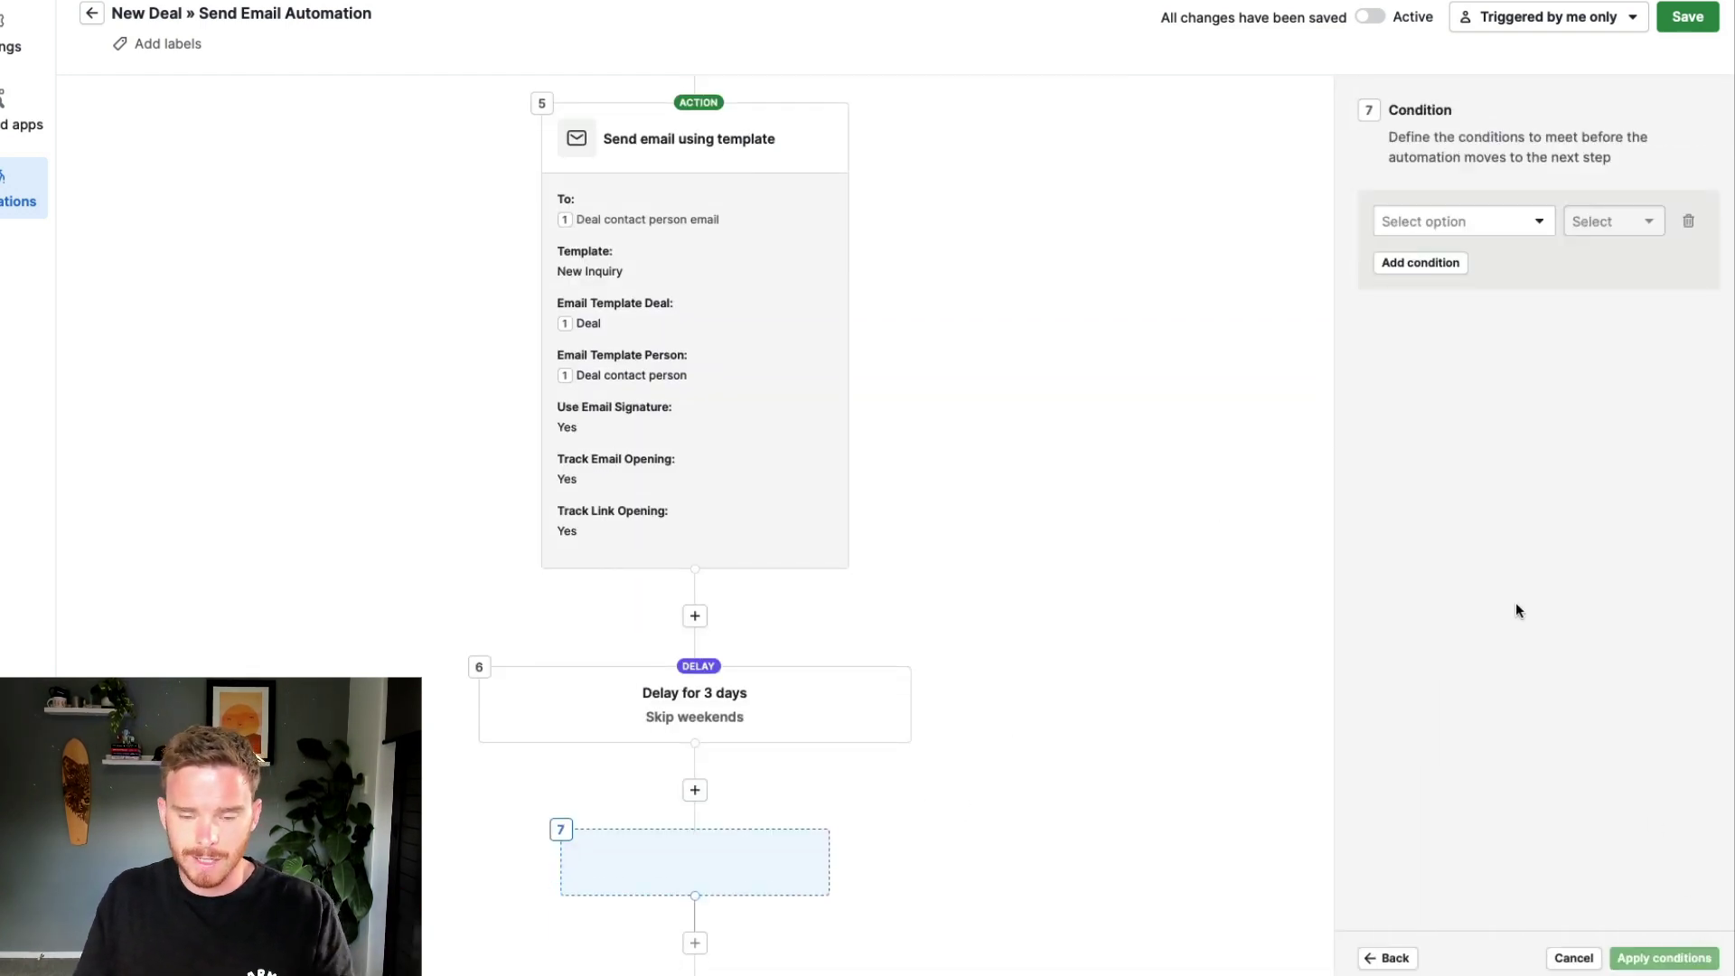
left_click(1467, 229)
type("stage")
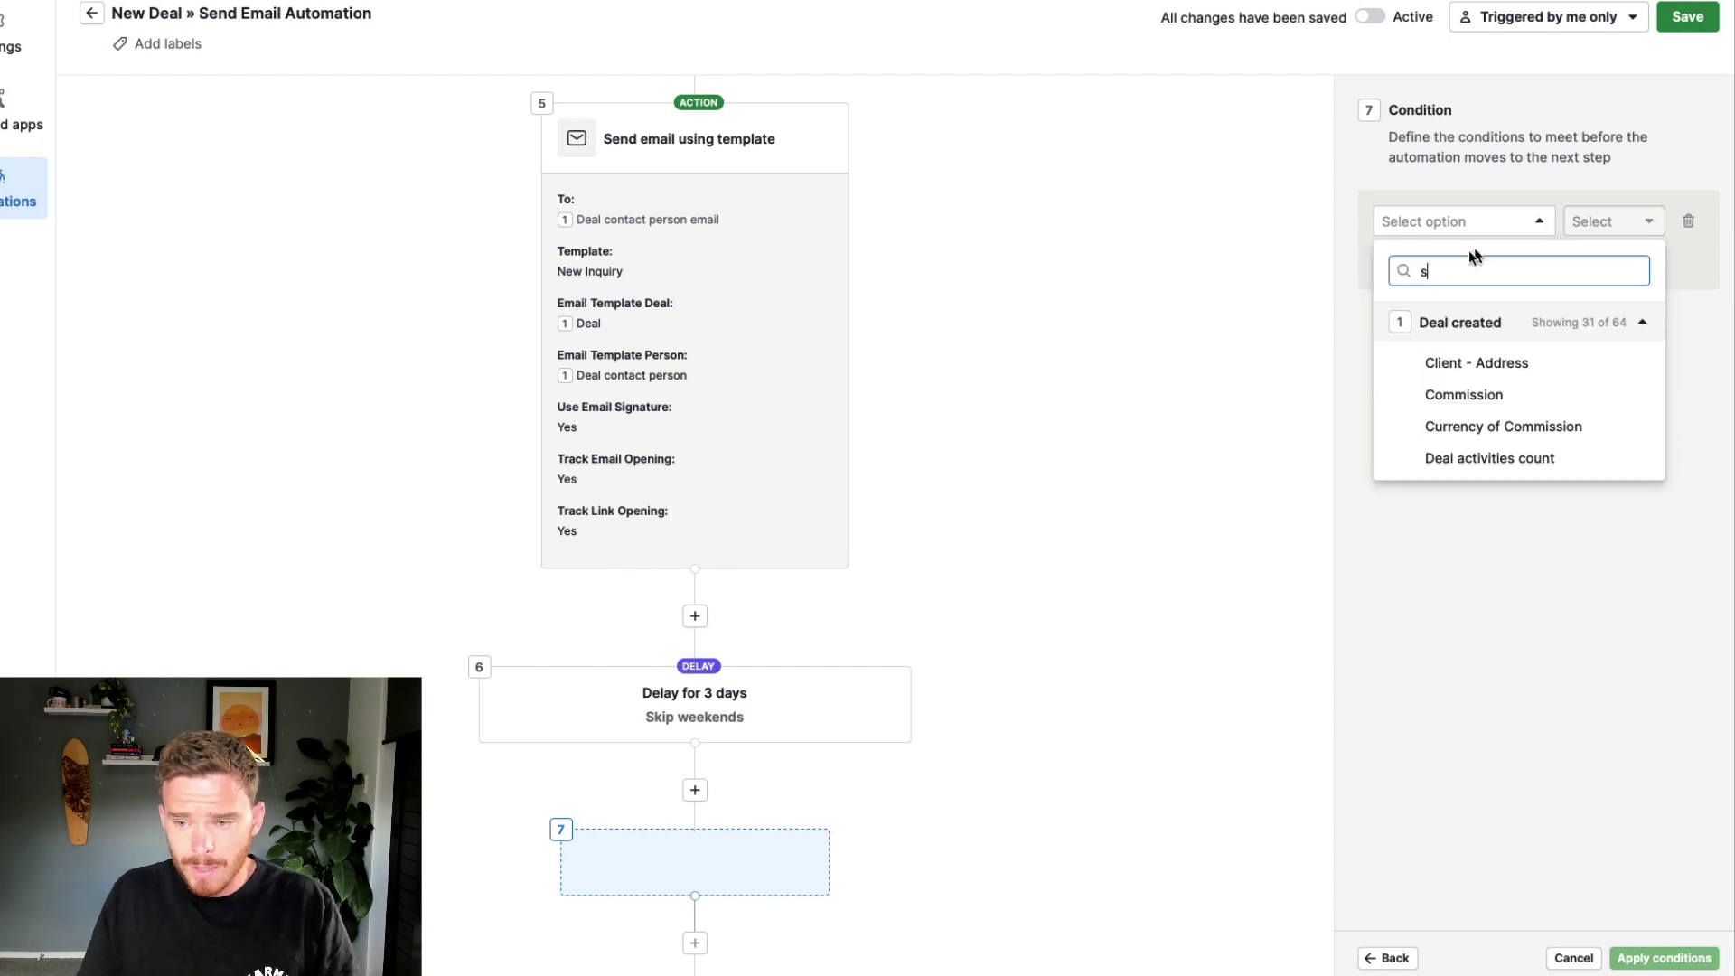
left_click(1592, 222)
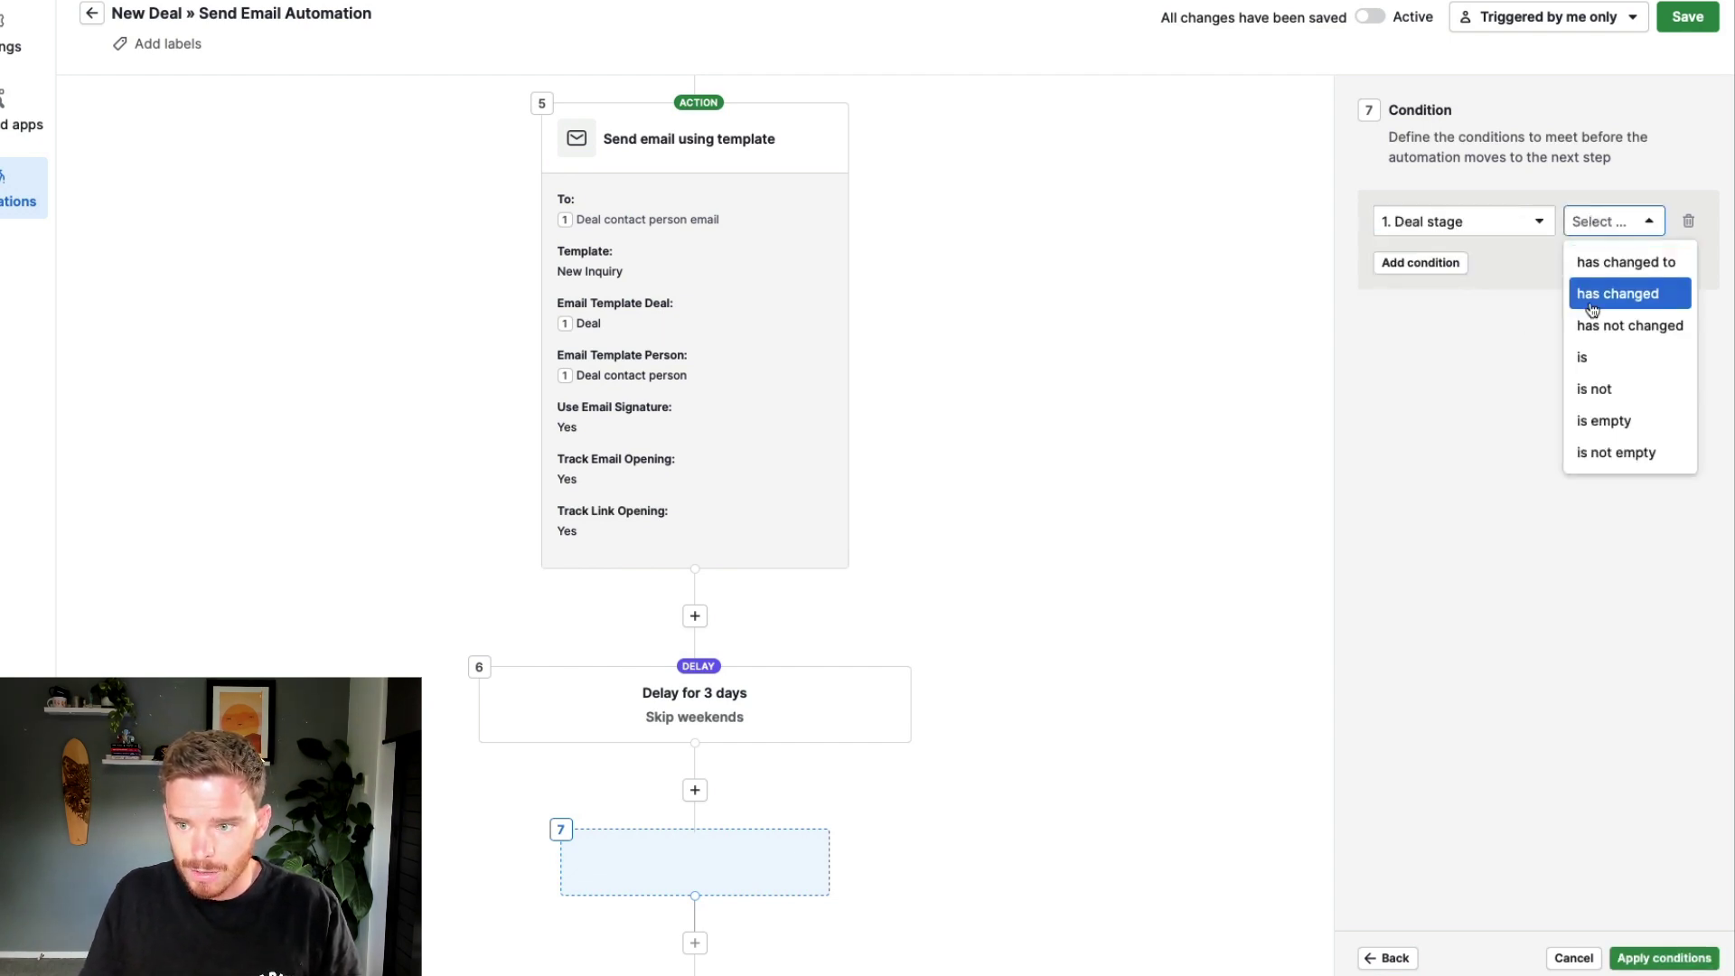
left_click(1598, 387)
left_click(1487, 259)
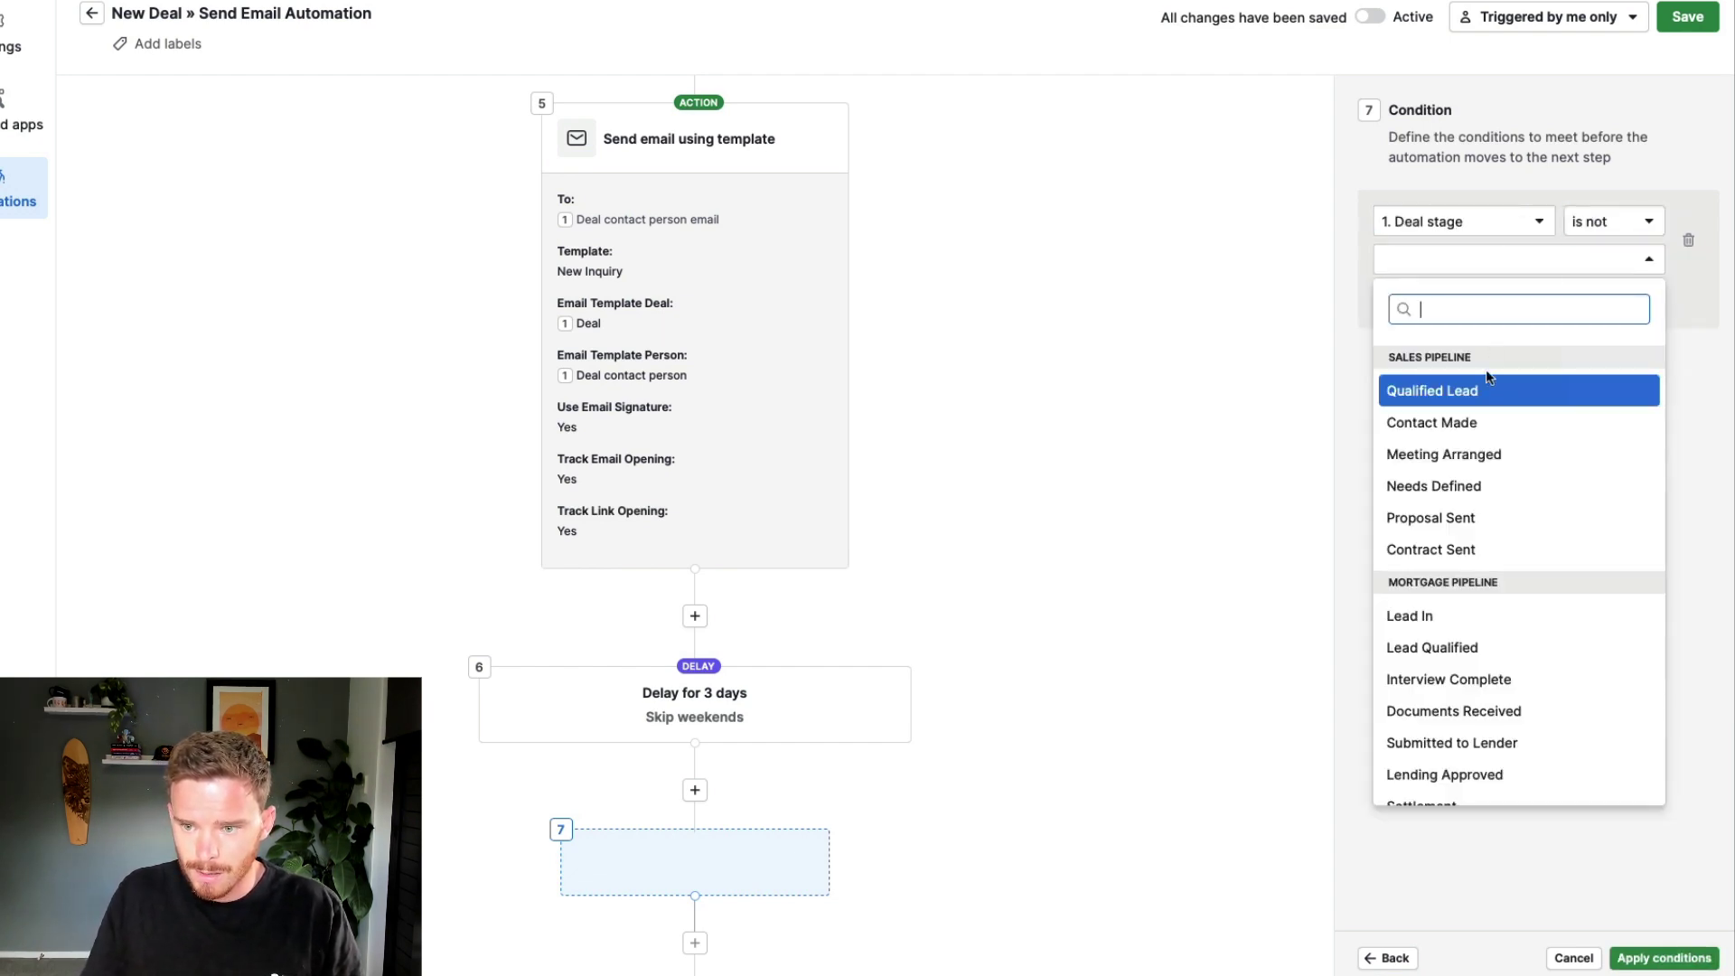
left_click(1482, 452)
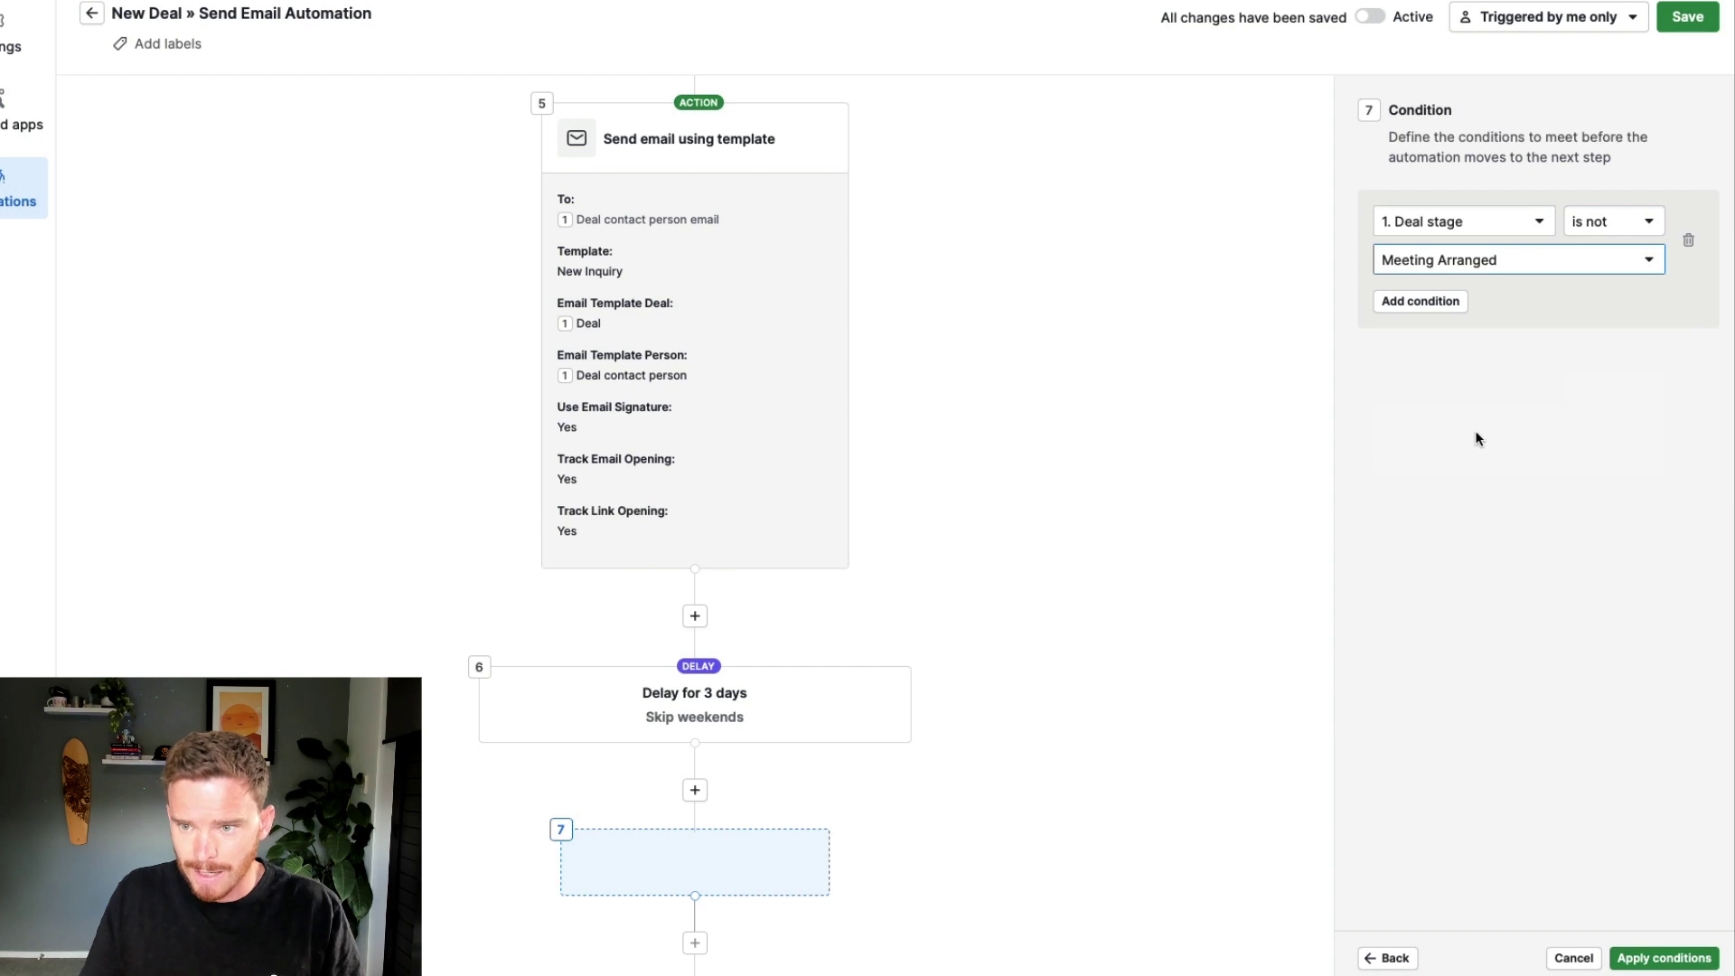
- Add a second AND condition requiring that Deal status is open, and apply the conditions to the automation
left_click(1423, 307)
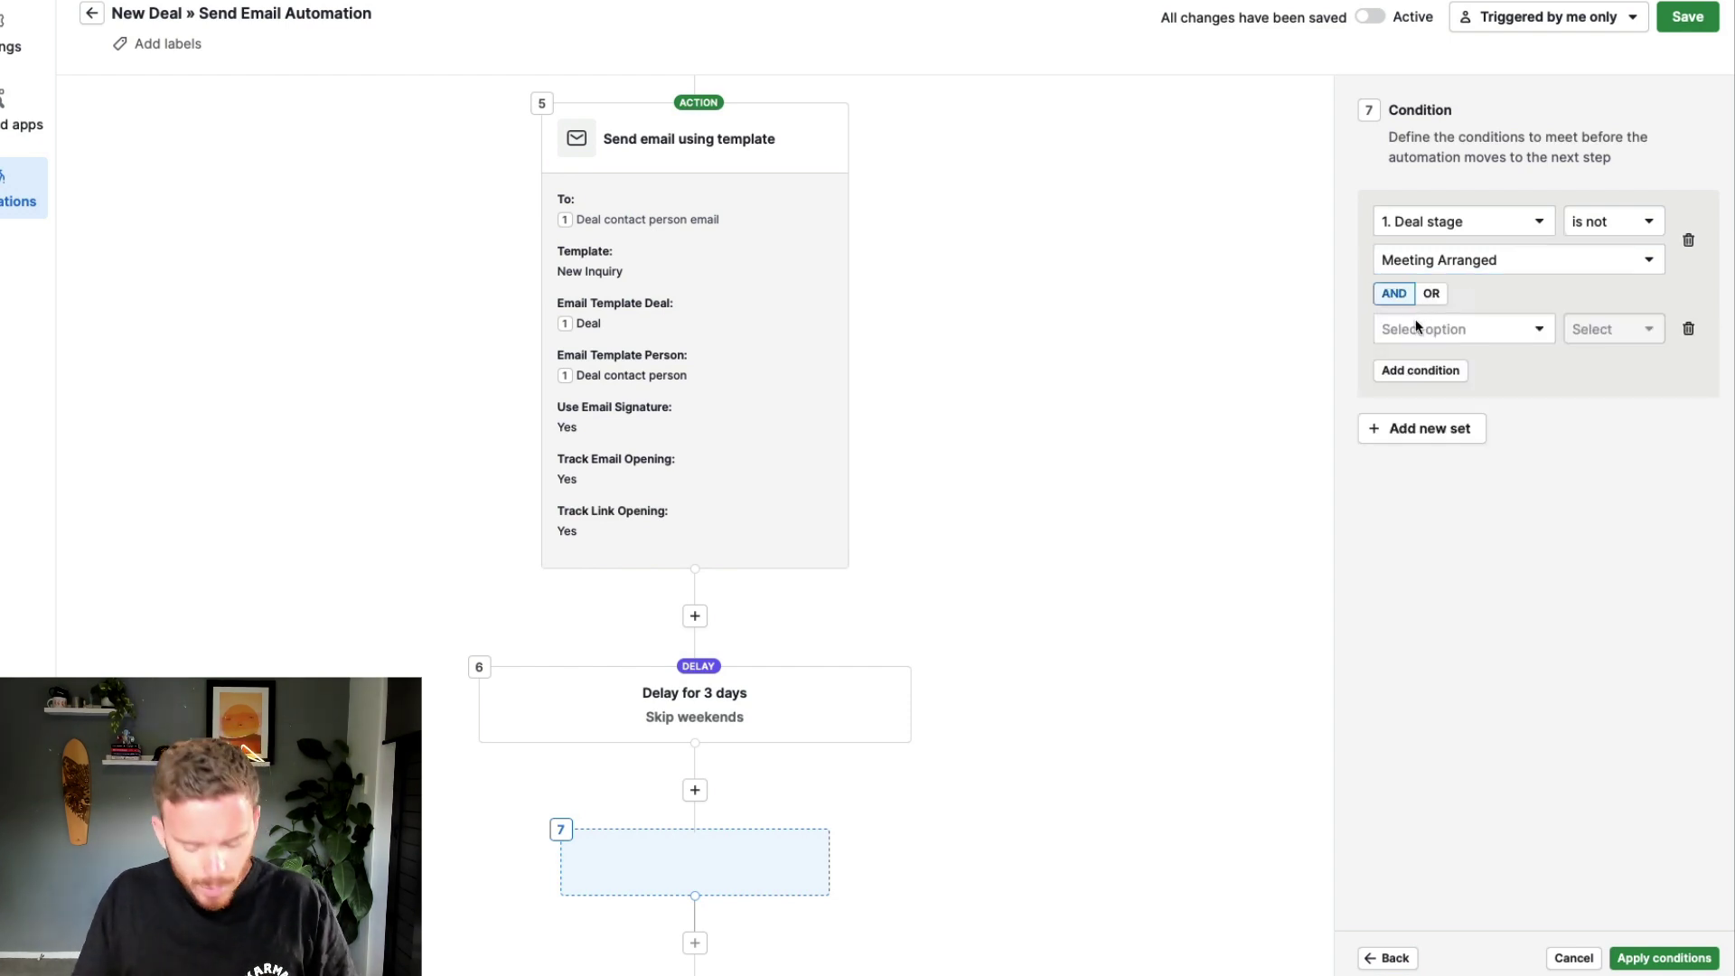
left_click(1427, 331)
type("stag")
key("BackSpace")
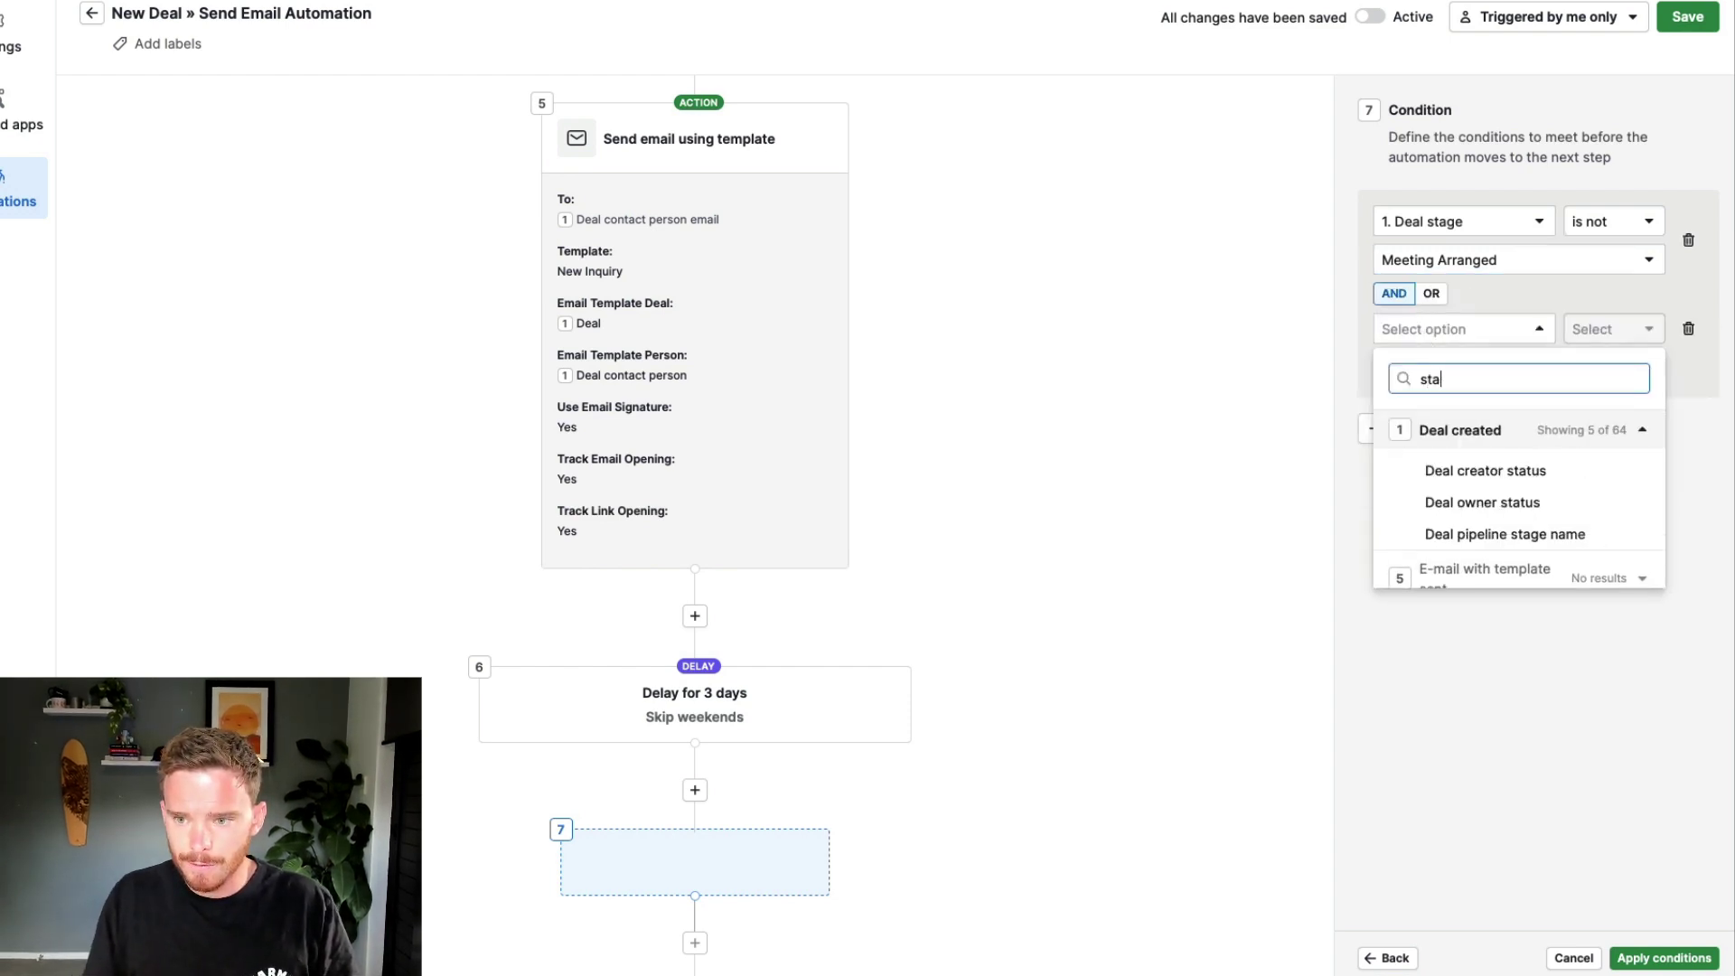
type("t")
left_click(1461, 534)
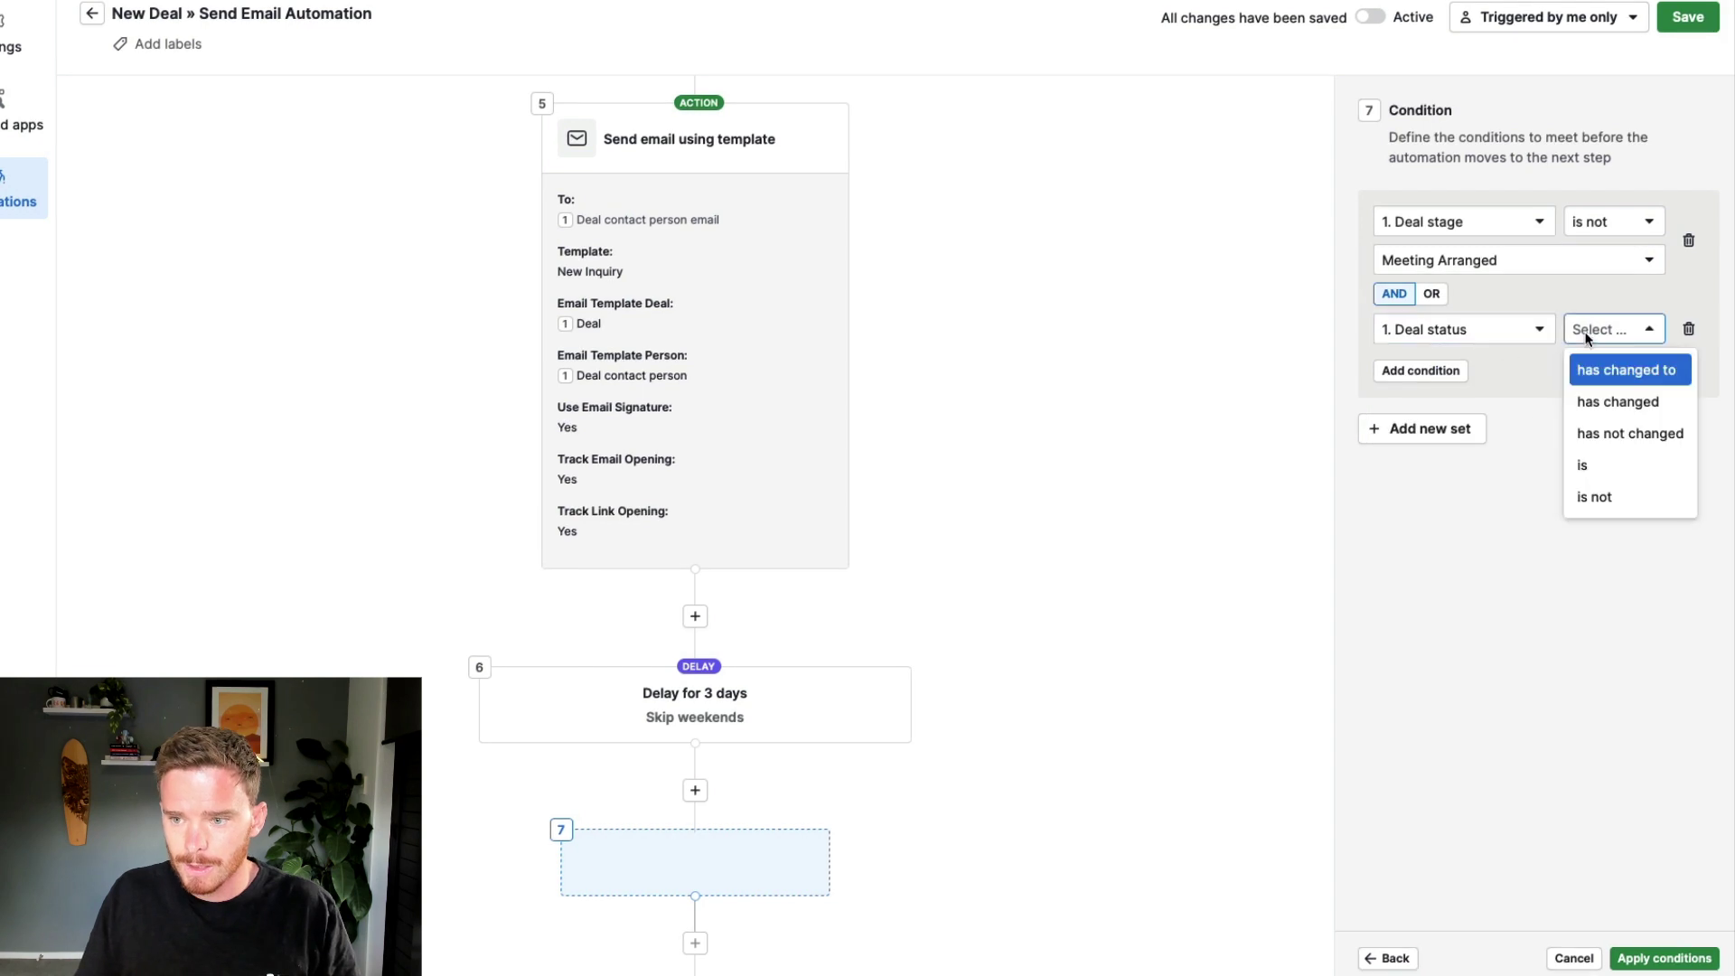
left_click(1594, 496)
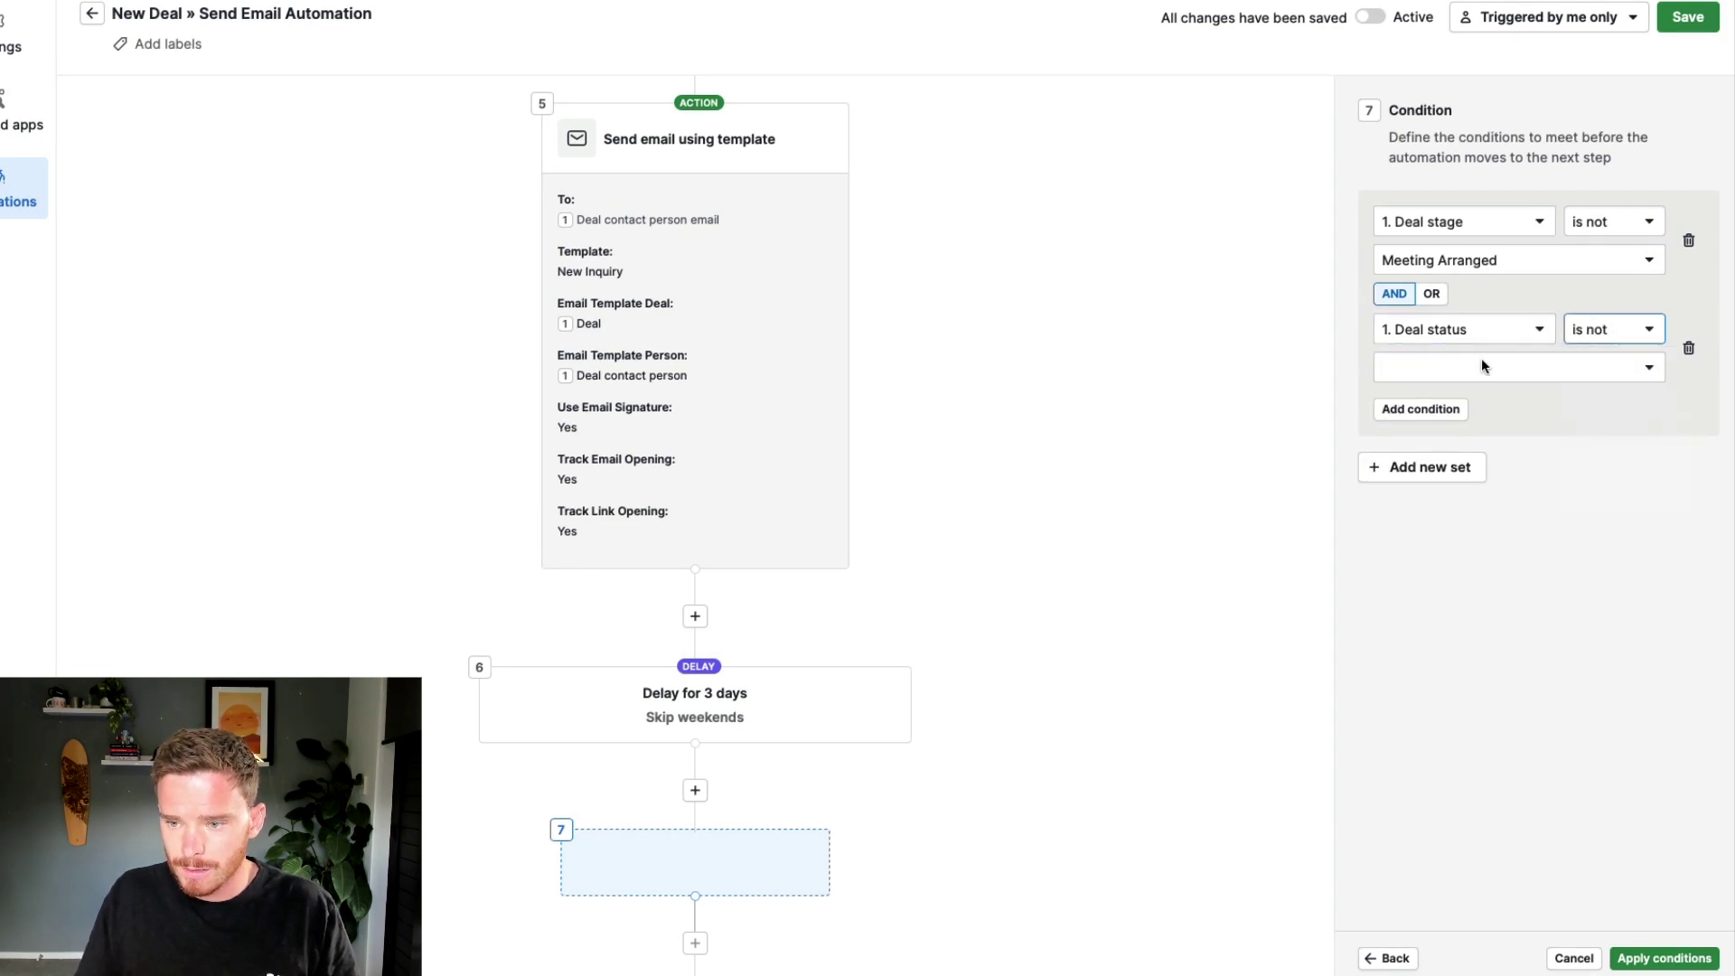
left_click(1583, 332)
left_click(1590, 461)
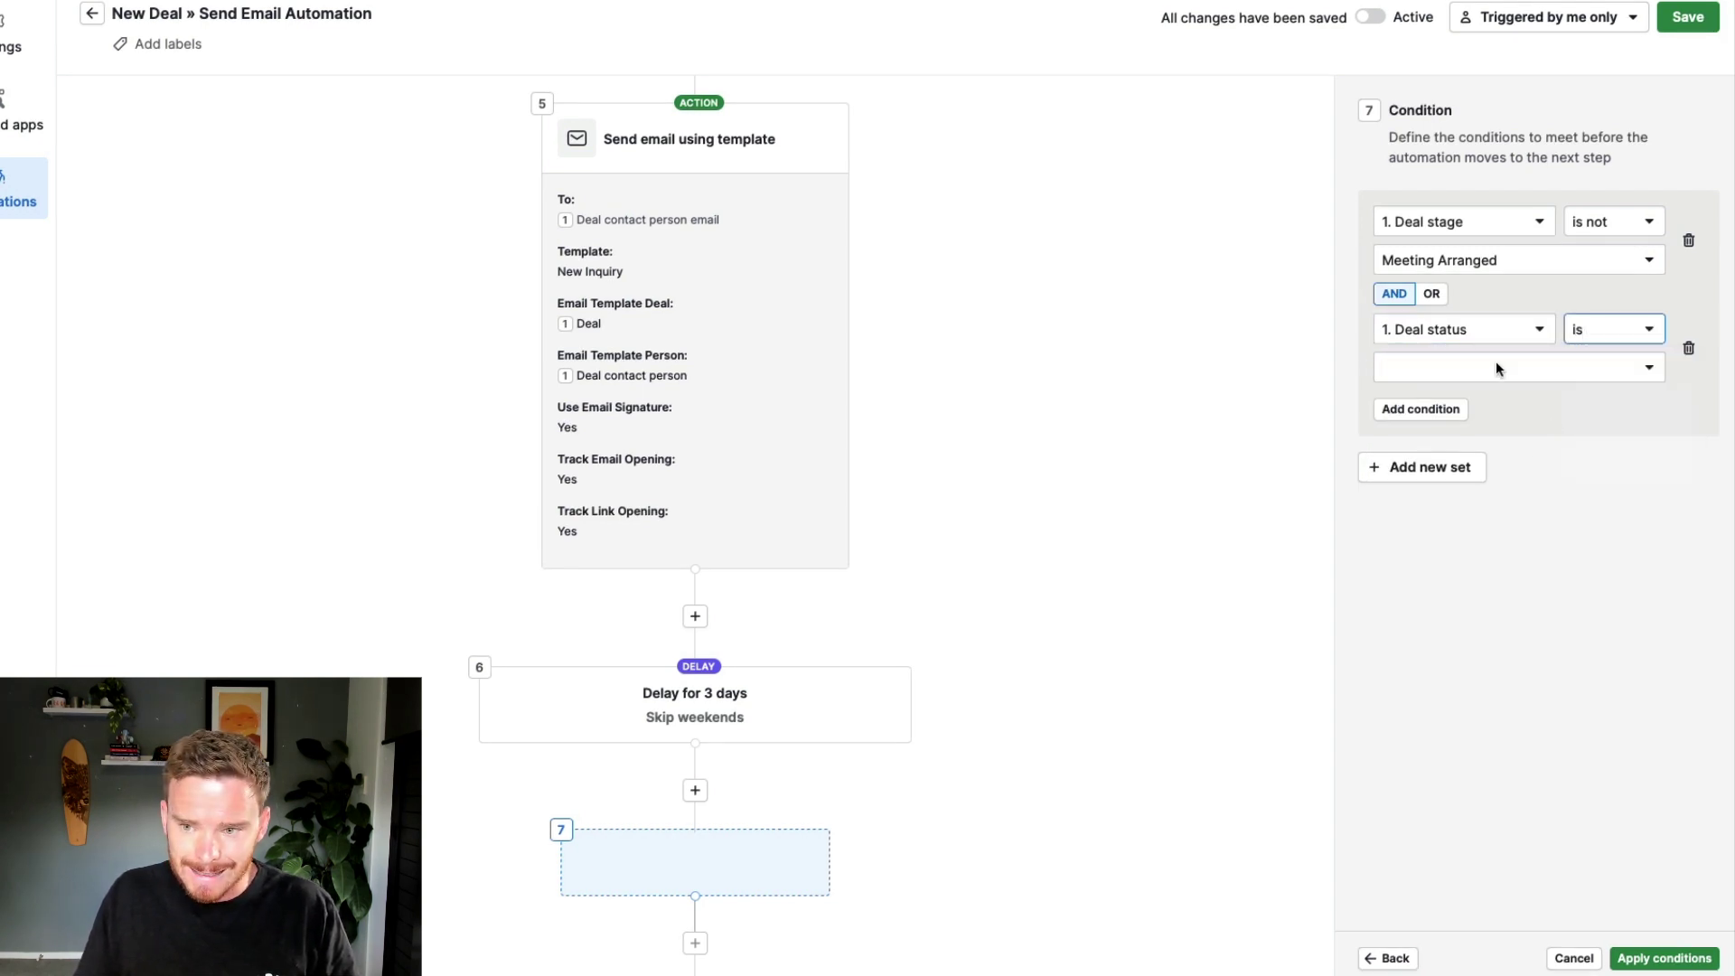
left_click(1495, 363)
left_click(1435, 565)
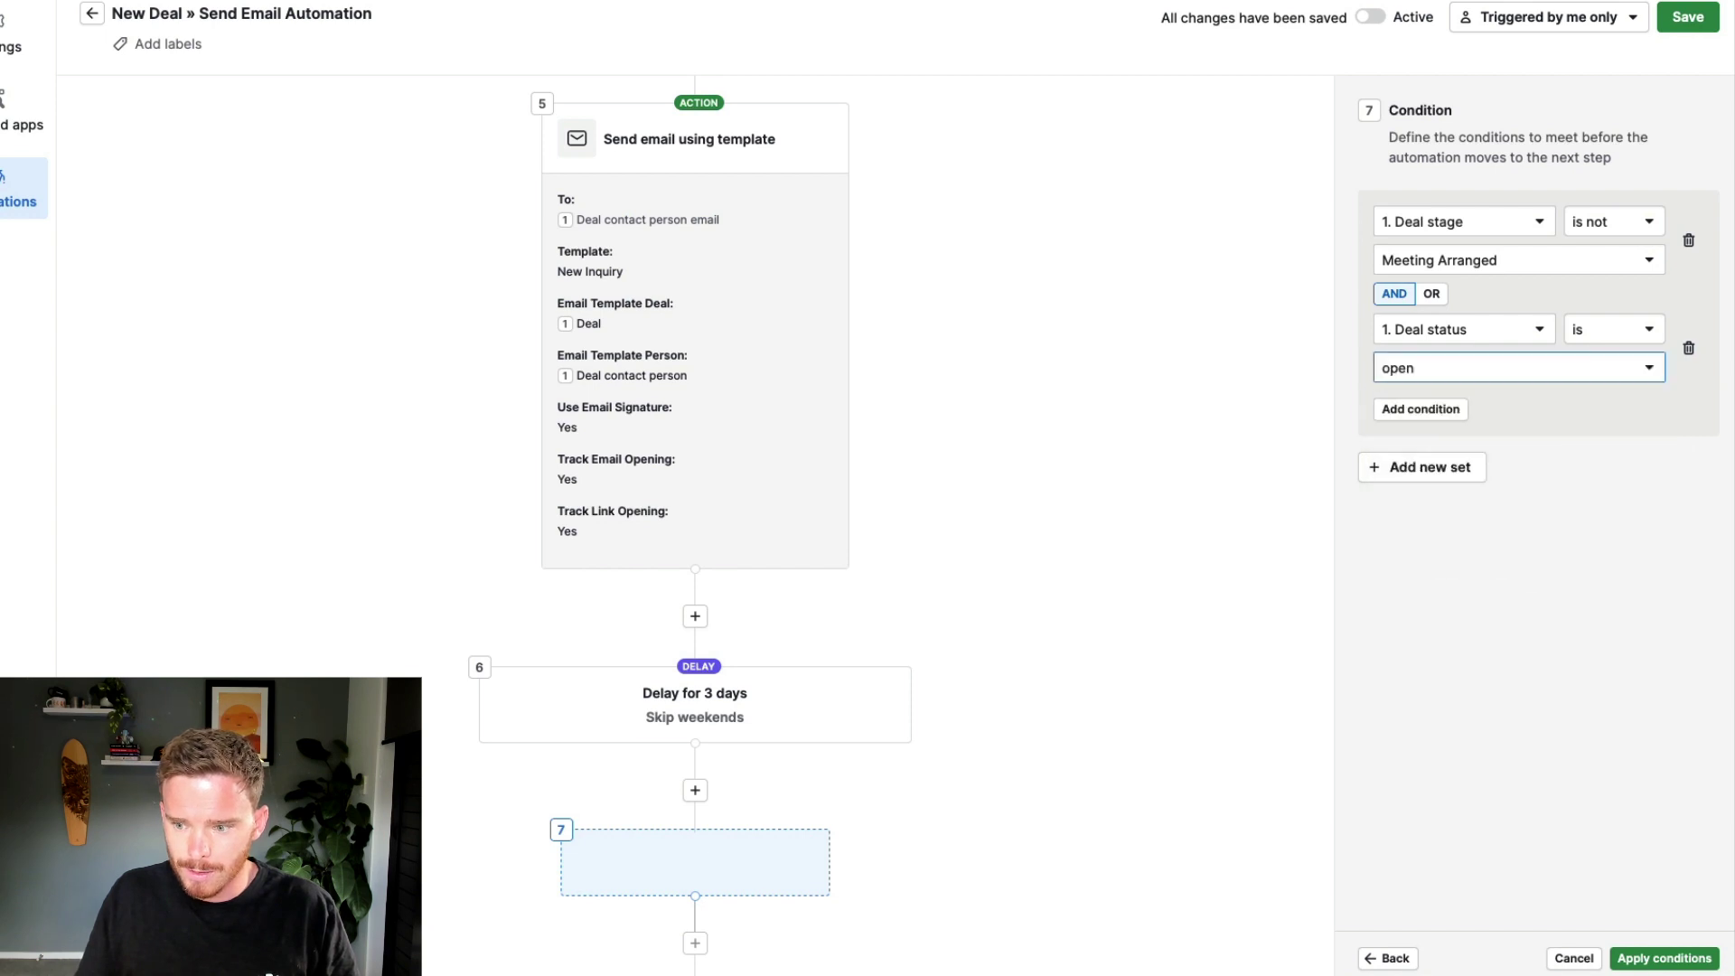
left_click(1649, 960)
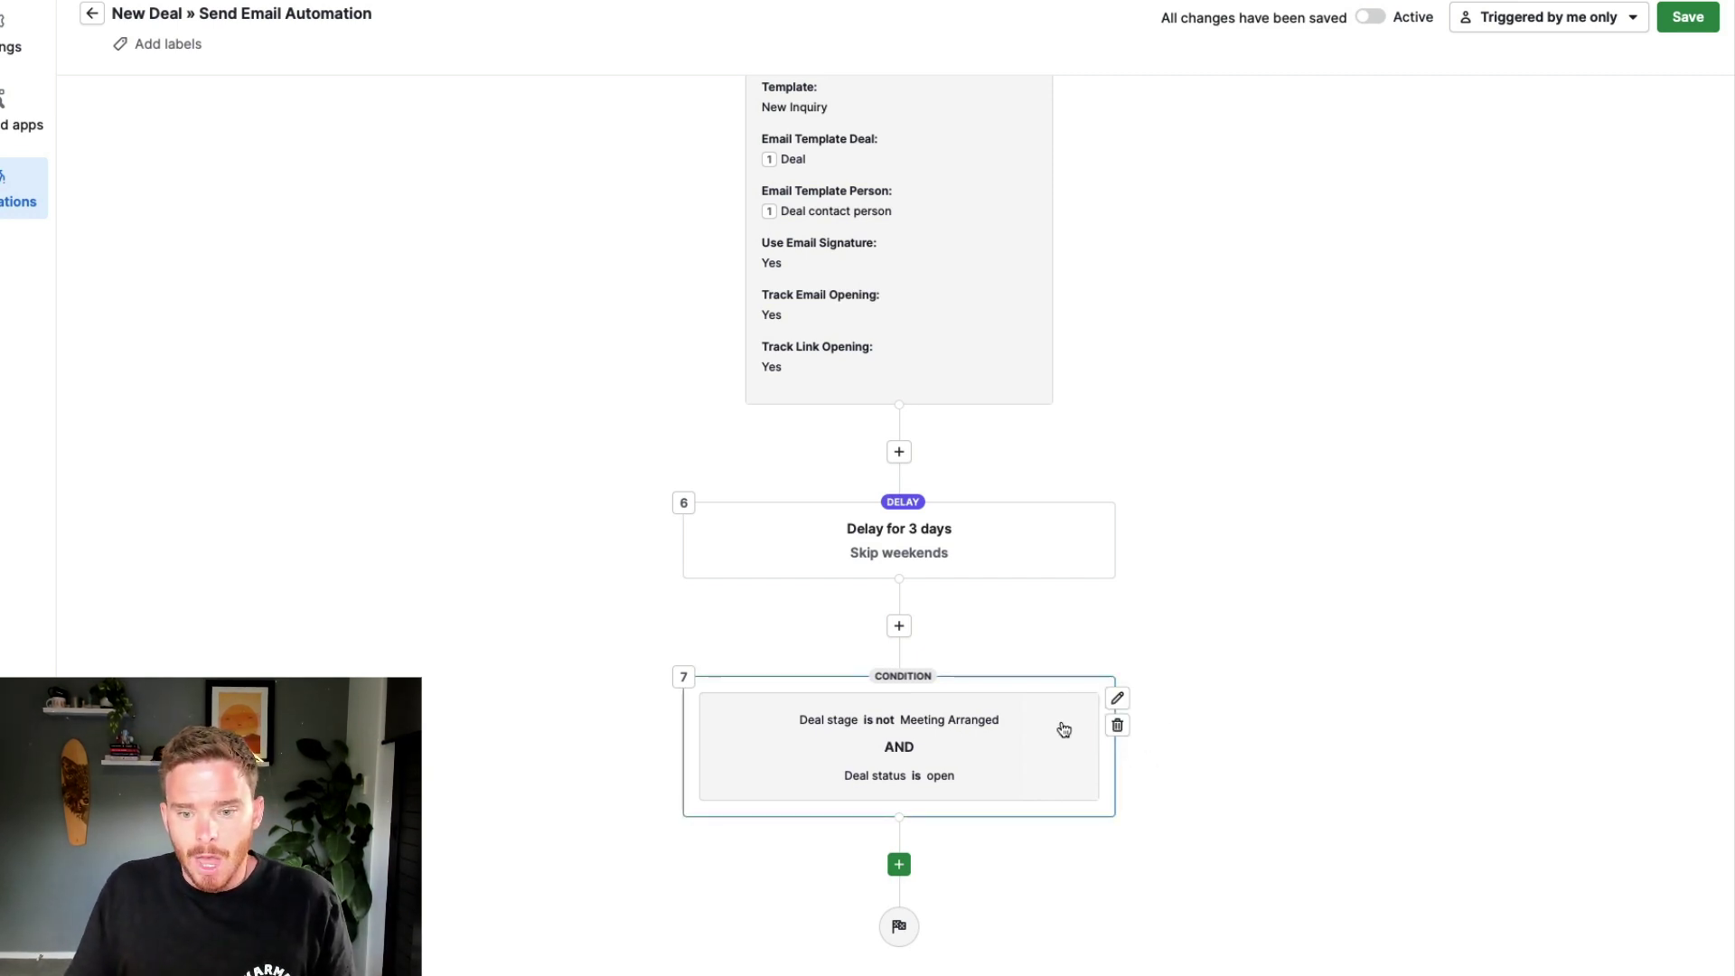
- Add a Send email using template action after the stage and status condition
left_click(899, 864)
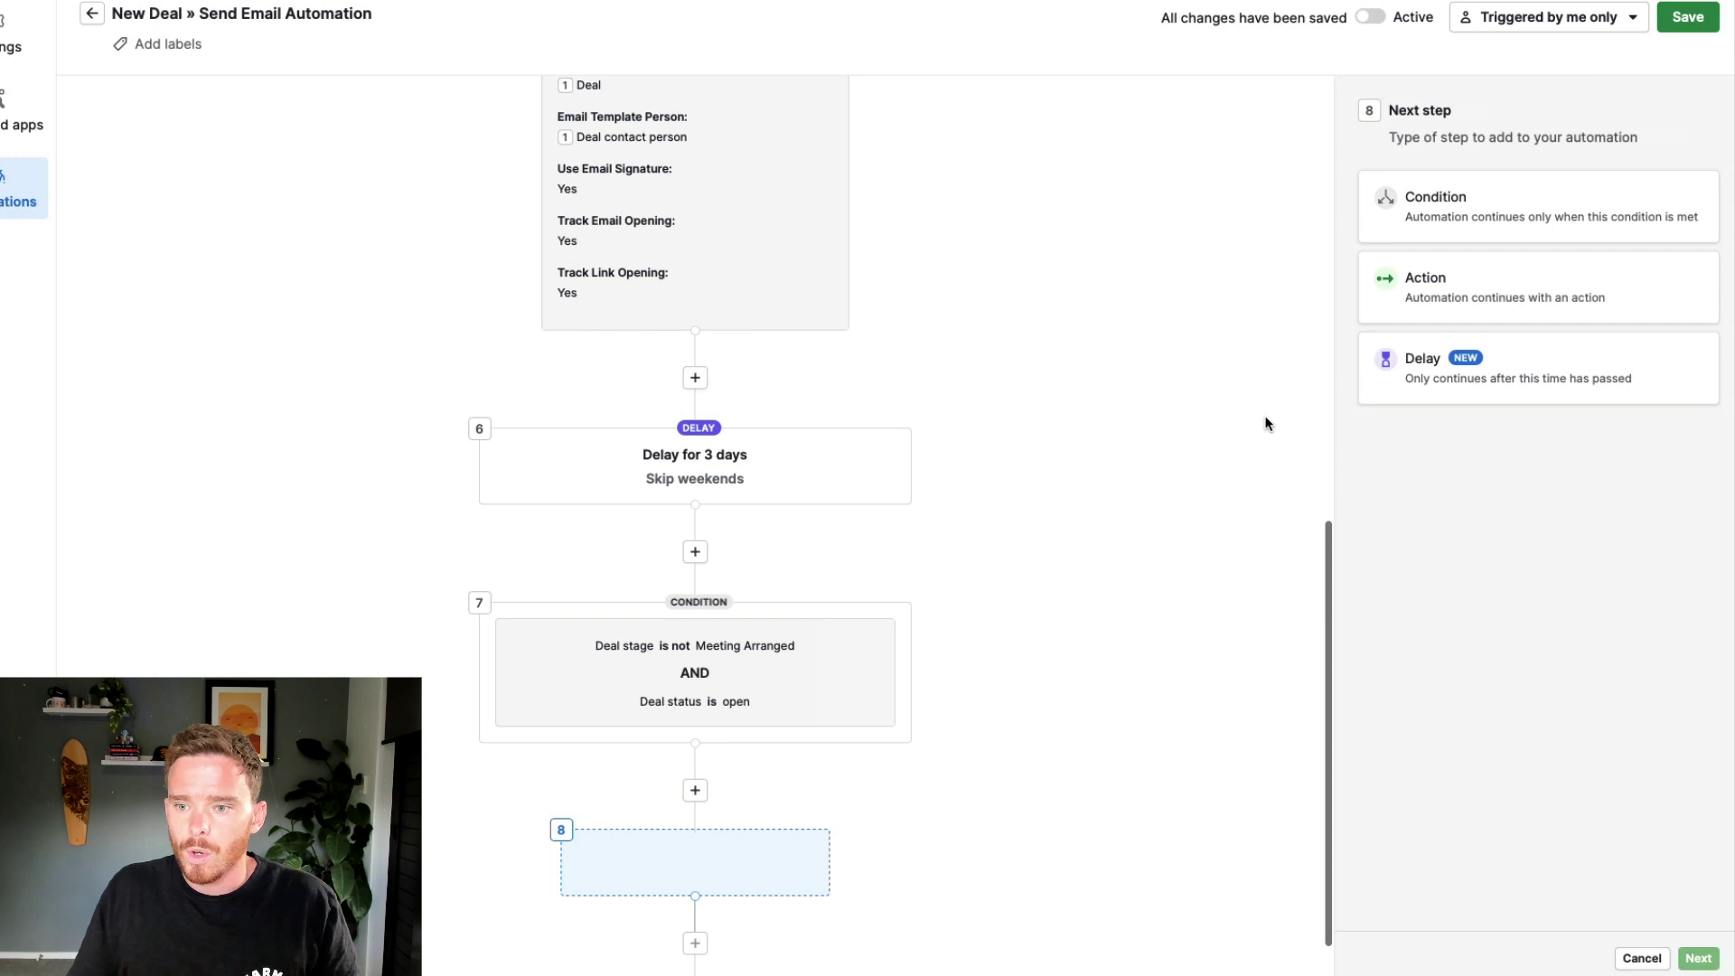
left_click(1433, 303)
left_click(1698, 958)
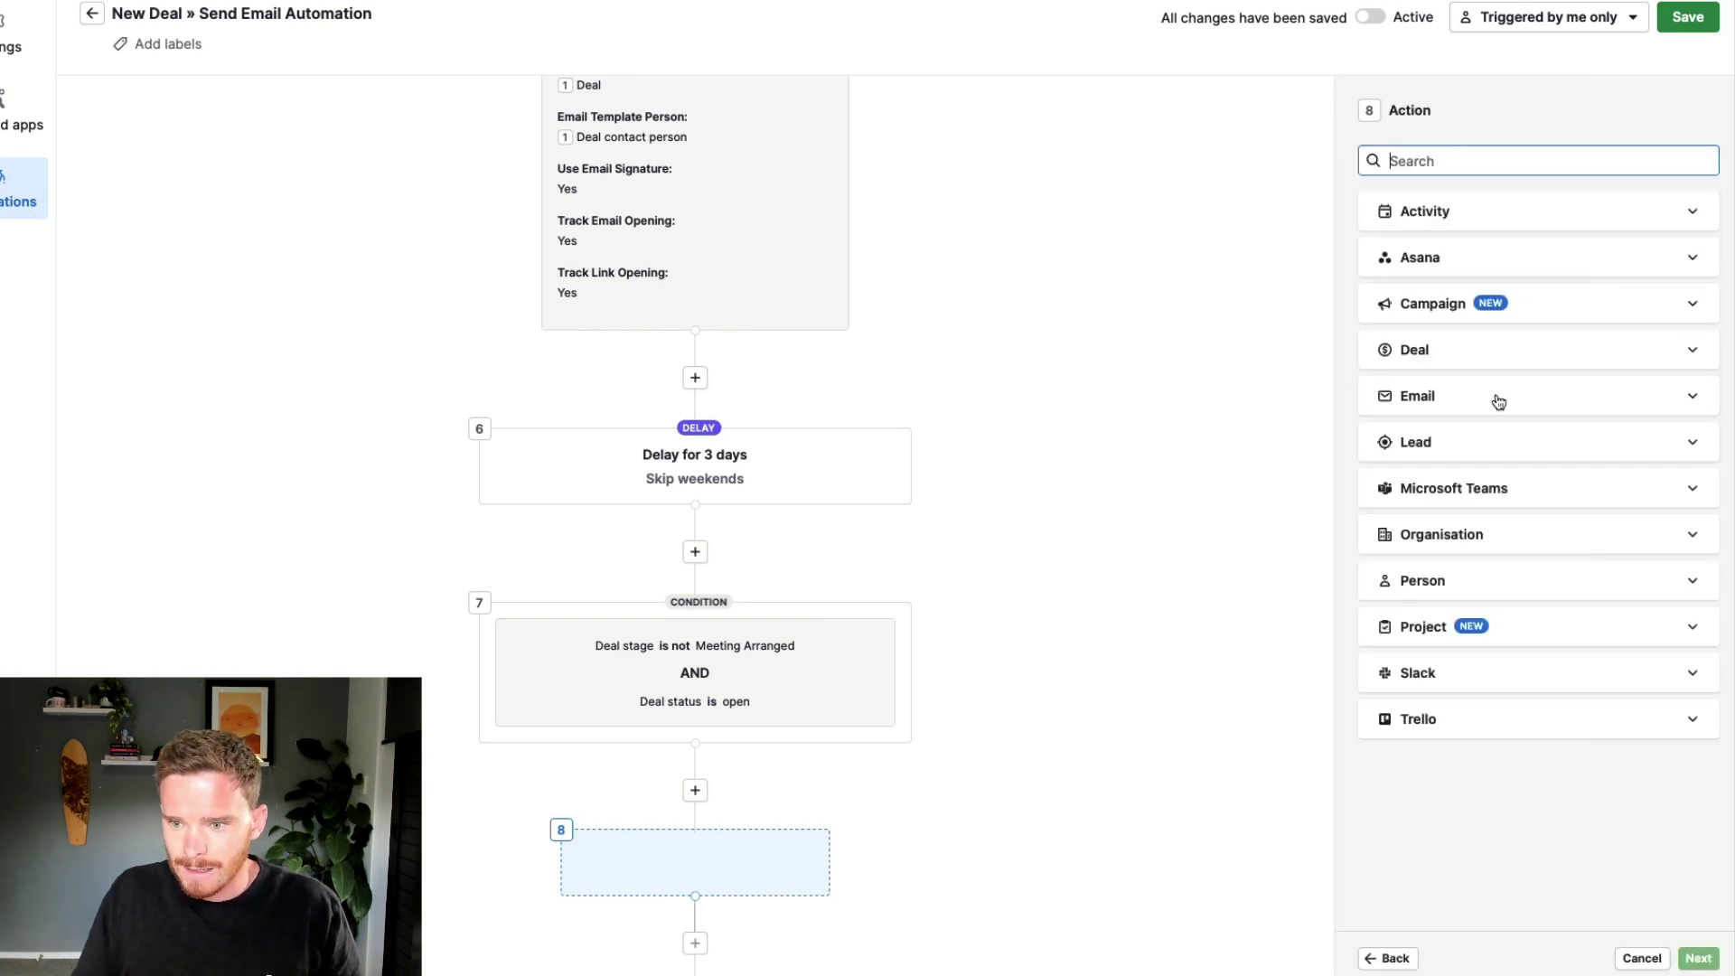
left_click(1500, 396)
left_click(1469, 538)
left_click(1698, 958)
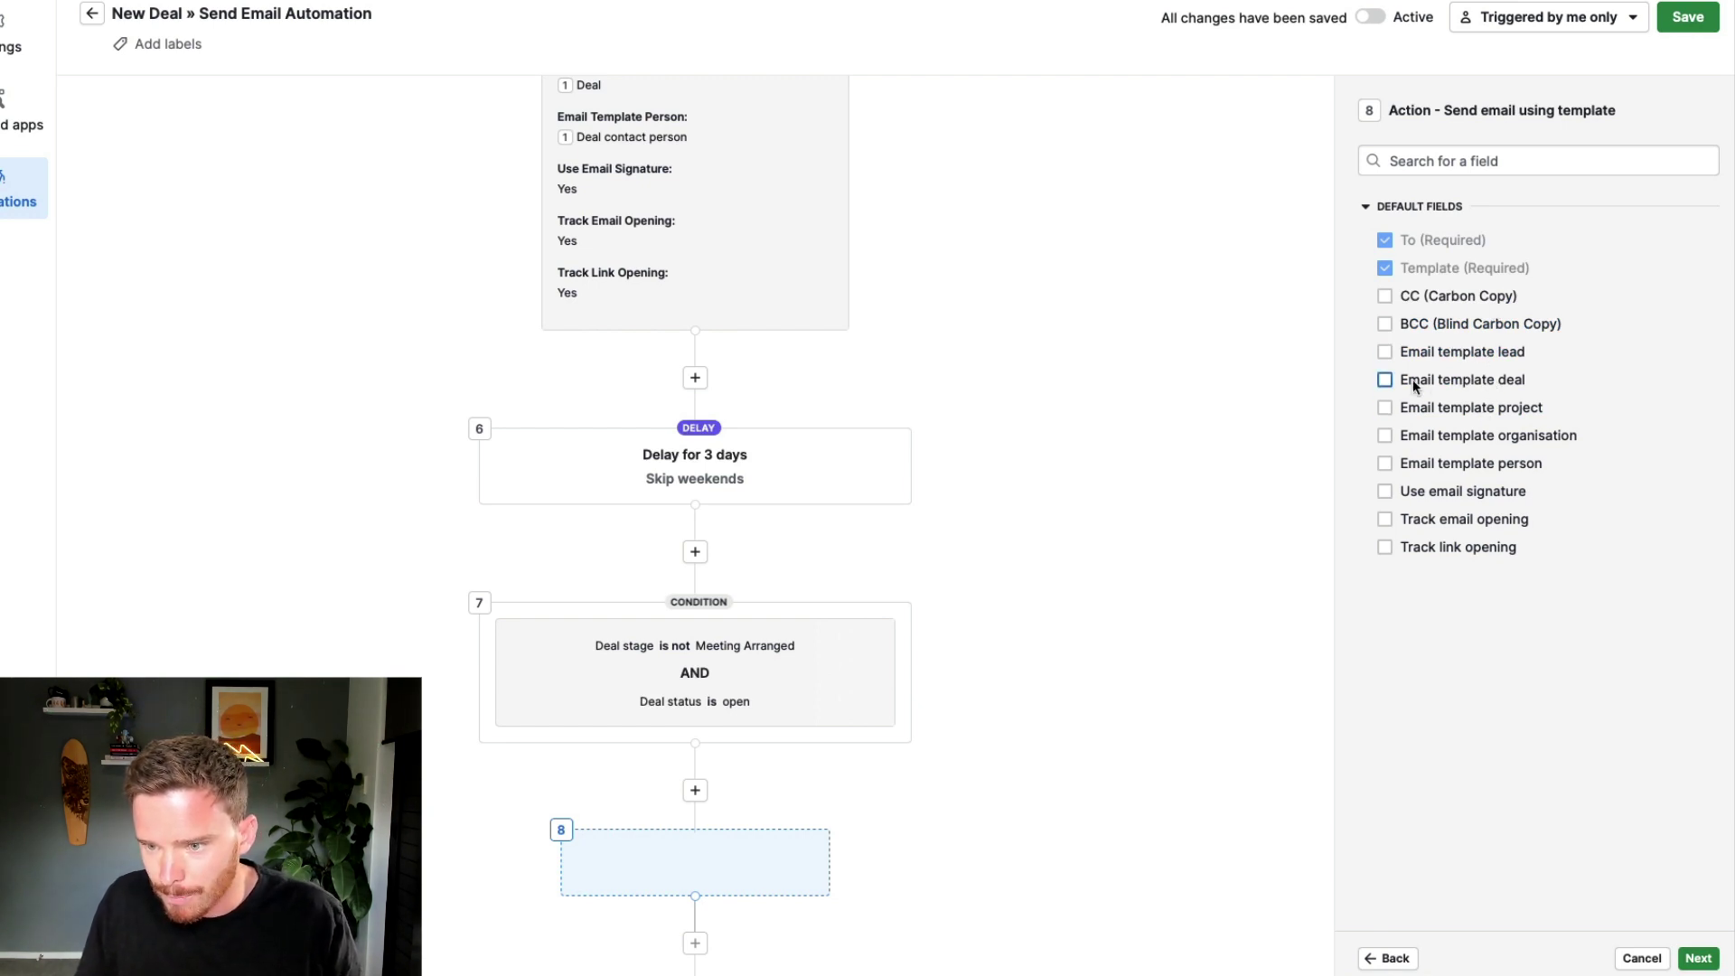
- Include the Email template person, Use email signature, Track email opening and Track link opening fields in the new email action
left_click(1448, 462)
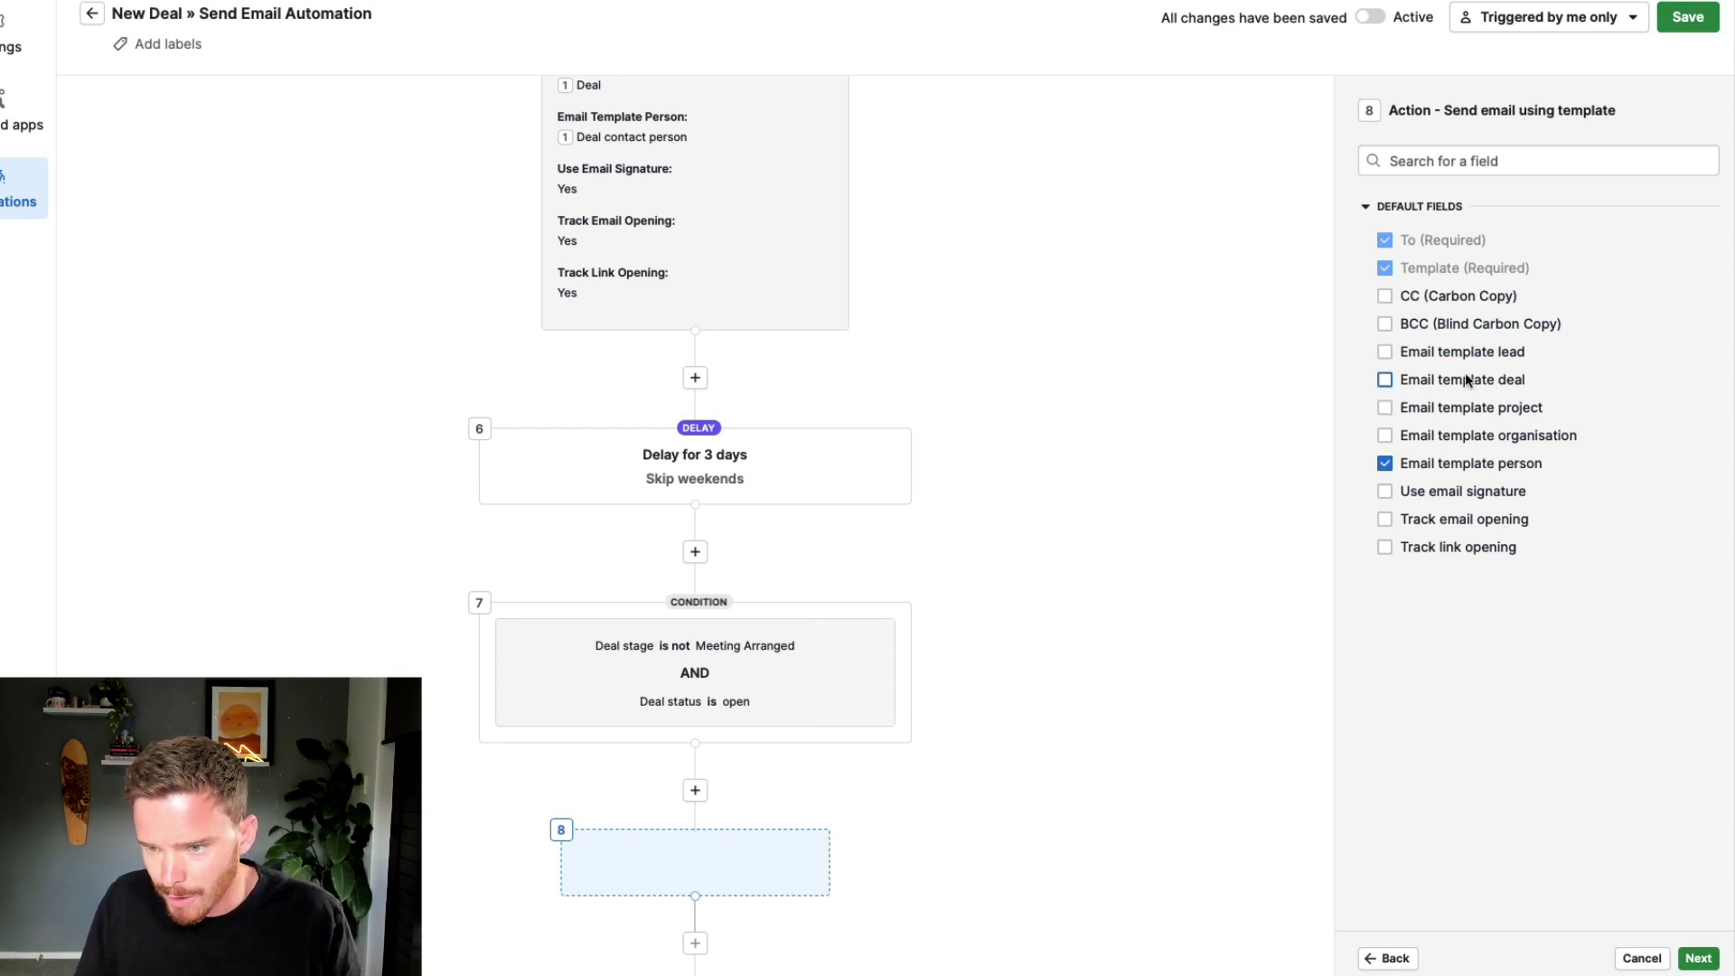
left_click(1461, 492)
left_click(1465, 519)
left_click(1475, 549)
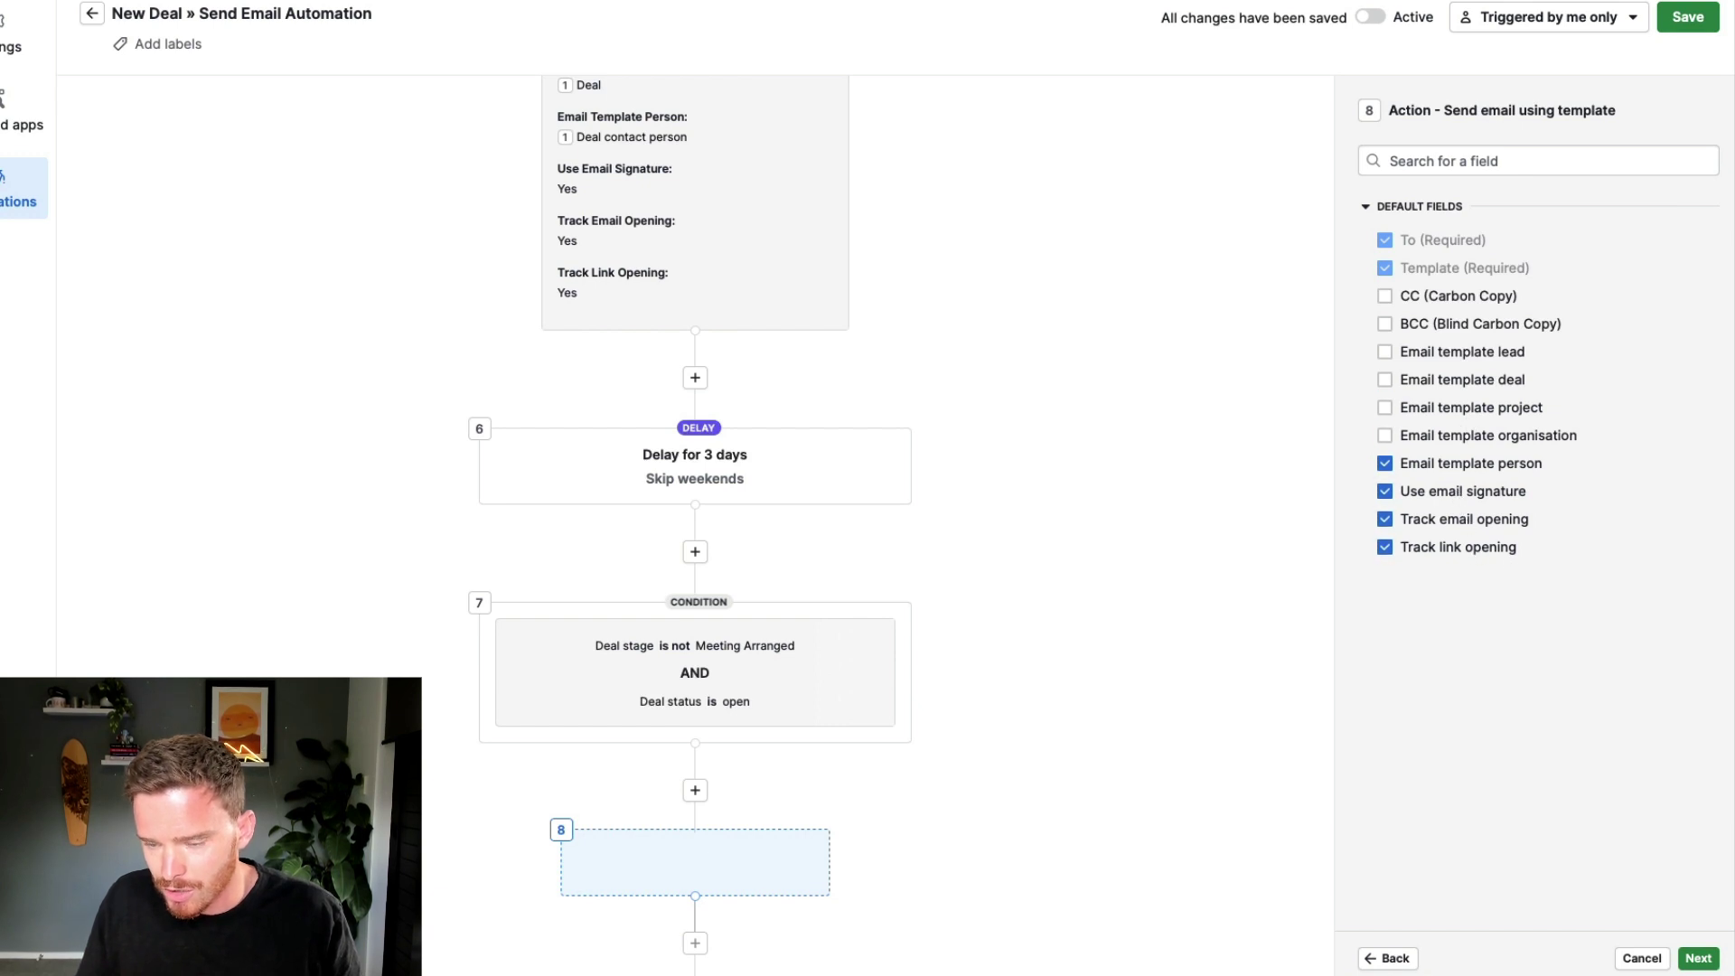
left_click(1698, 958)
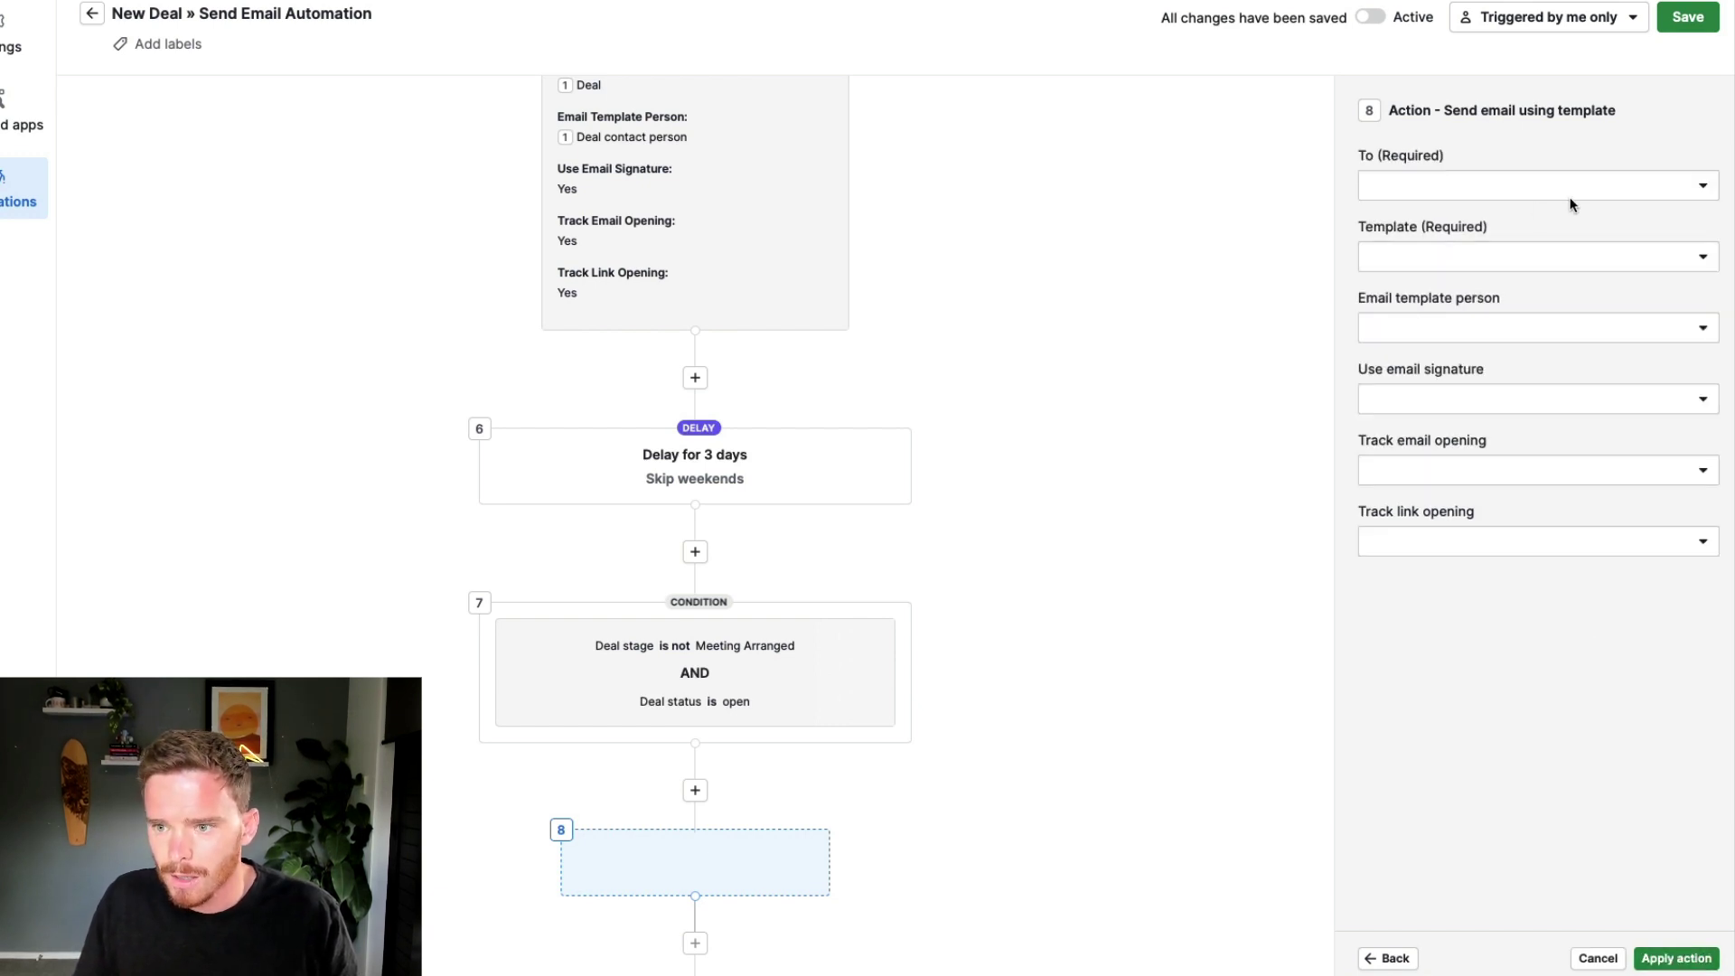
- Address the new template email to the Deal contact person email and choose the New Inquiry - Follow Up #1 template
left_click(1601, 188)
left_click(1702, 186)
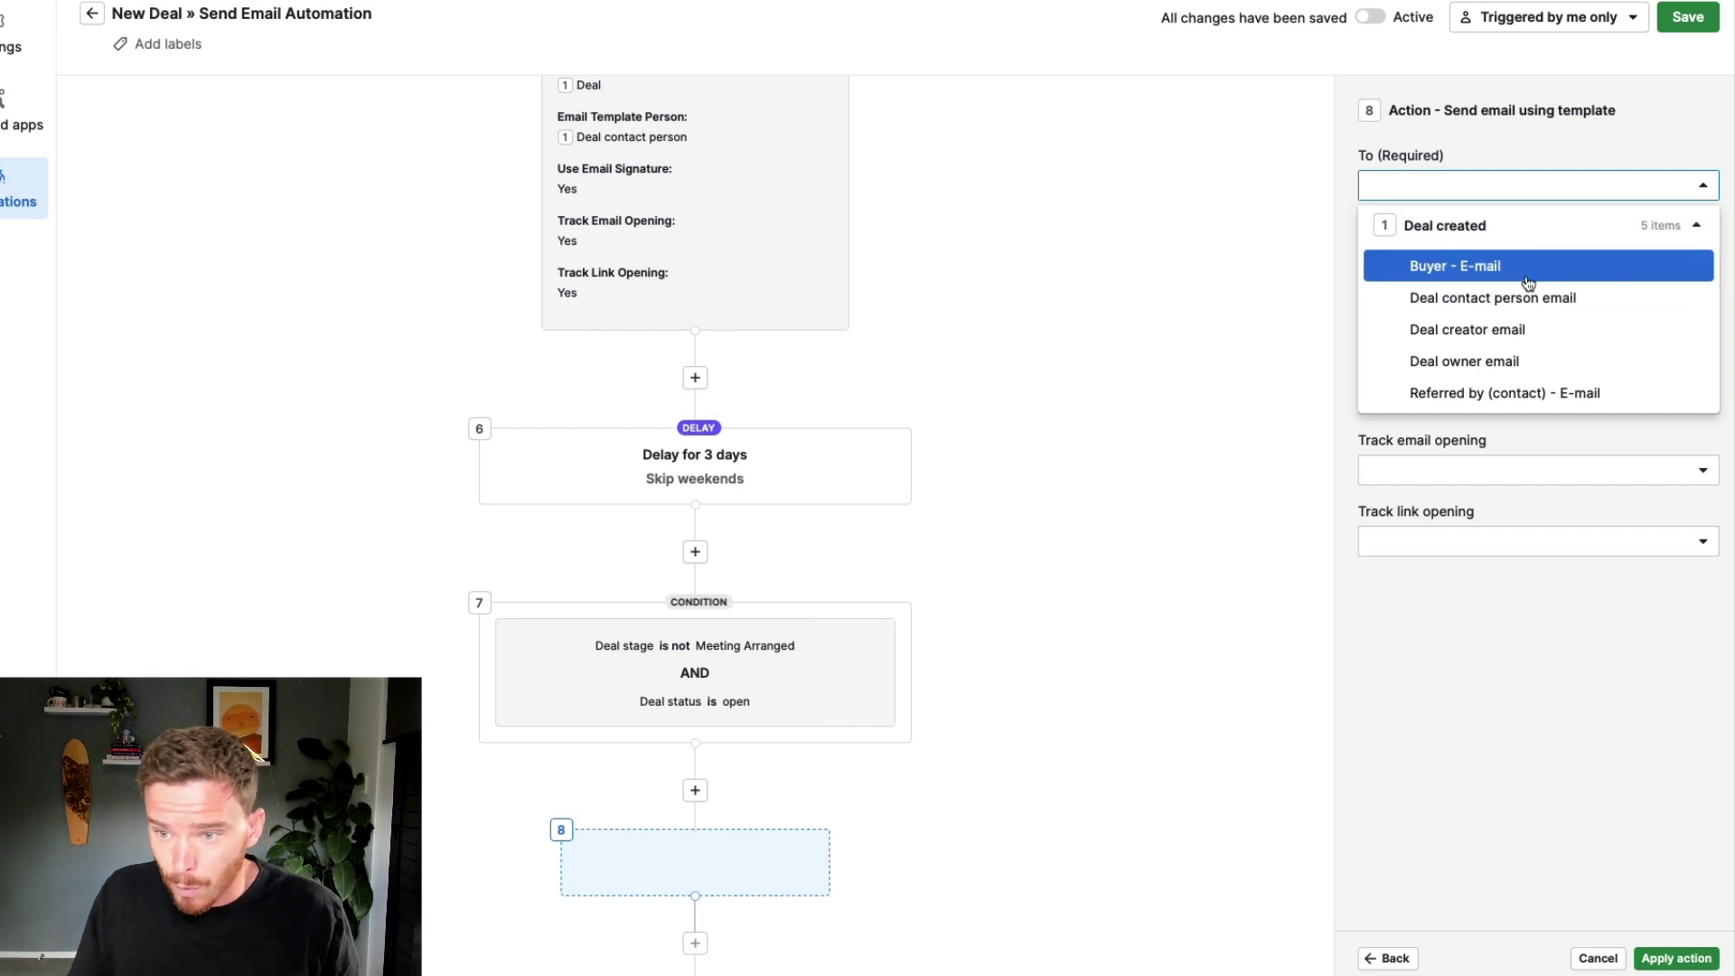
left_click(1526, 312)
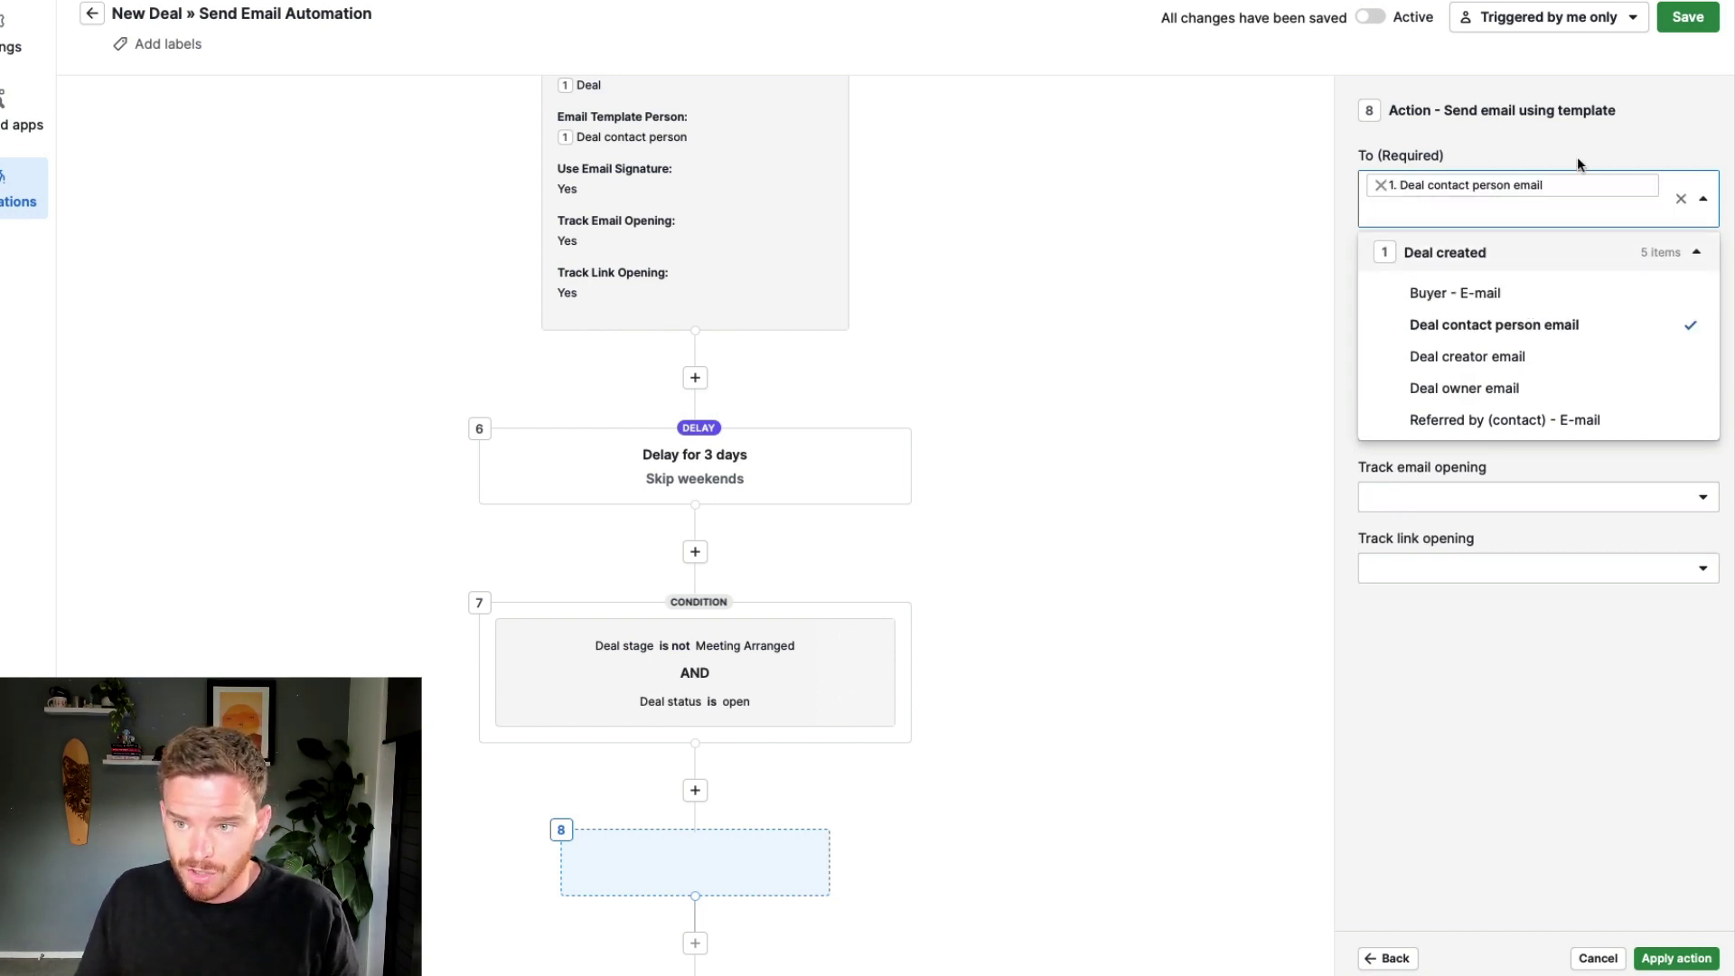
left_click(1576, 162)
left_click(1693, 294)
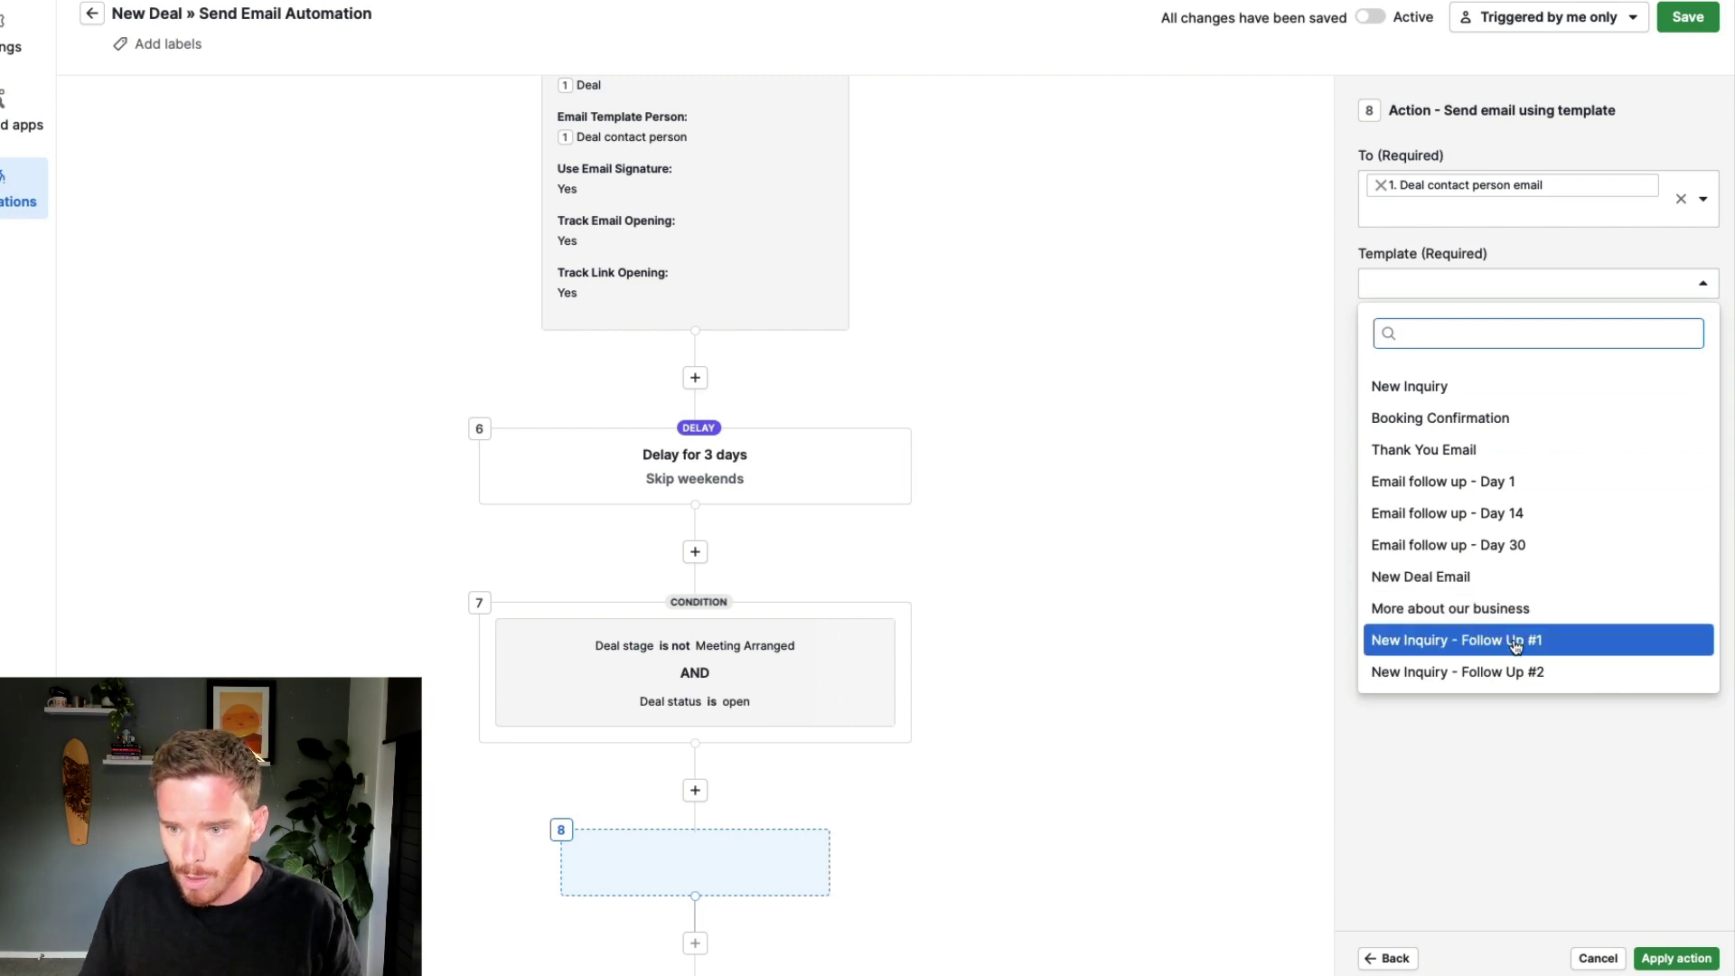
left_click(1469, 641)
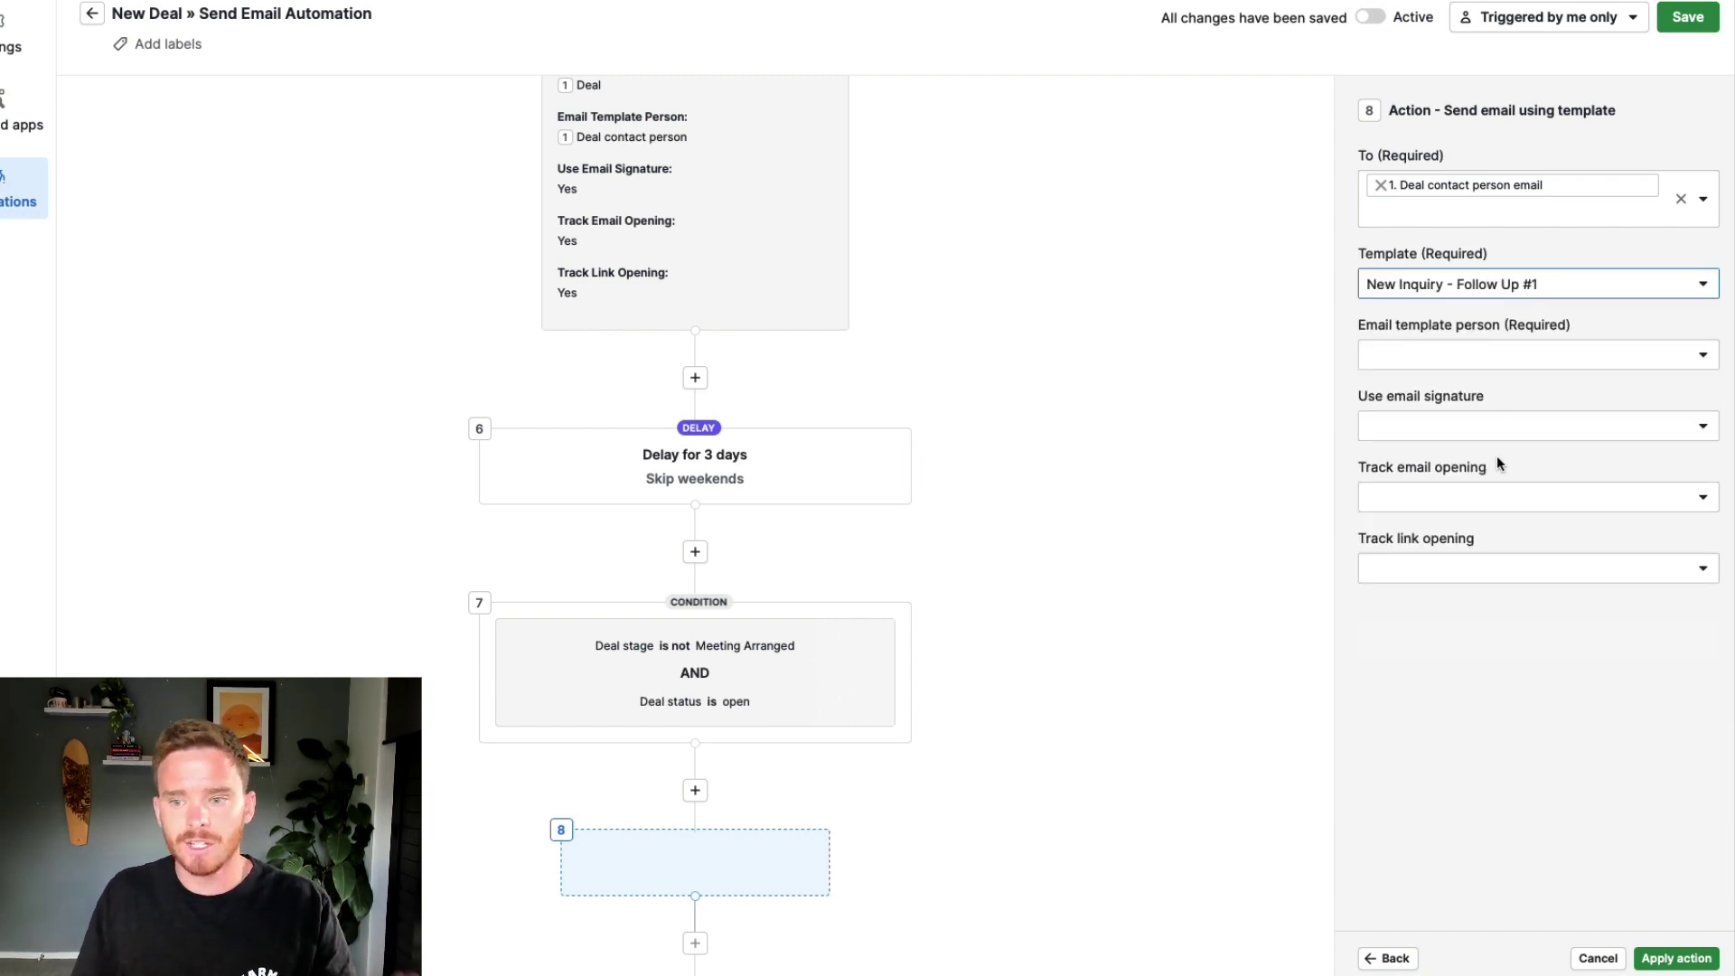
- Set the template person to Deal contact person, set email signature, open tracking and link tracking to Yes, and apply the action
left_click(1574, 358)
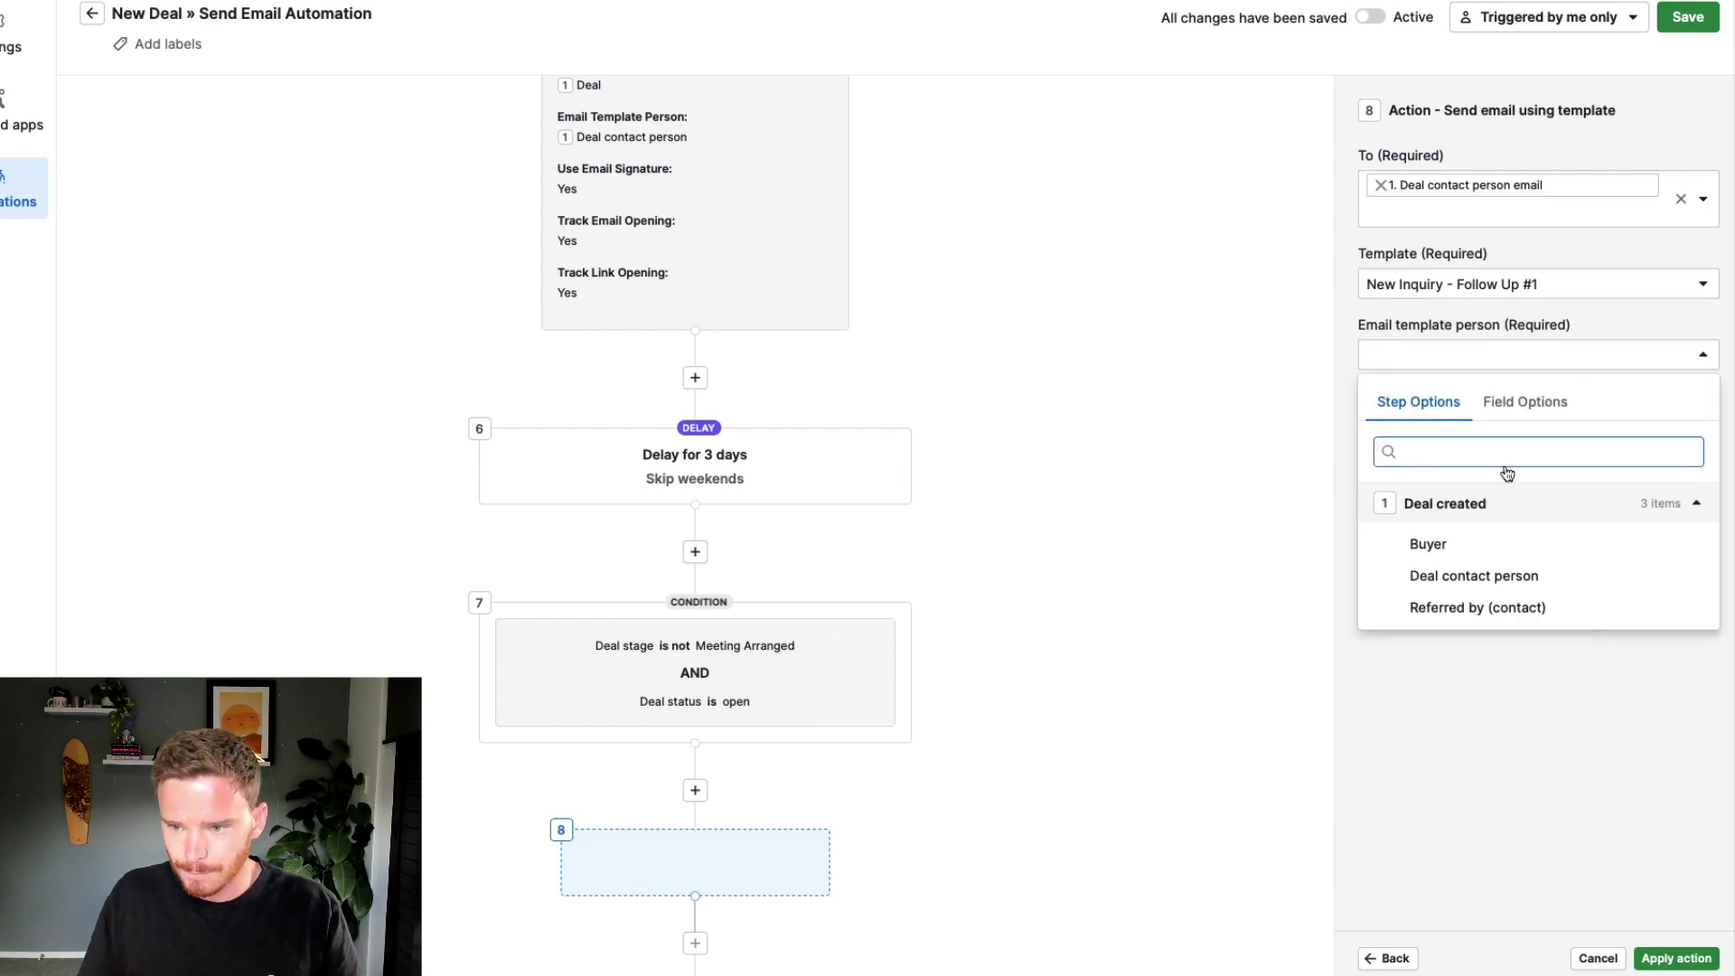
left_click(1491, 576)
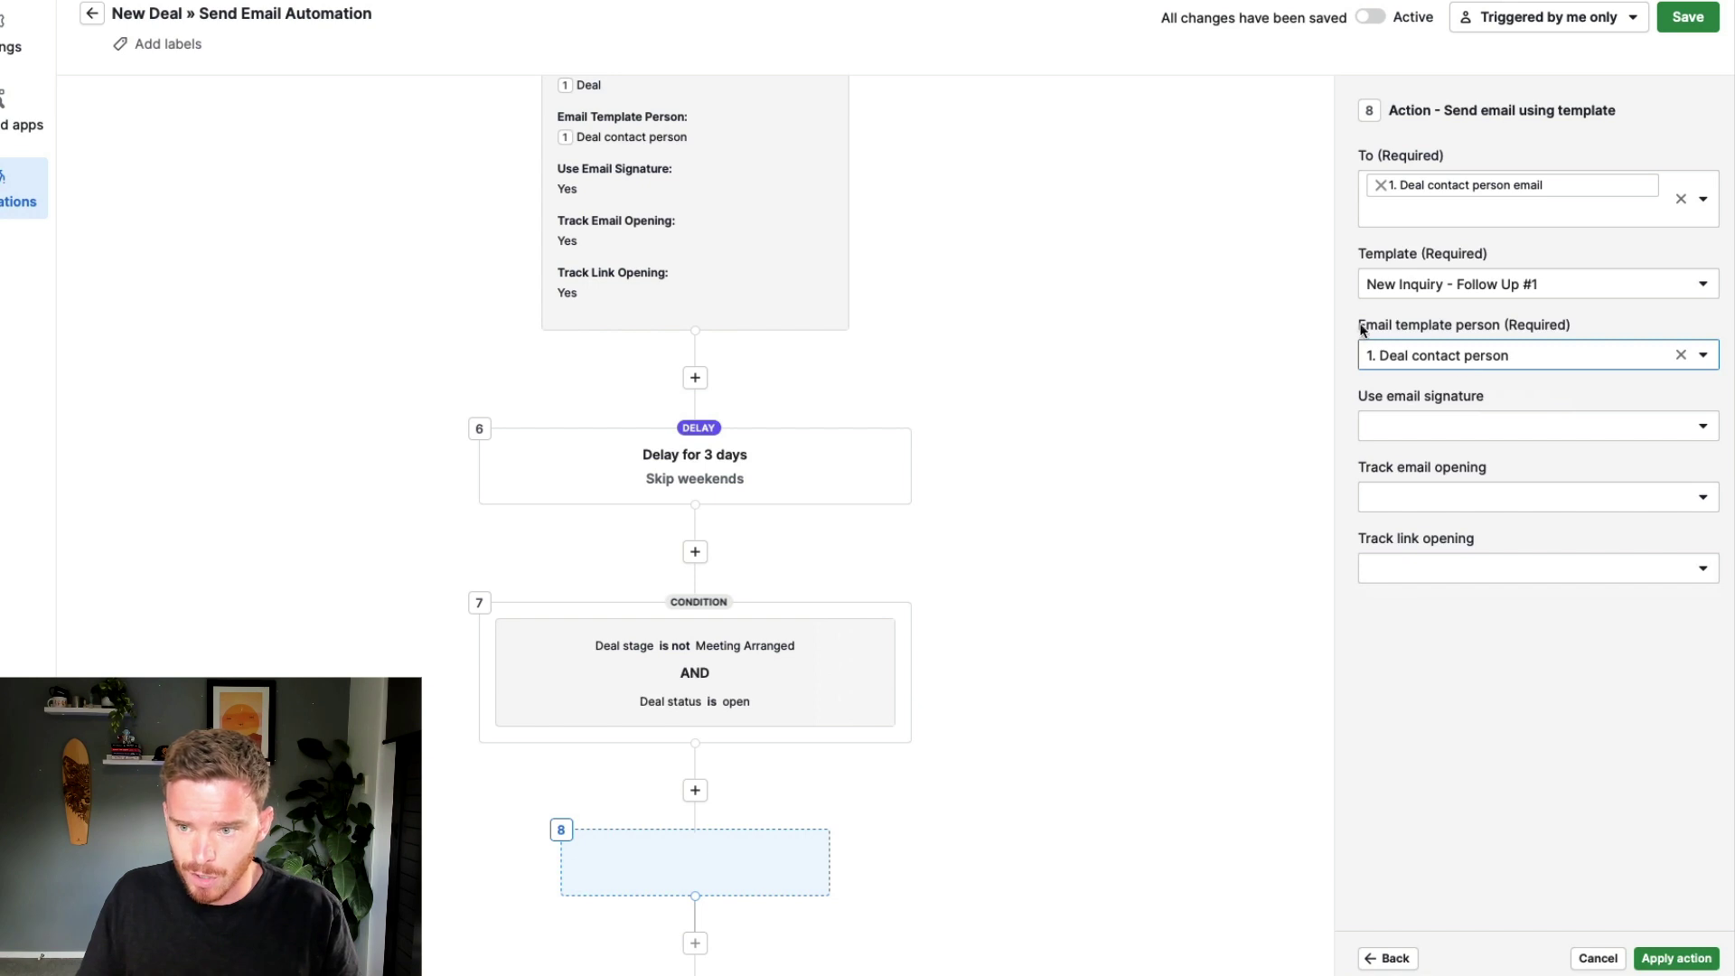
left_click(1475, 427)
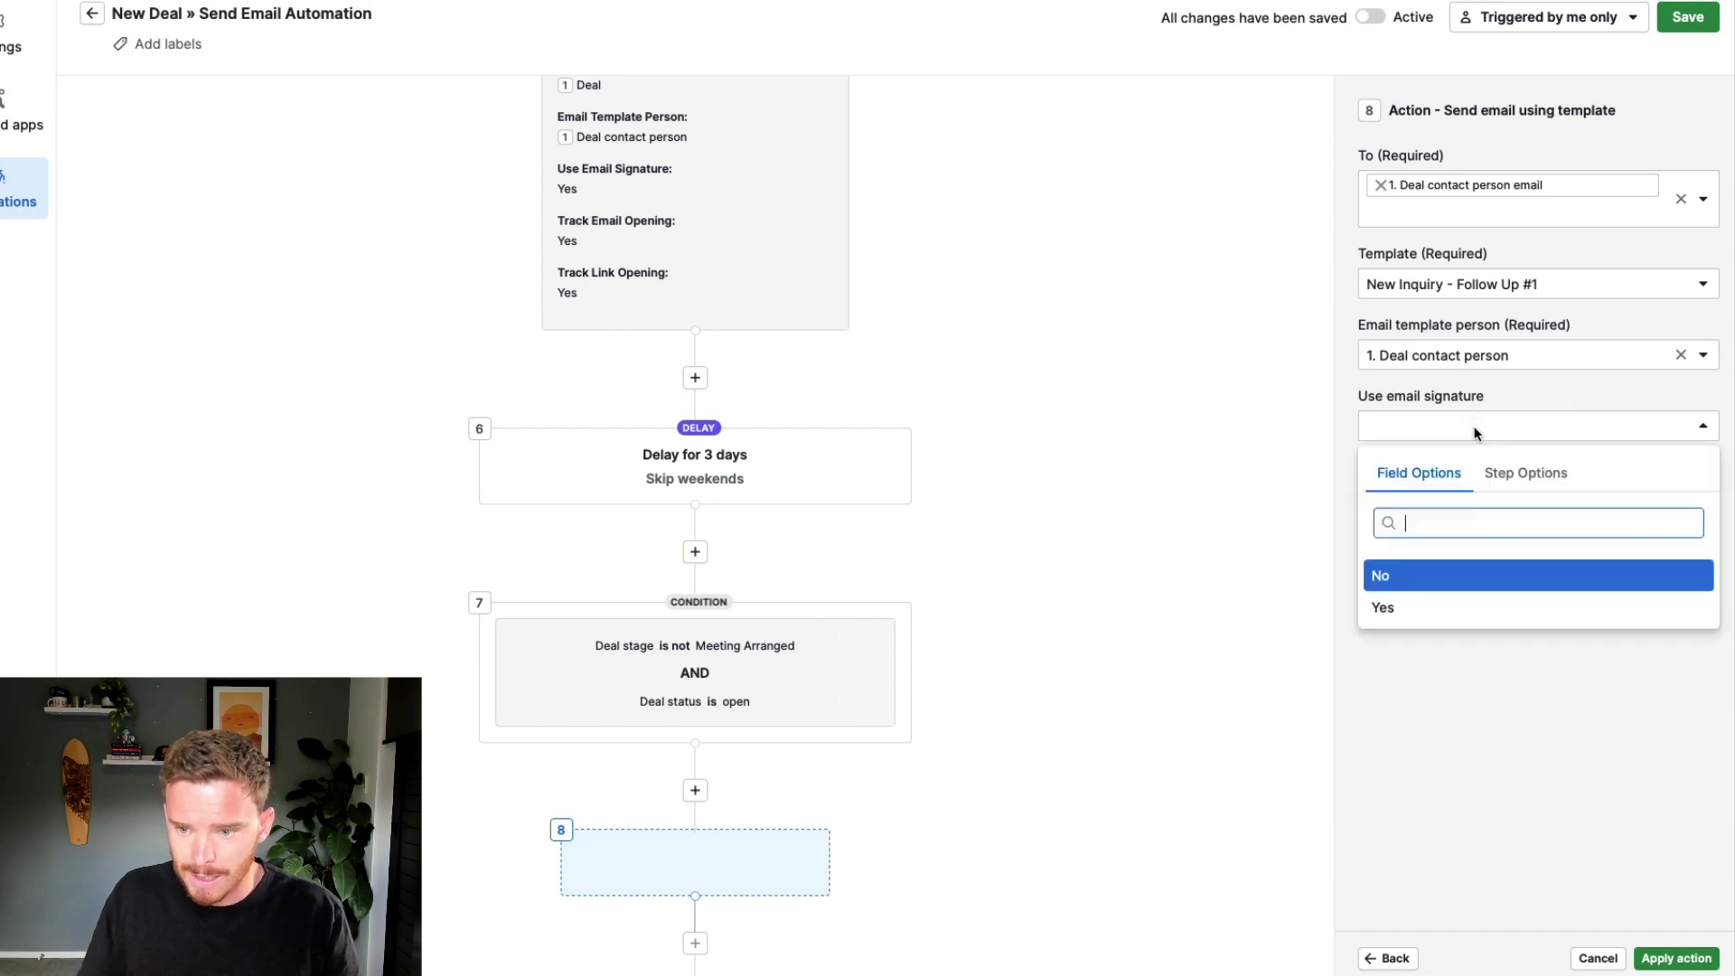
left_click(1445, 604)
left_click(1422, 500)
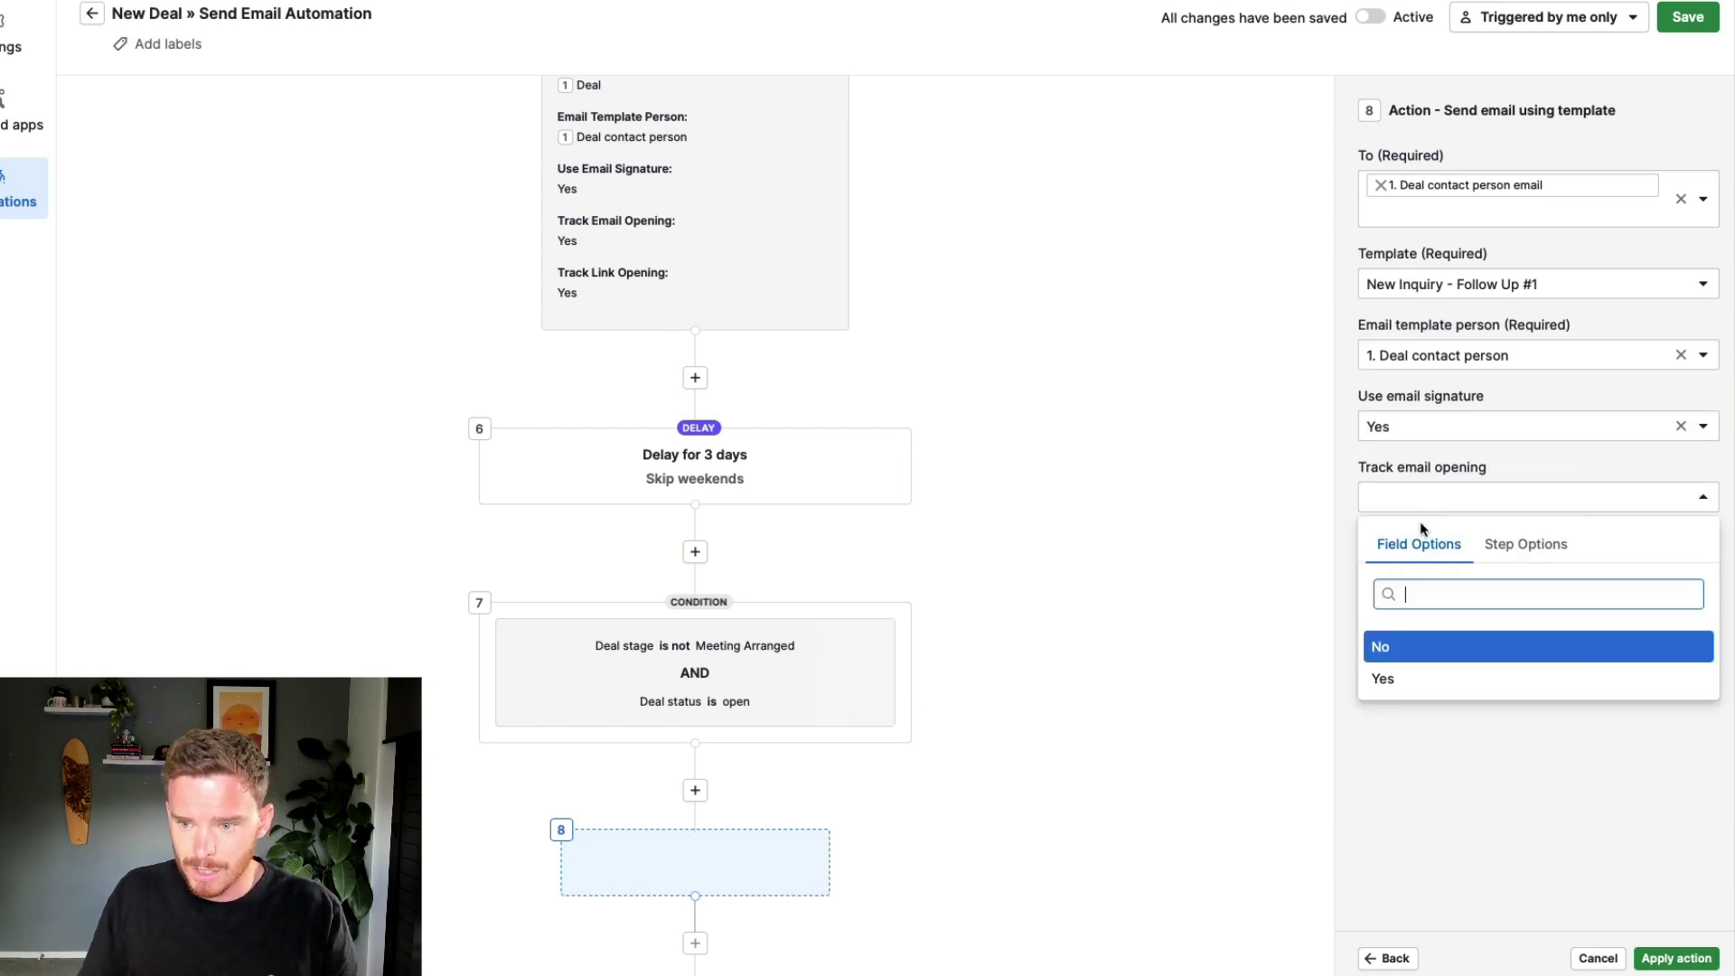
left_click(1388, 677)
left_click(1438, 583)
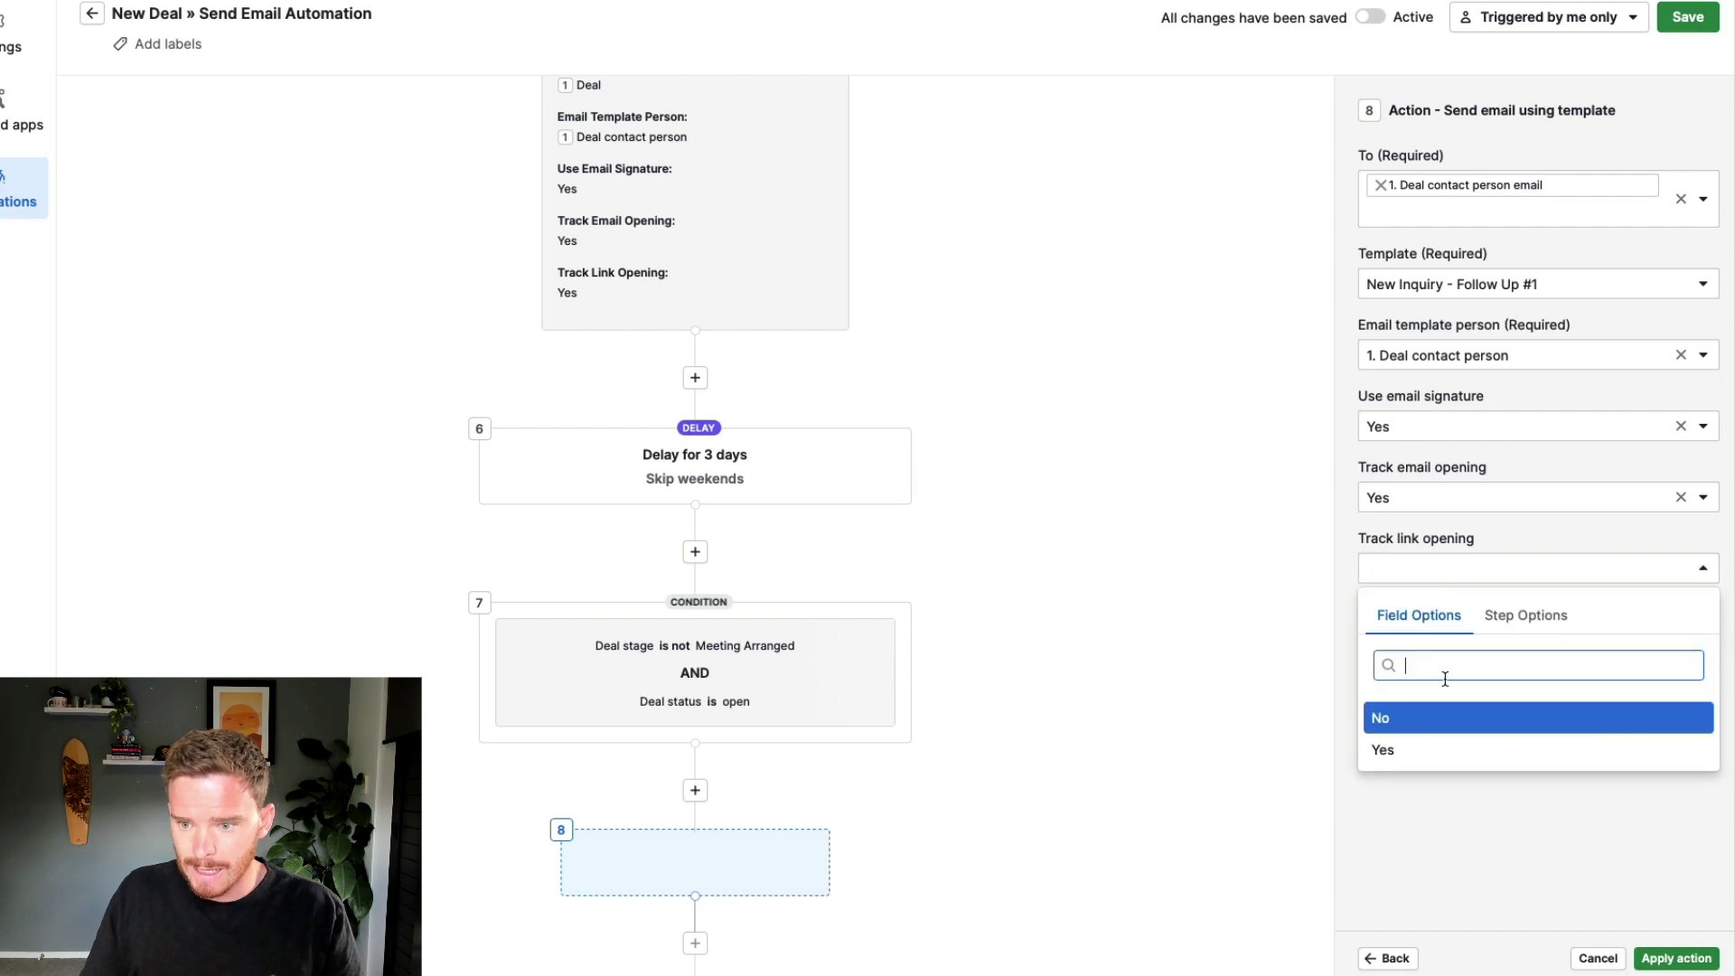
left_click(1441, 748)
left_click(1666, 959)
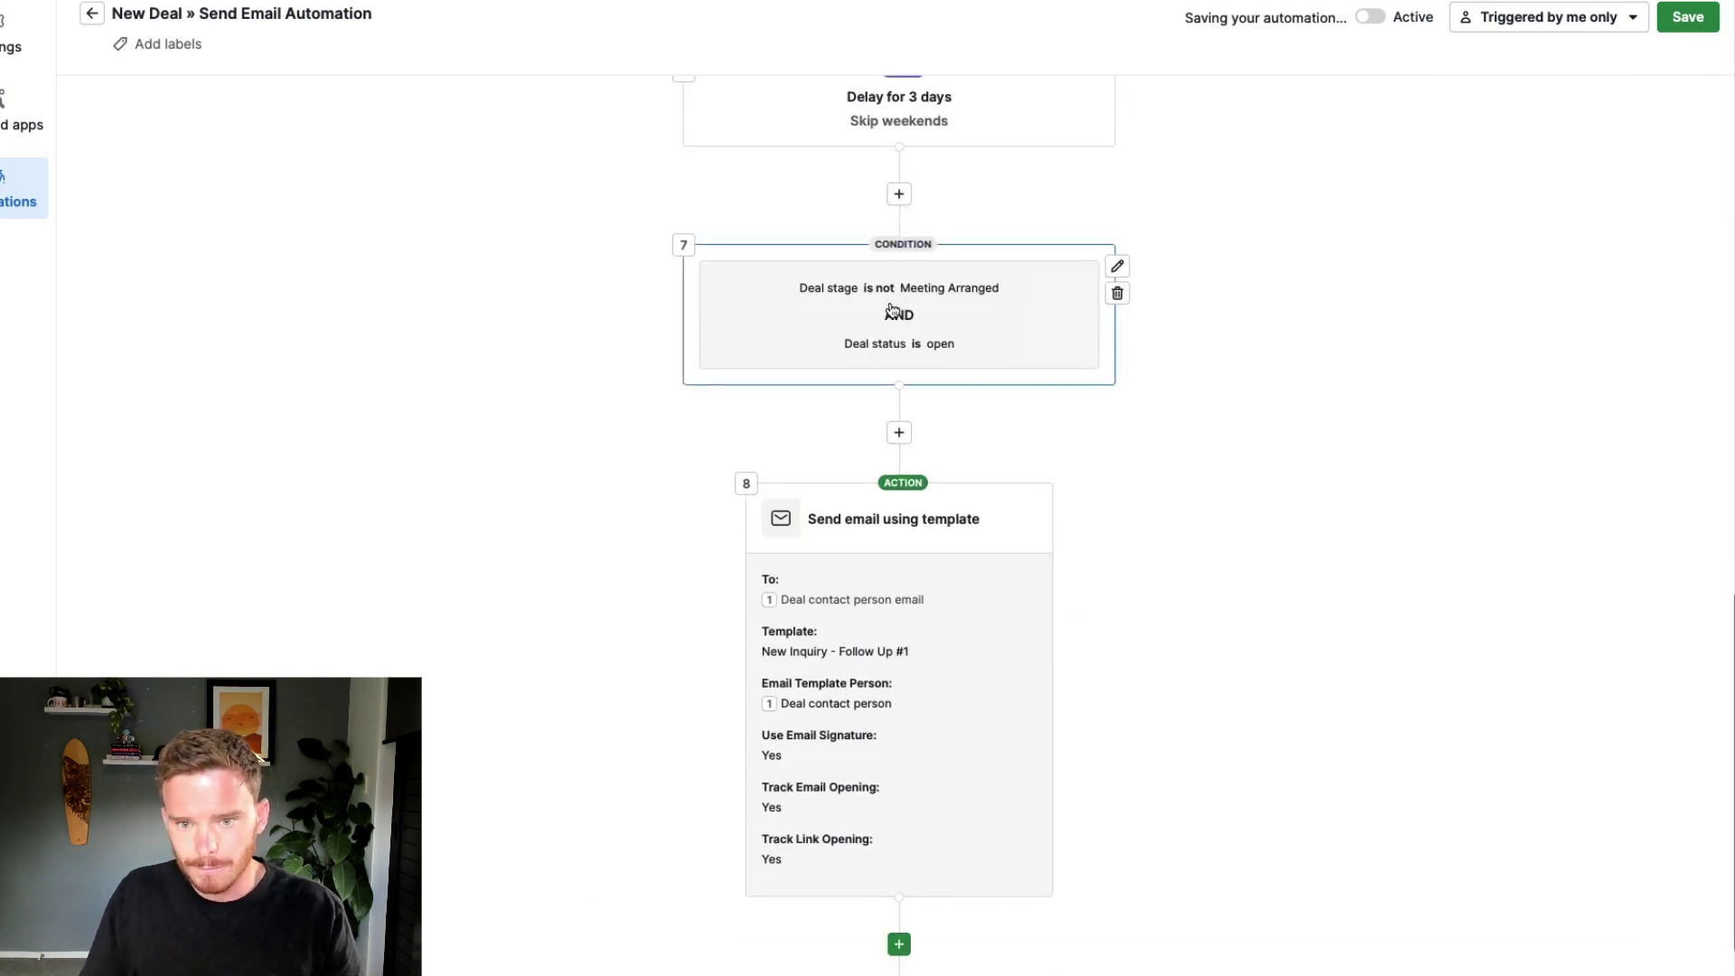
scroll(891, 317, "up", 5)
scroll(891, 317, "down", 3)
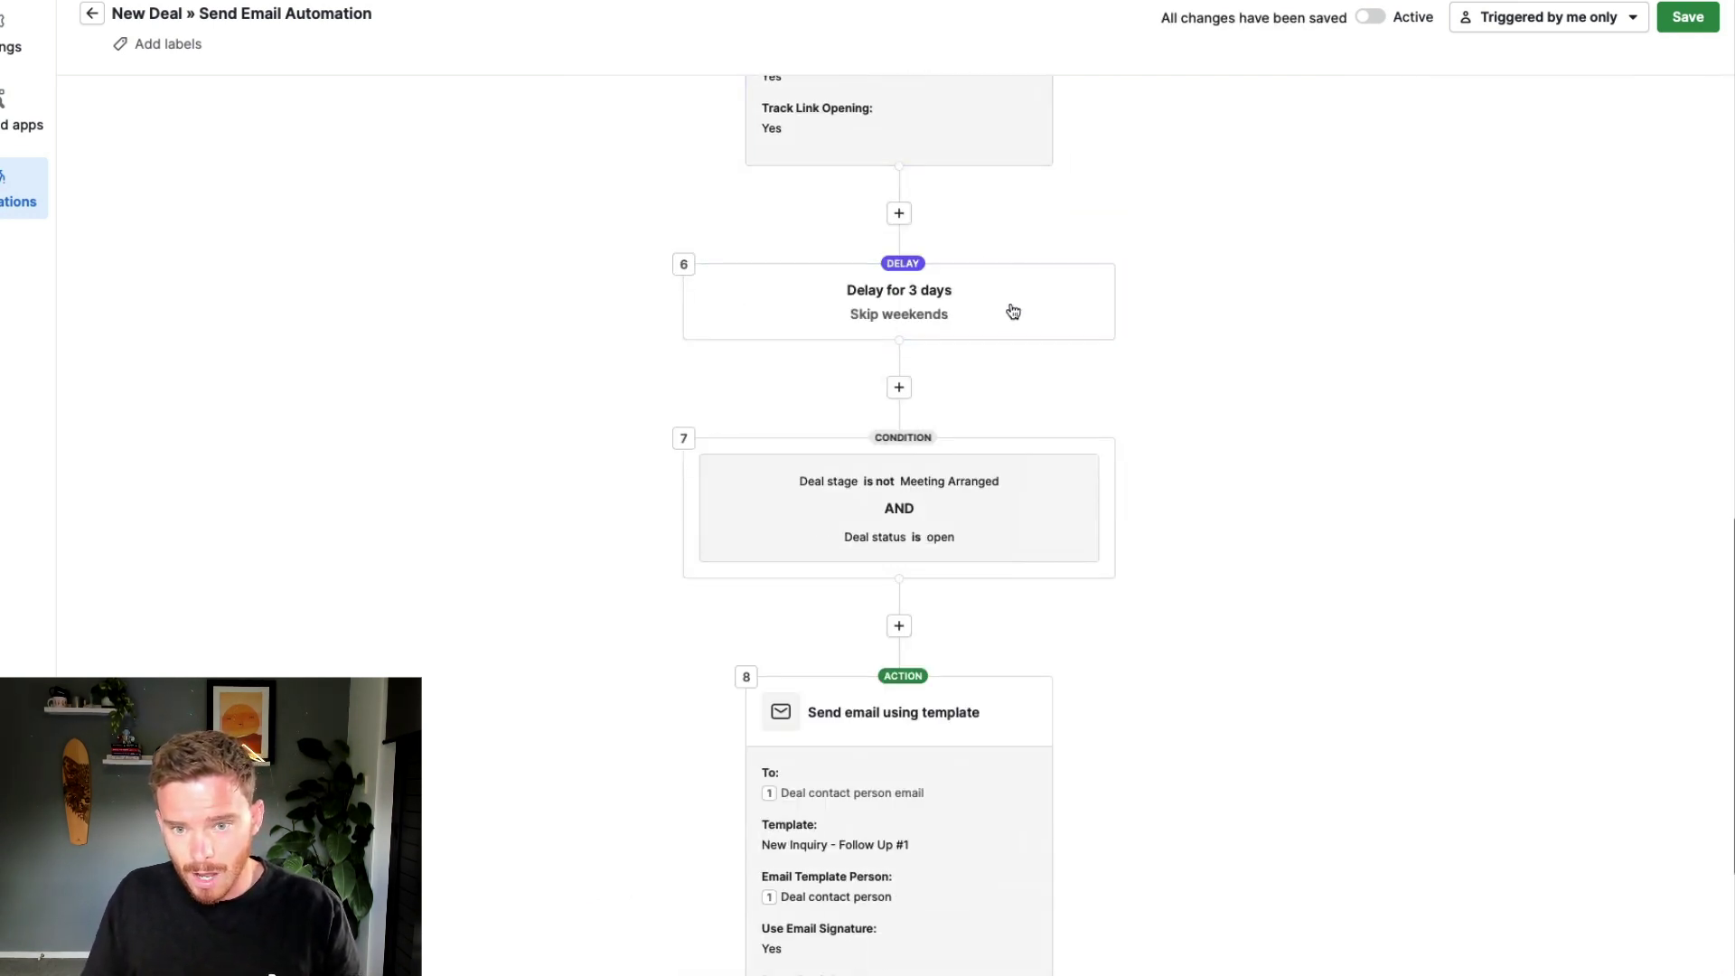
scroll(856, 376, "down", 2)
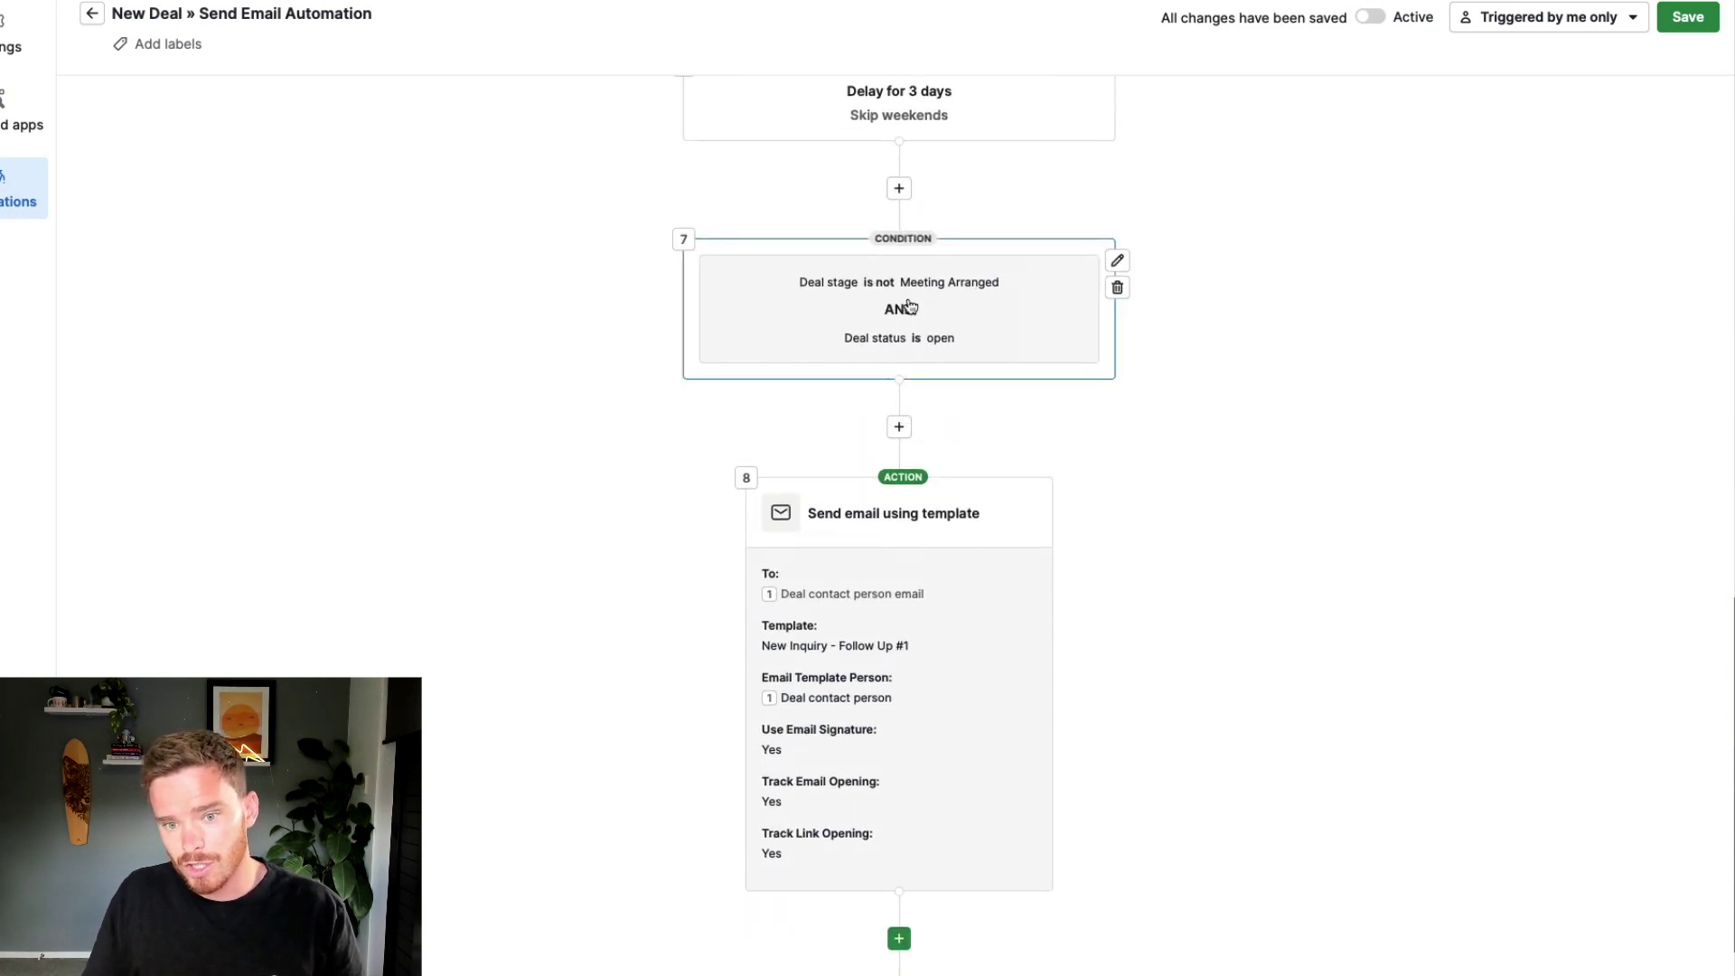
scroll(915, 379, "down", 1)
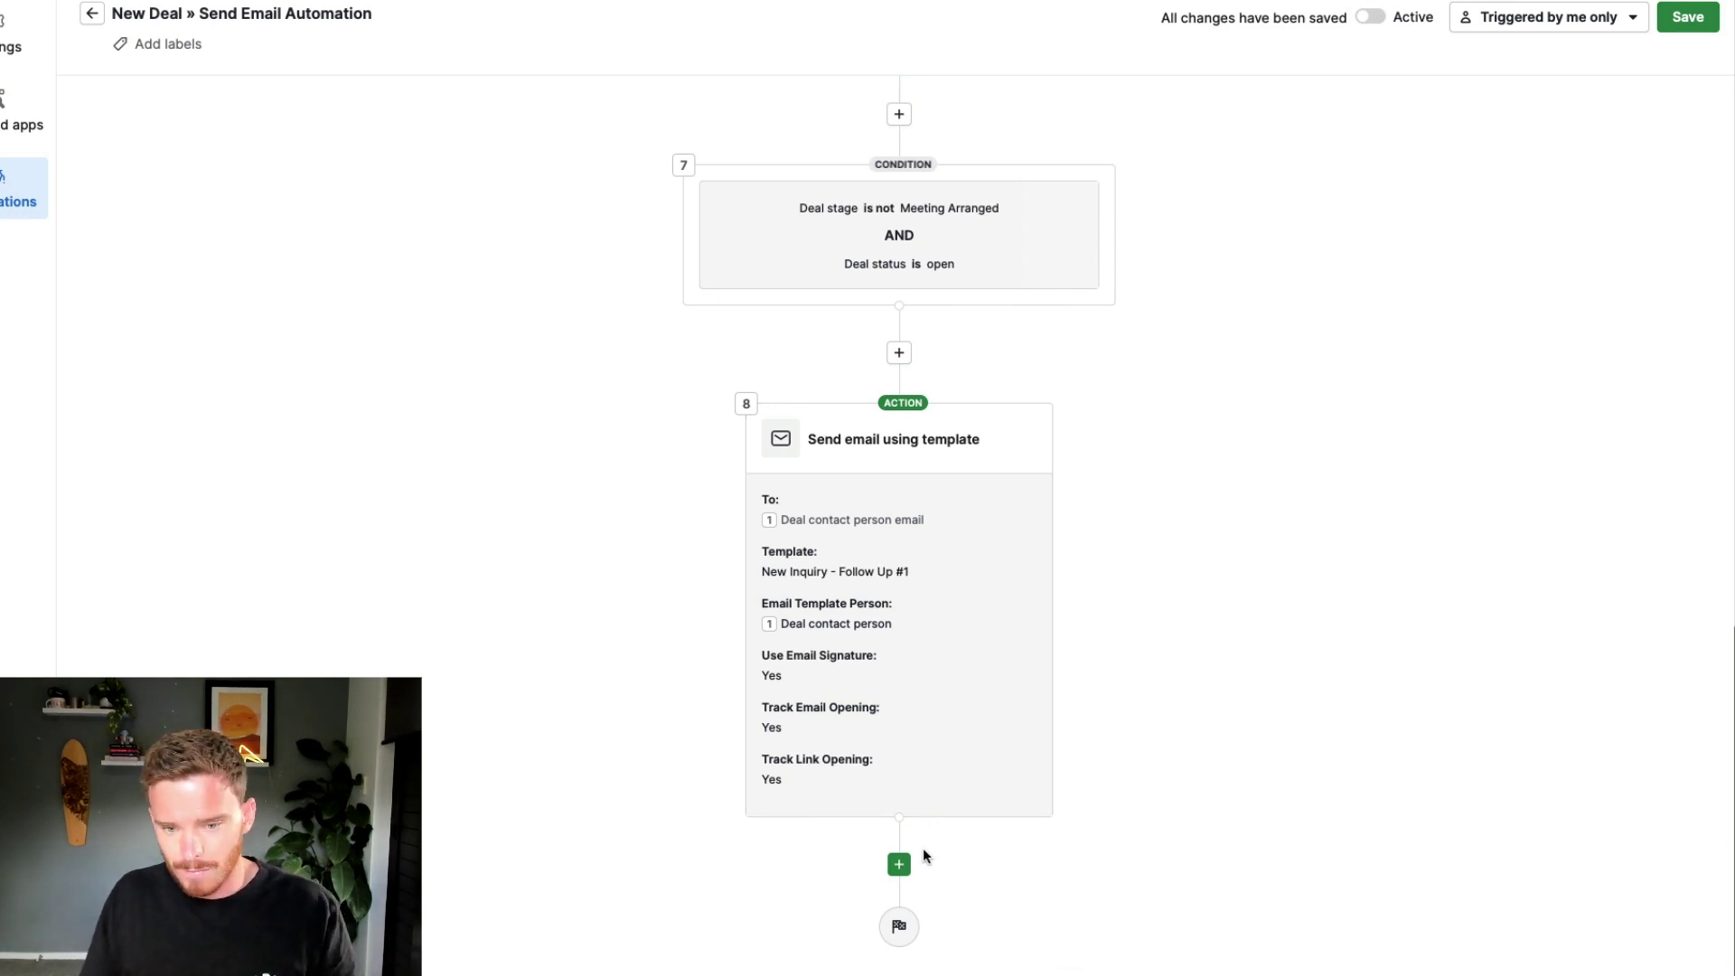
scroll(904, 452, "up", 2)
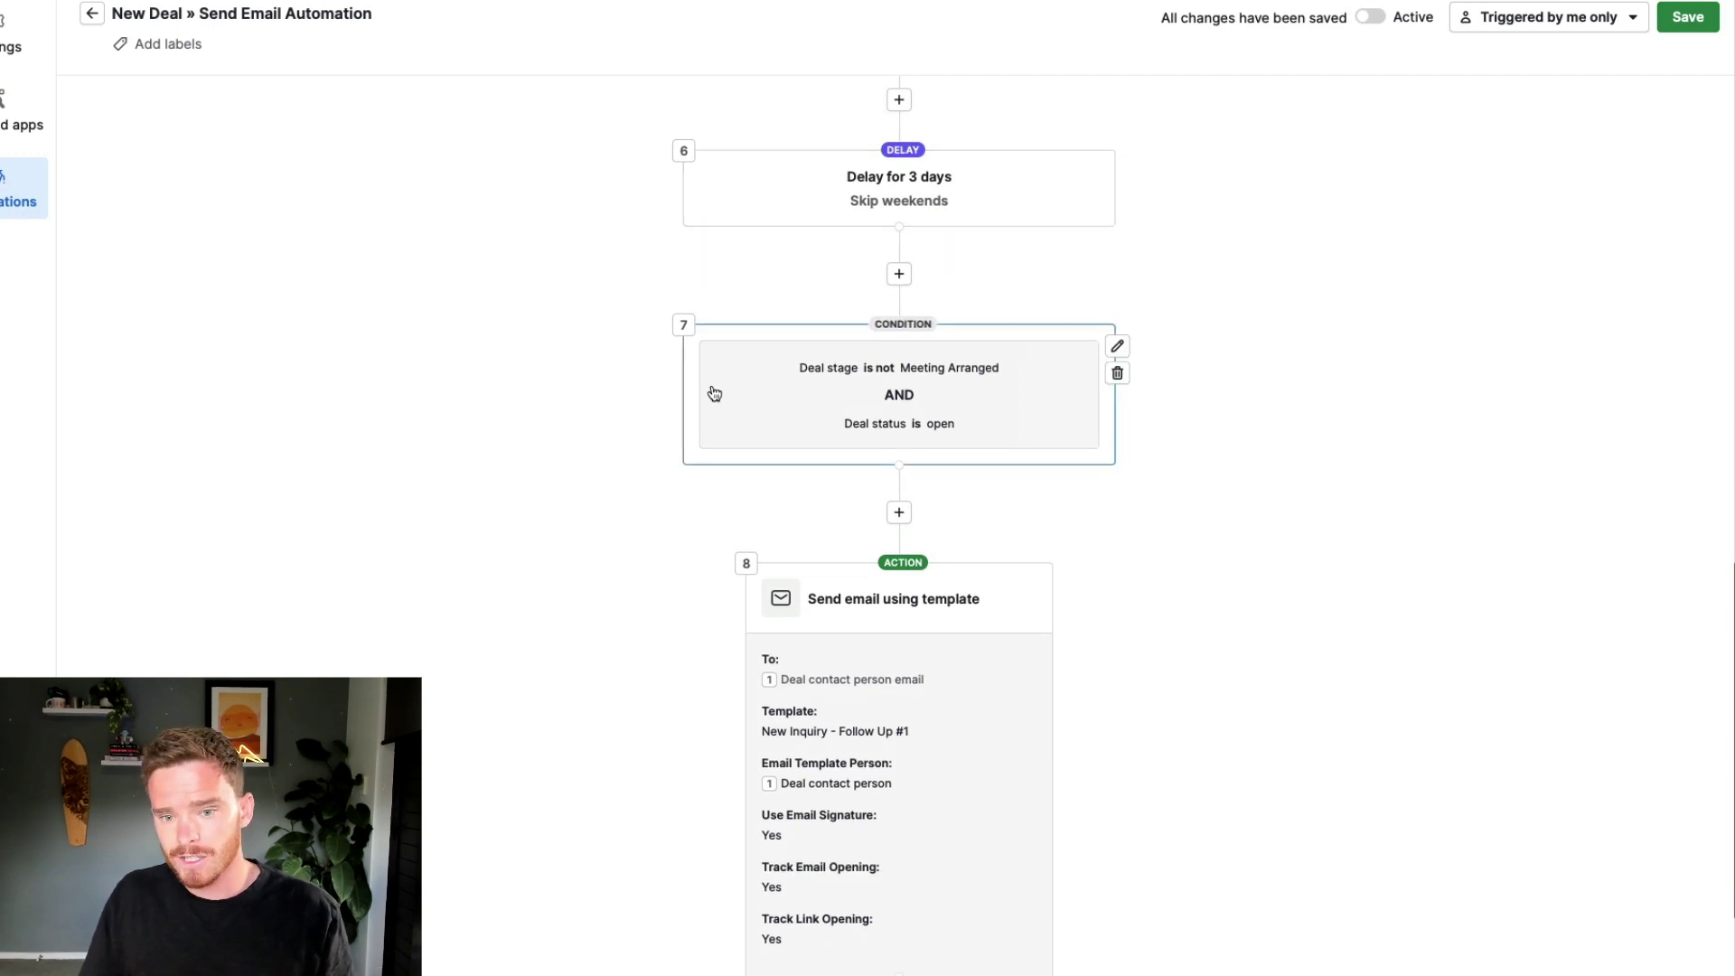
- Add a 5-day delay that skips weekends after the Follow Up #1 email and apply it
scroll(985, 373, "down", 2)
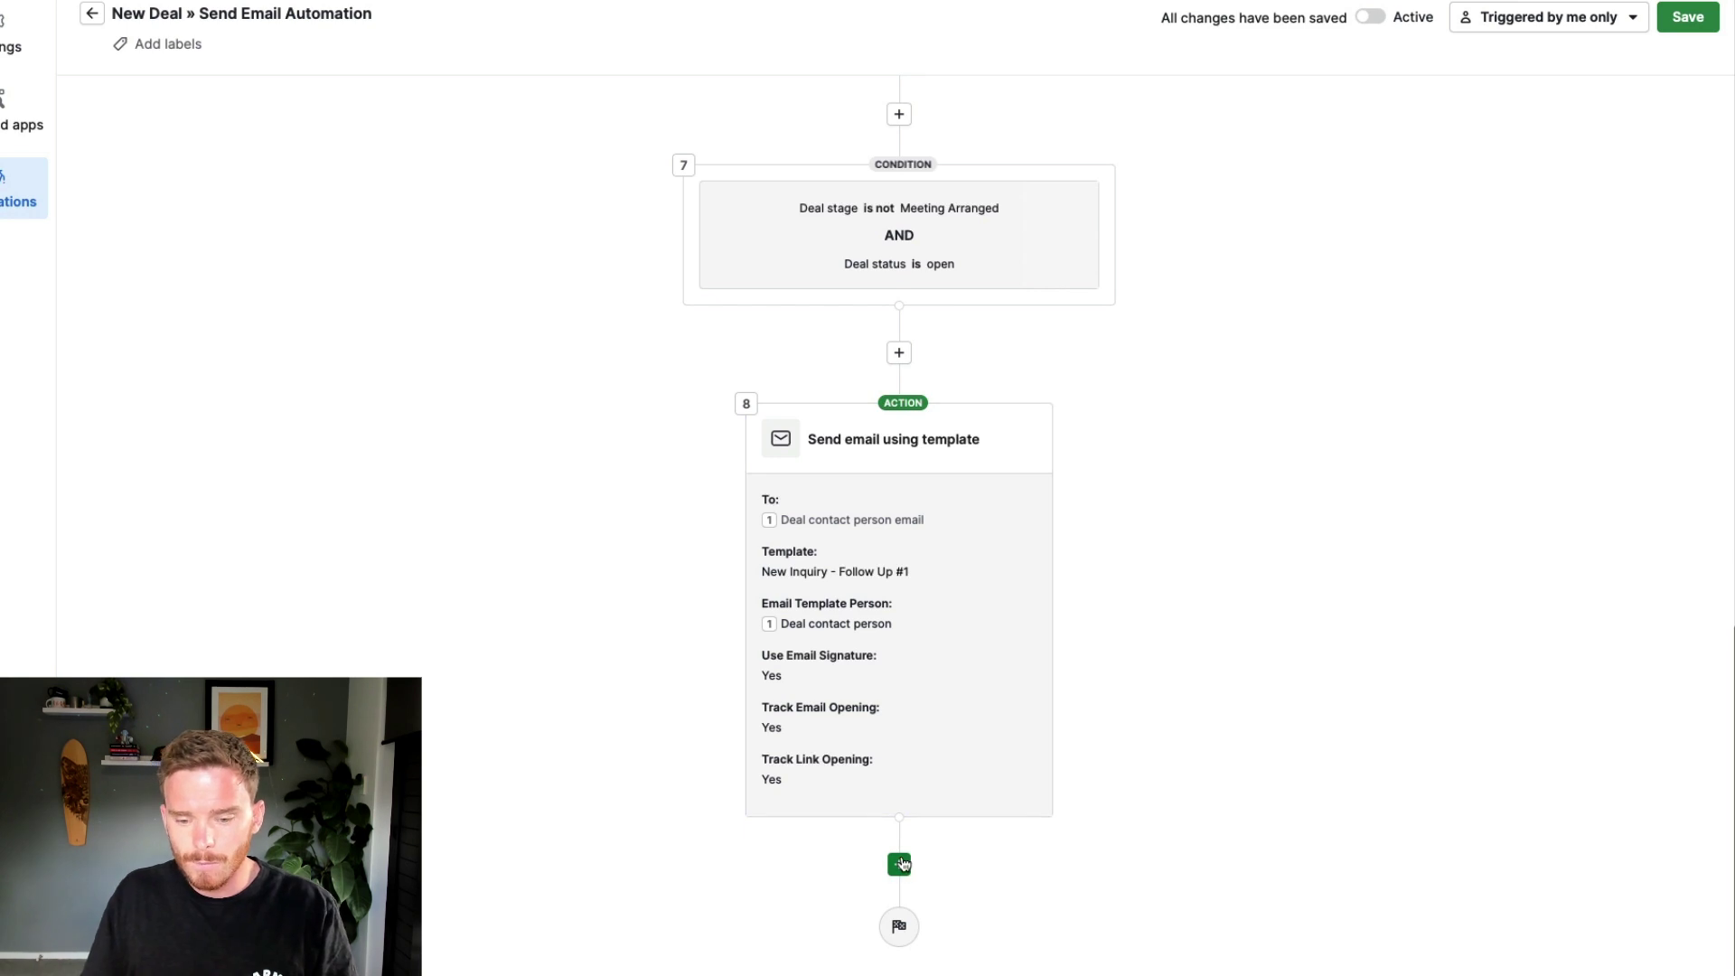
left_click(900, 866)
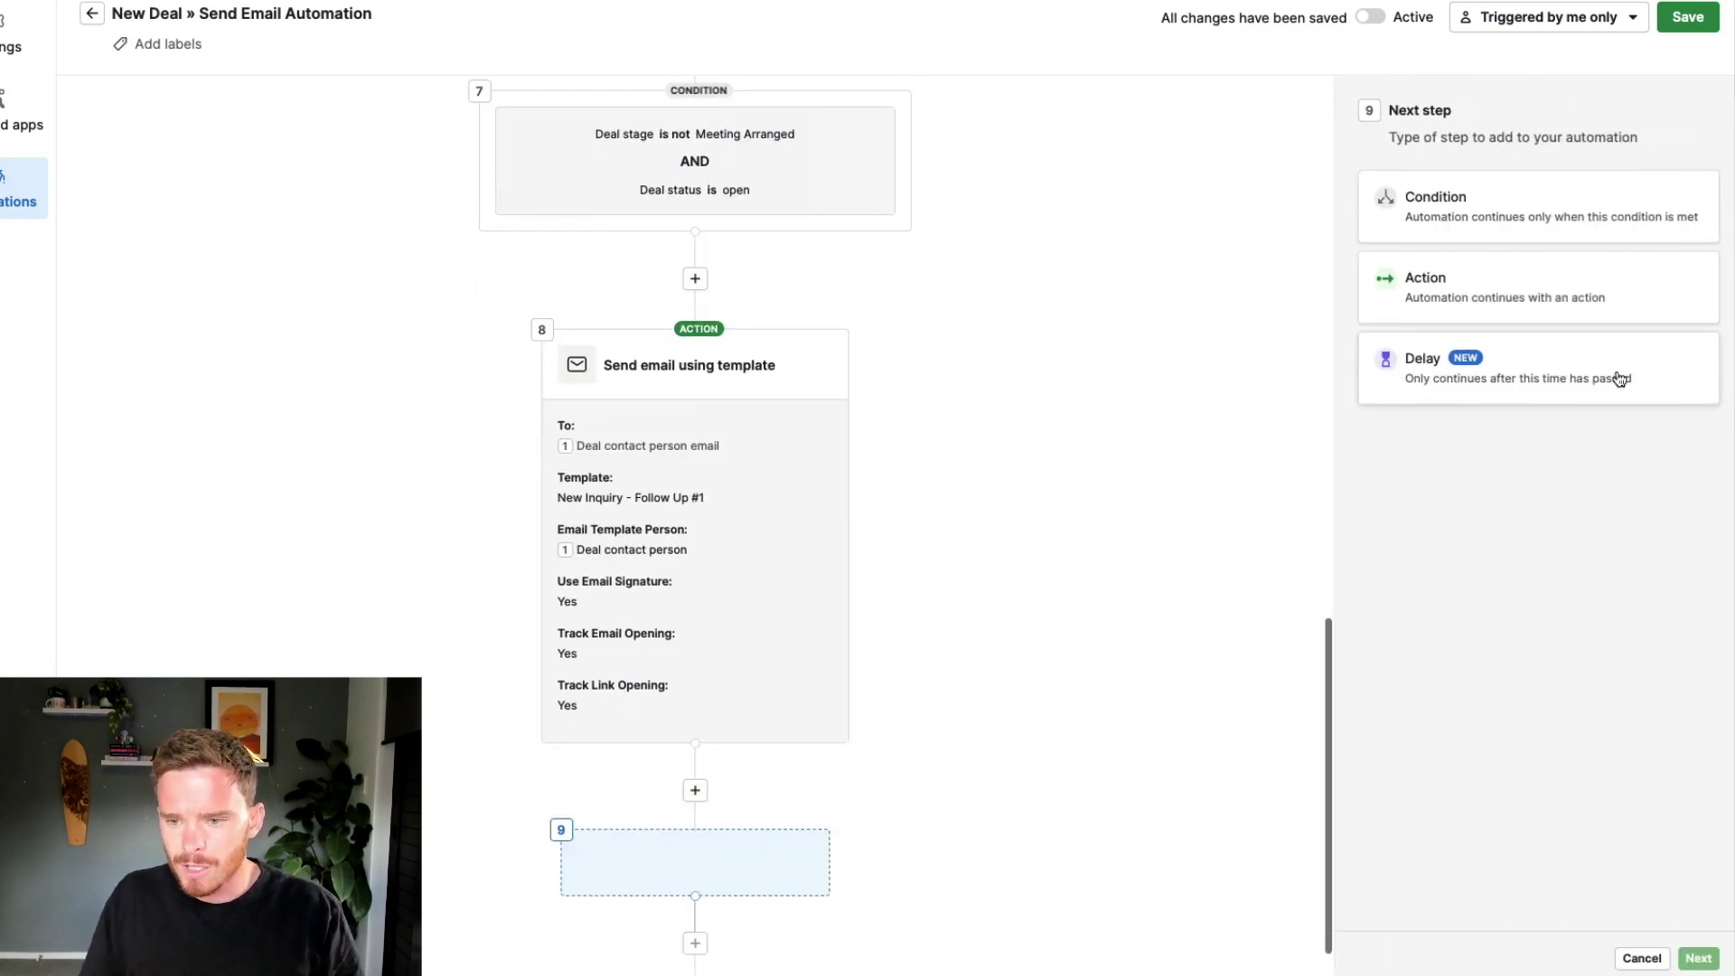
left_click(1510, 390)
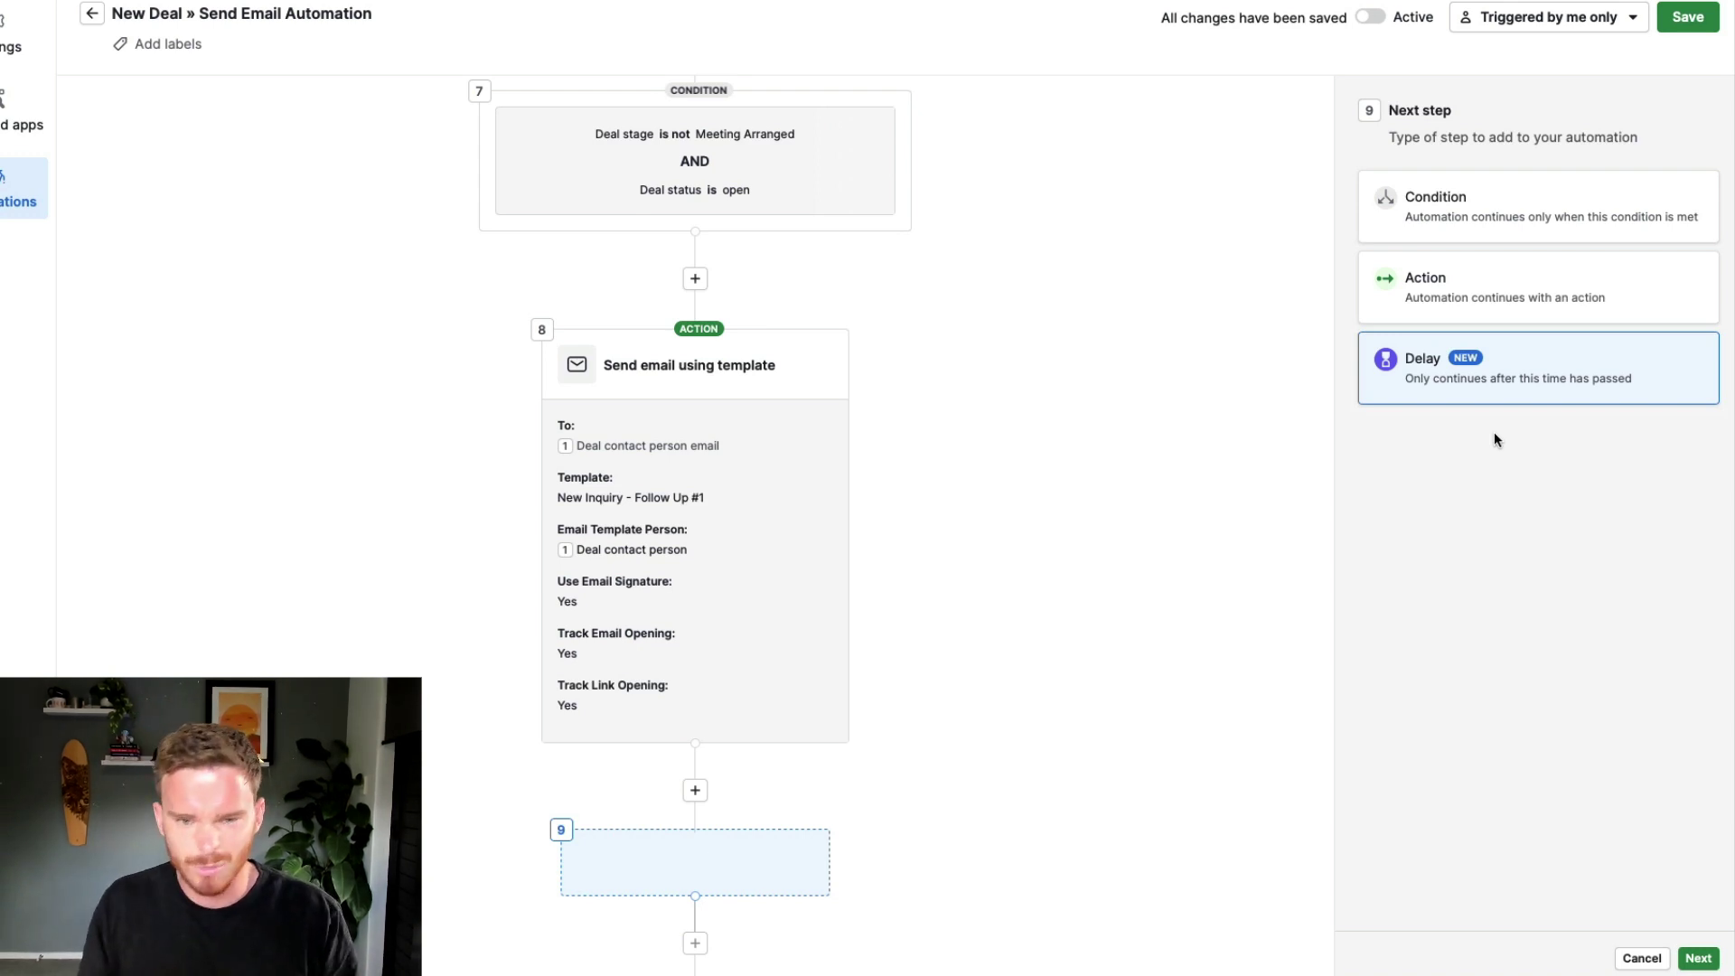
left_click(1698, 957)
left_click(1482, 162)
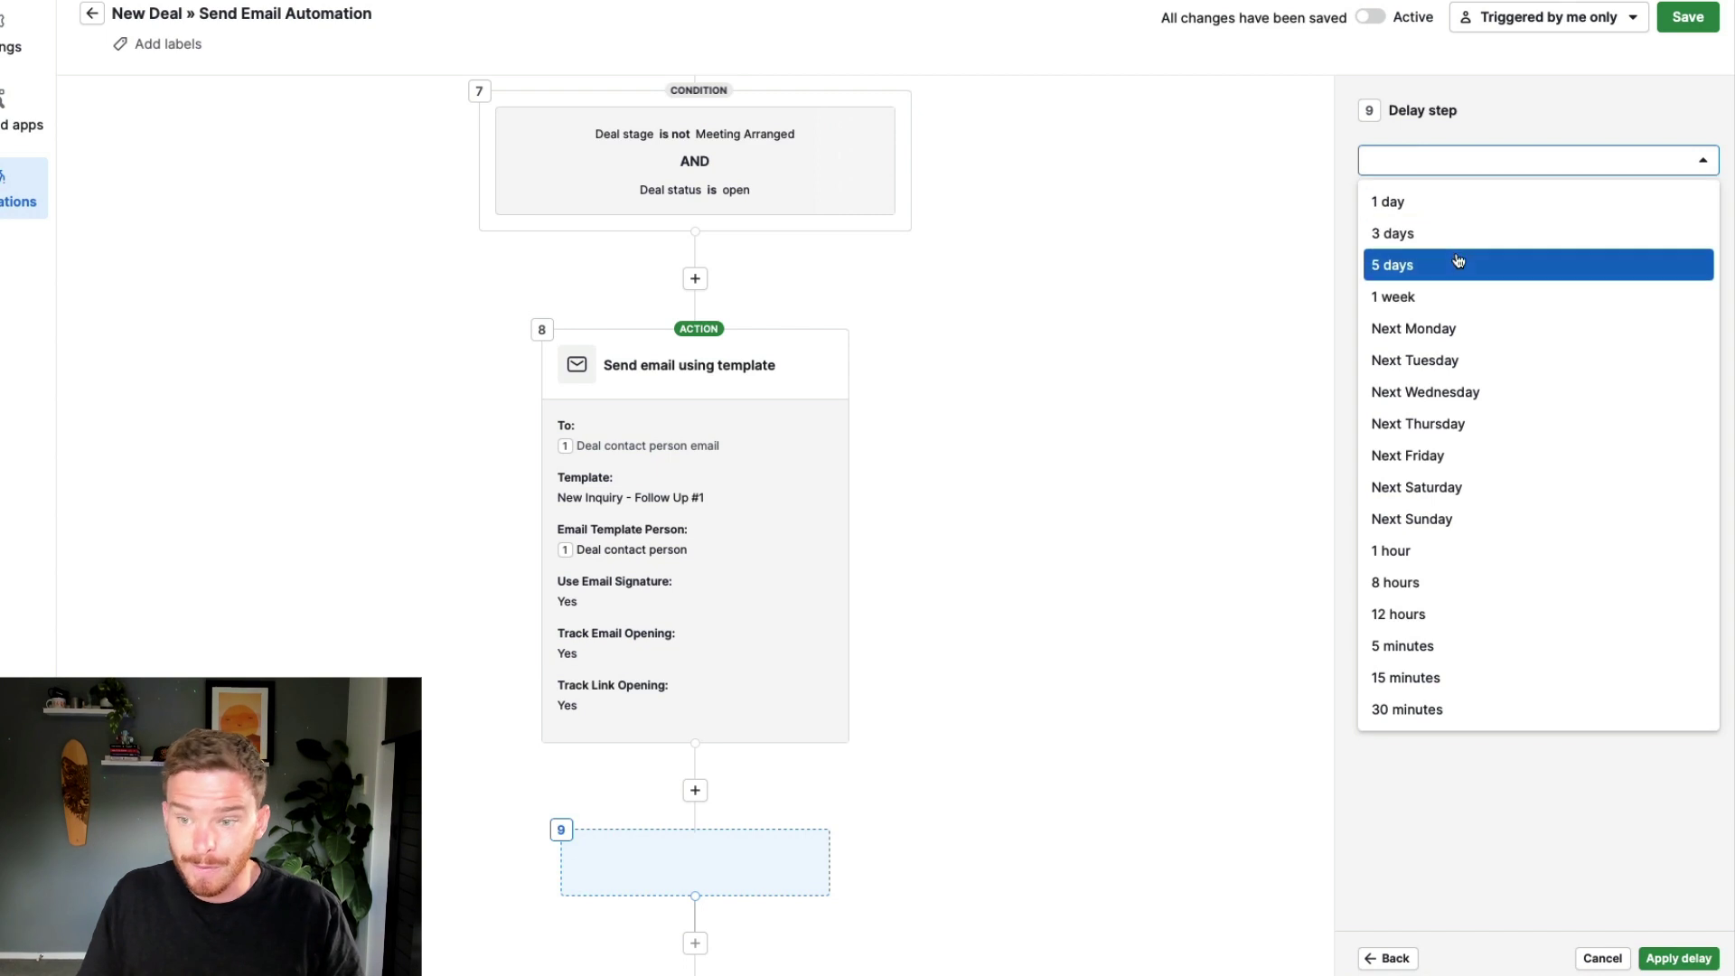
left_click(1455, 268)
left_click(1365, 195)
left_click(1679, 956)
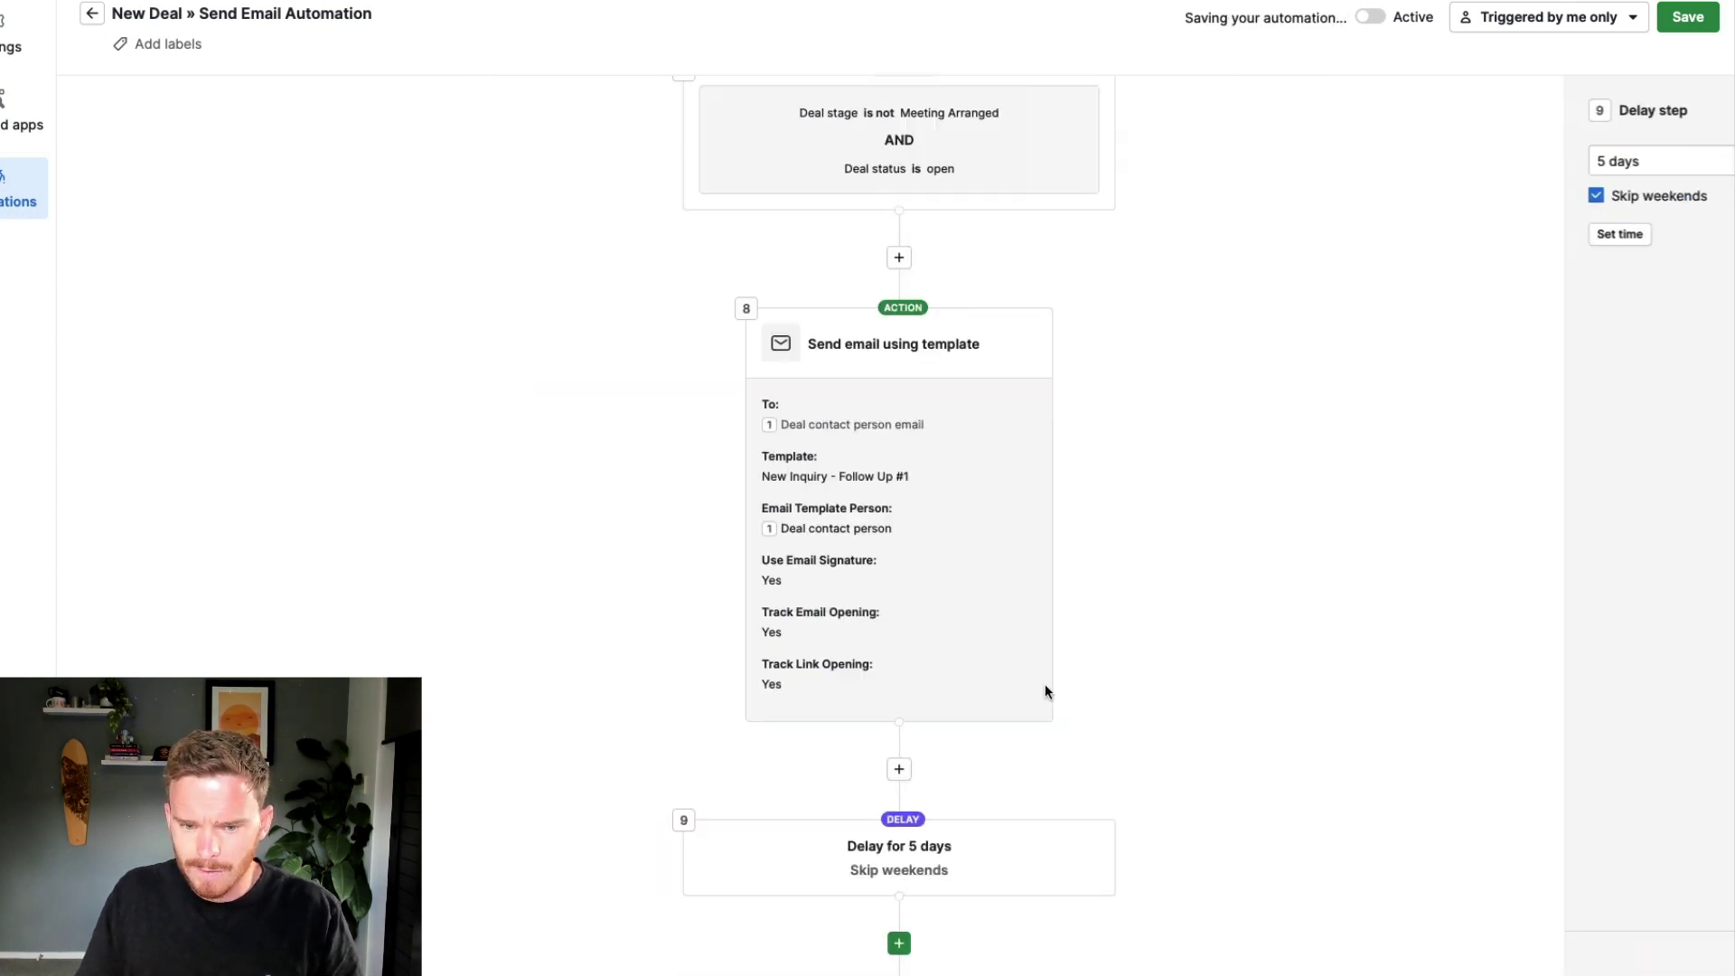
- Add a condition step after the 5-day delay requiring that Deal stage is not Meeting Arranged
left_click(899, 854)
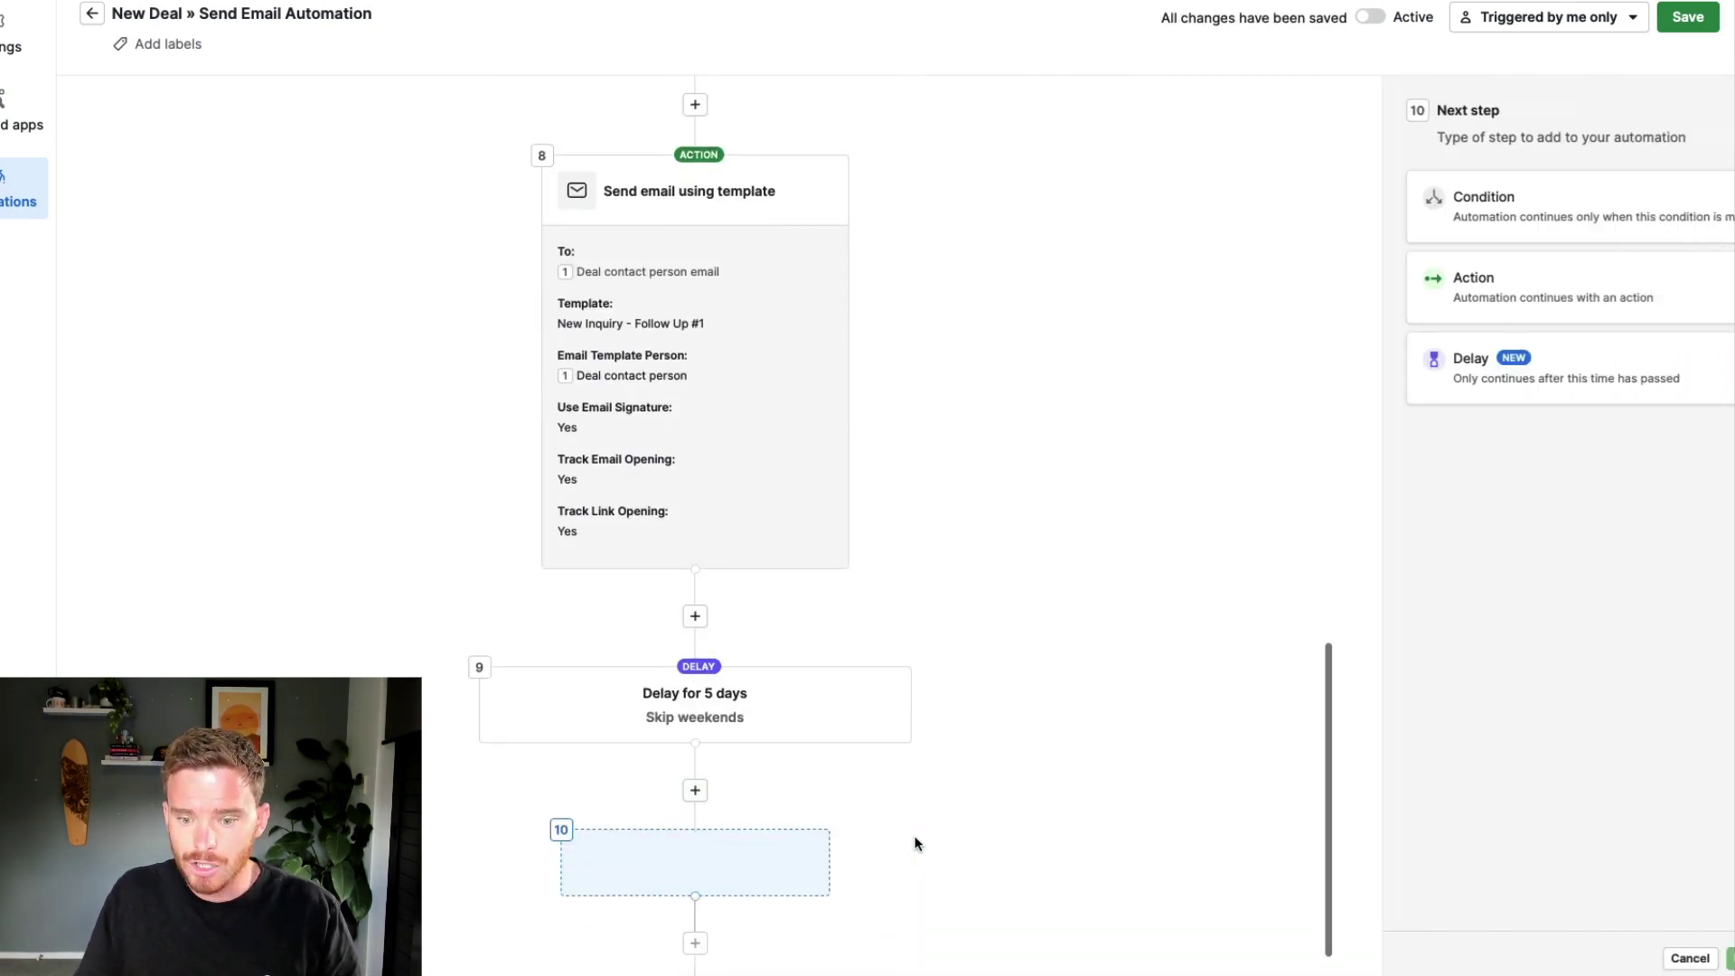
left_click(1495, 228)
left_click(1695, 958)
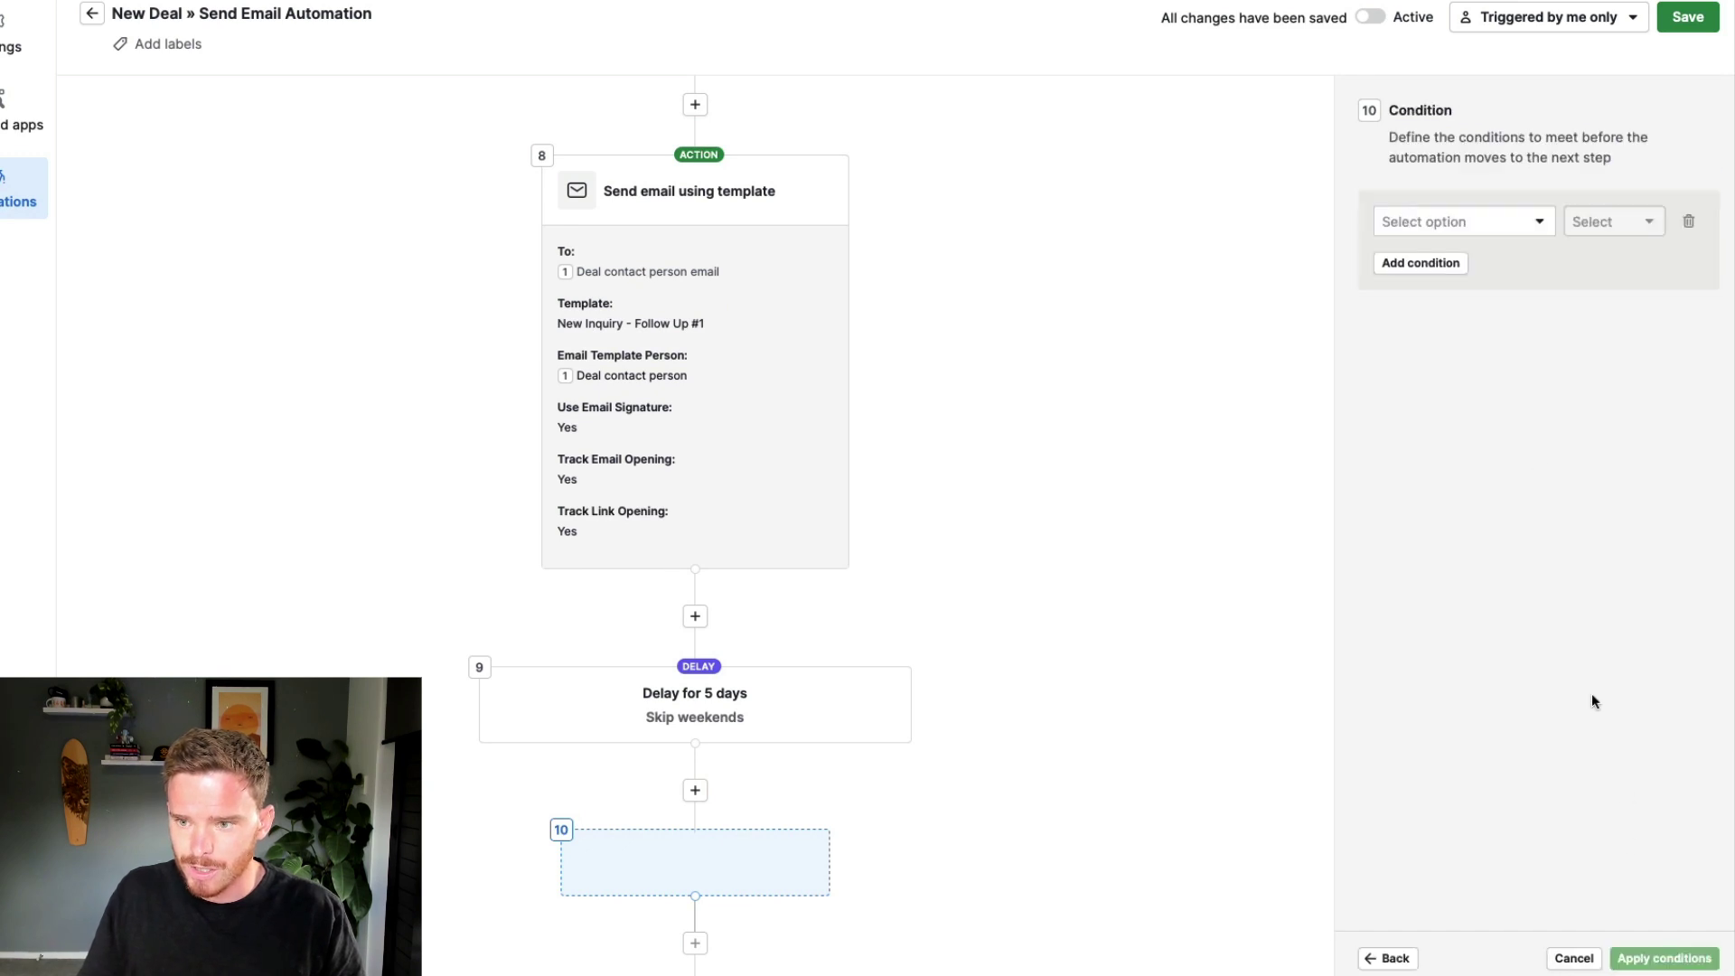
left_click(1498, 230)
type("stage")
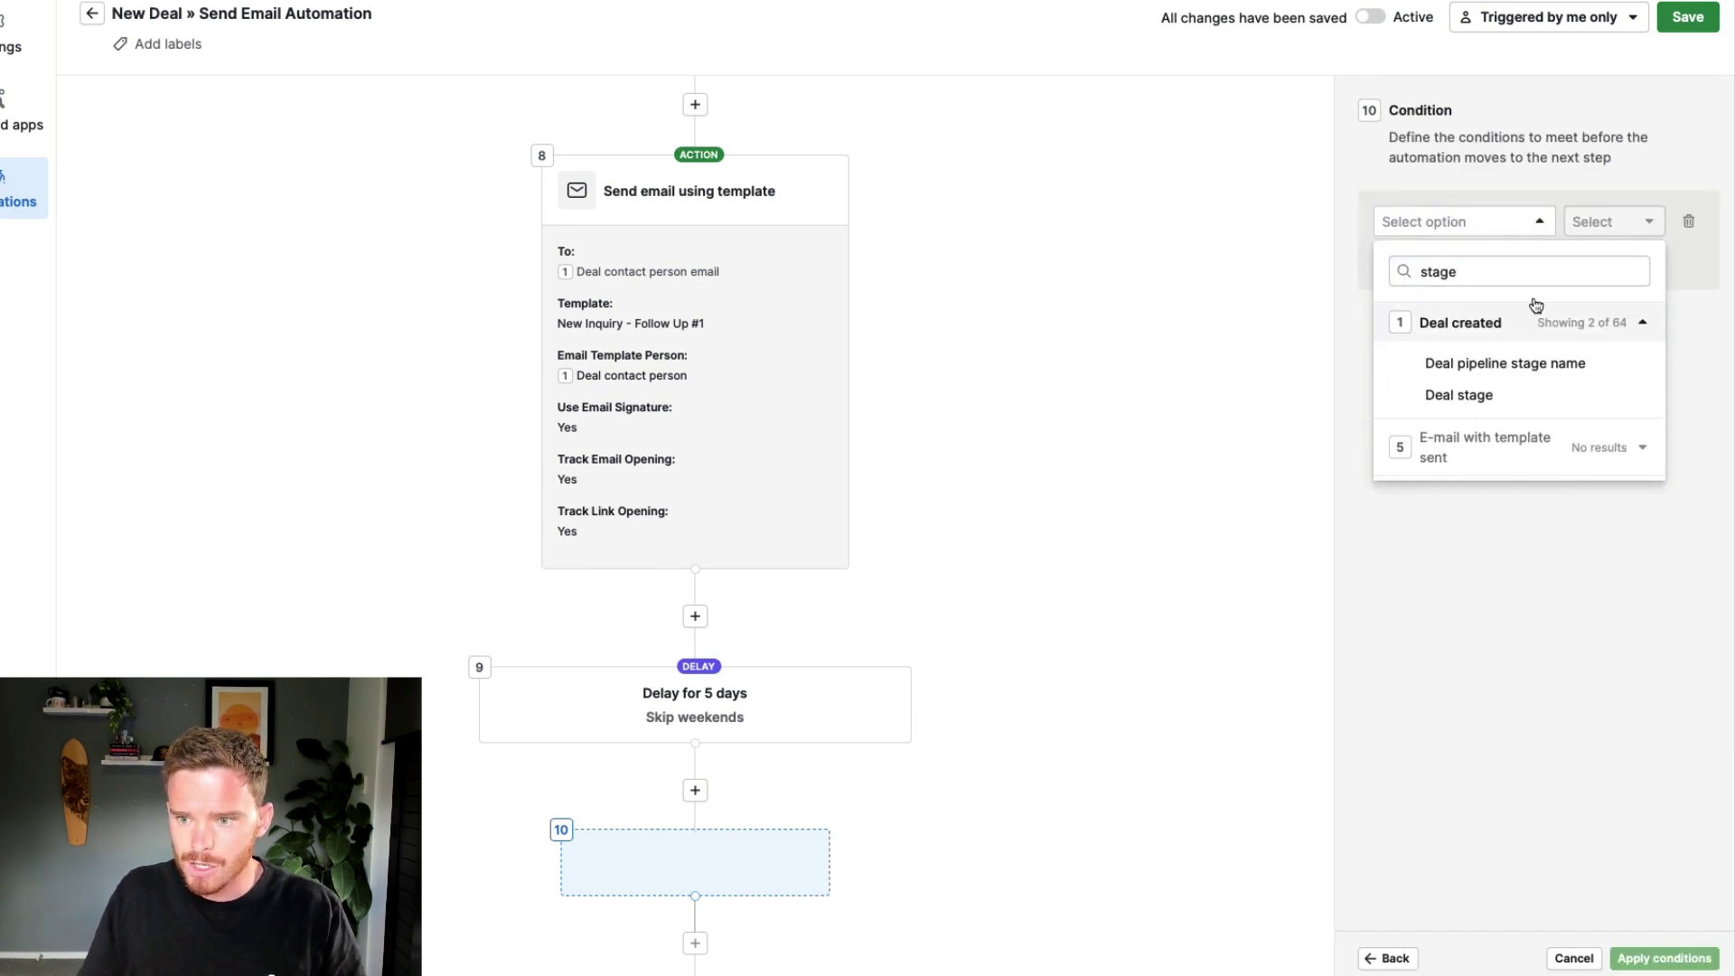
left_click(1478, 396)
left_click(1603, 221)
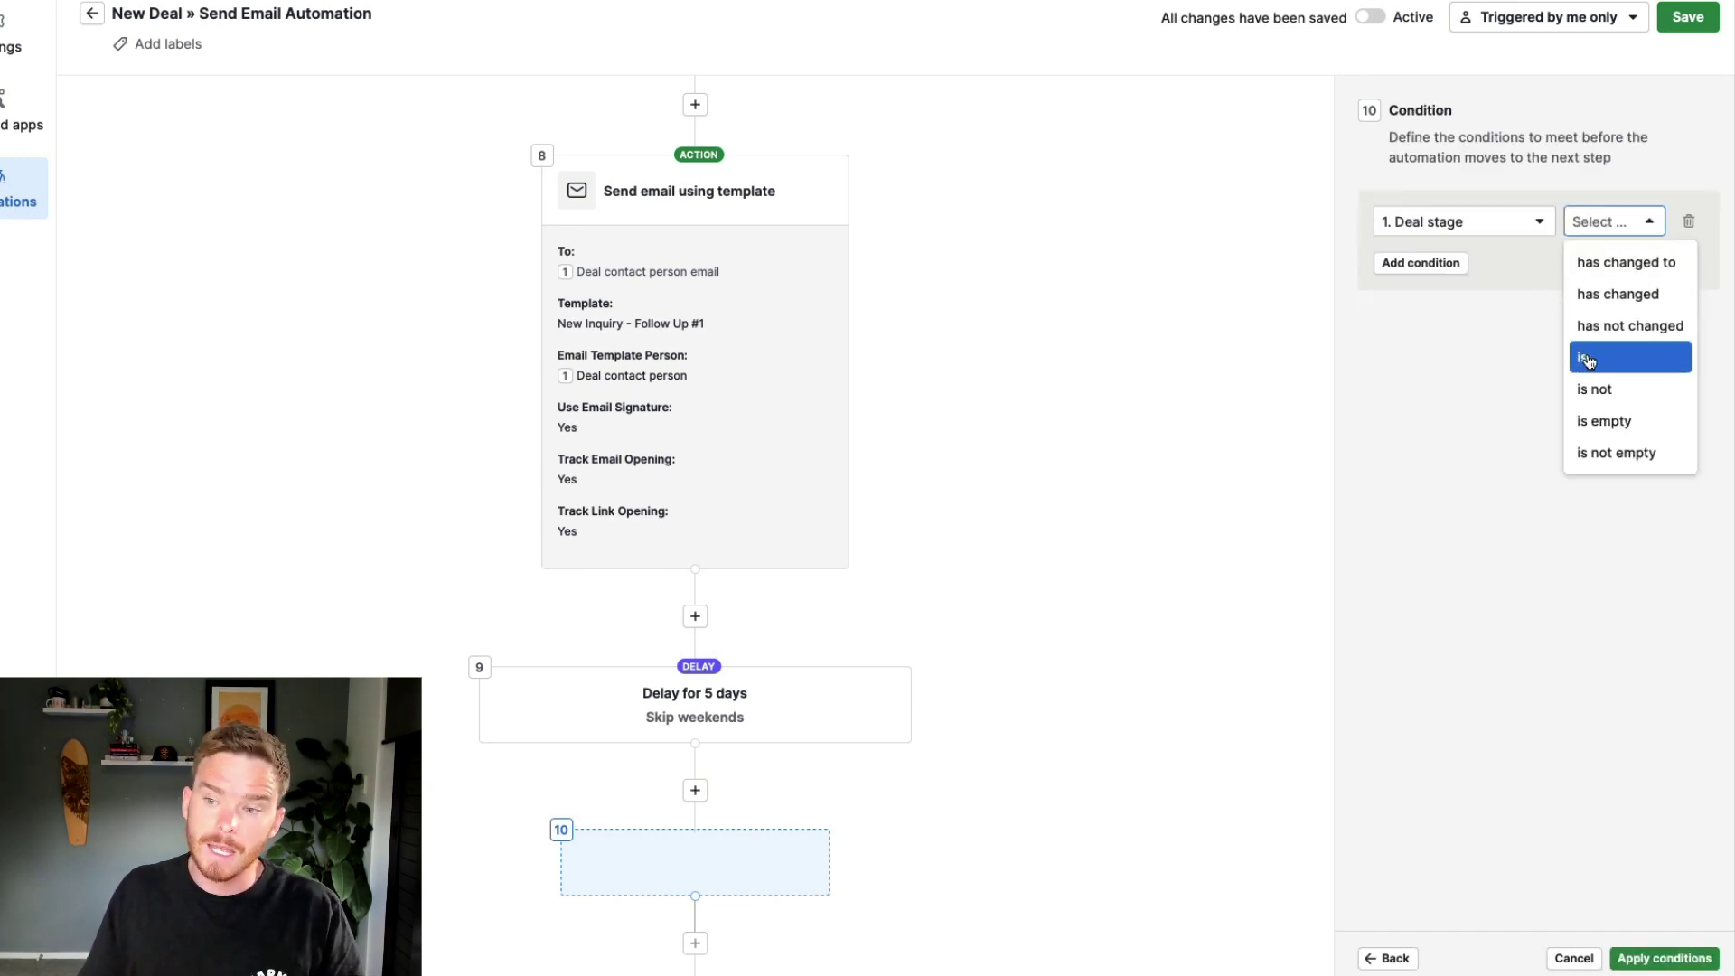
left_click(1617, 393)
left_click(1447, 262)
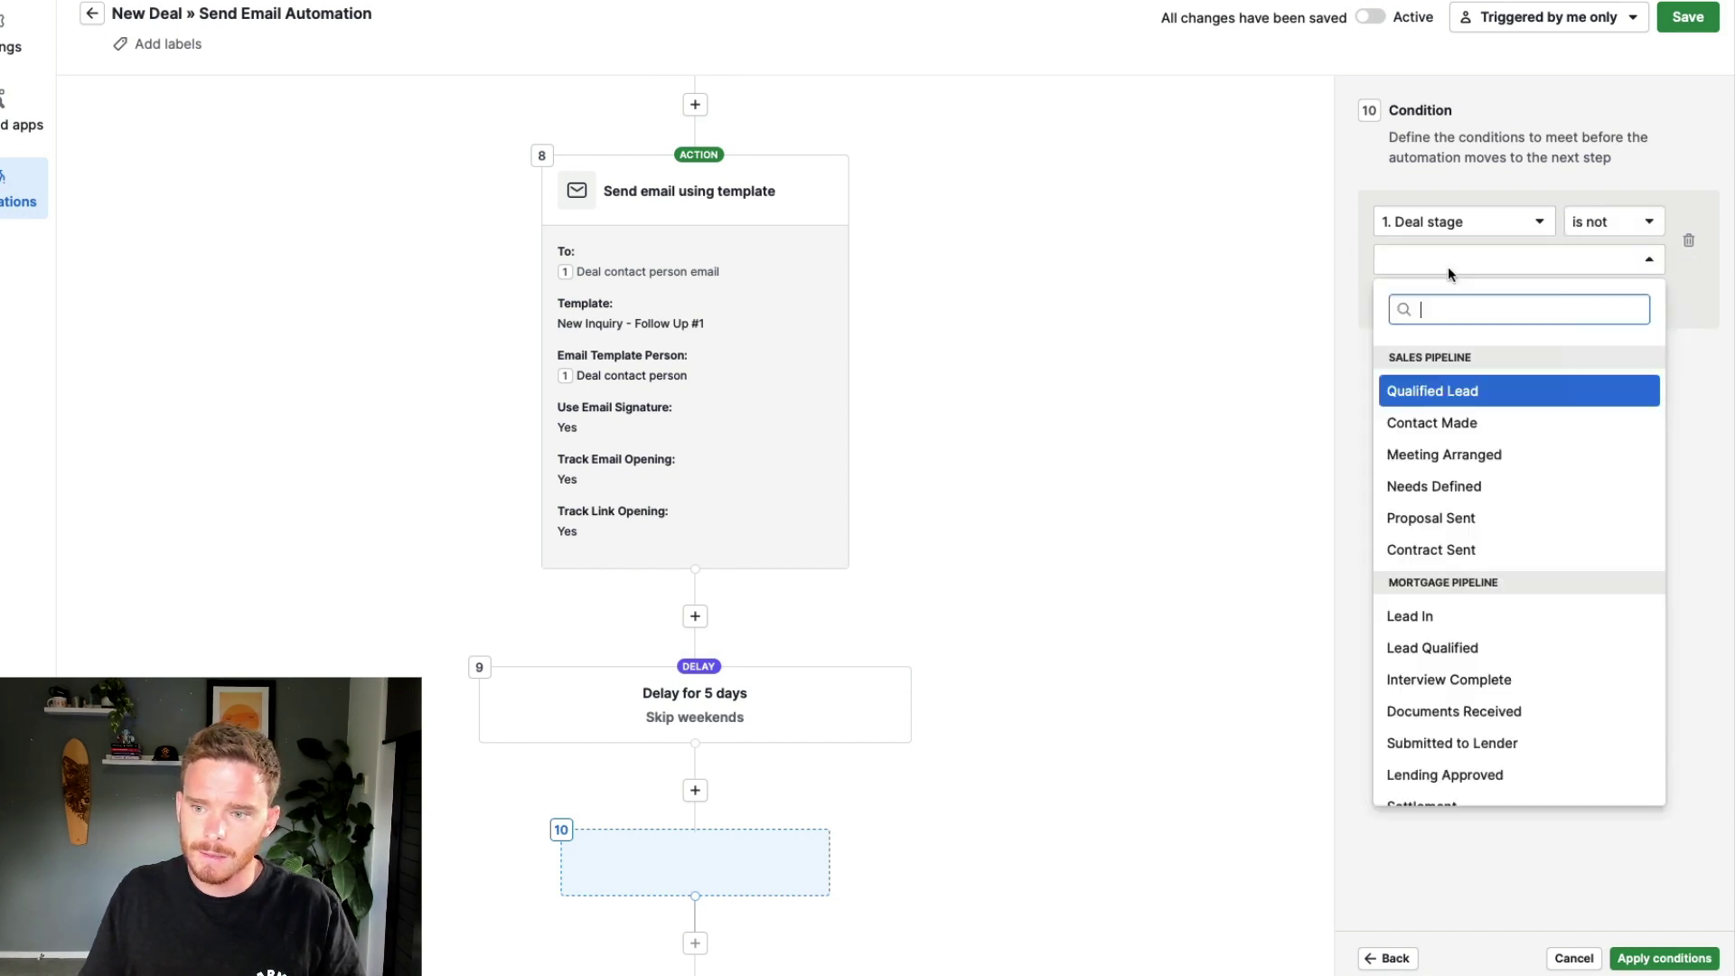
left_click(1446, 453)
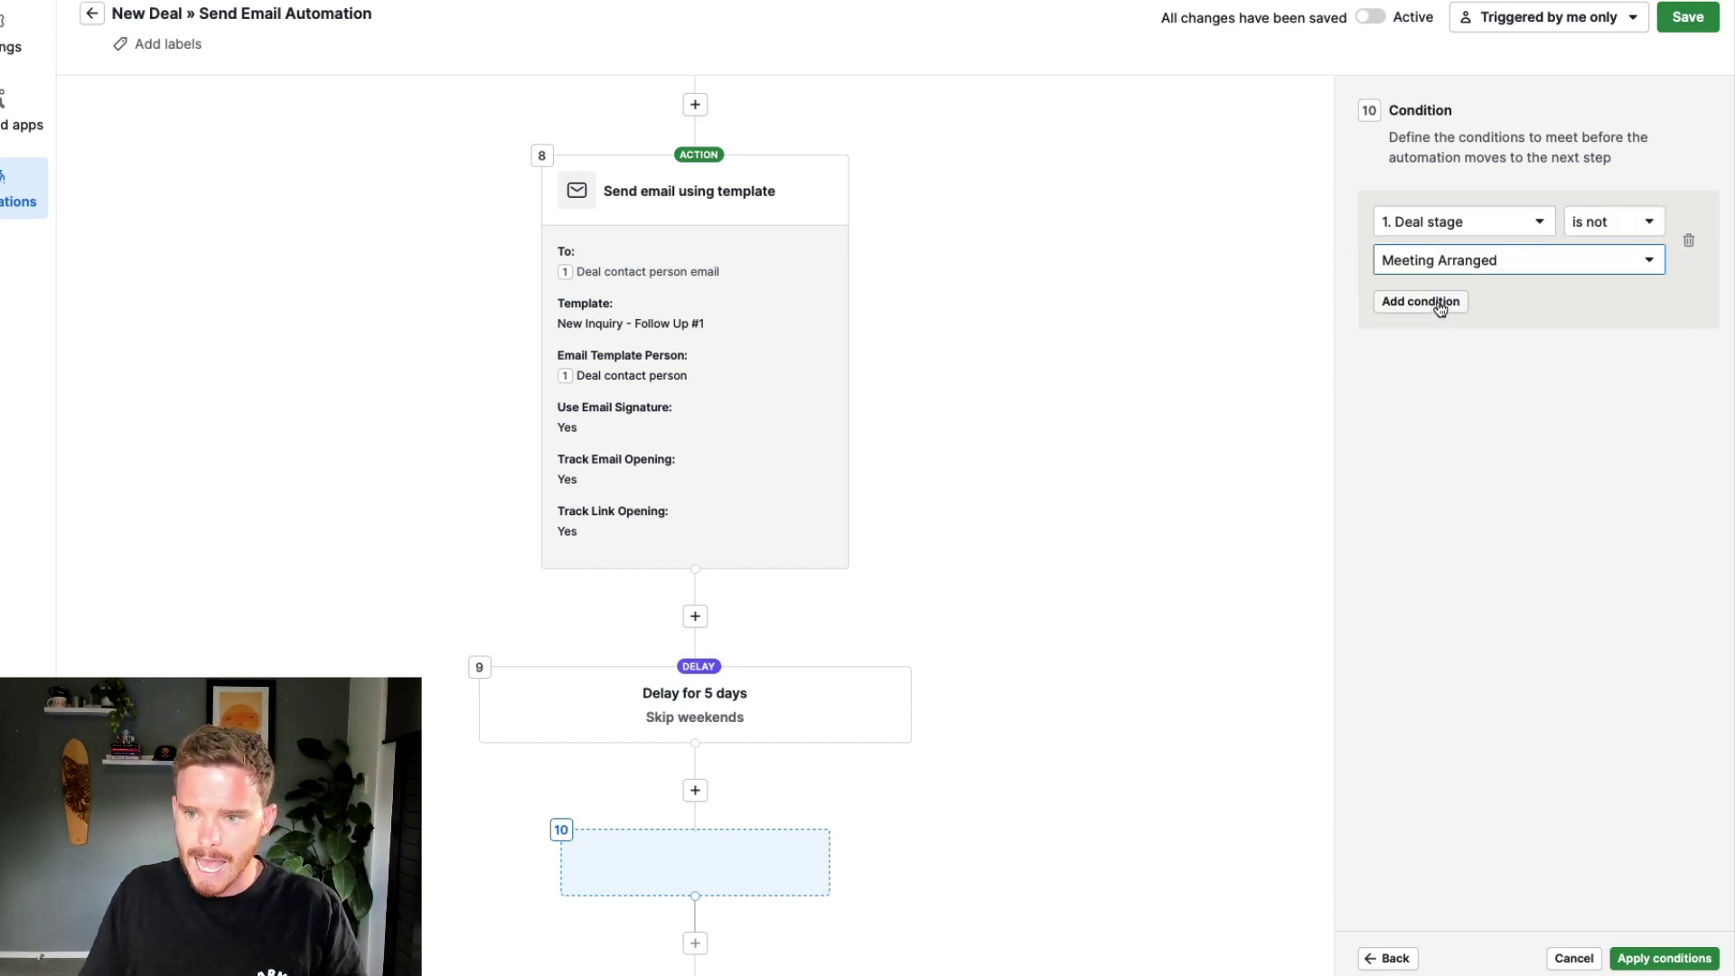
- Add an AND condition requiring that Deal status is open to the step after the 5-day delay, and apply the conditions
left_click(1440, 302)
left_click(1440, 331)
type("deal")
left_click(1446, 534)
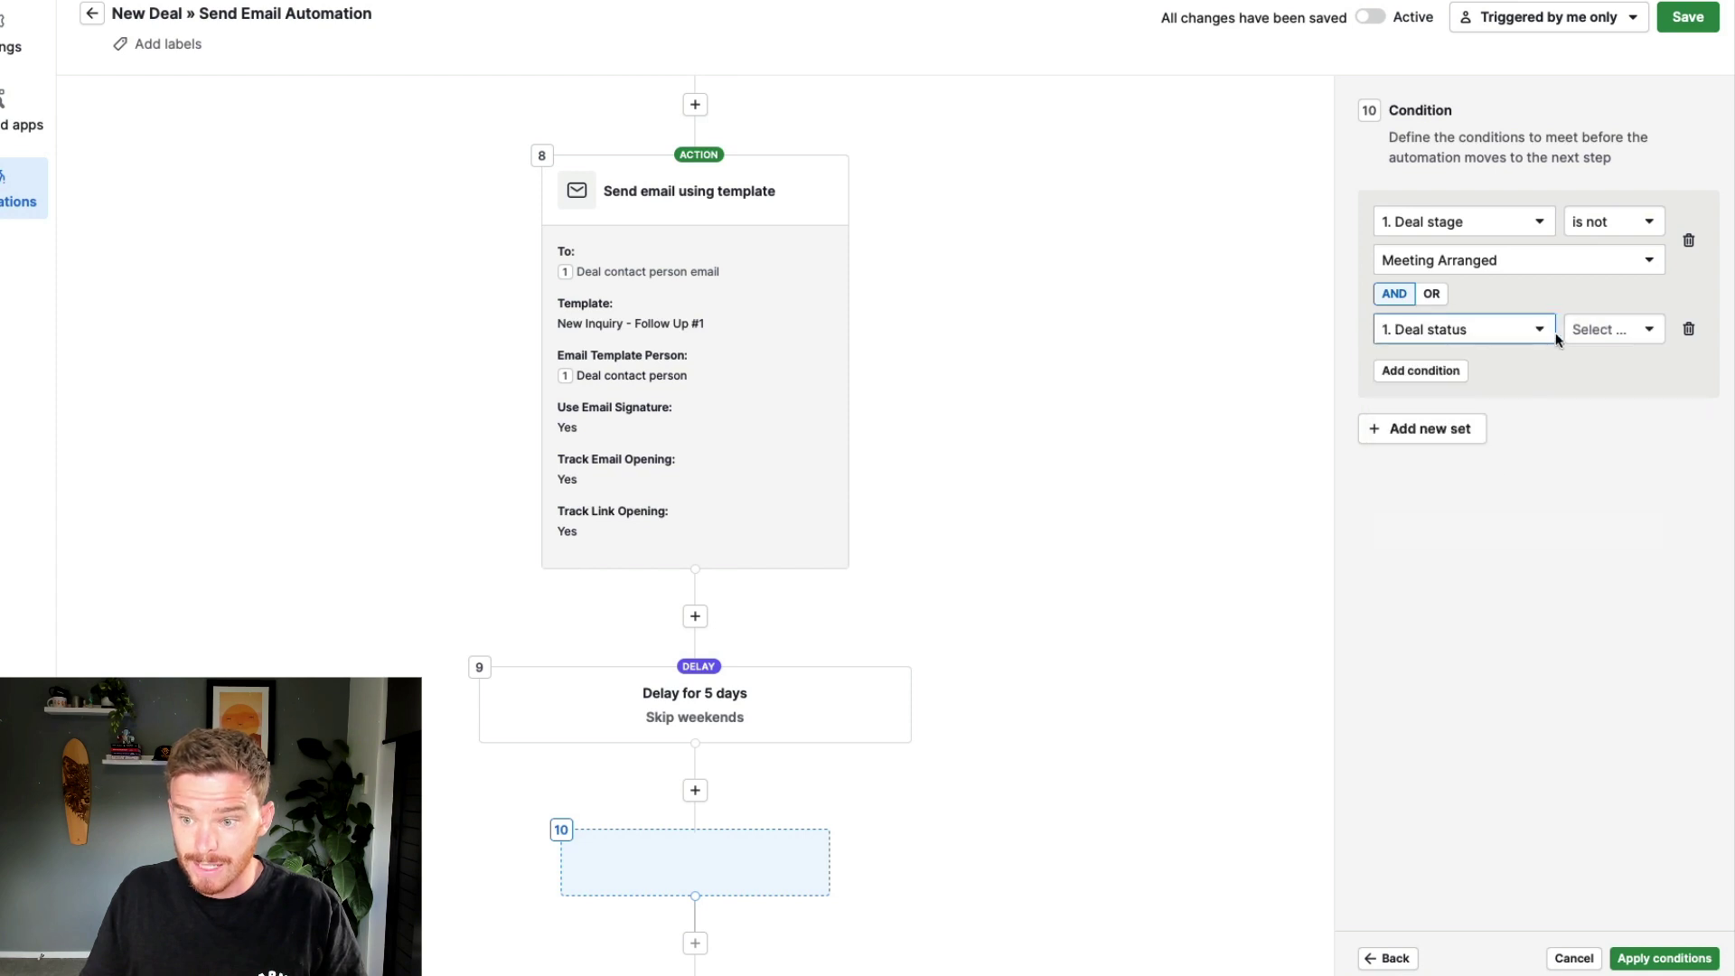
left_click(1581, 334)
left_click(1582, 464)
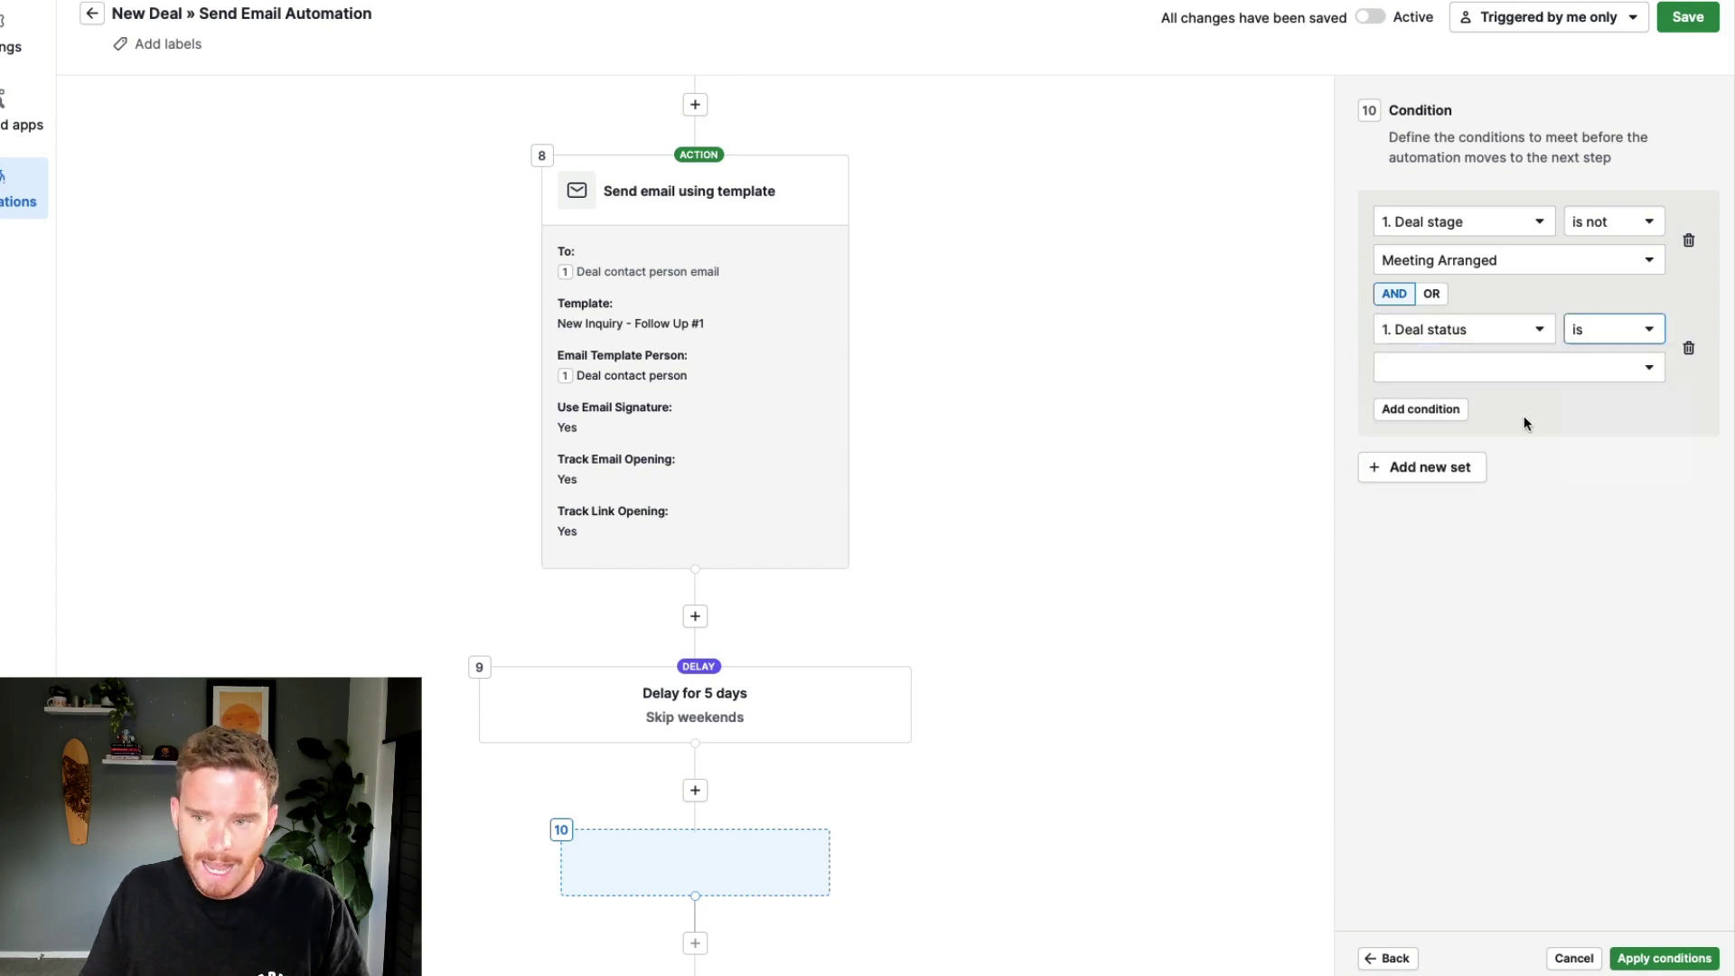
left_click(1475, 380)
left_click(1464, 567)
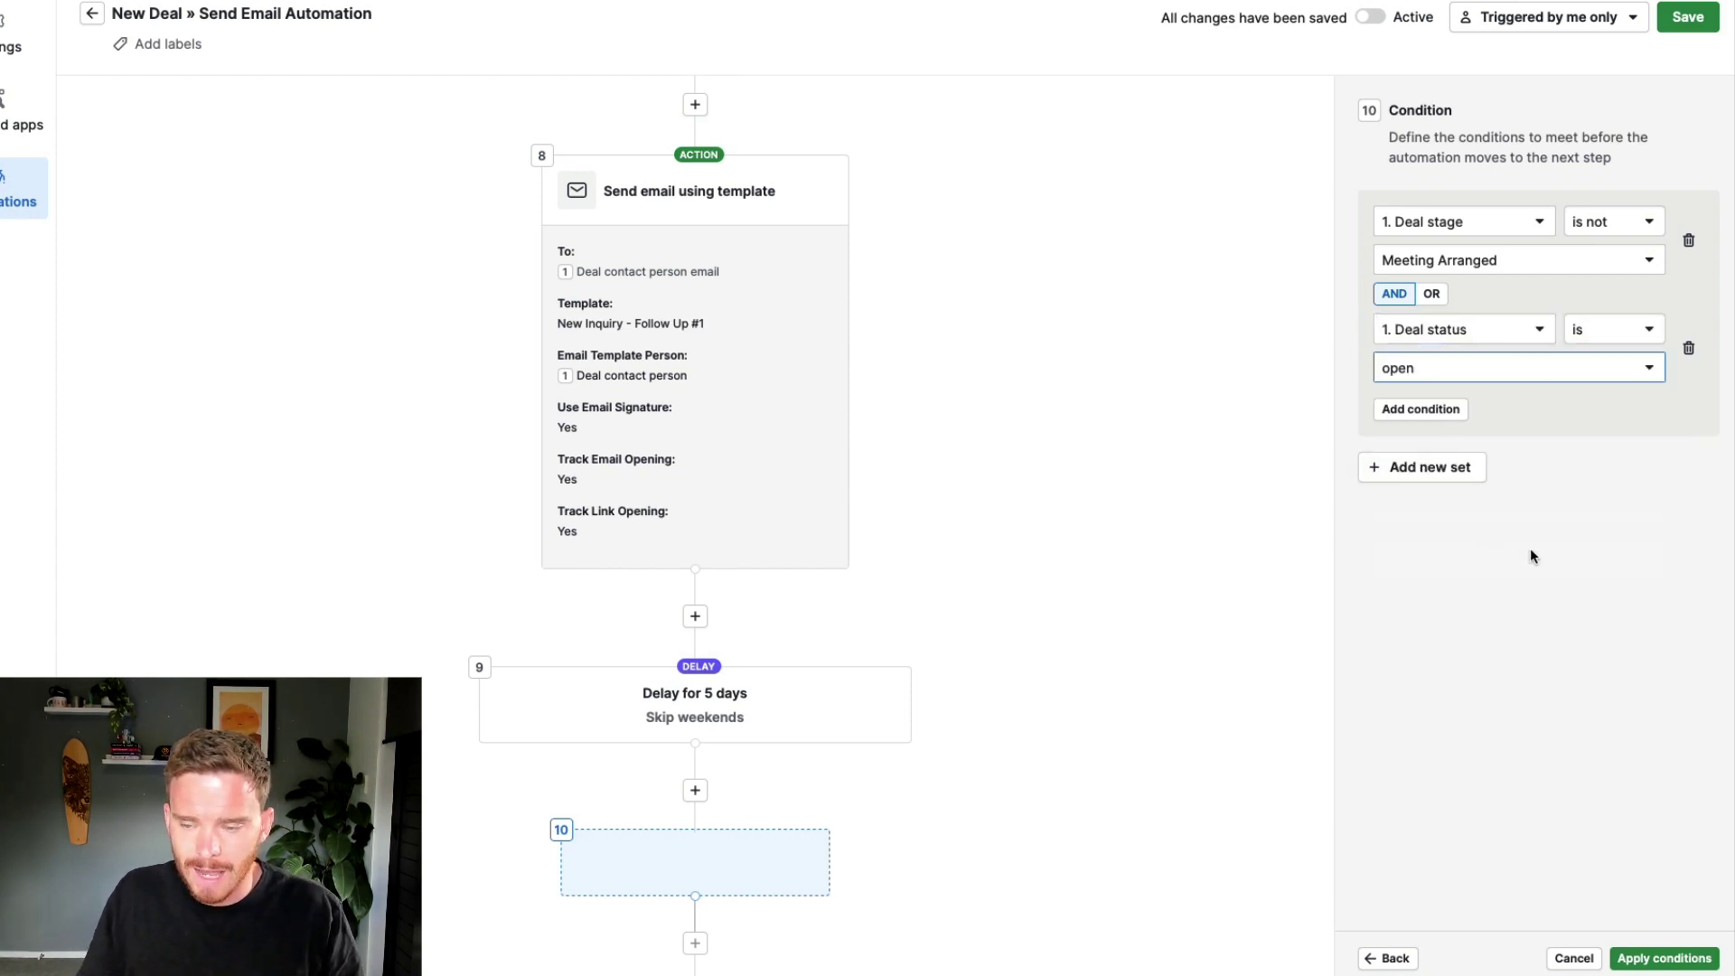
left_click(1652, 959)
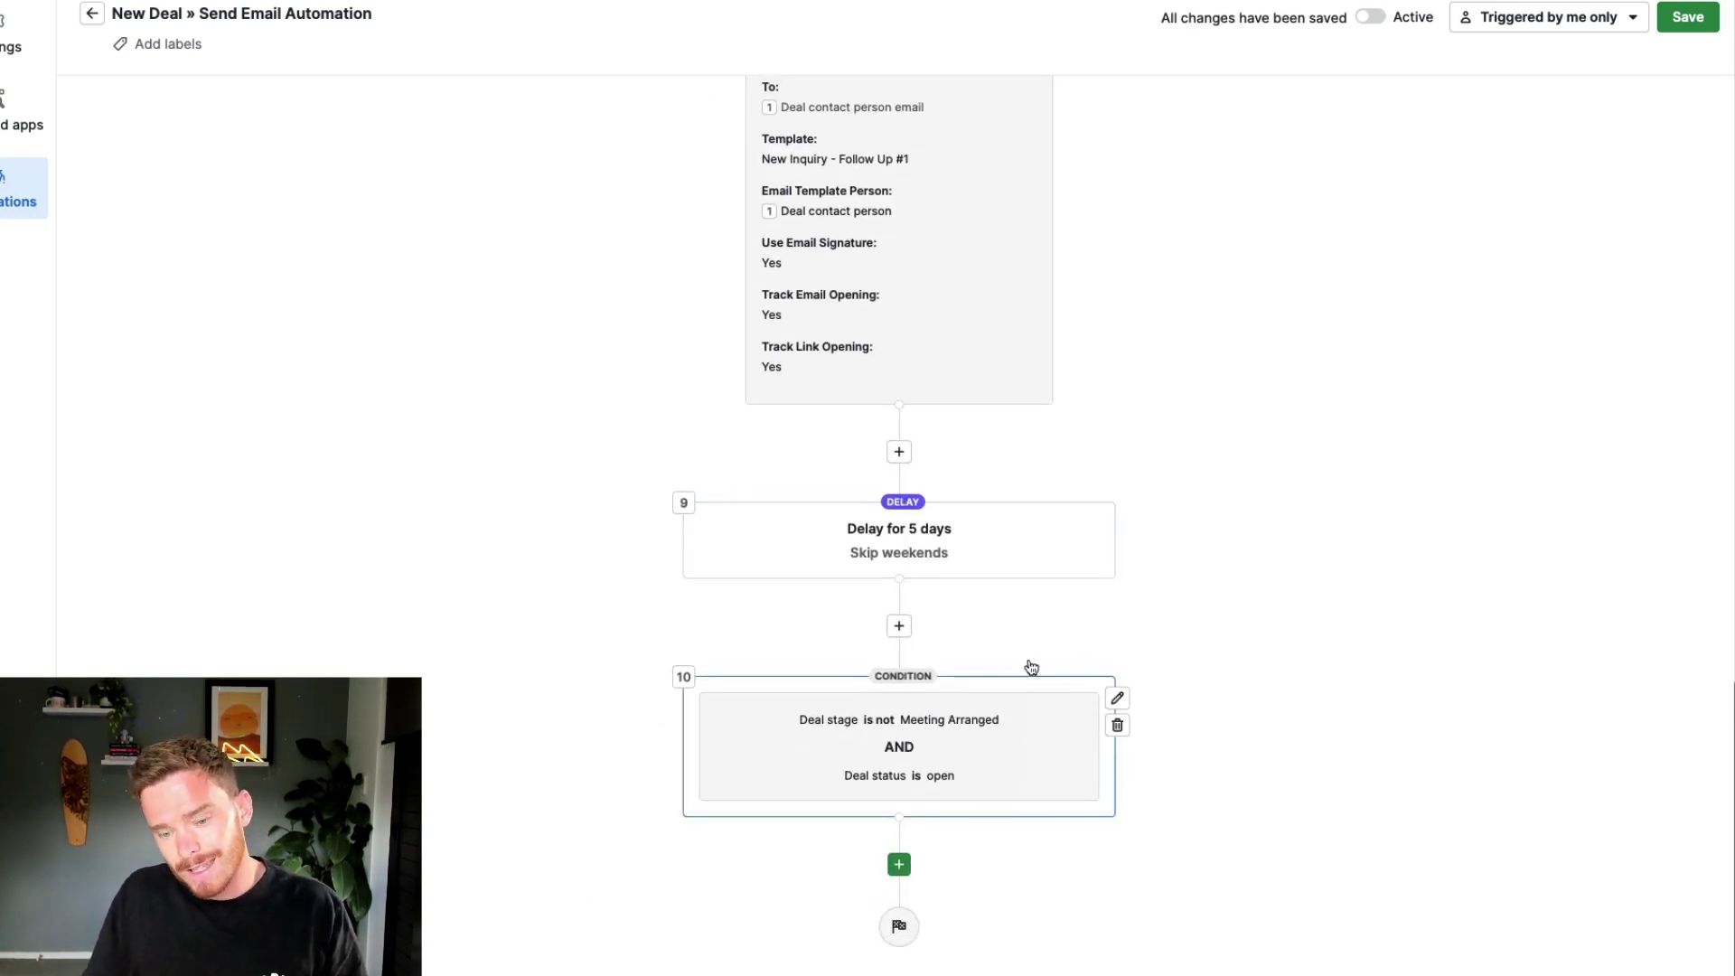
- Add an Update deal fields action after the condition that follows the 5-day delay, and look through its available fields
left_click(899, 864)
left_click(1491, 287)
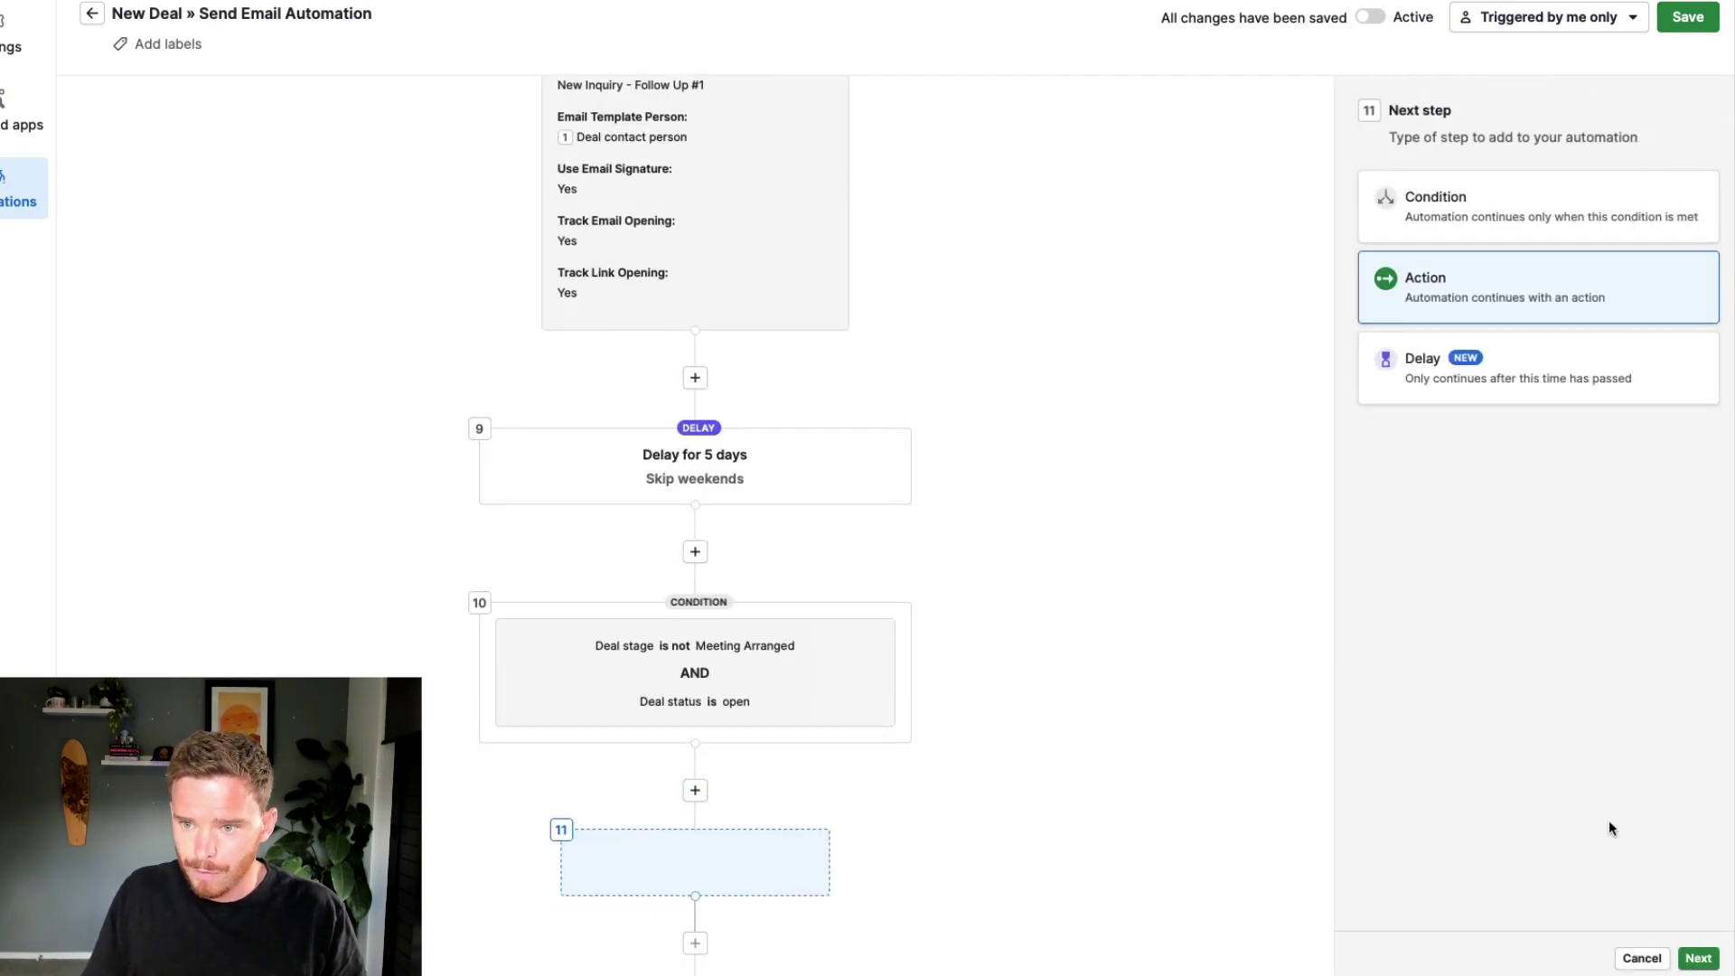
left_click(1680, 956)
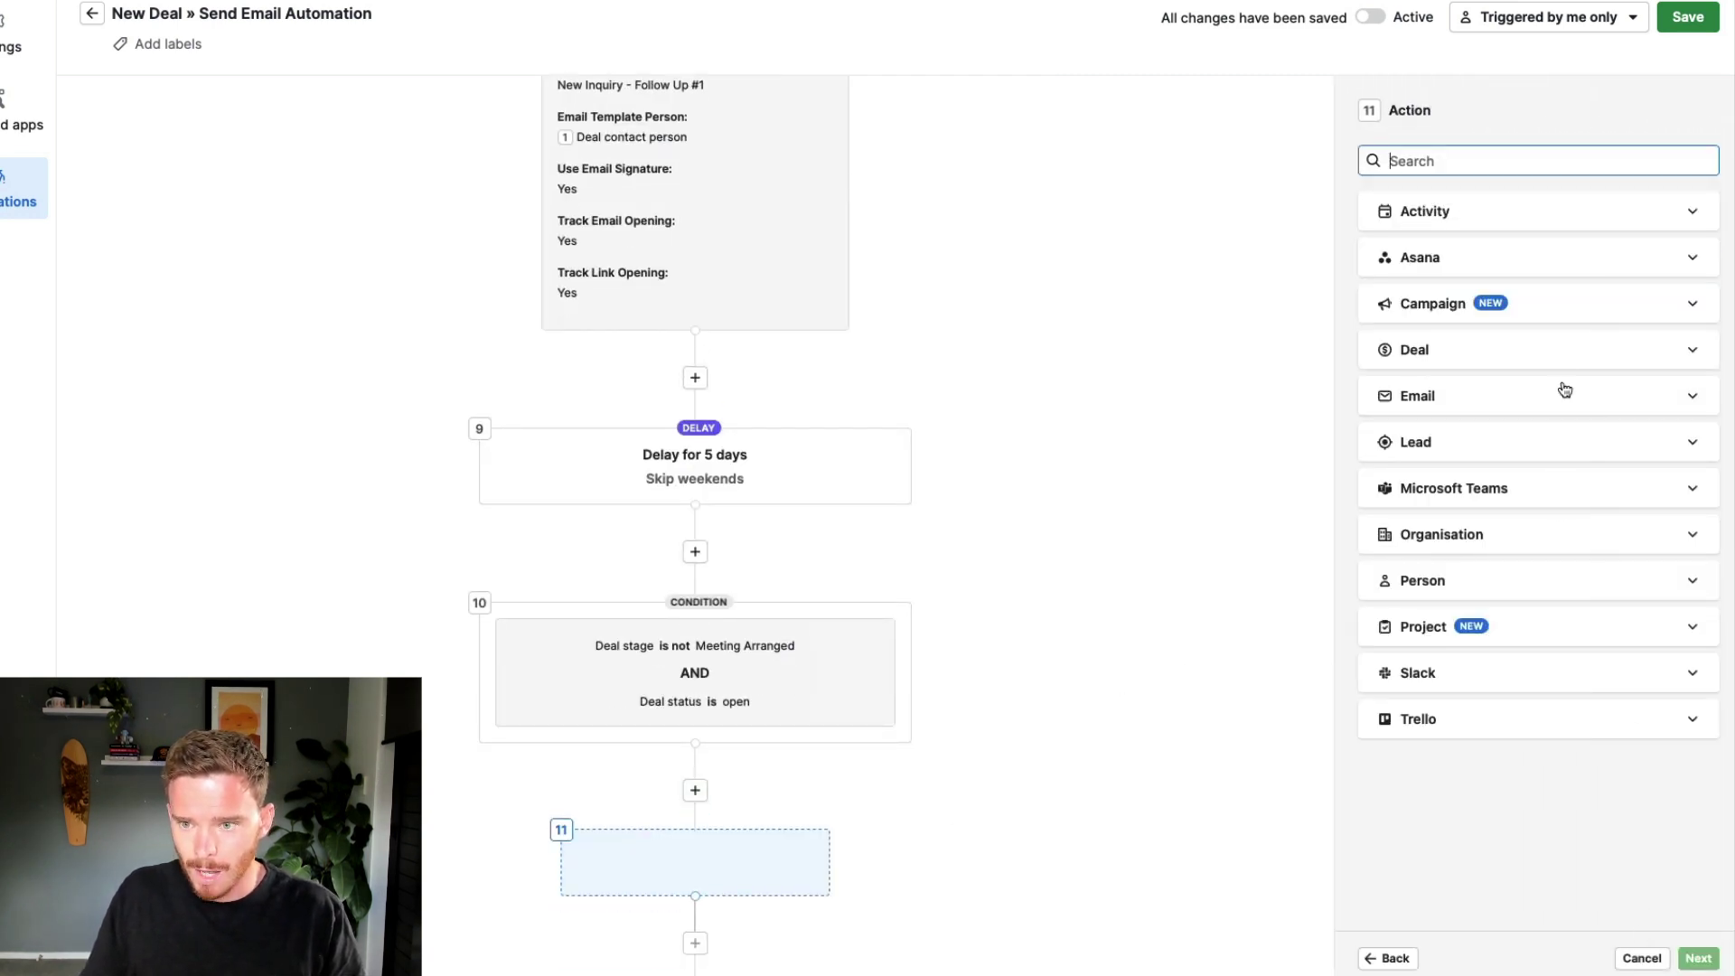
left_click(1437, 362)
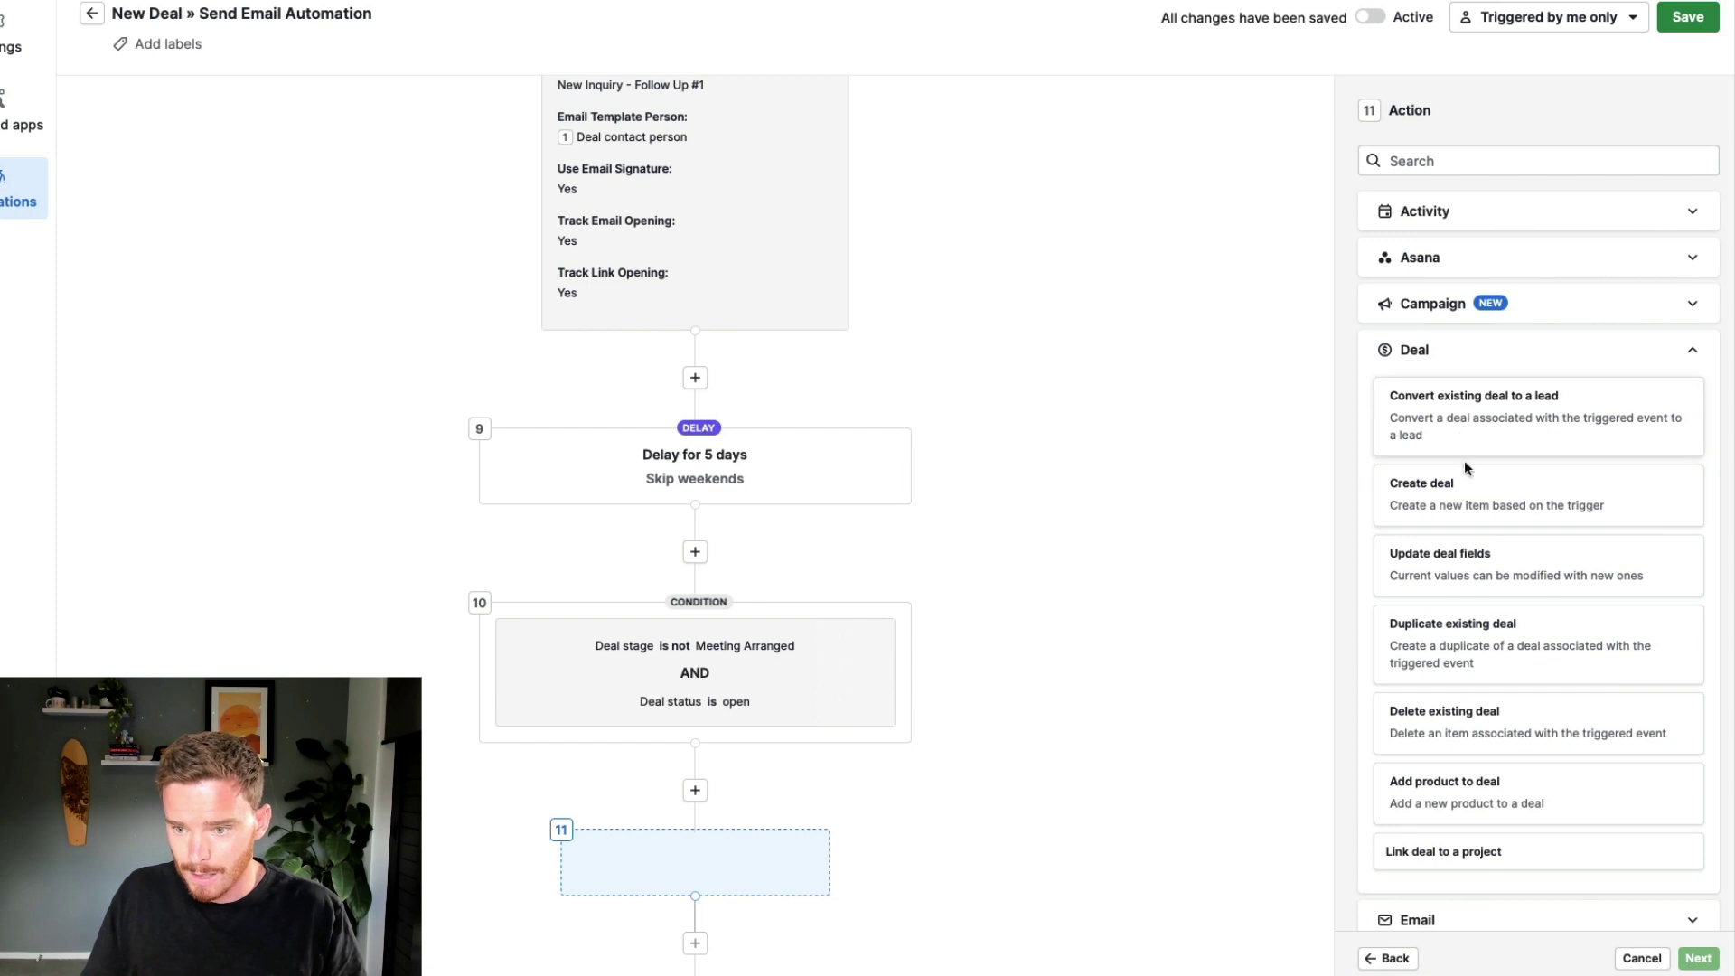
left_click(1491, 571)
left_click(1697, 958)
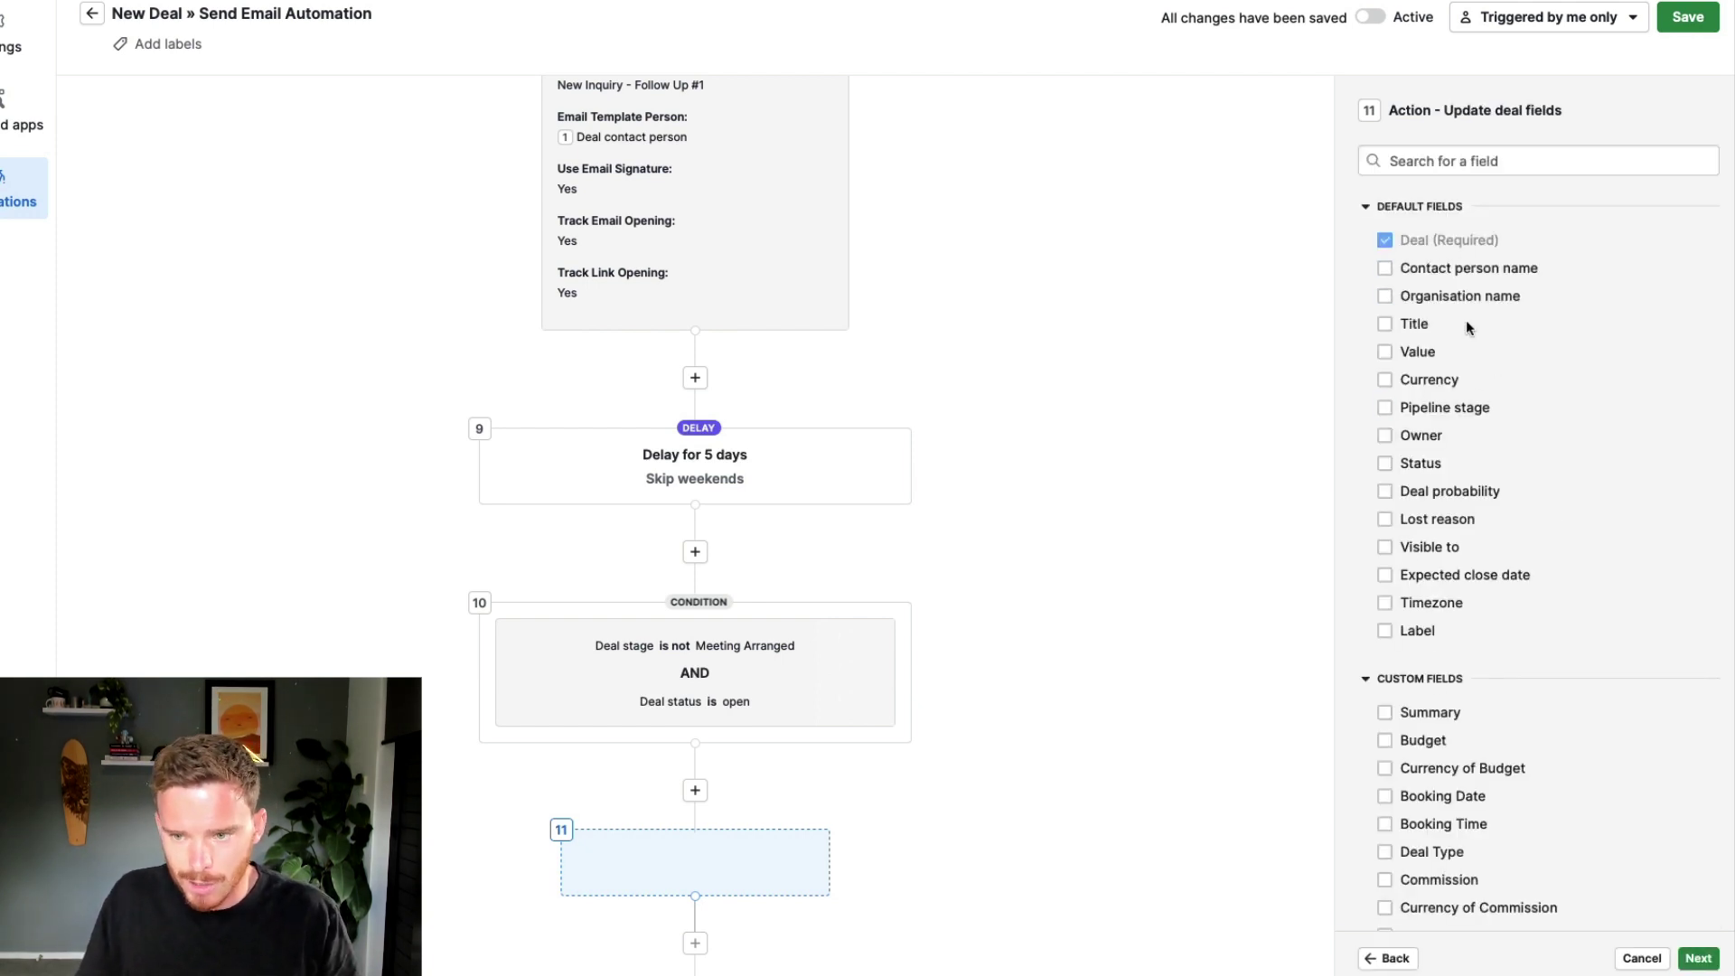
scroll(1518, 416, "down", 2)
scroll(1525, 403, "down", 3)
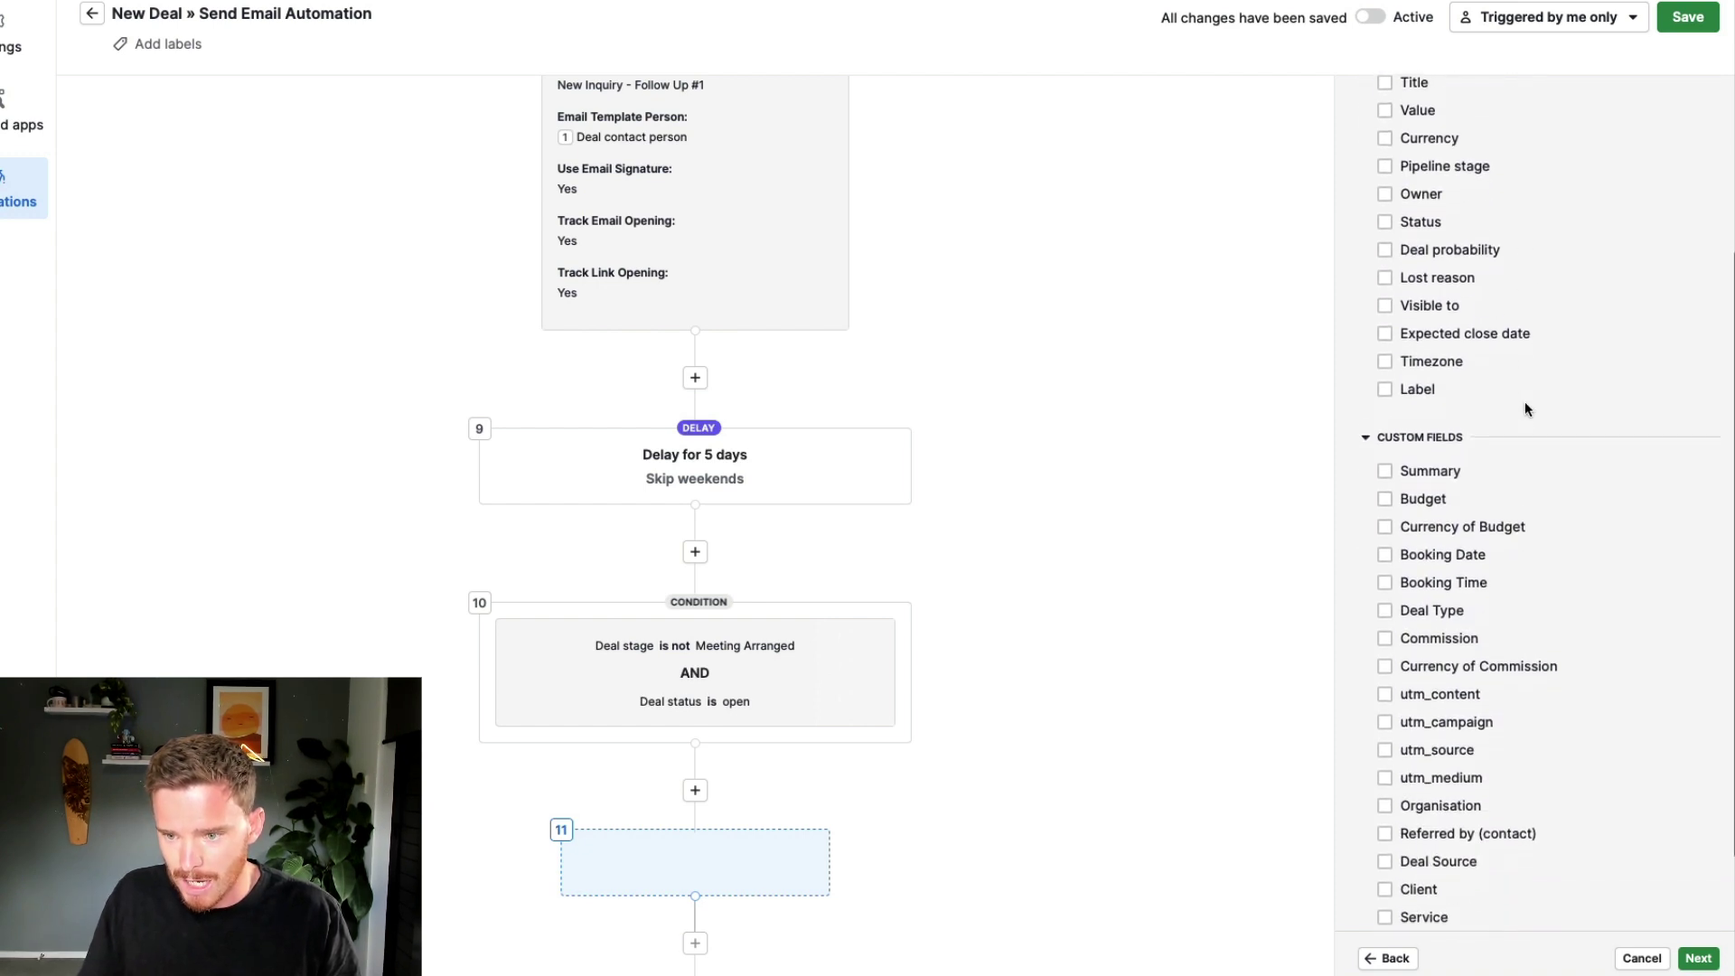
scroll(1464, 650, "up", 5)
scroll(1461, 640, "down", 1)
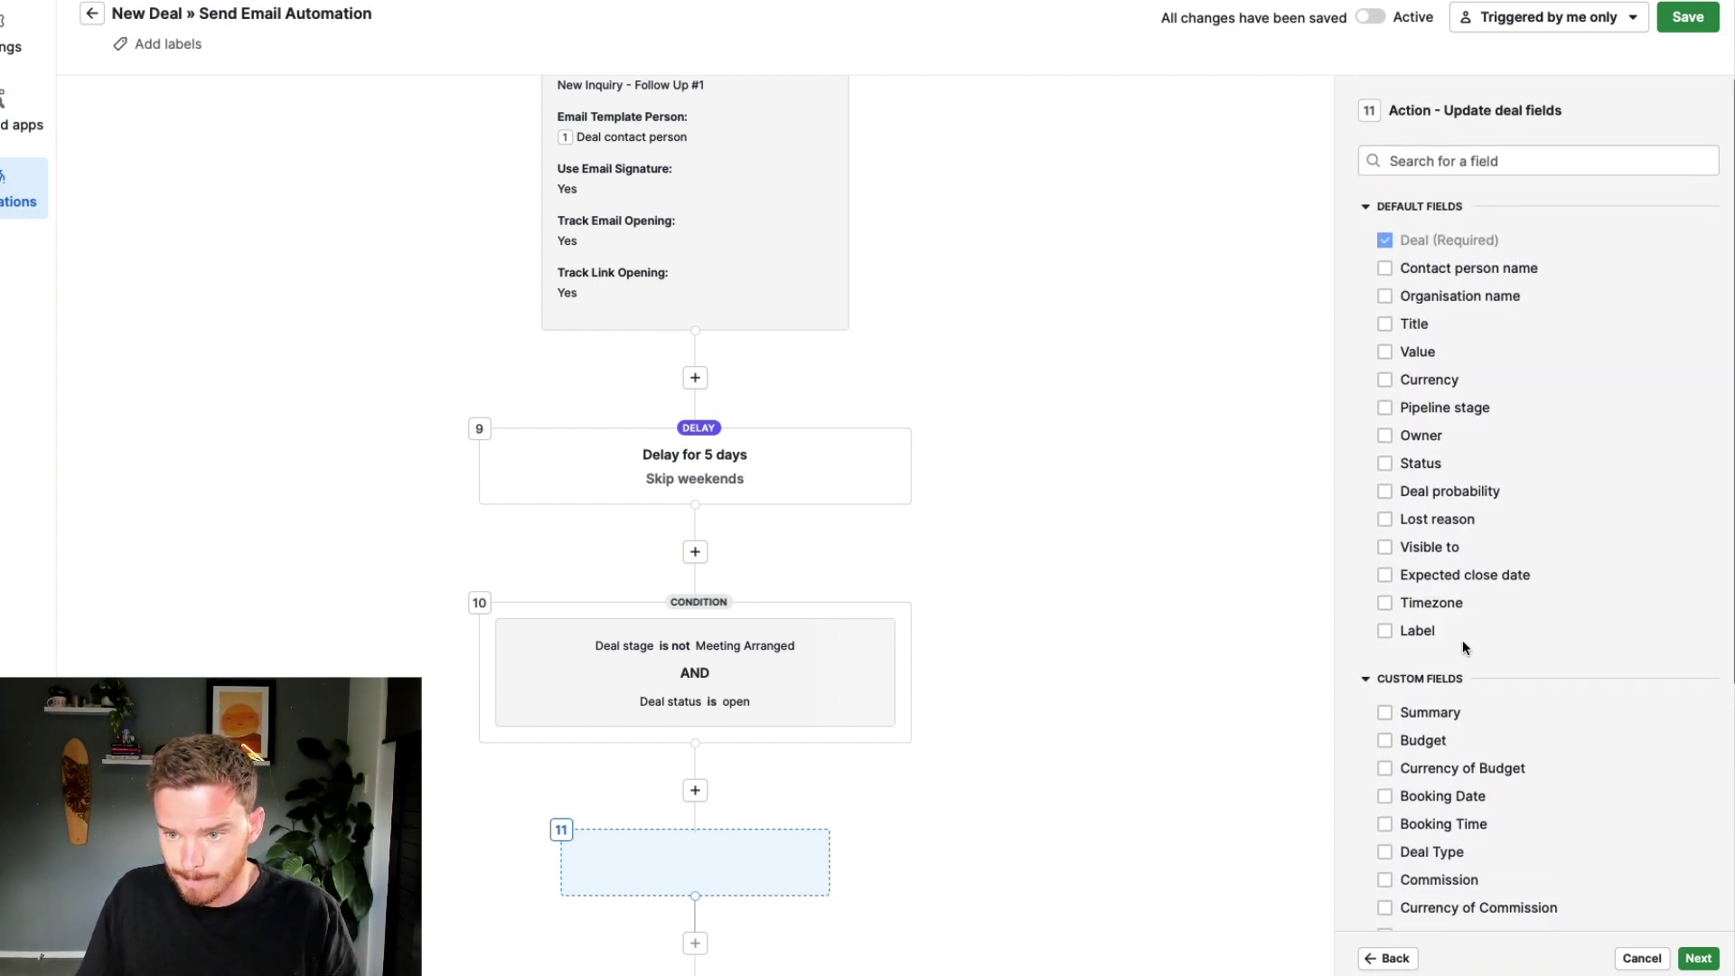
- Include the Status field in the Update deal fields action, target the trigger's deal, and set its status to Lost
left_click(1383, 463)
left_click(1686, 956)
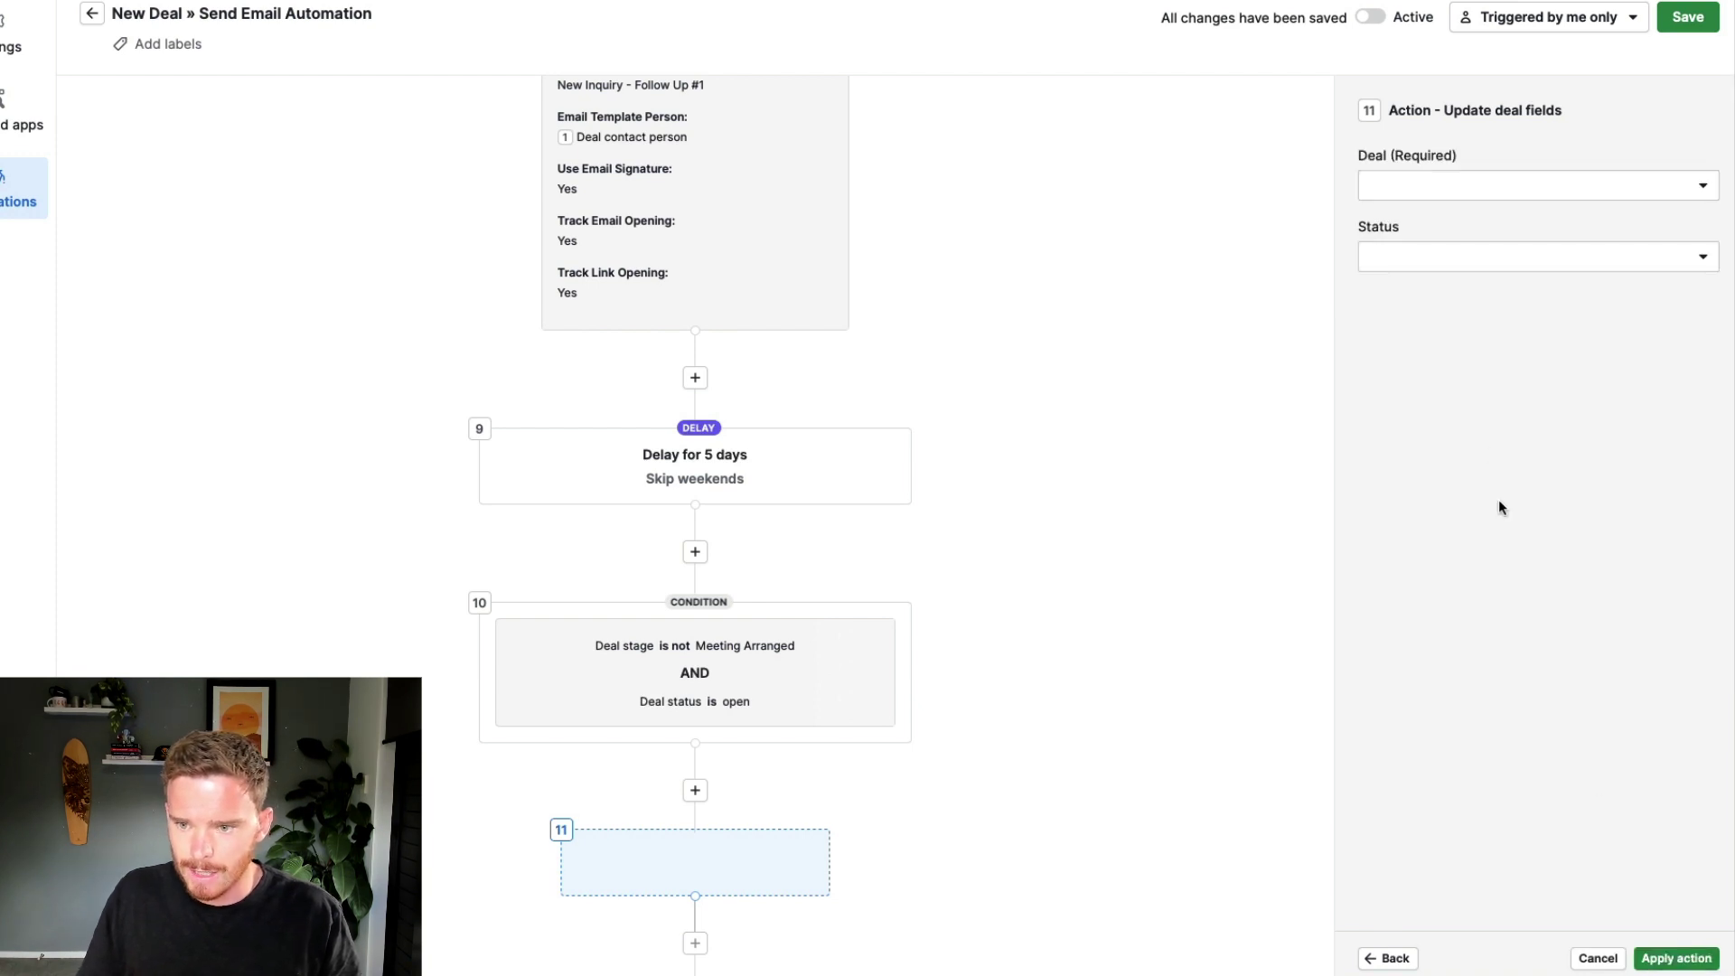
left_click(1525, 185)
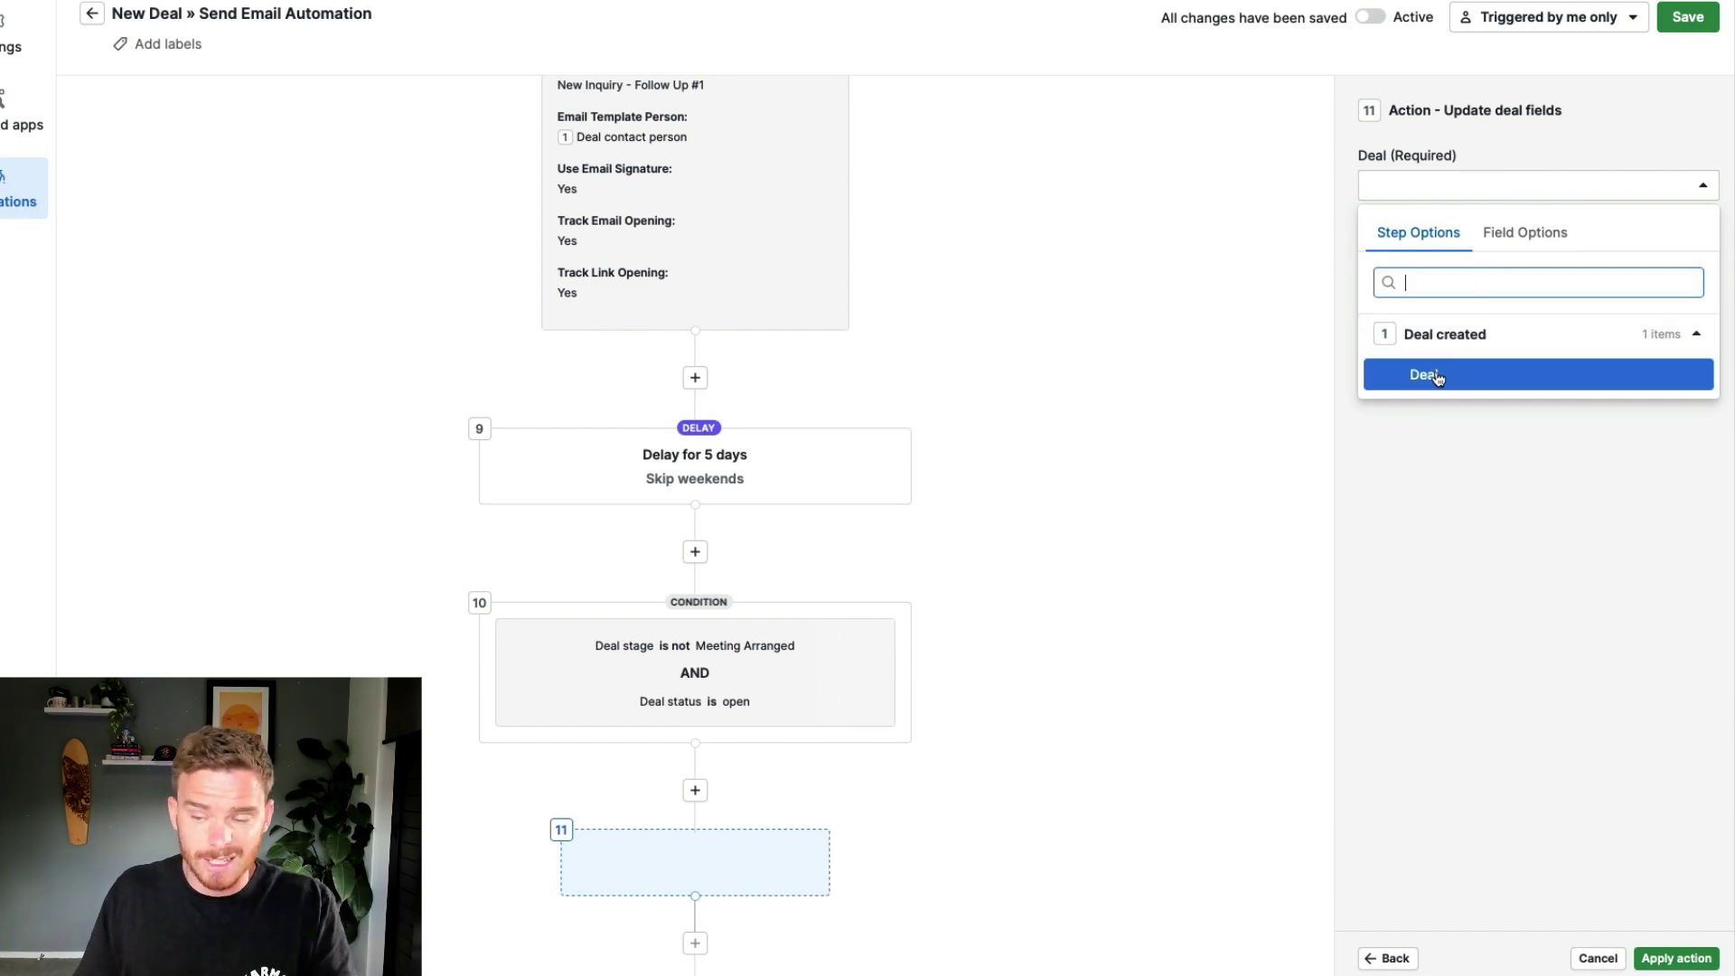
left_click(1485, 378)
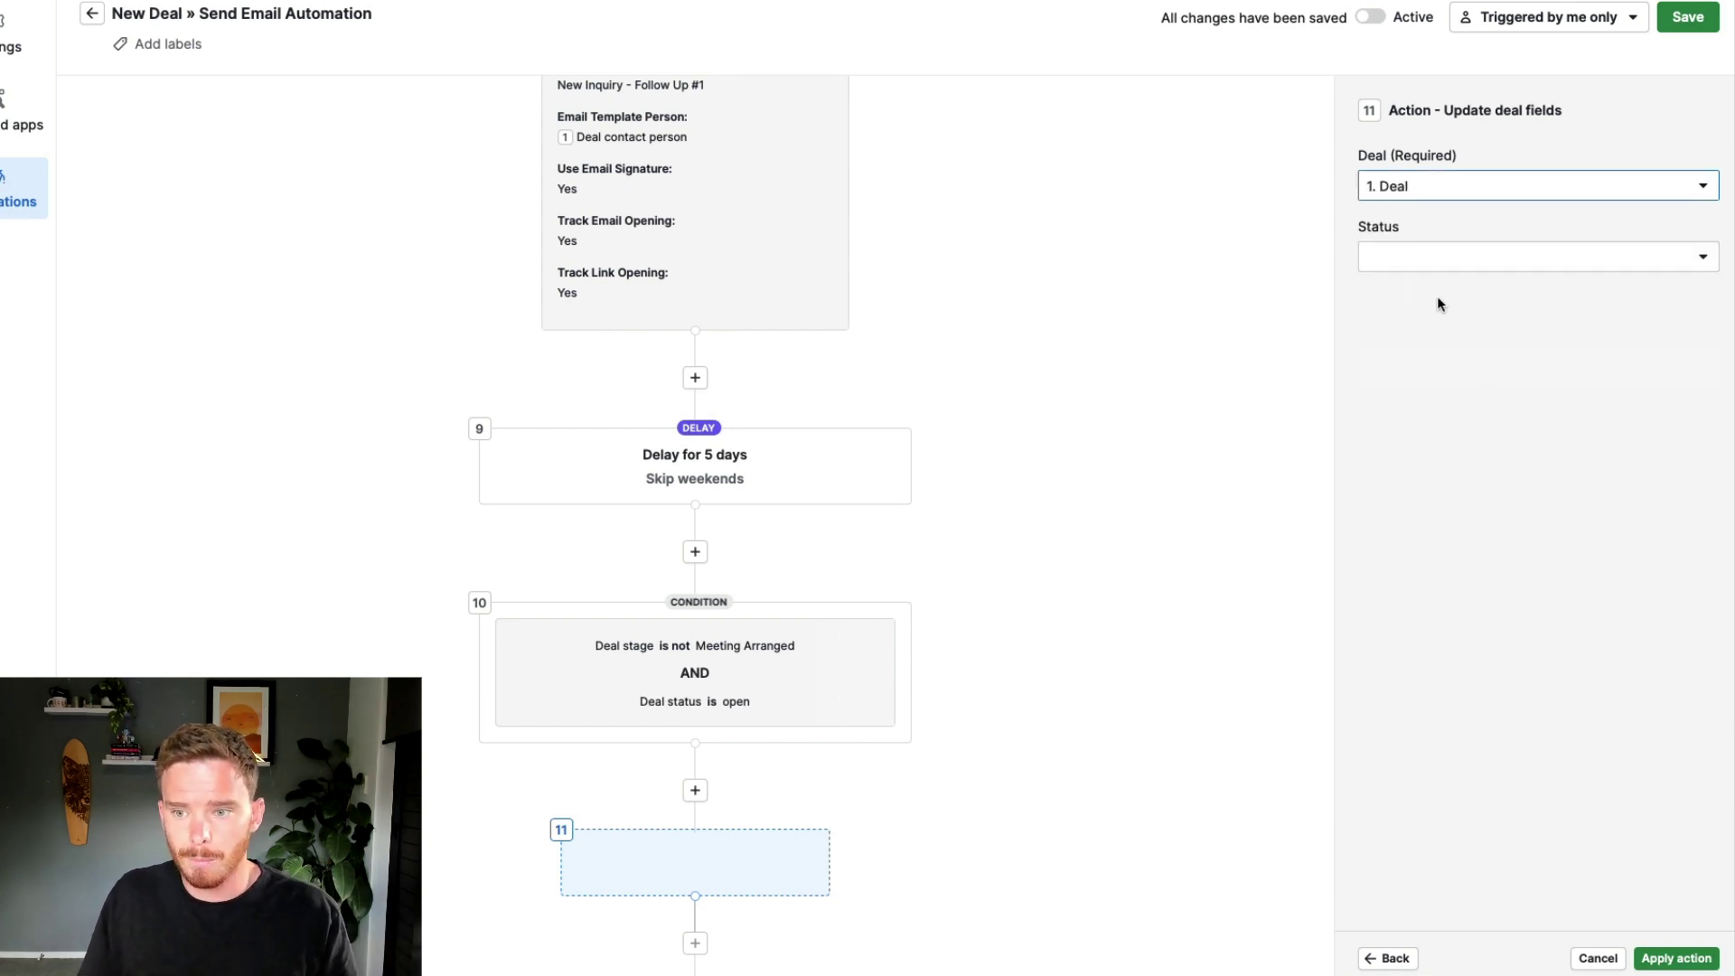
left_click(1467, 258)
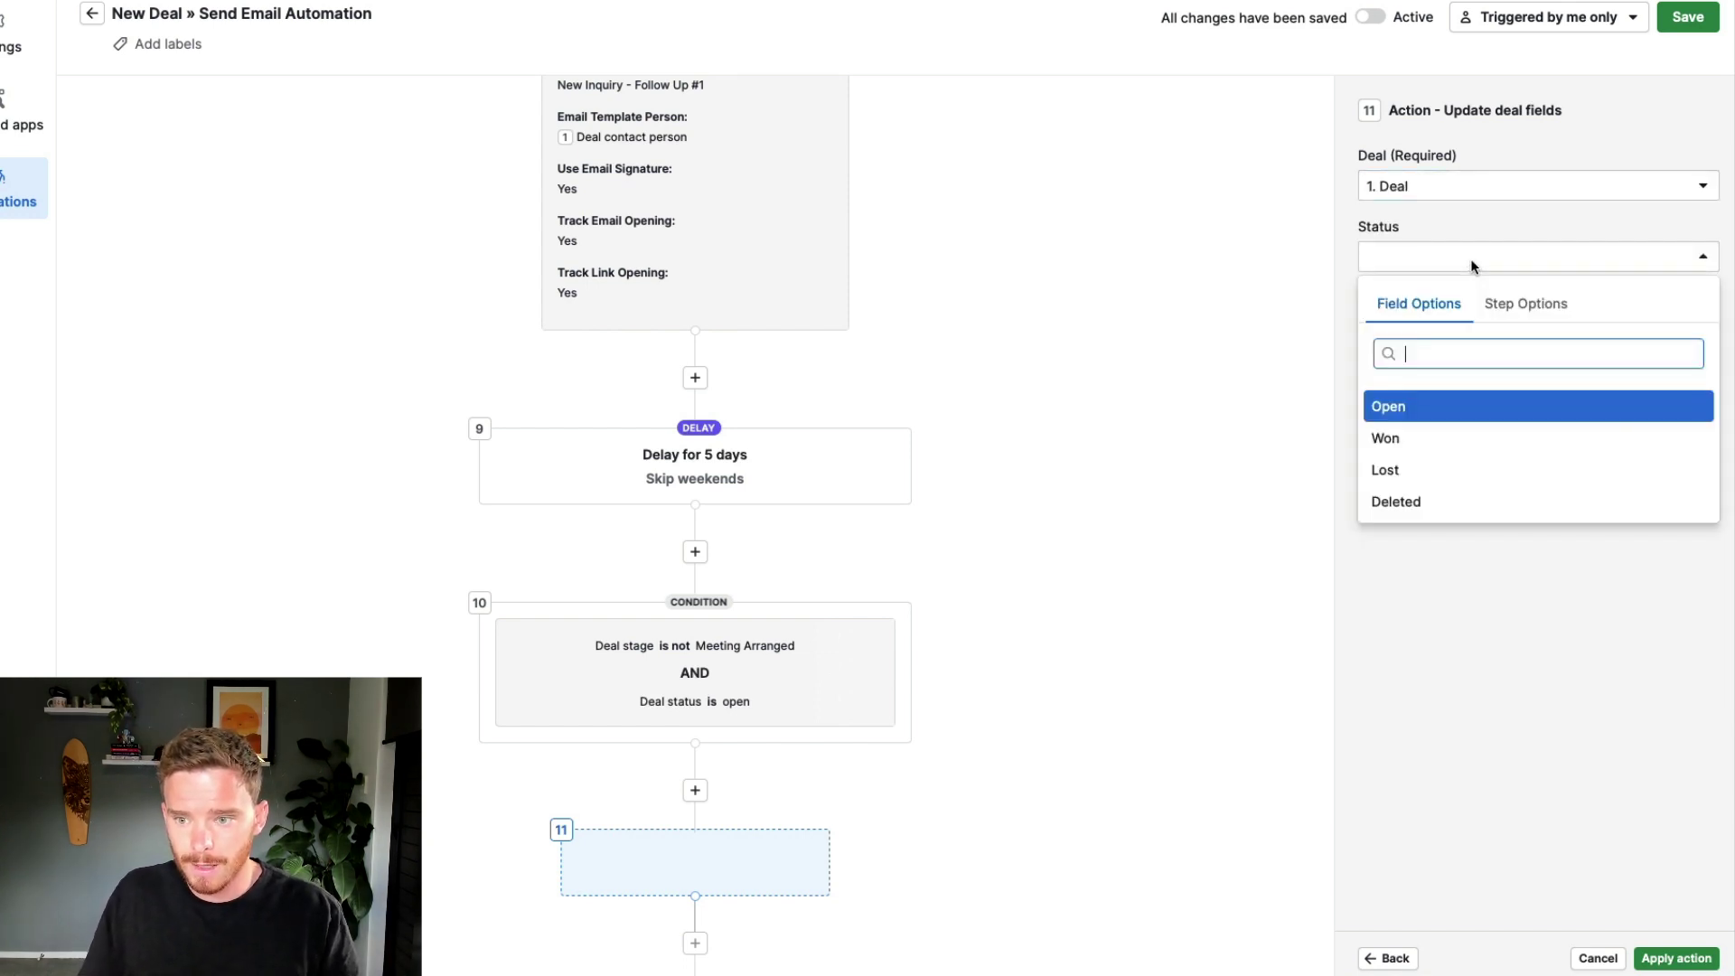
left_click(1426, 466)
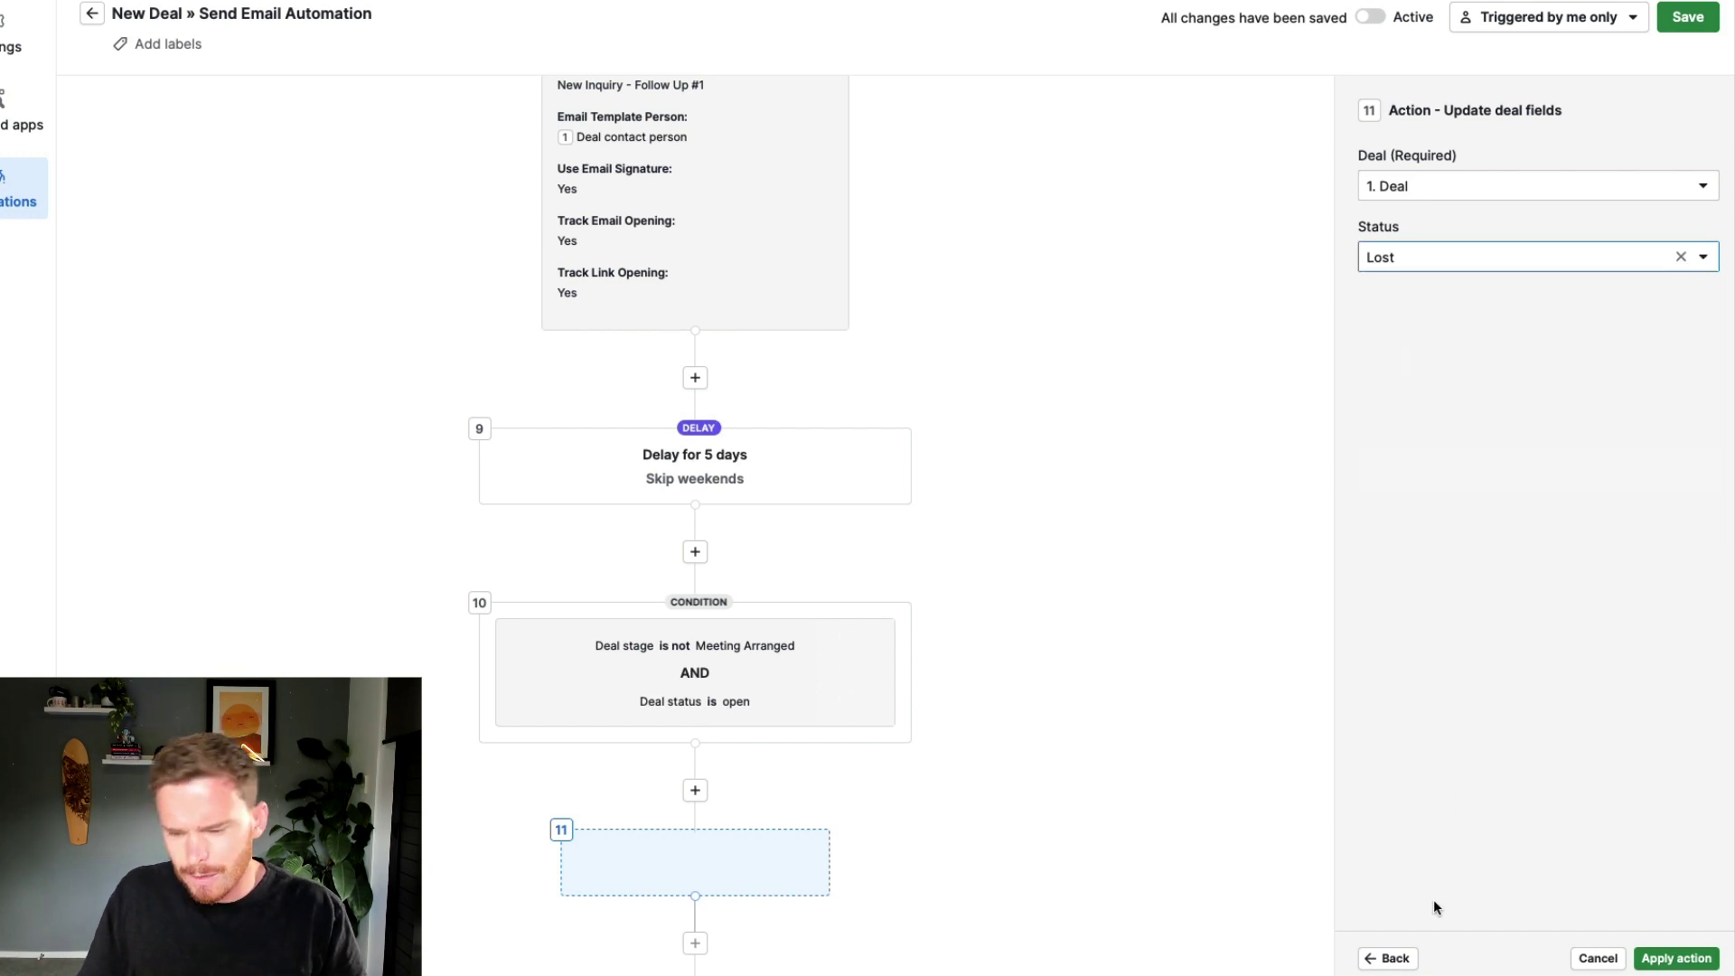
- Add the Lost reason field to the deal update, enter "Didn't book introductory call" as the reason, and apply the action
left_click(1396, 957)
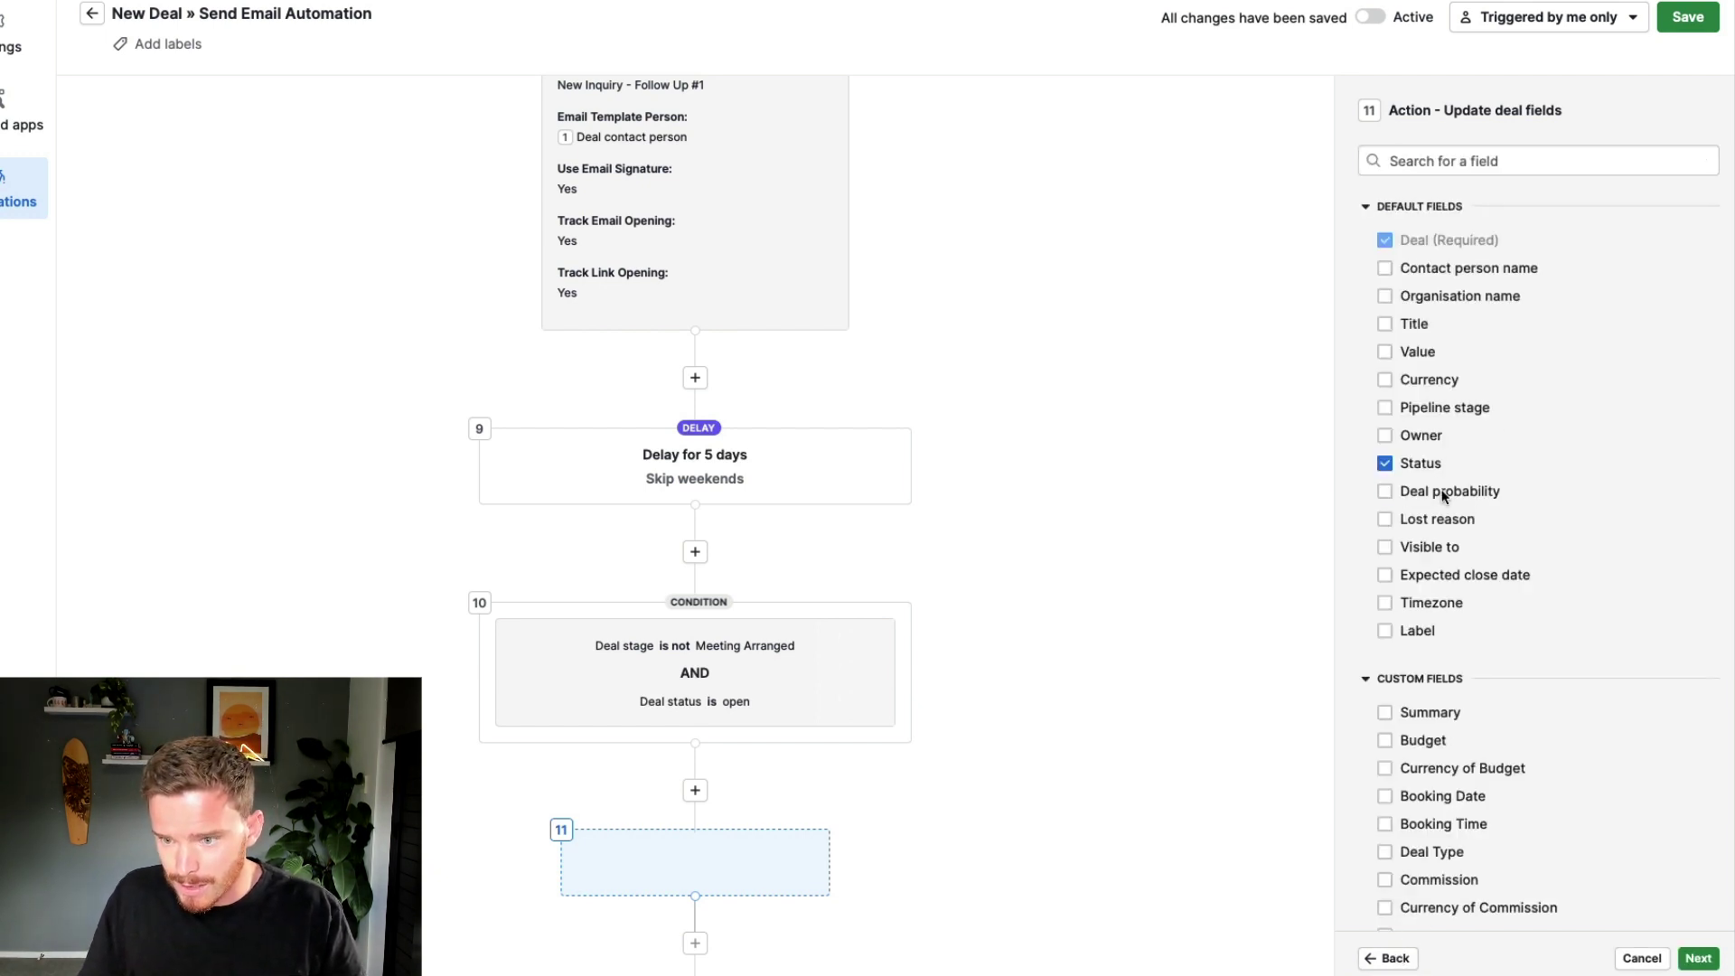
left_click(1689, 953)
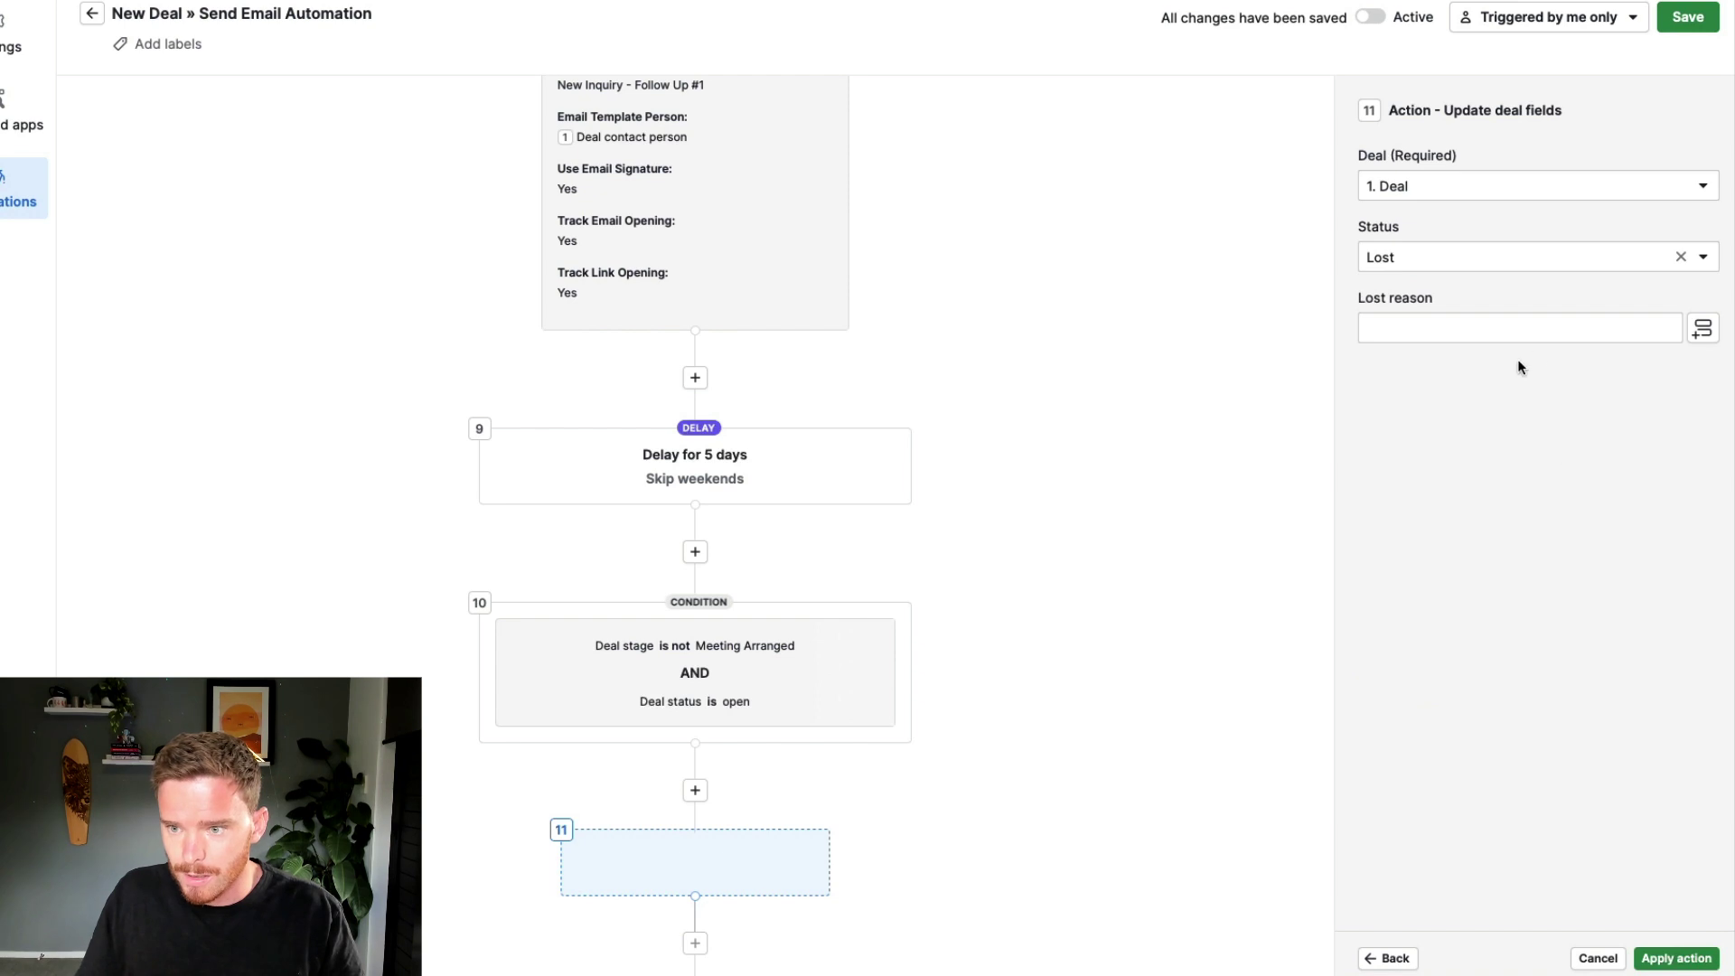
left_click(1592, 329)
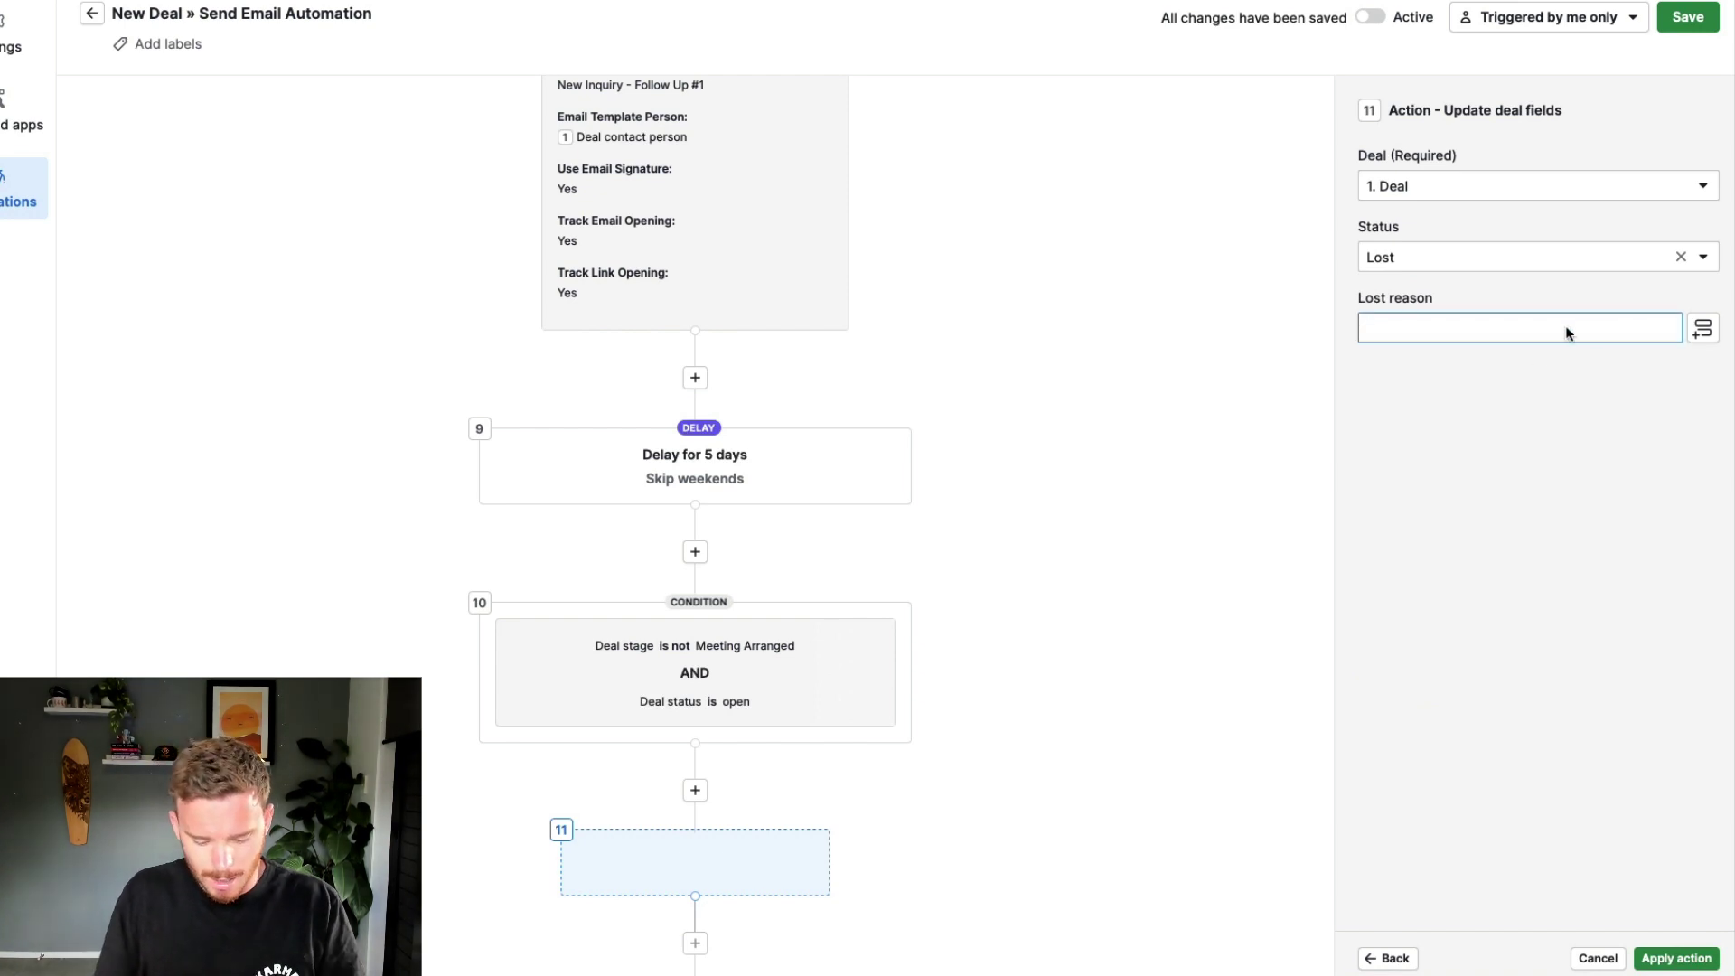
type("Didn't book")
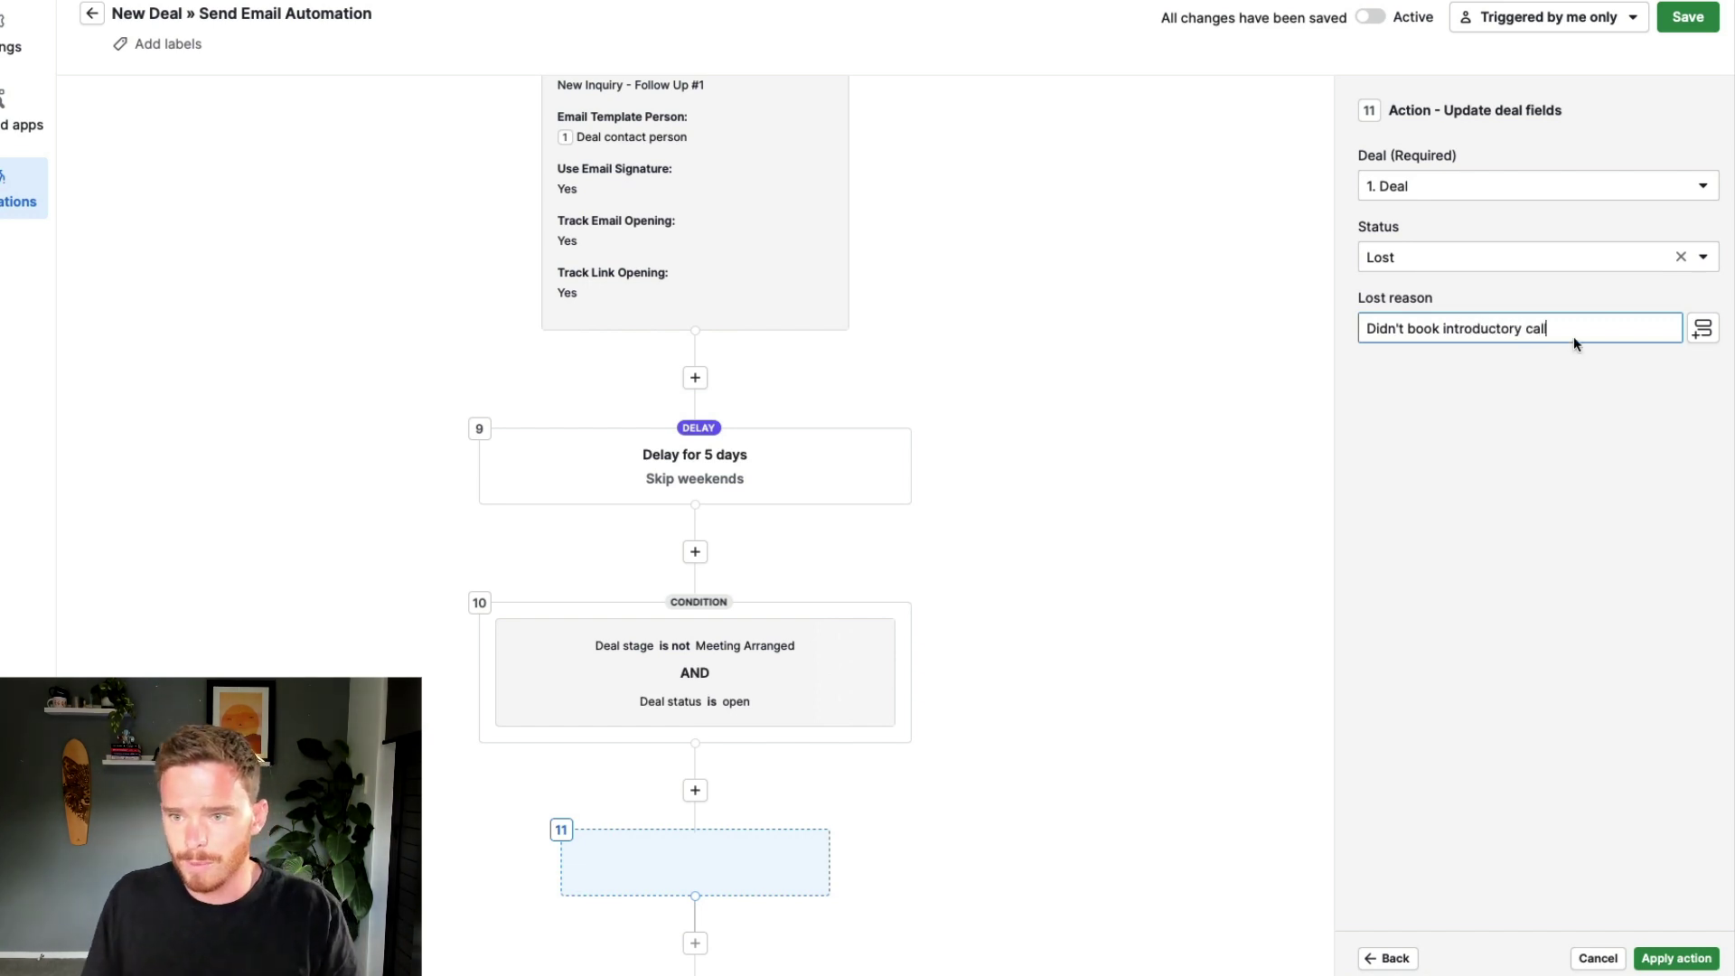
type(" introductory call")
left_click(1571, 427)
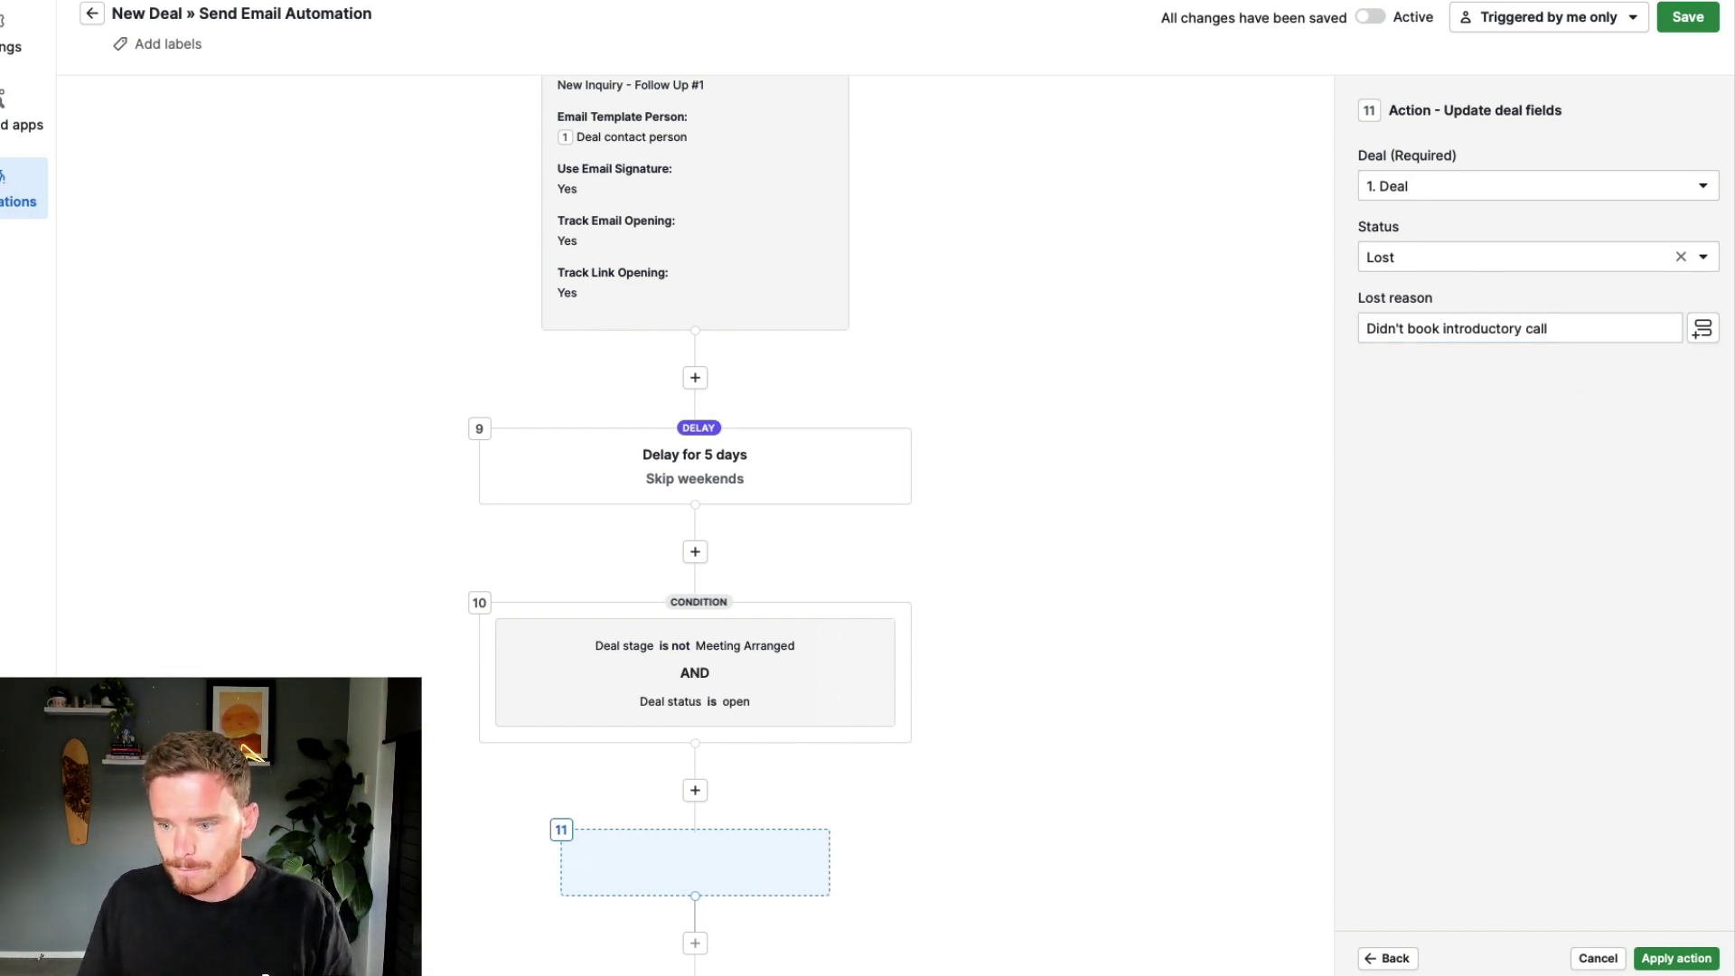
left_click(1676, 958)
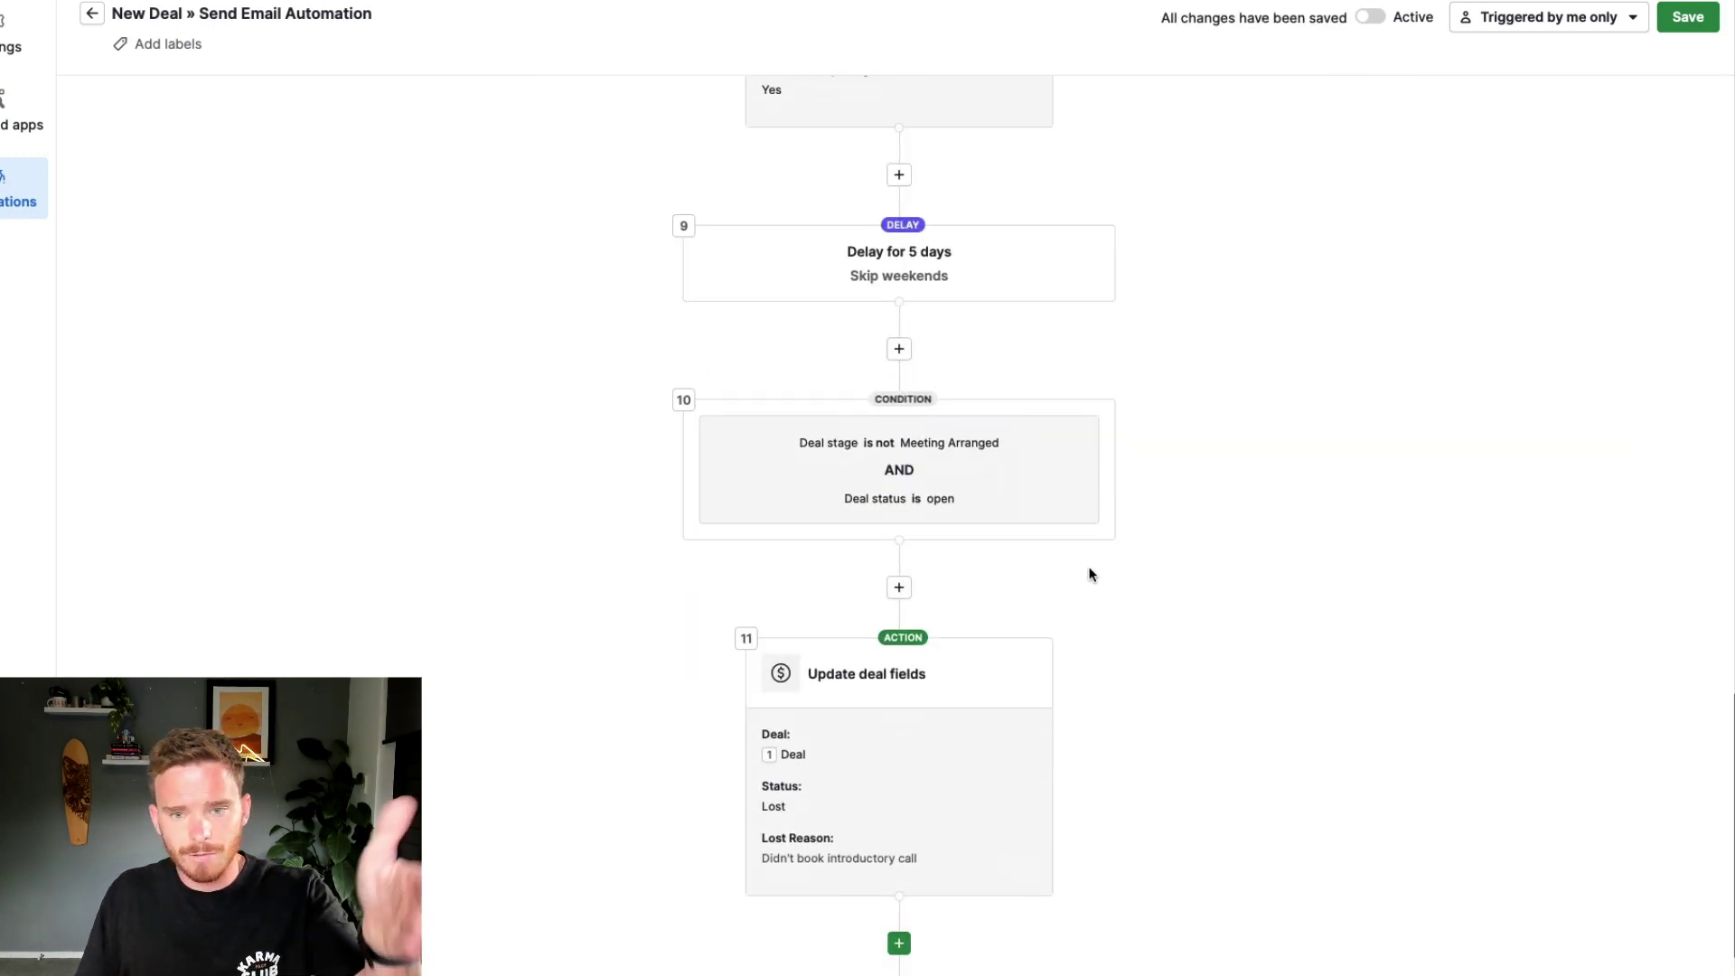
- Review the automation's steps in order from the Deal created trigger to the final Update deal fields action and its settings
scroll(1093, 578, "up", 15)
scroll(1077, 583, "up", 1)
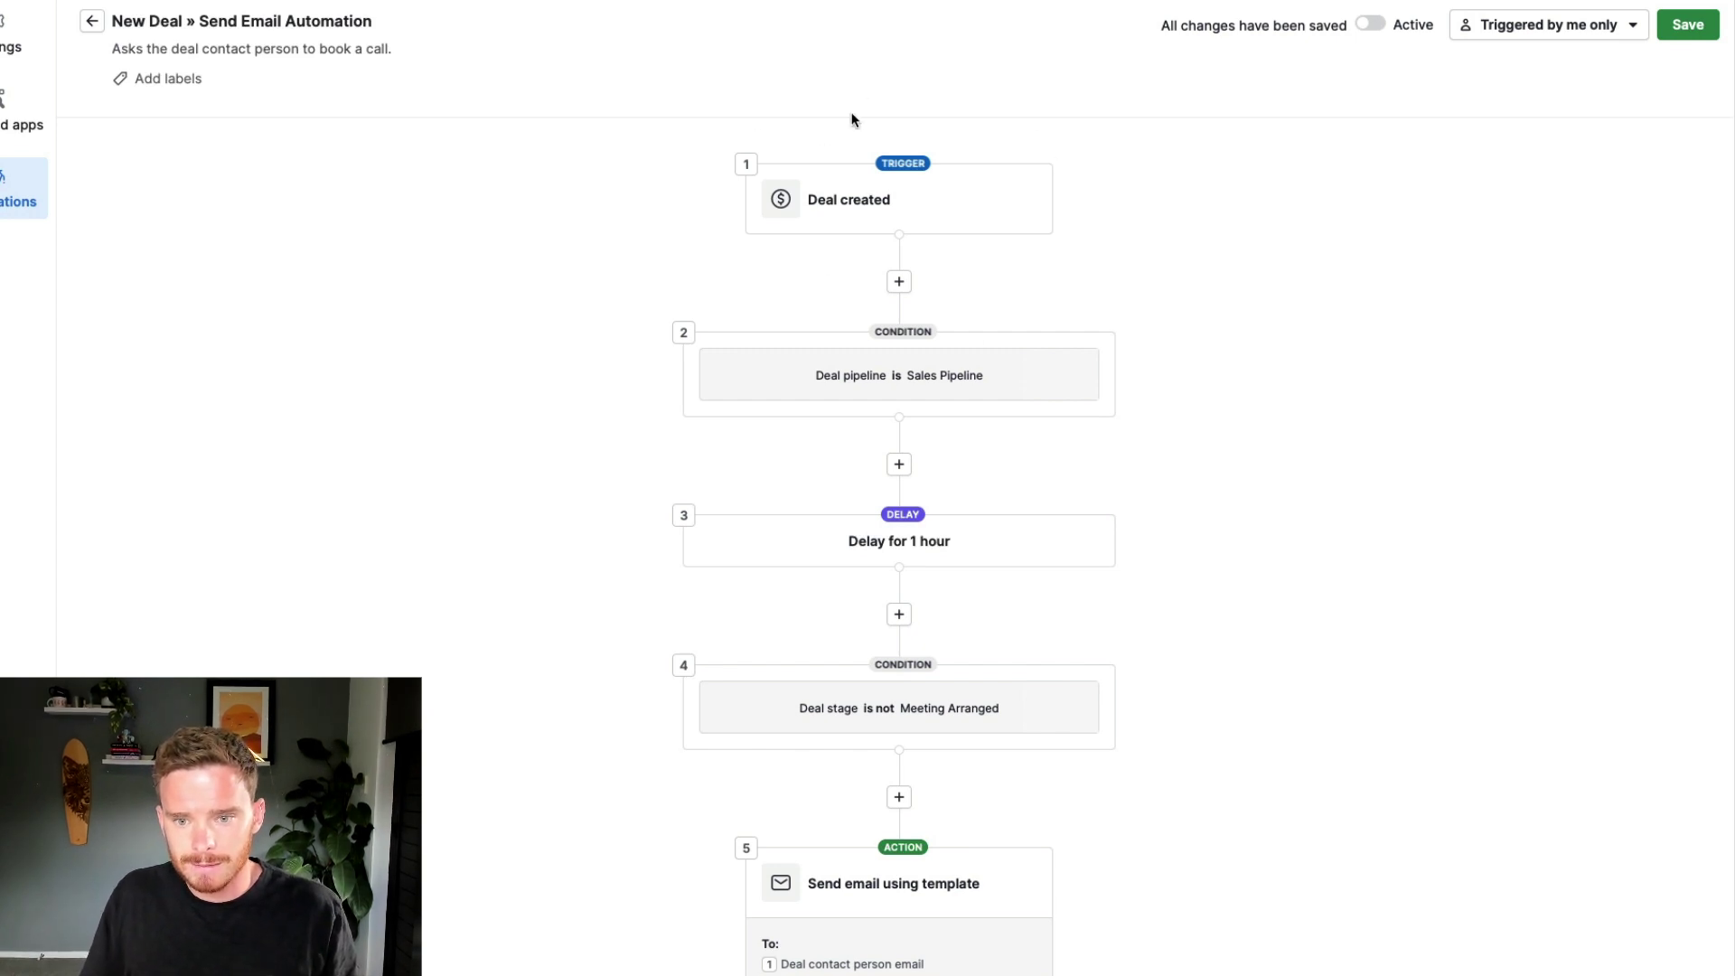
mouse_move(992, 382)
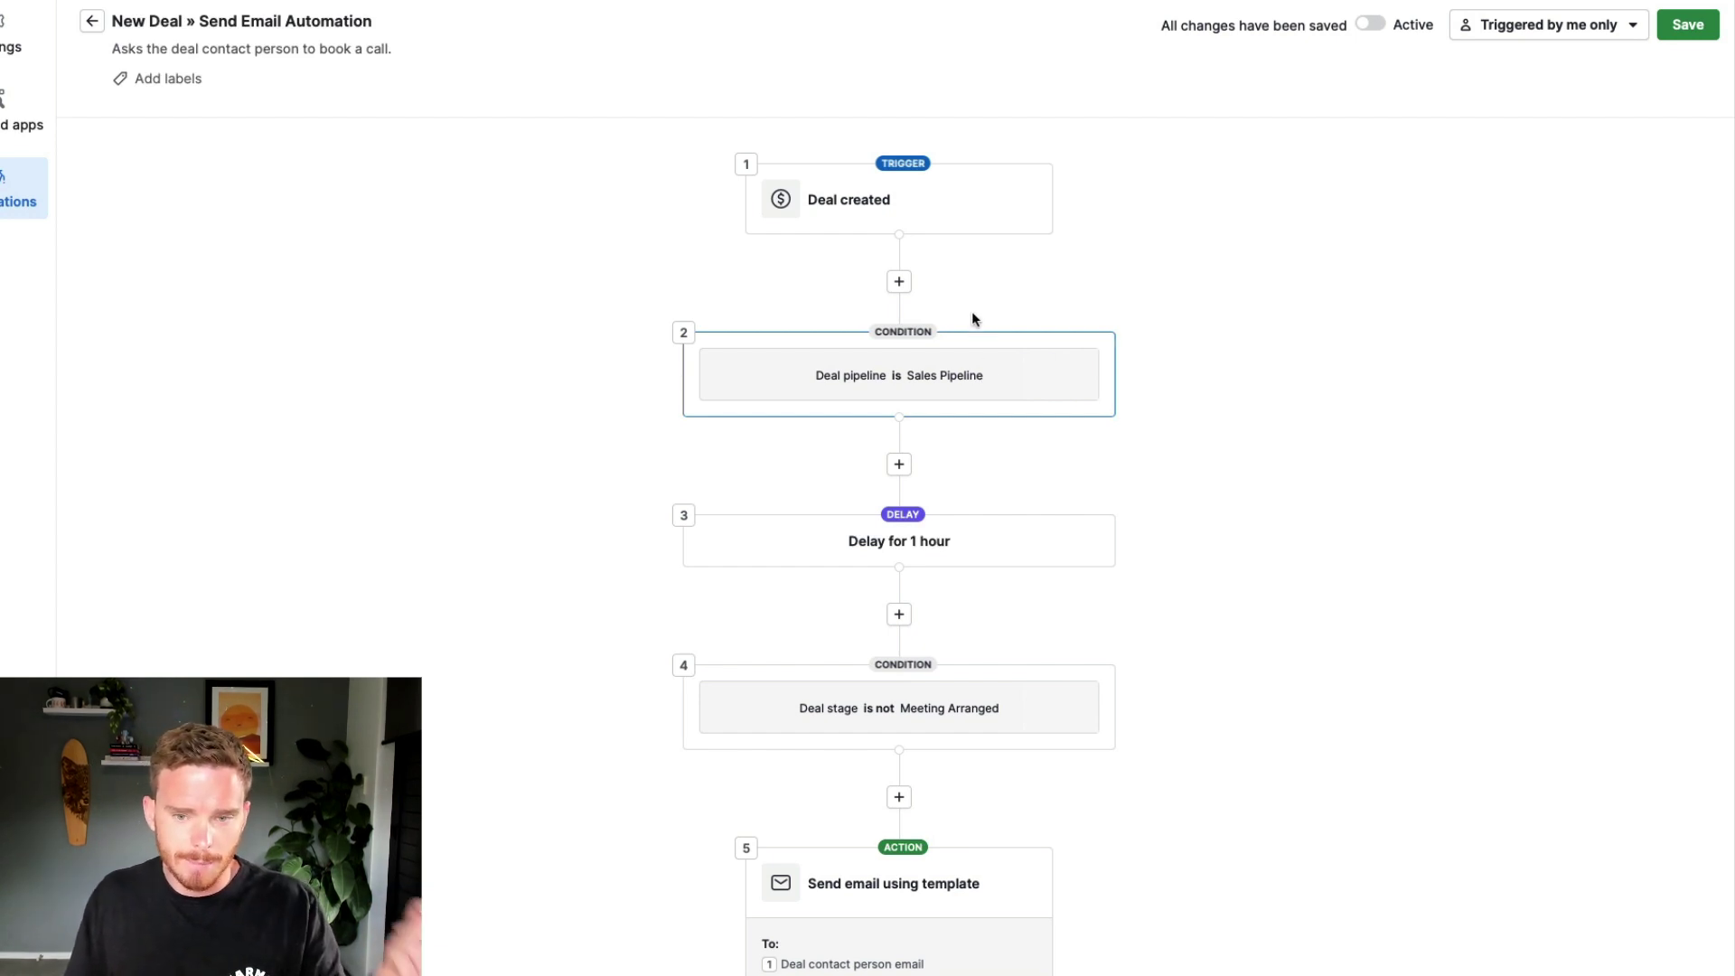
scroll(989, 375, "down", 4)
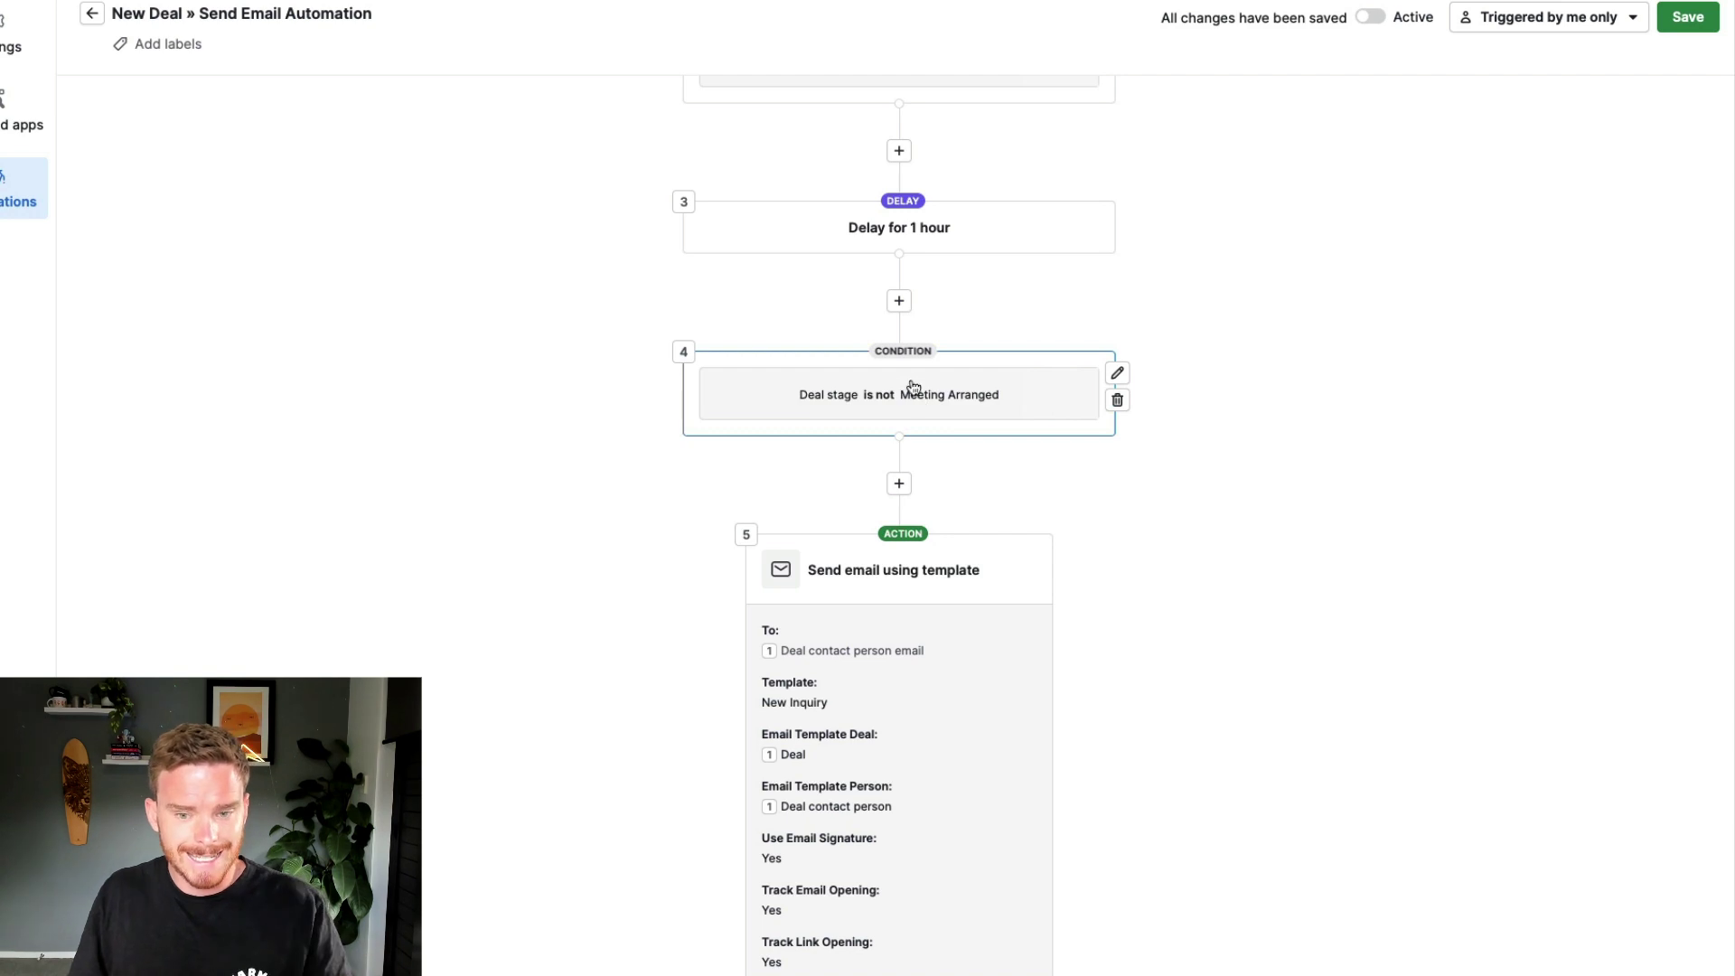
scroll(913, 395, "down", 4)
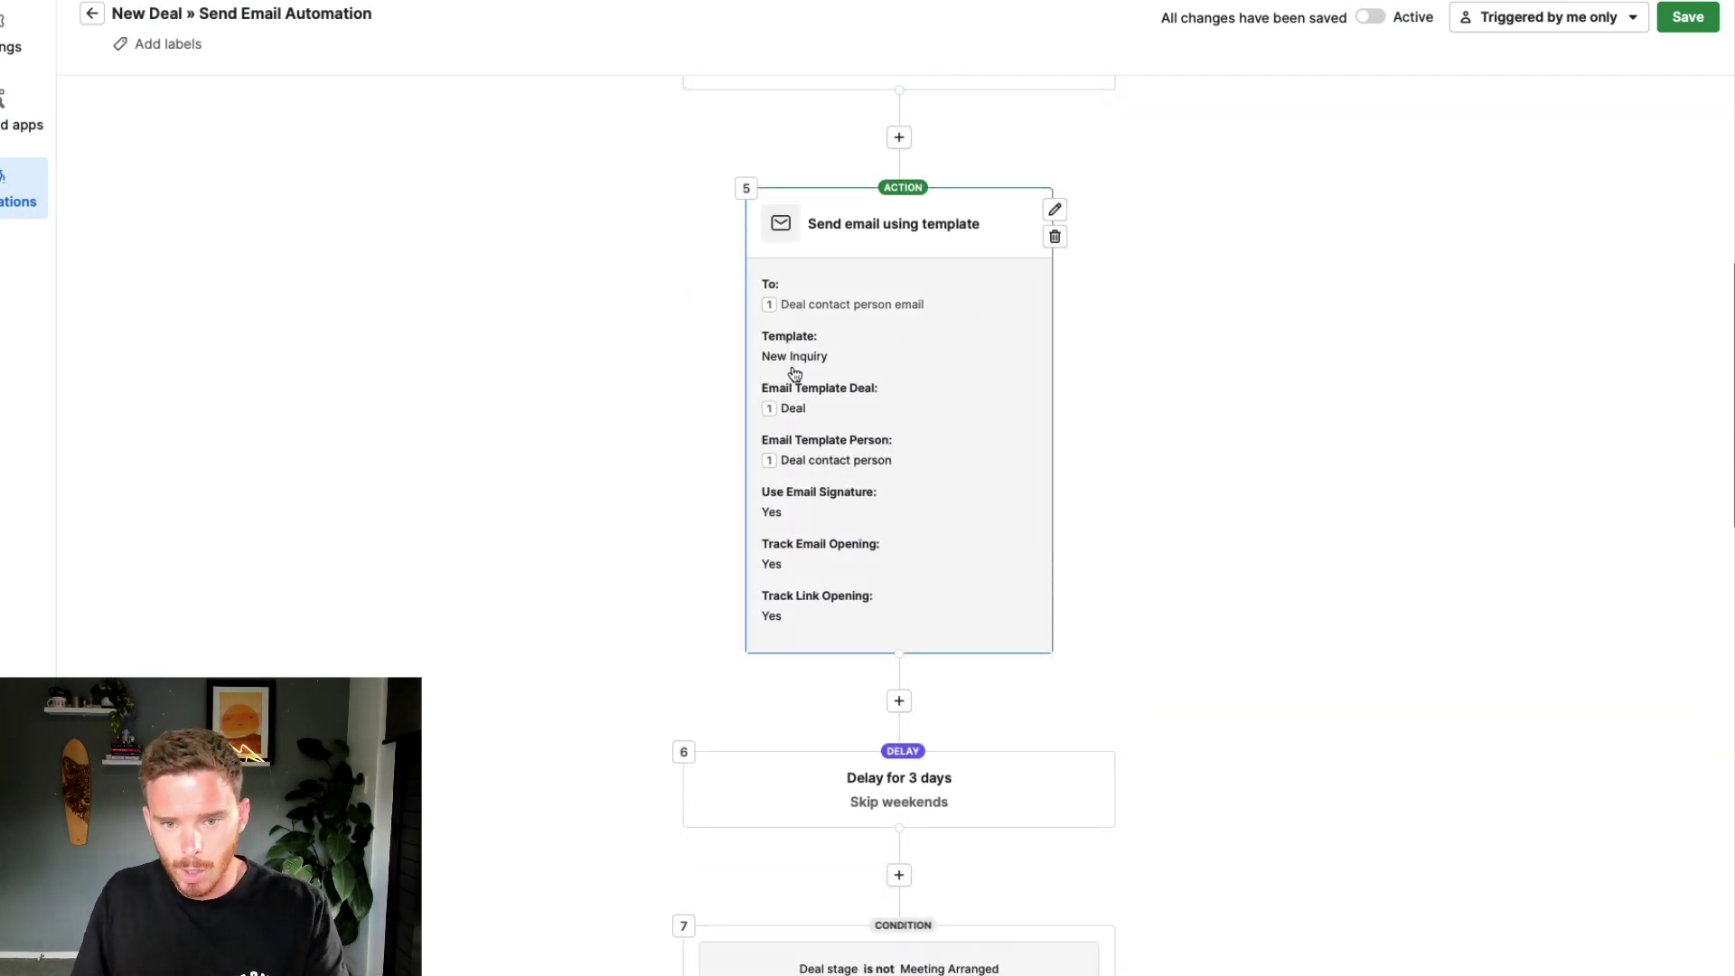
scroll(956, 488, "down", 5)
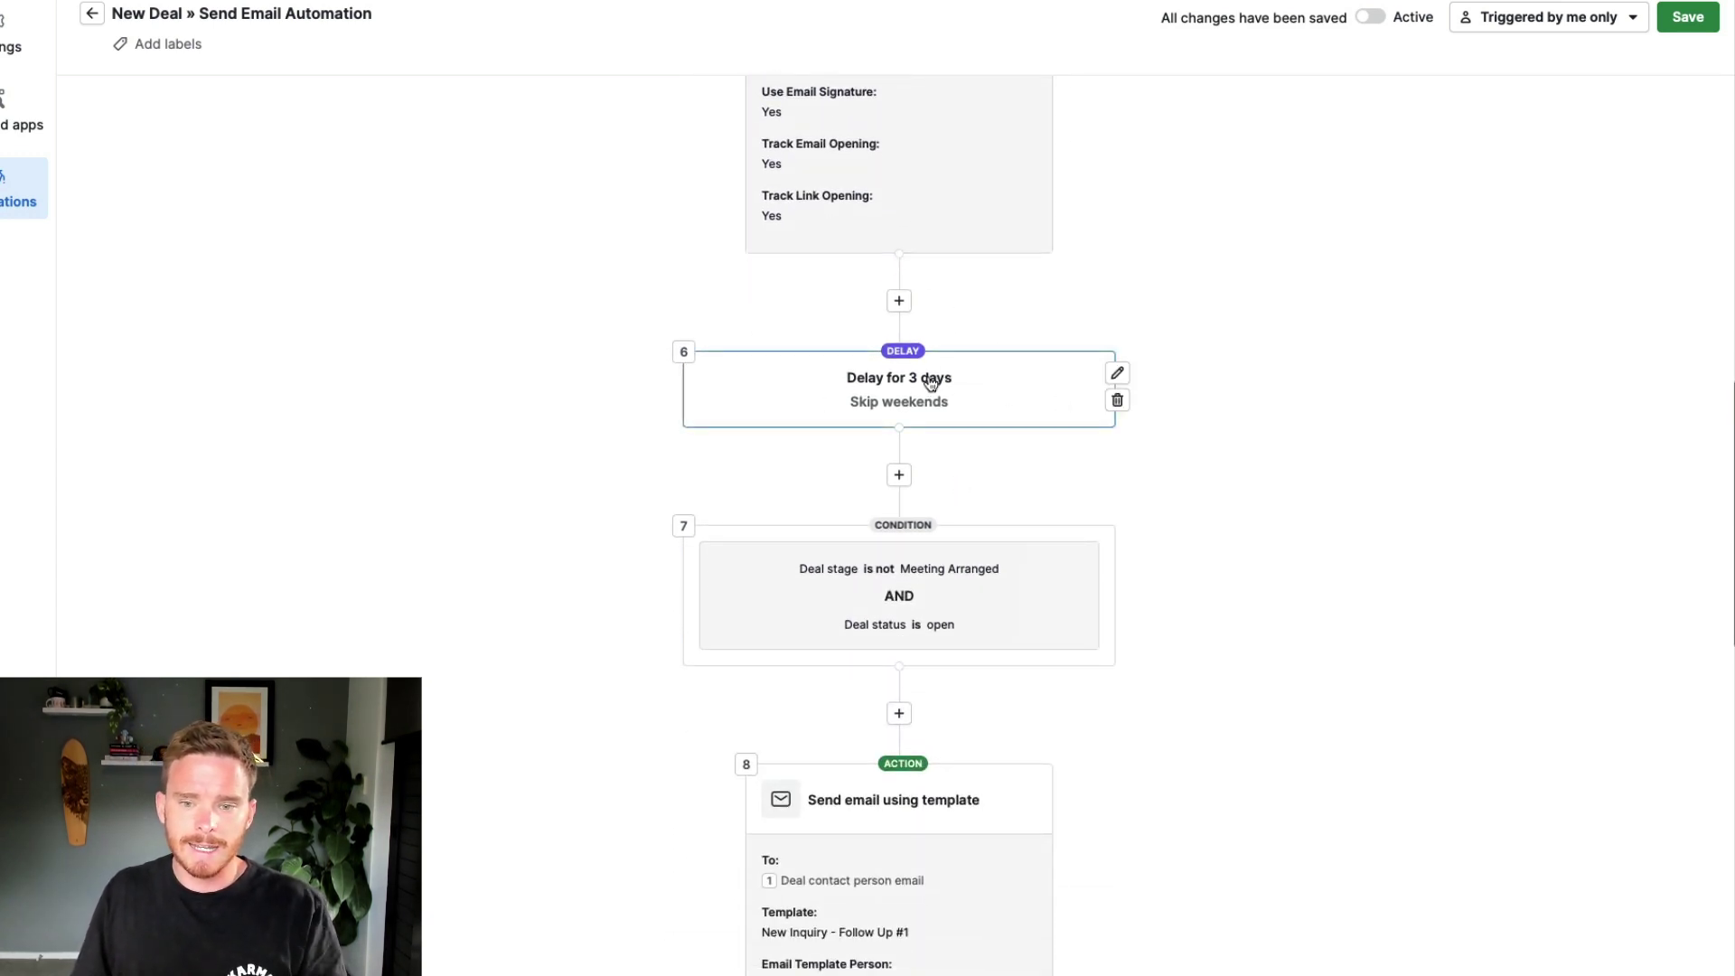
scroll(938, 413, "down", 3)
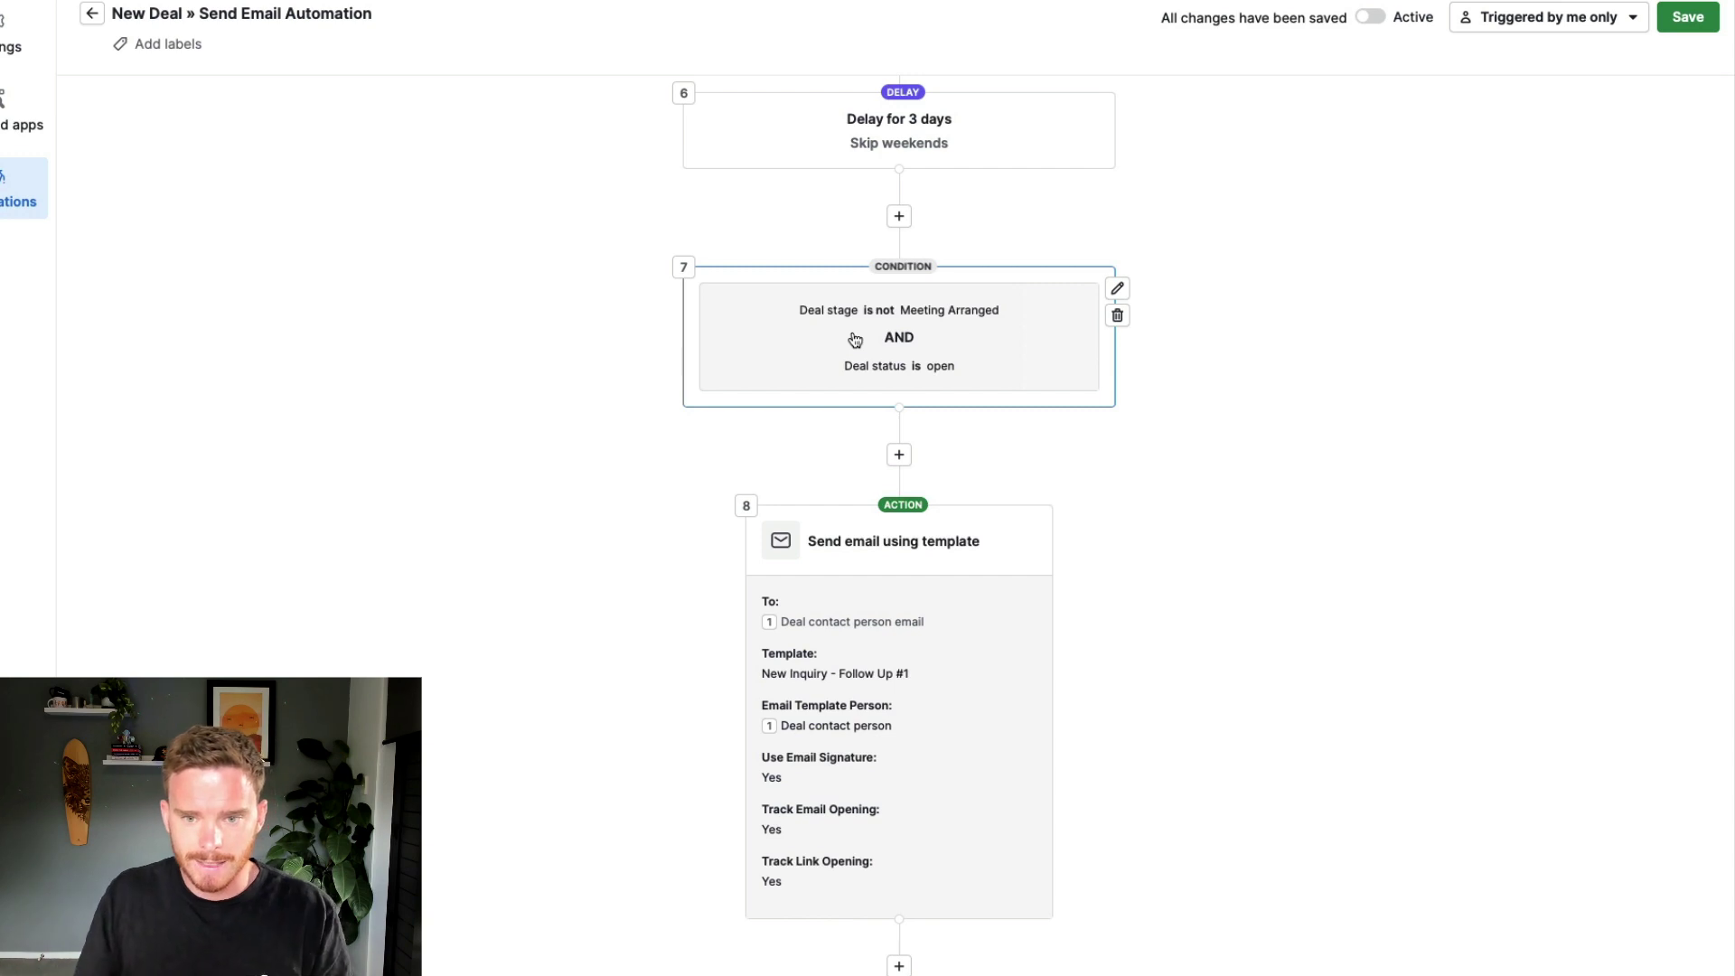
scroll(909, 361, "down", 3)
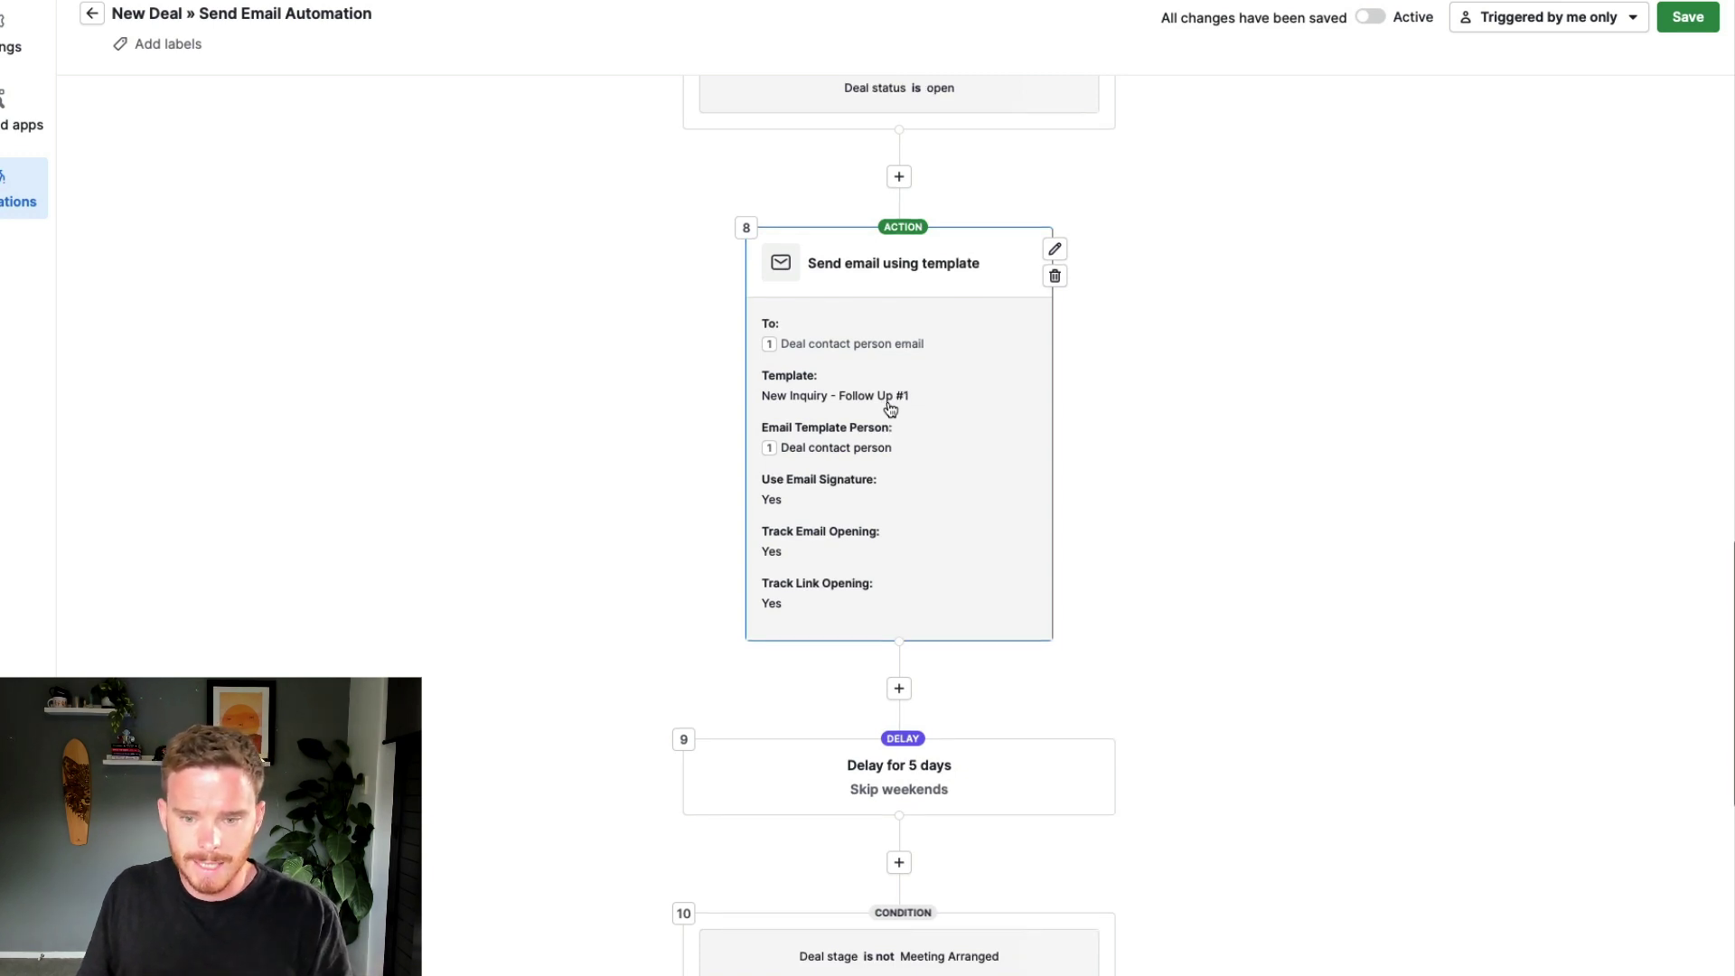
scroll(892, 411, "down", 3)
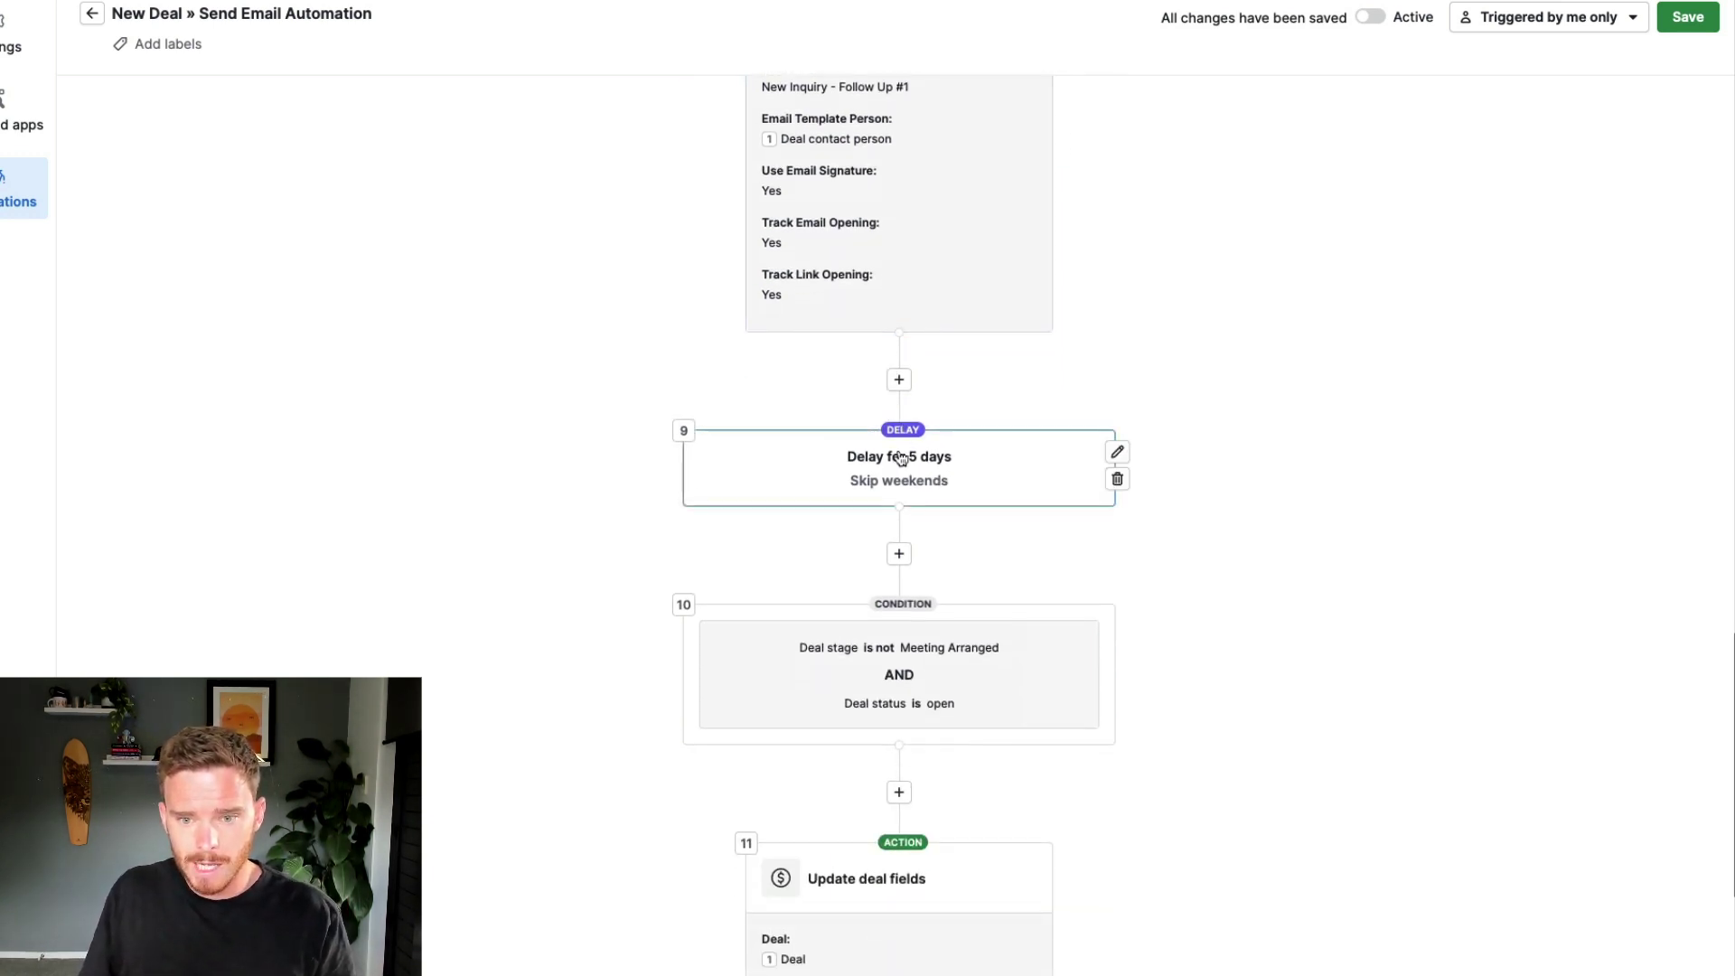
scroll(914, 469, "down", 3)
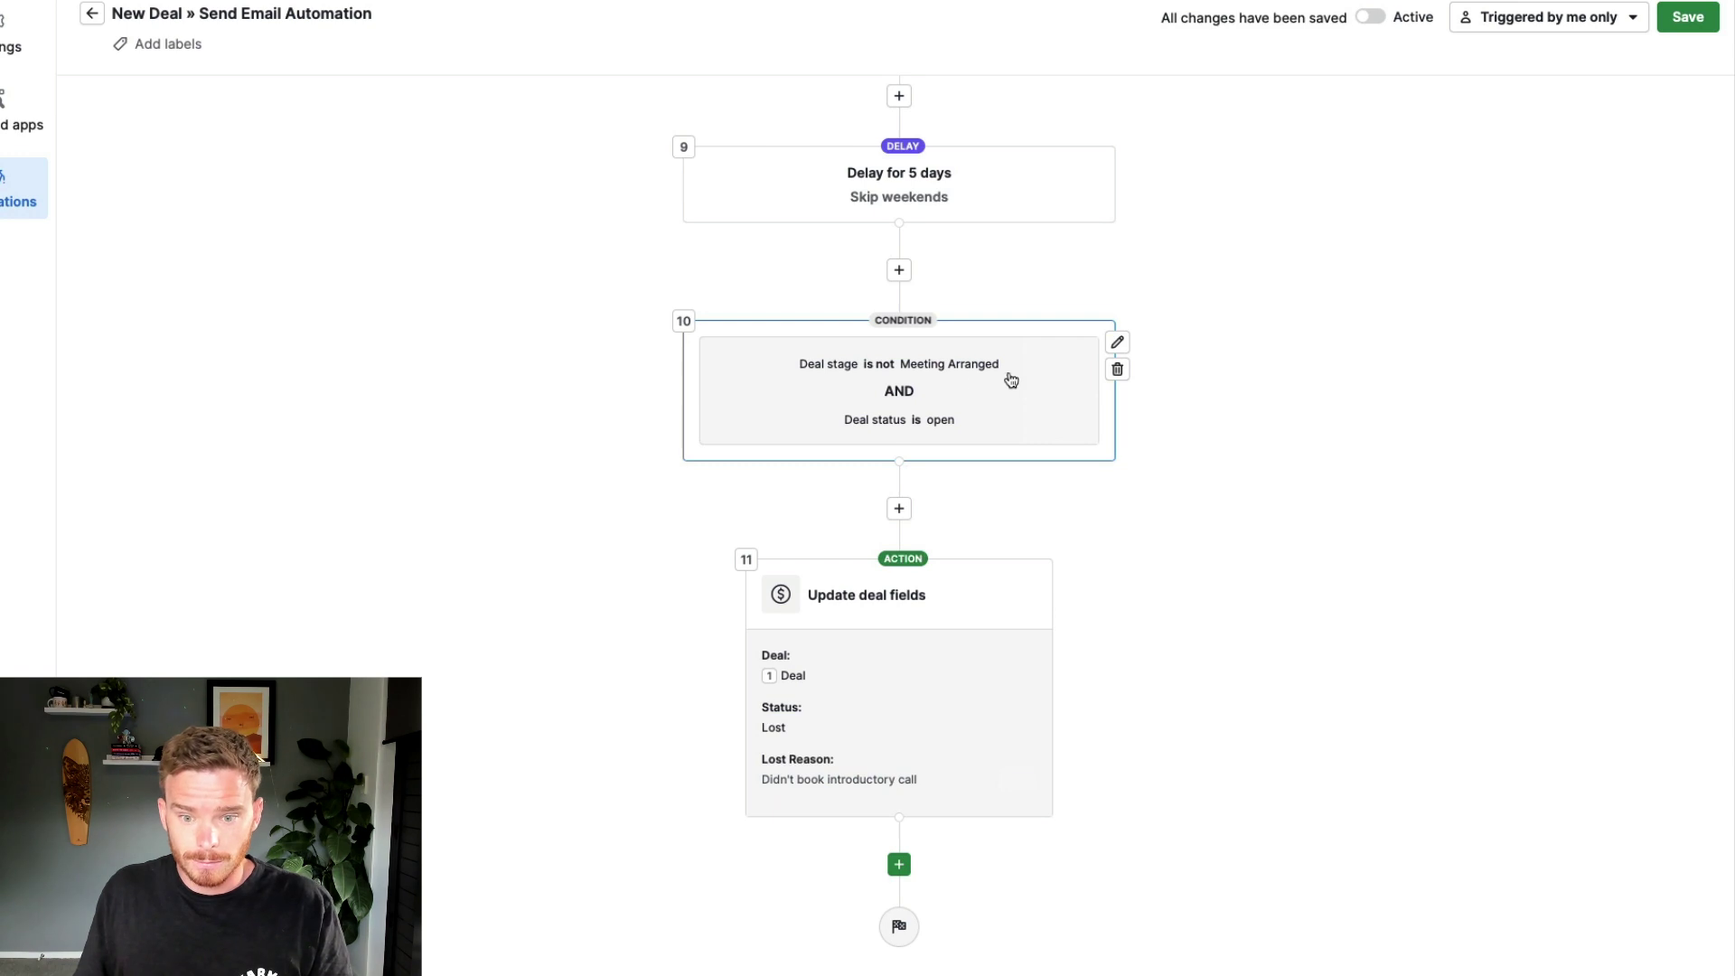
left_click(940, 651)
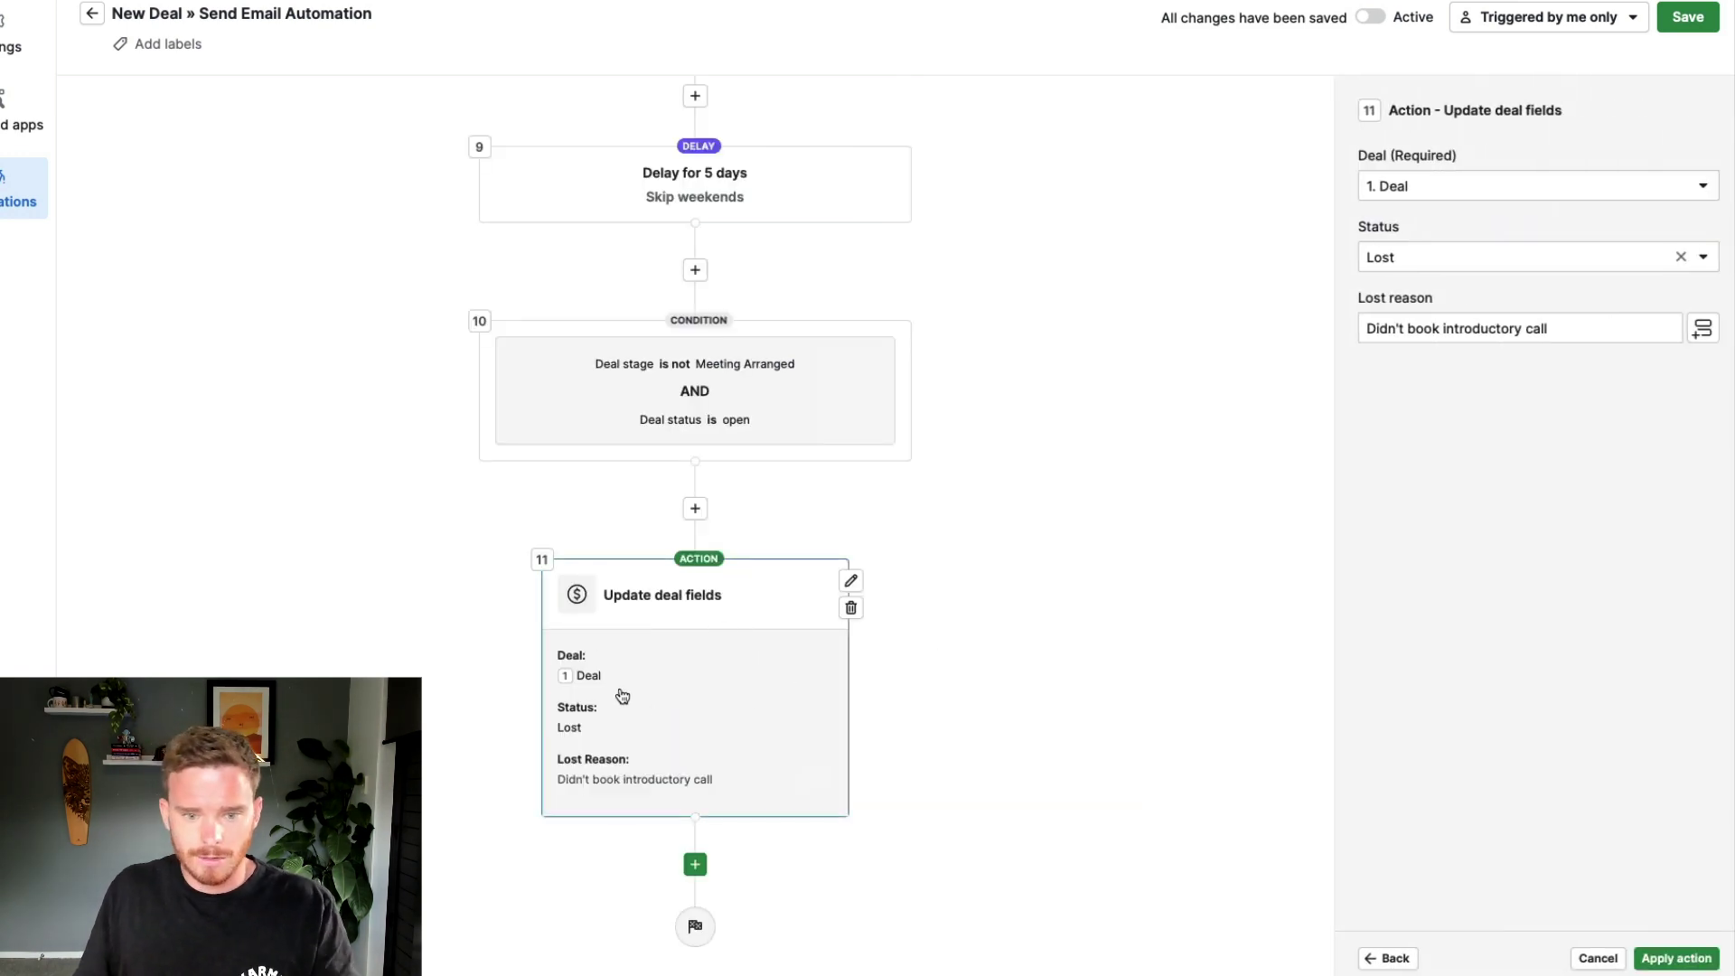
left_click(1598, 958)
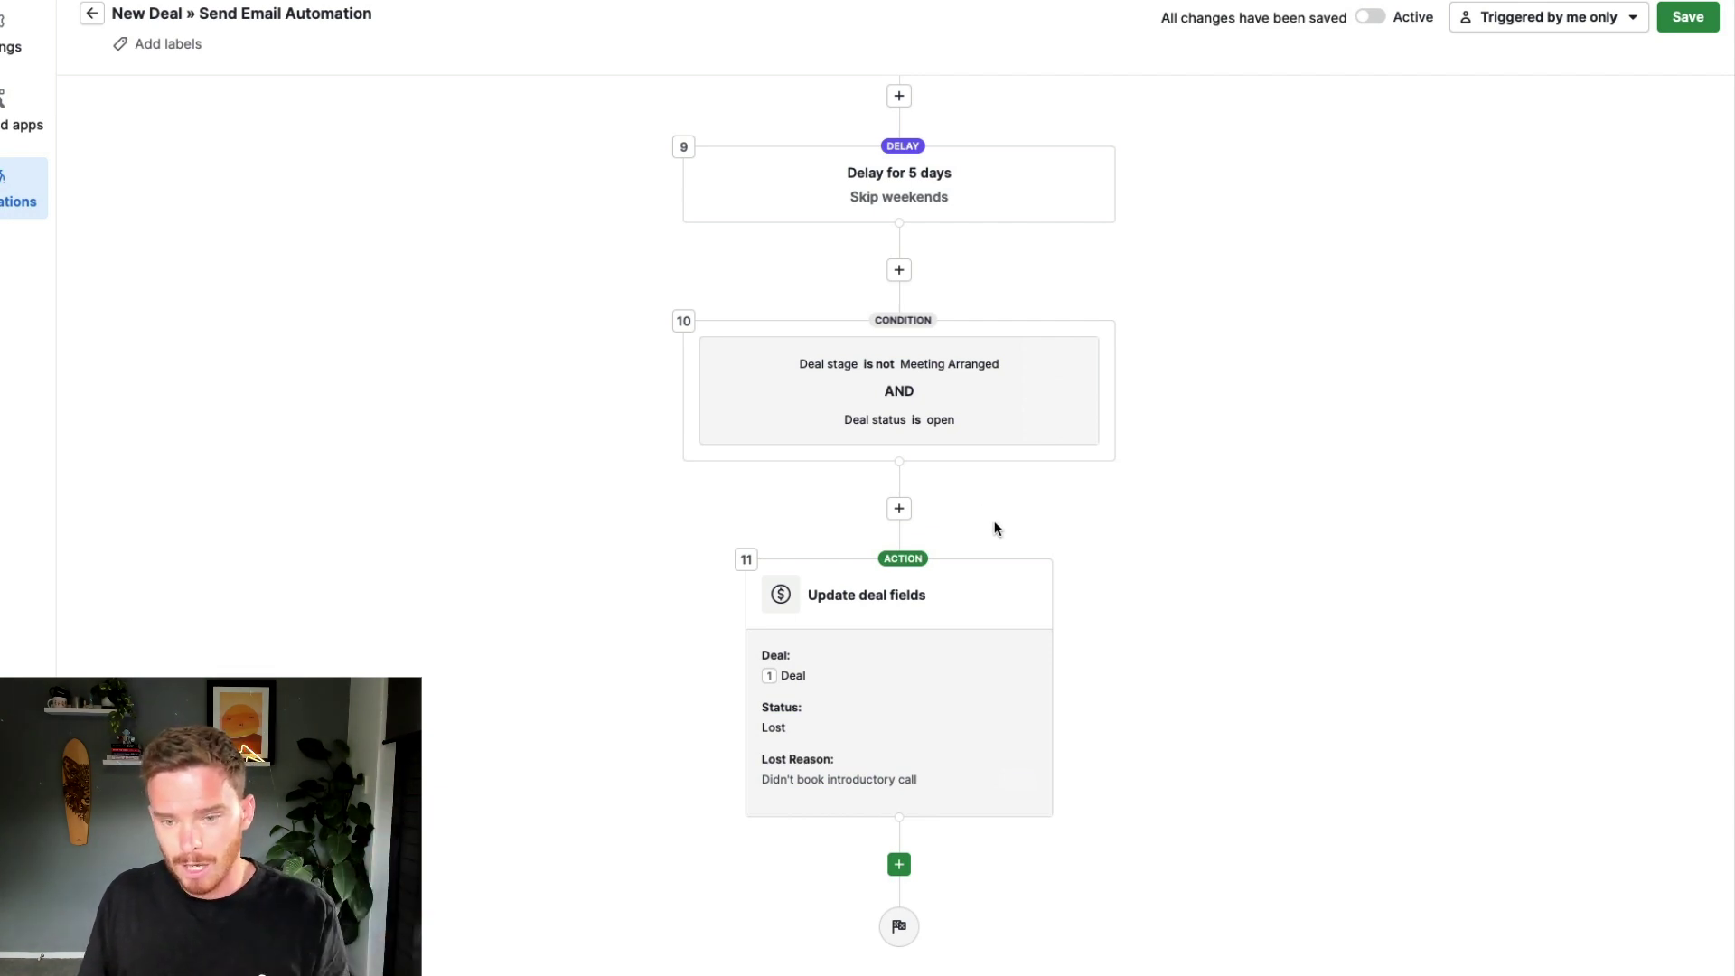
scroll(985, 555, "up", 1)
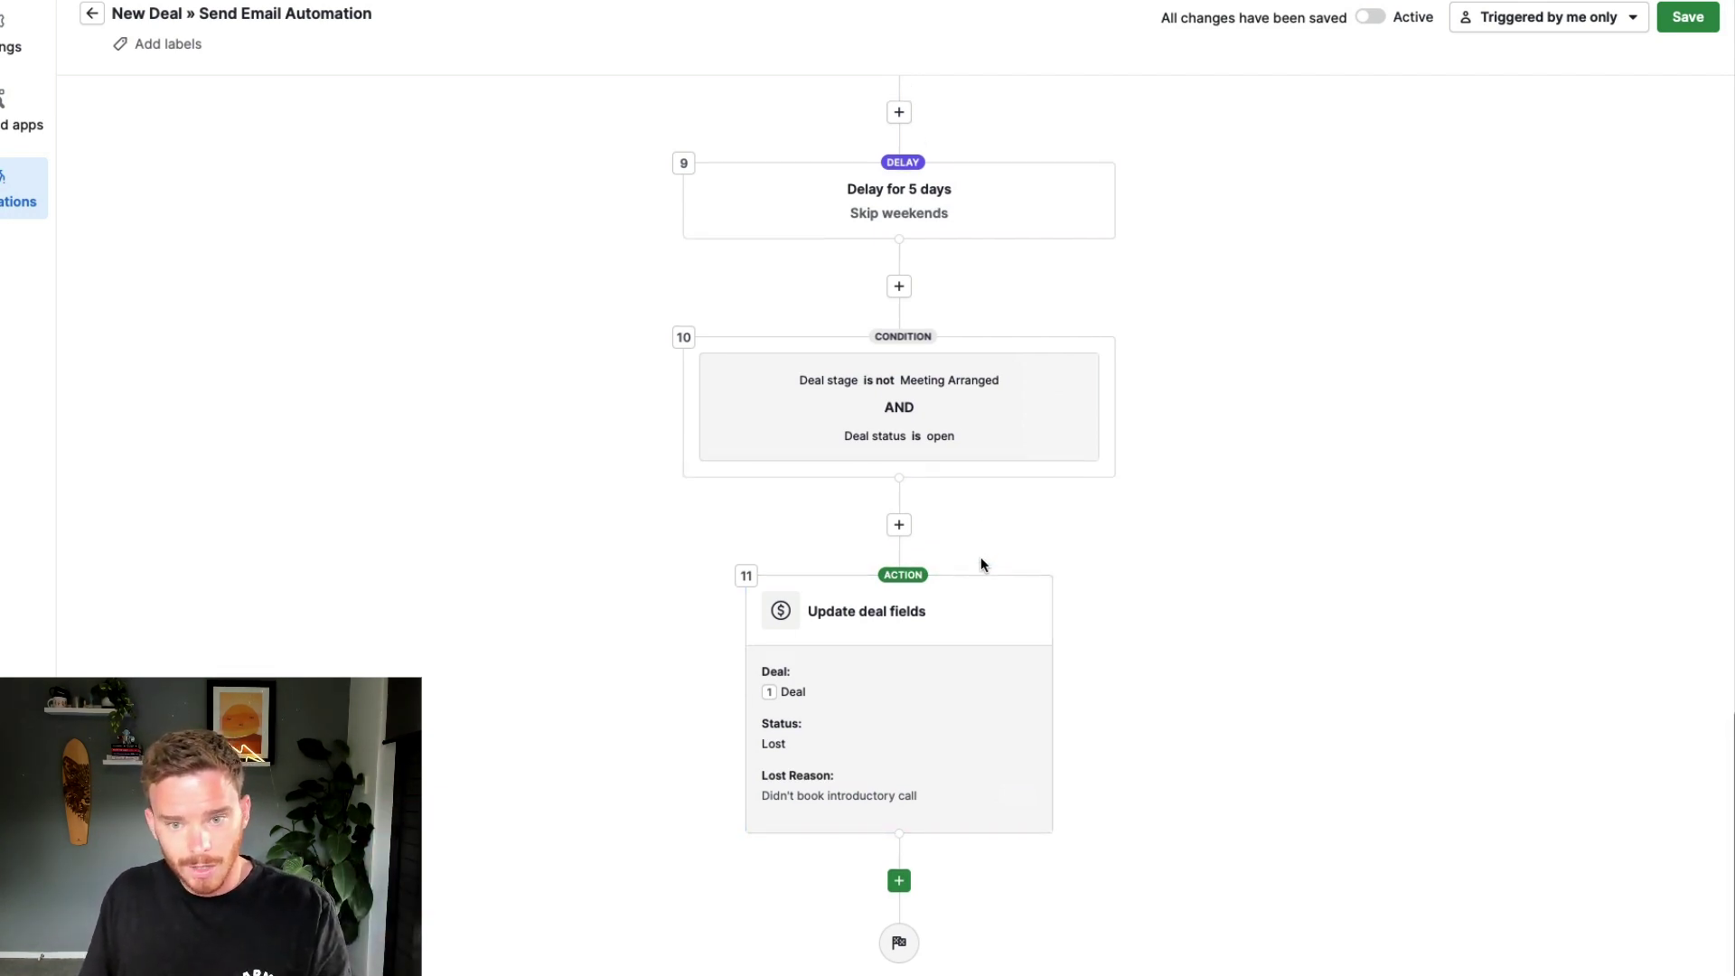
scroll(982, 563, "up", 3)
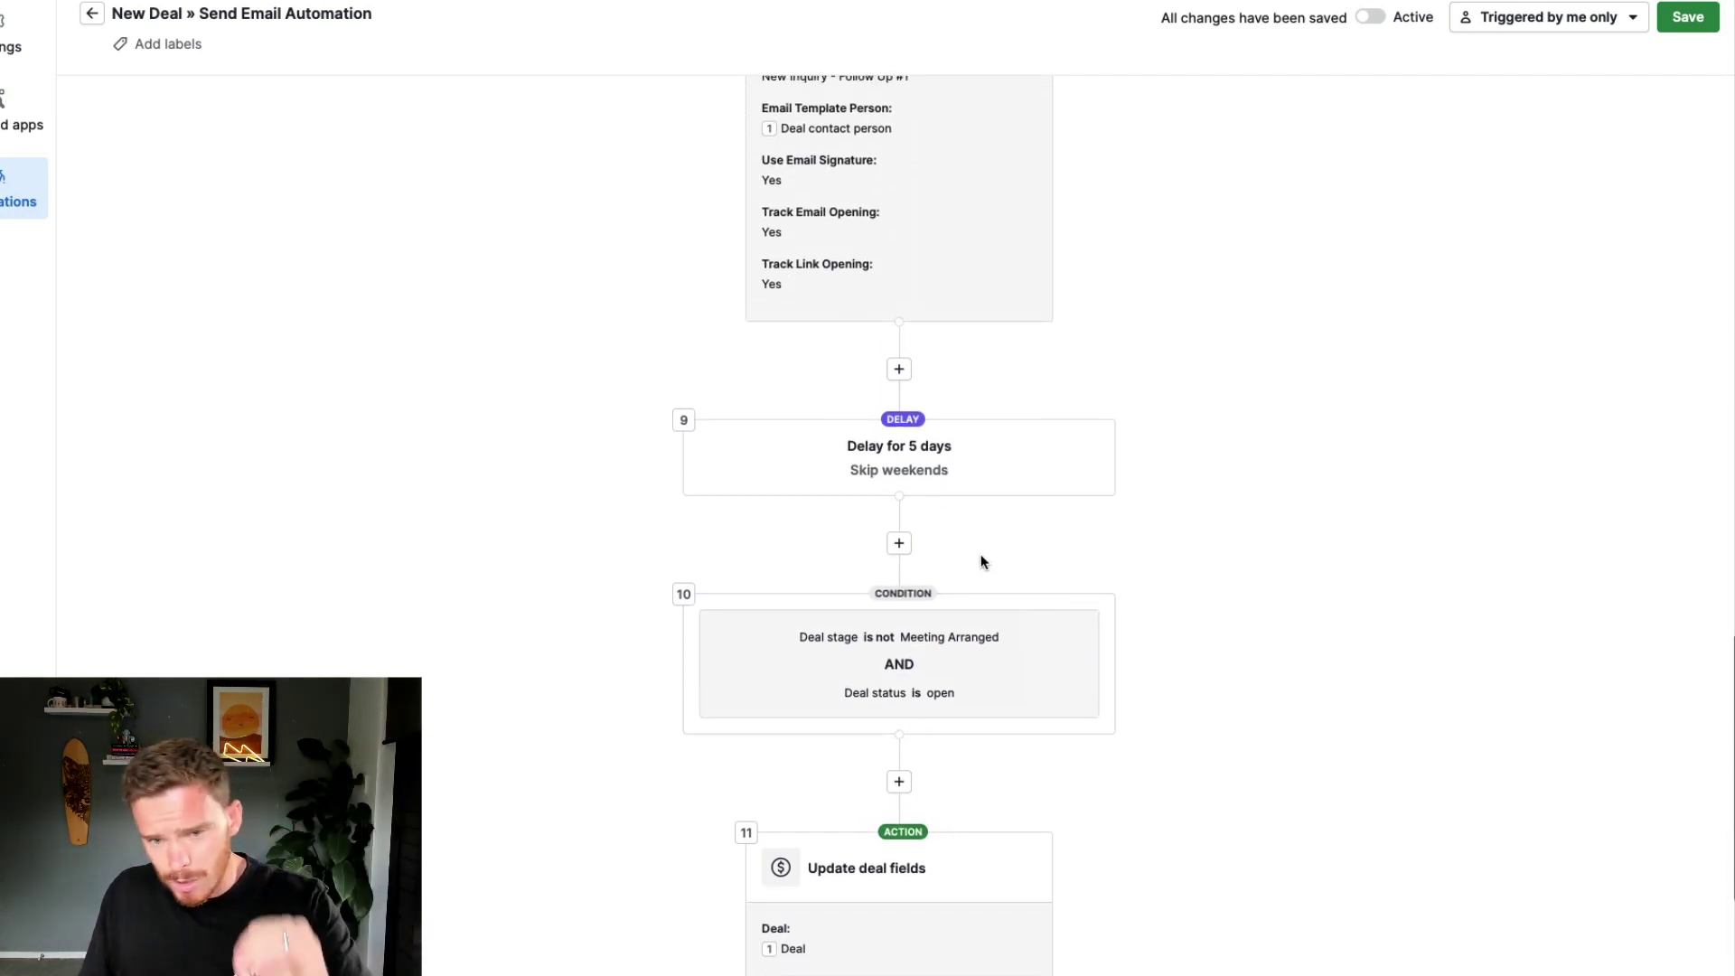
mouse_move(876, 499)
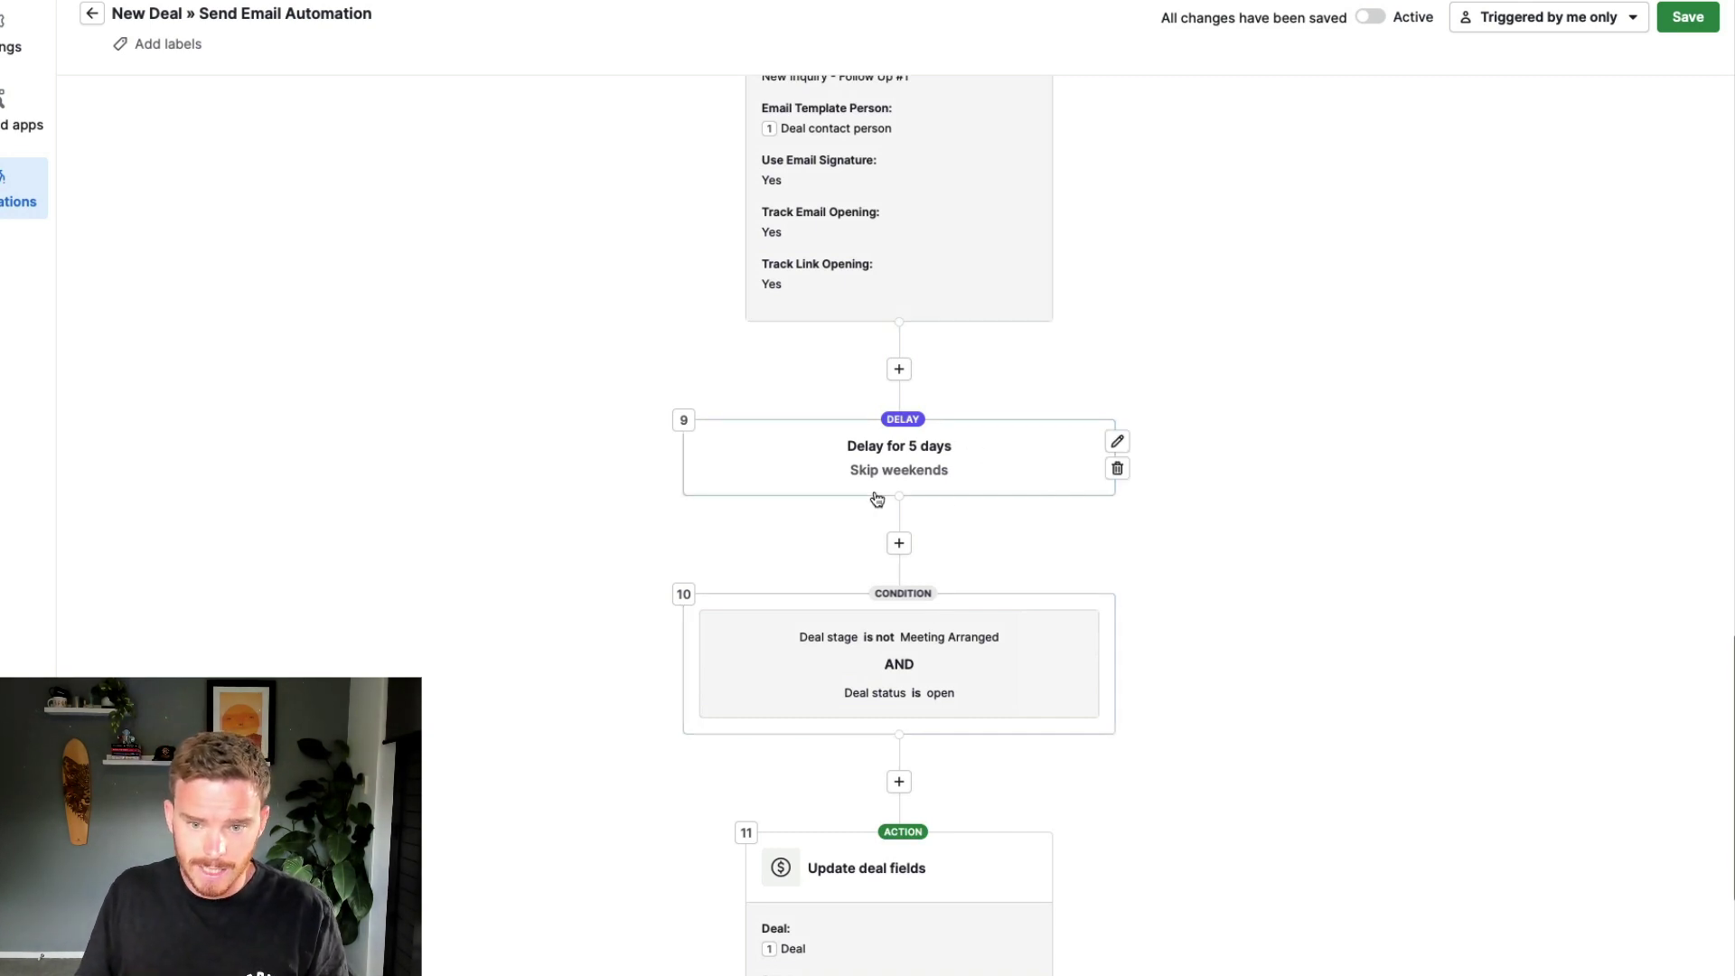
left_click(899, 543)
left_click(1441, 311)
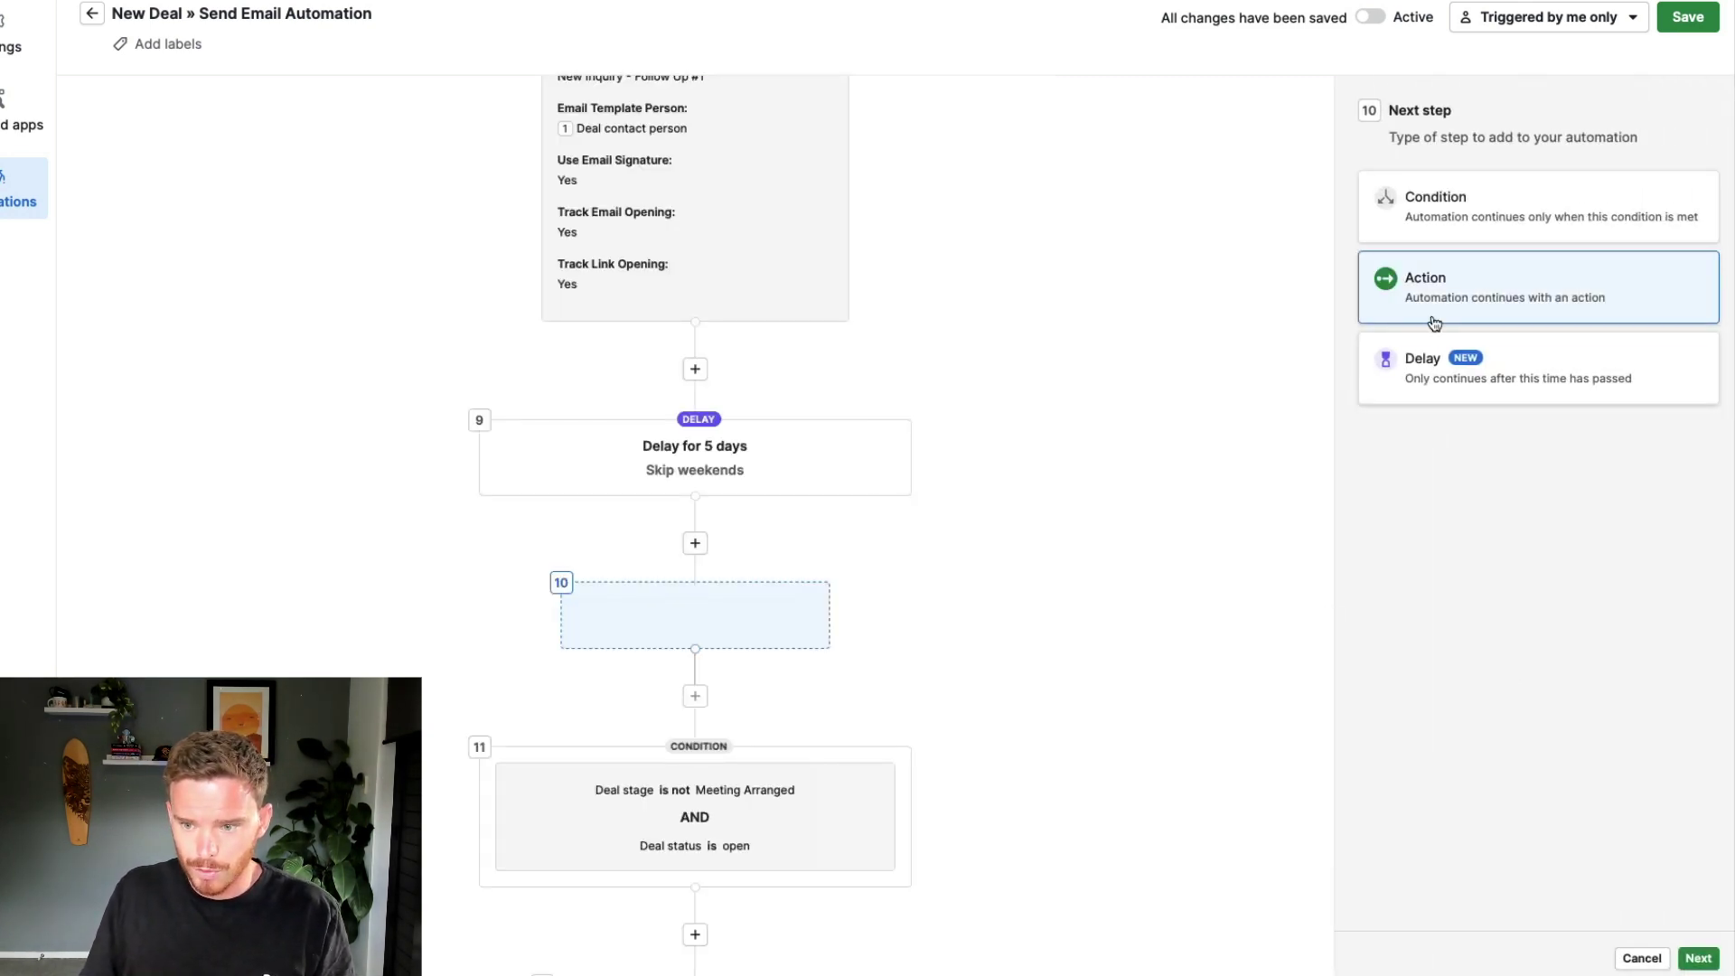
left_click(1705, 962)
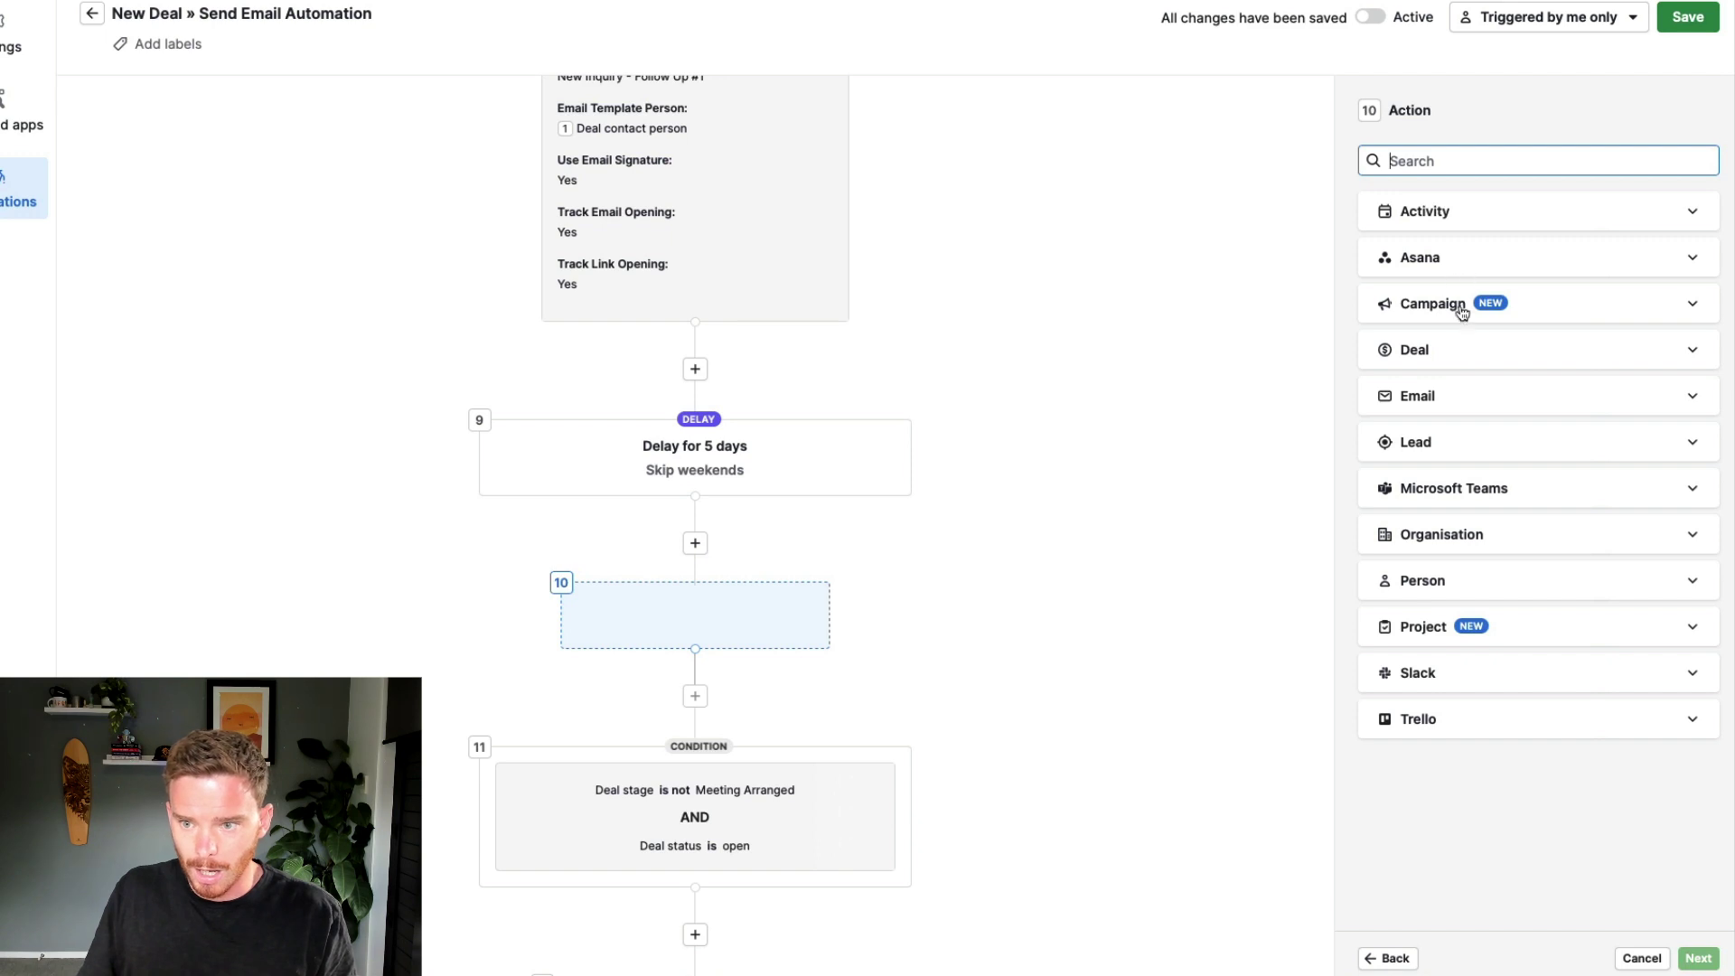
left_click(1473, 213)
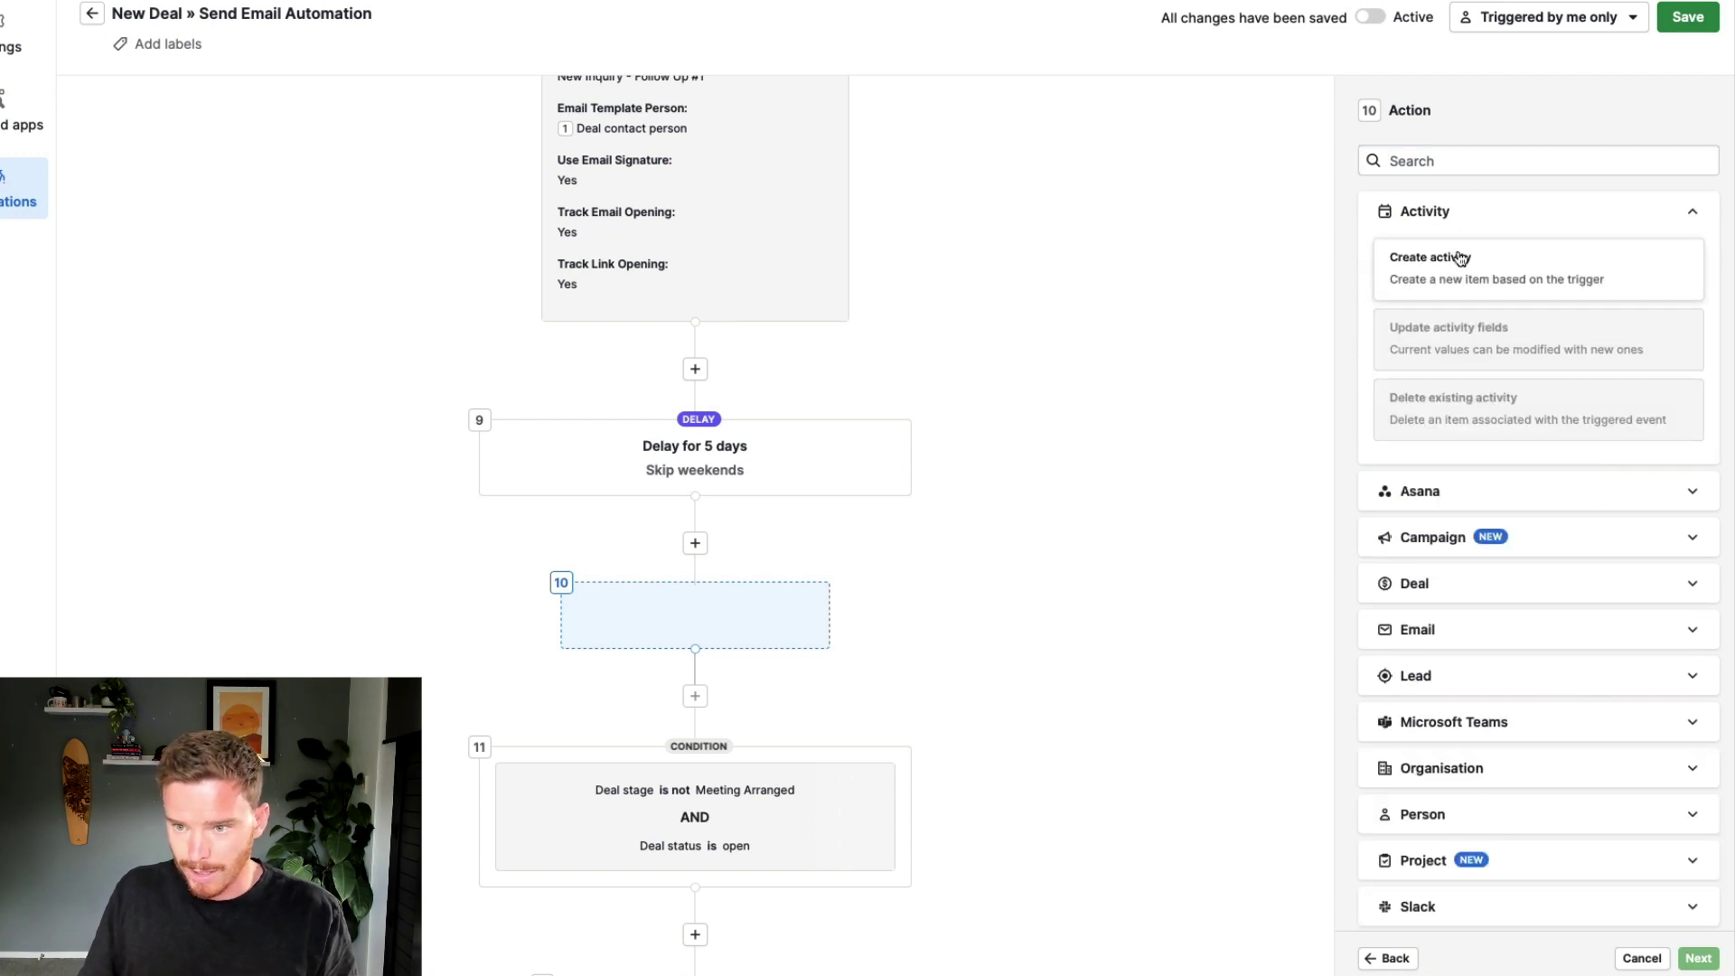
left_click(1458, 261)
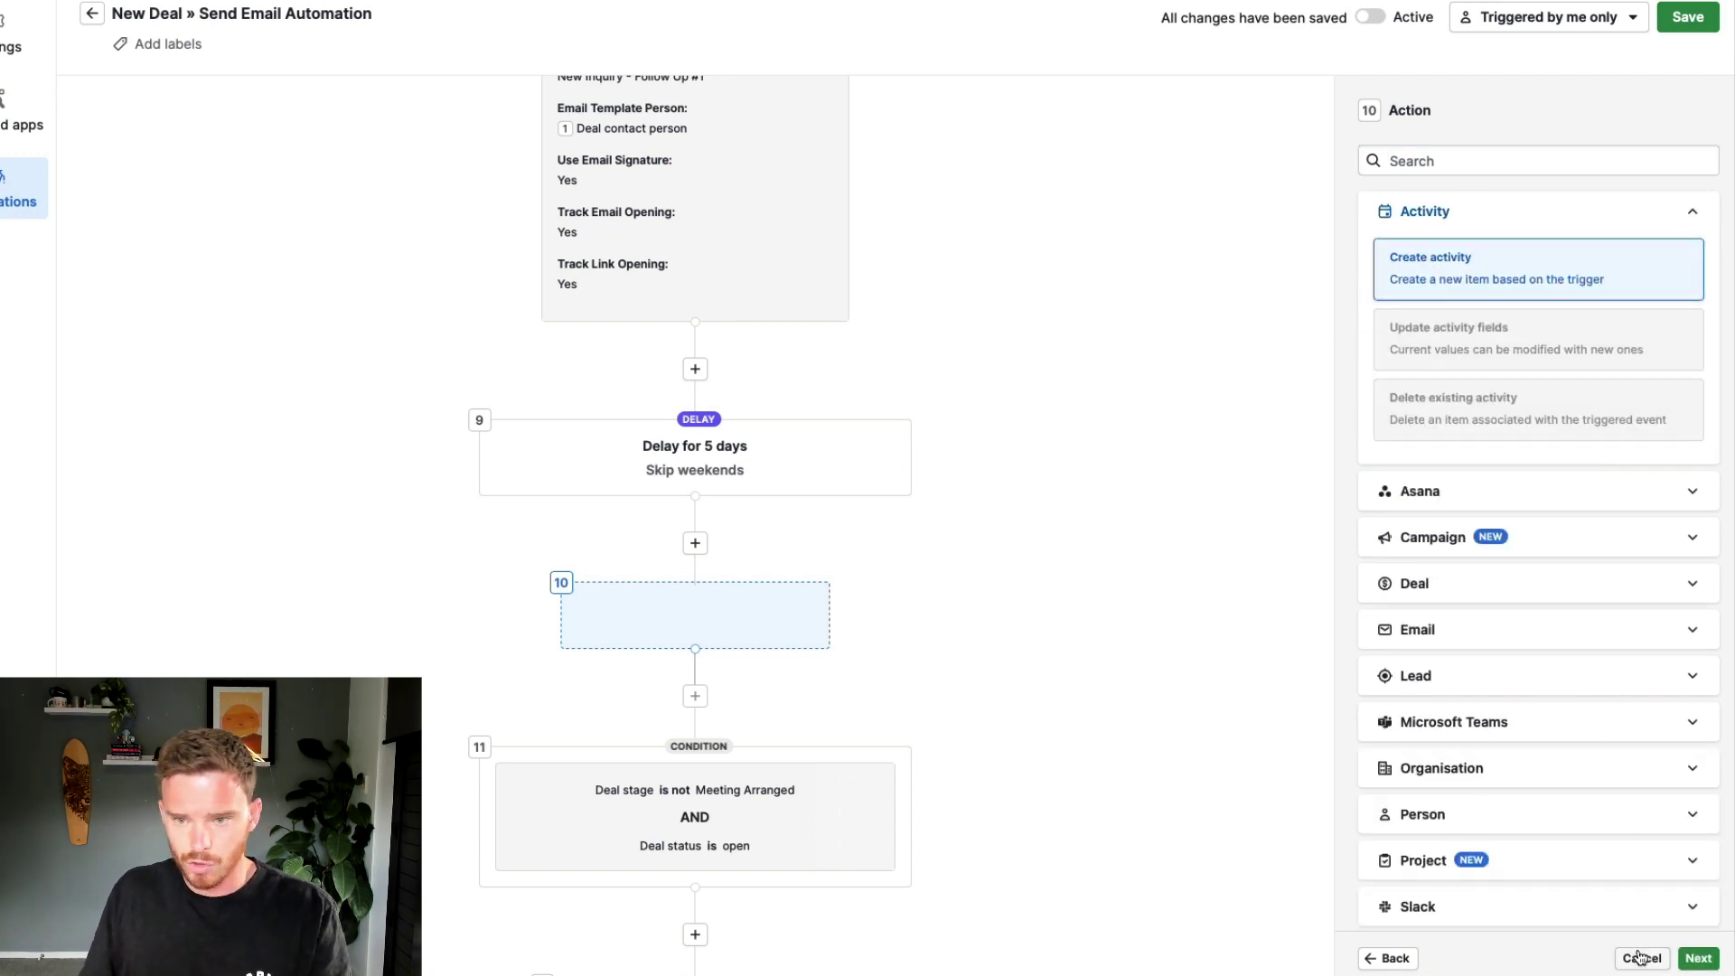
left_click(1640, 958)
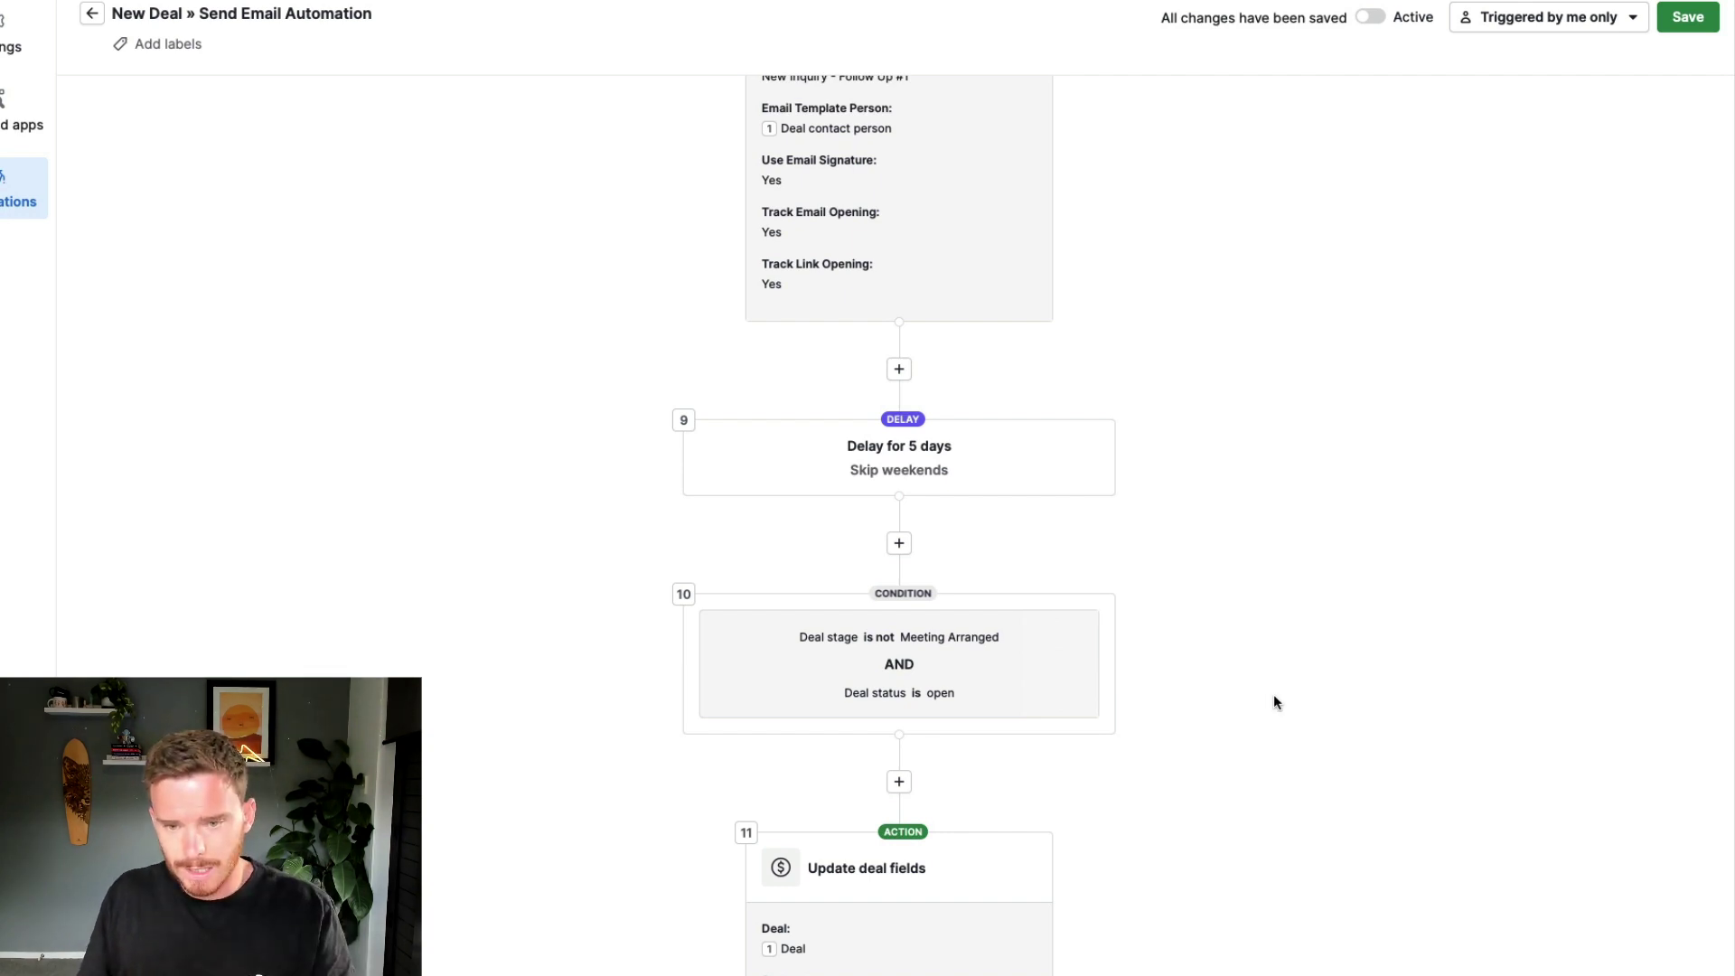
- Activate the automation, allow it to be triggered by any user, and save the changes without cancelling pending executions
scroll(1270, 696, "up", 10)
scroll(1245, 709, "up", 2)
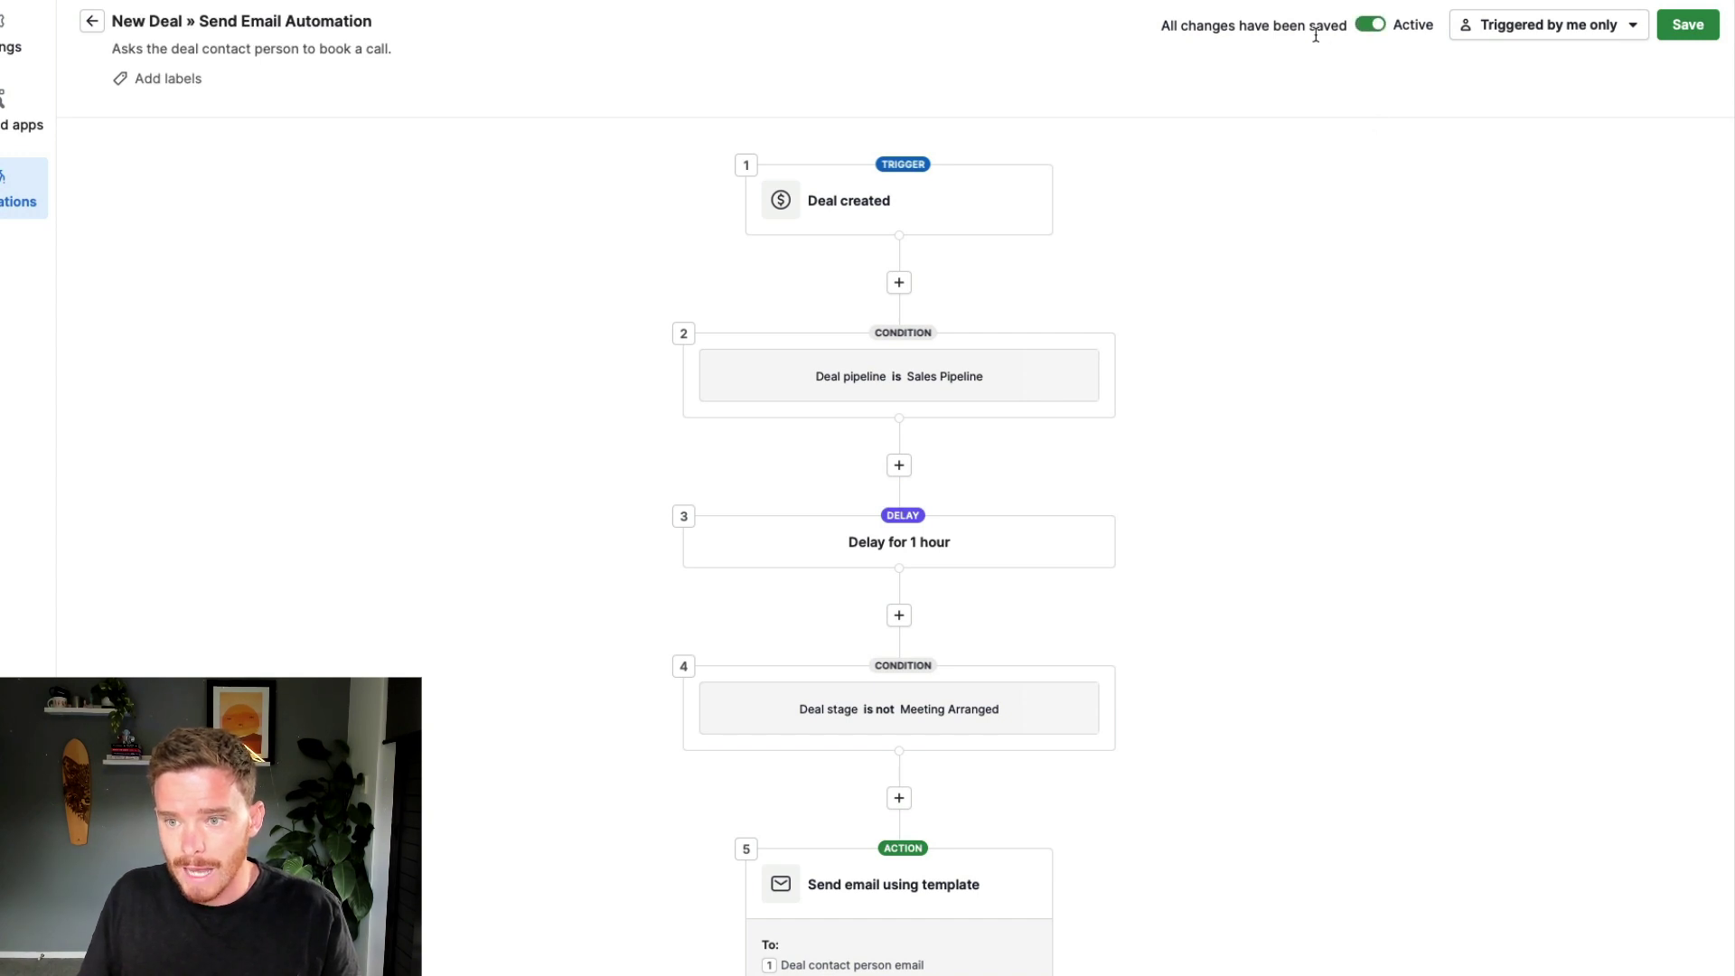
left_click(1496, 32)
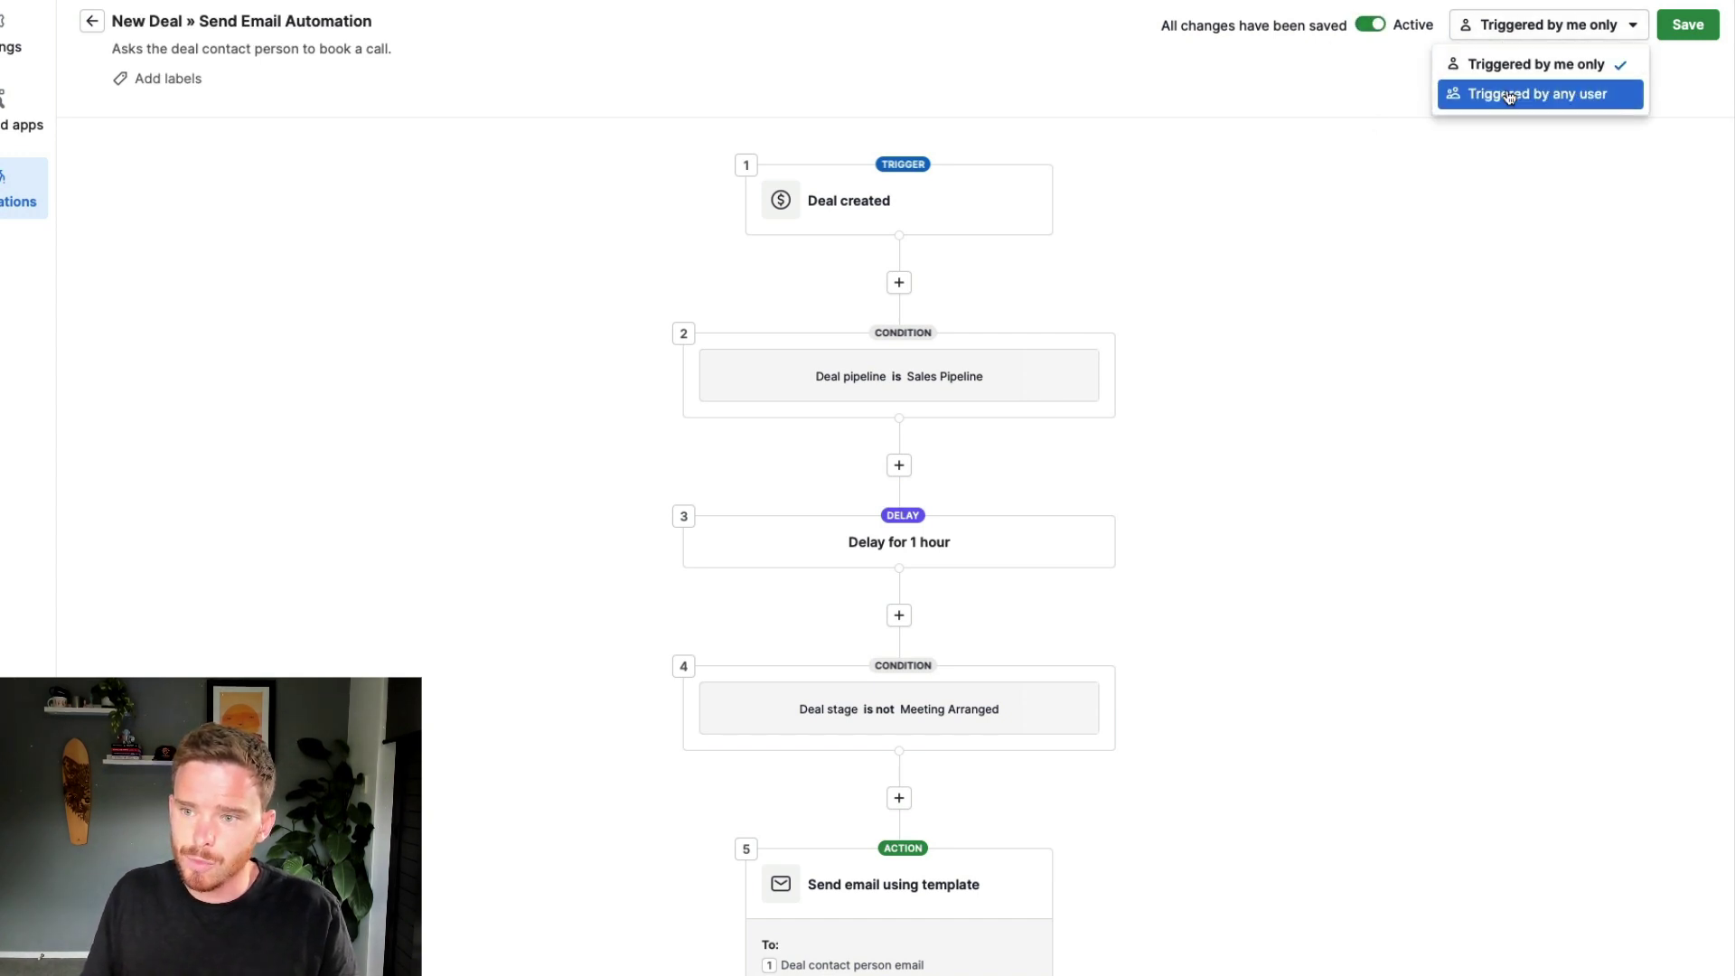
left_click(1563, 96)
left_click(1547, 27)
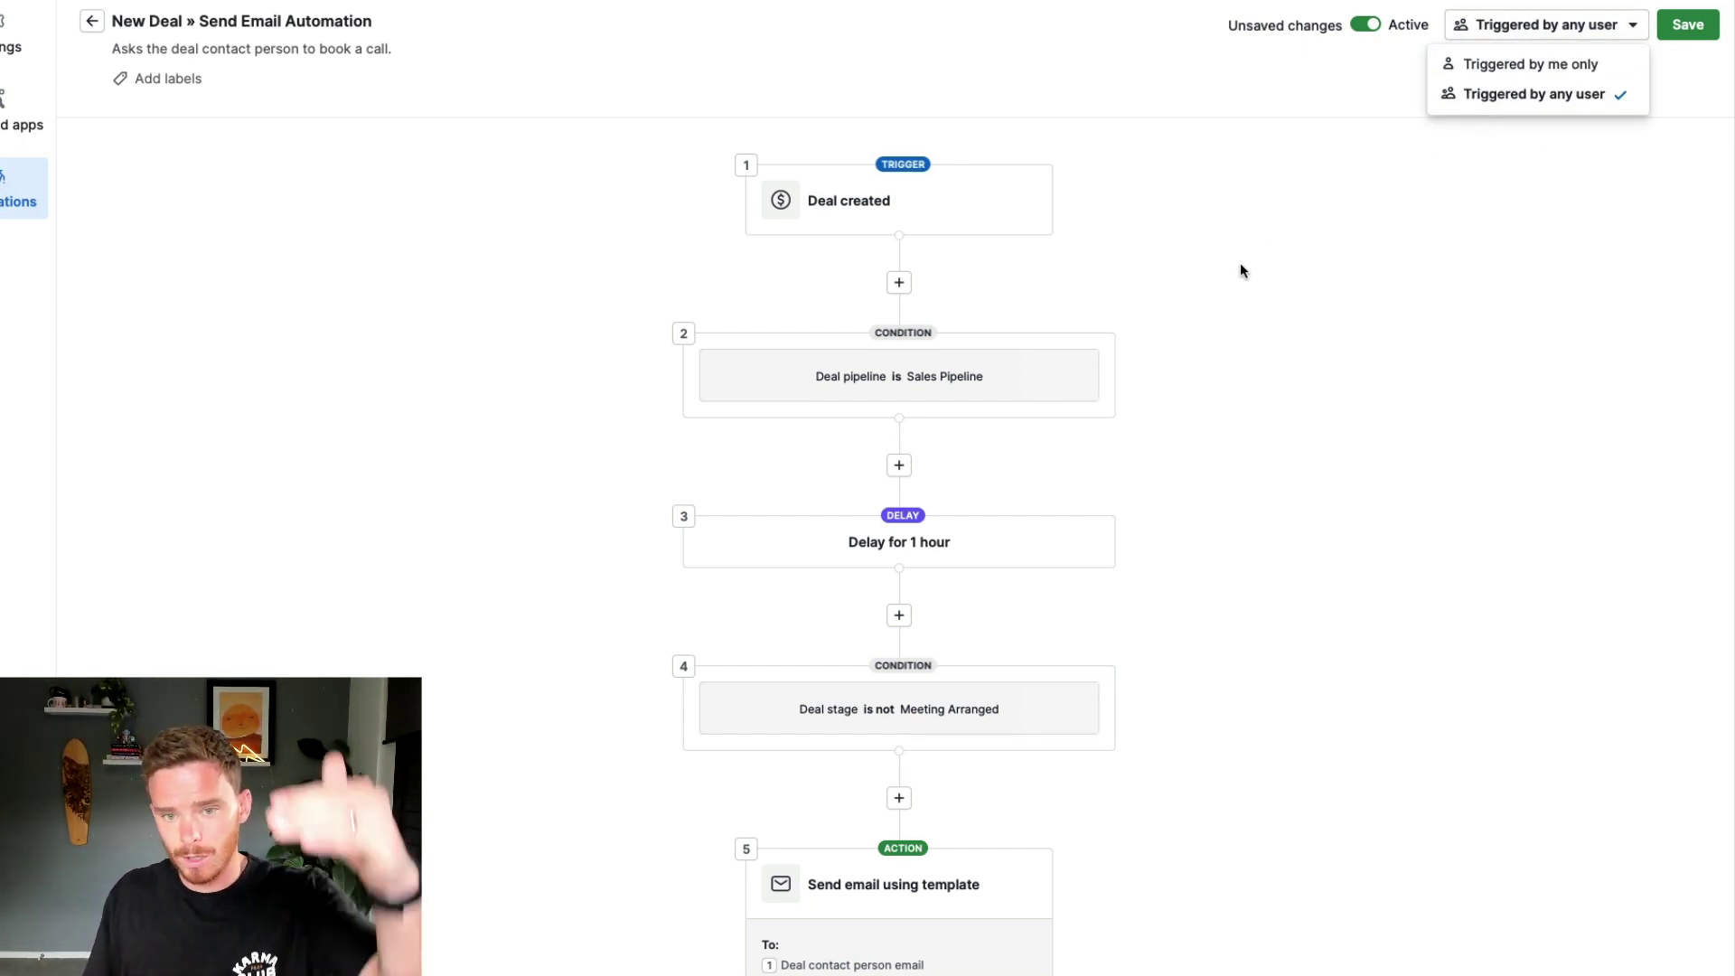
left_click(1402, 90)
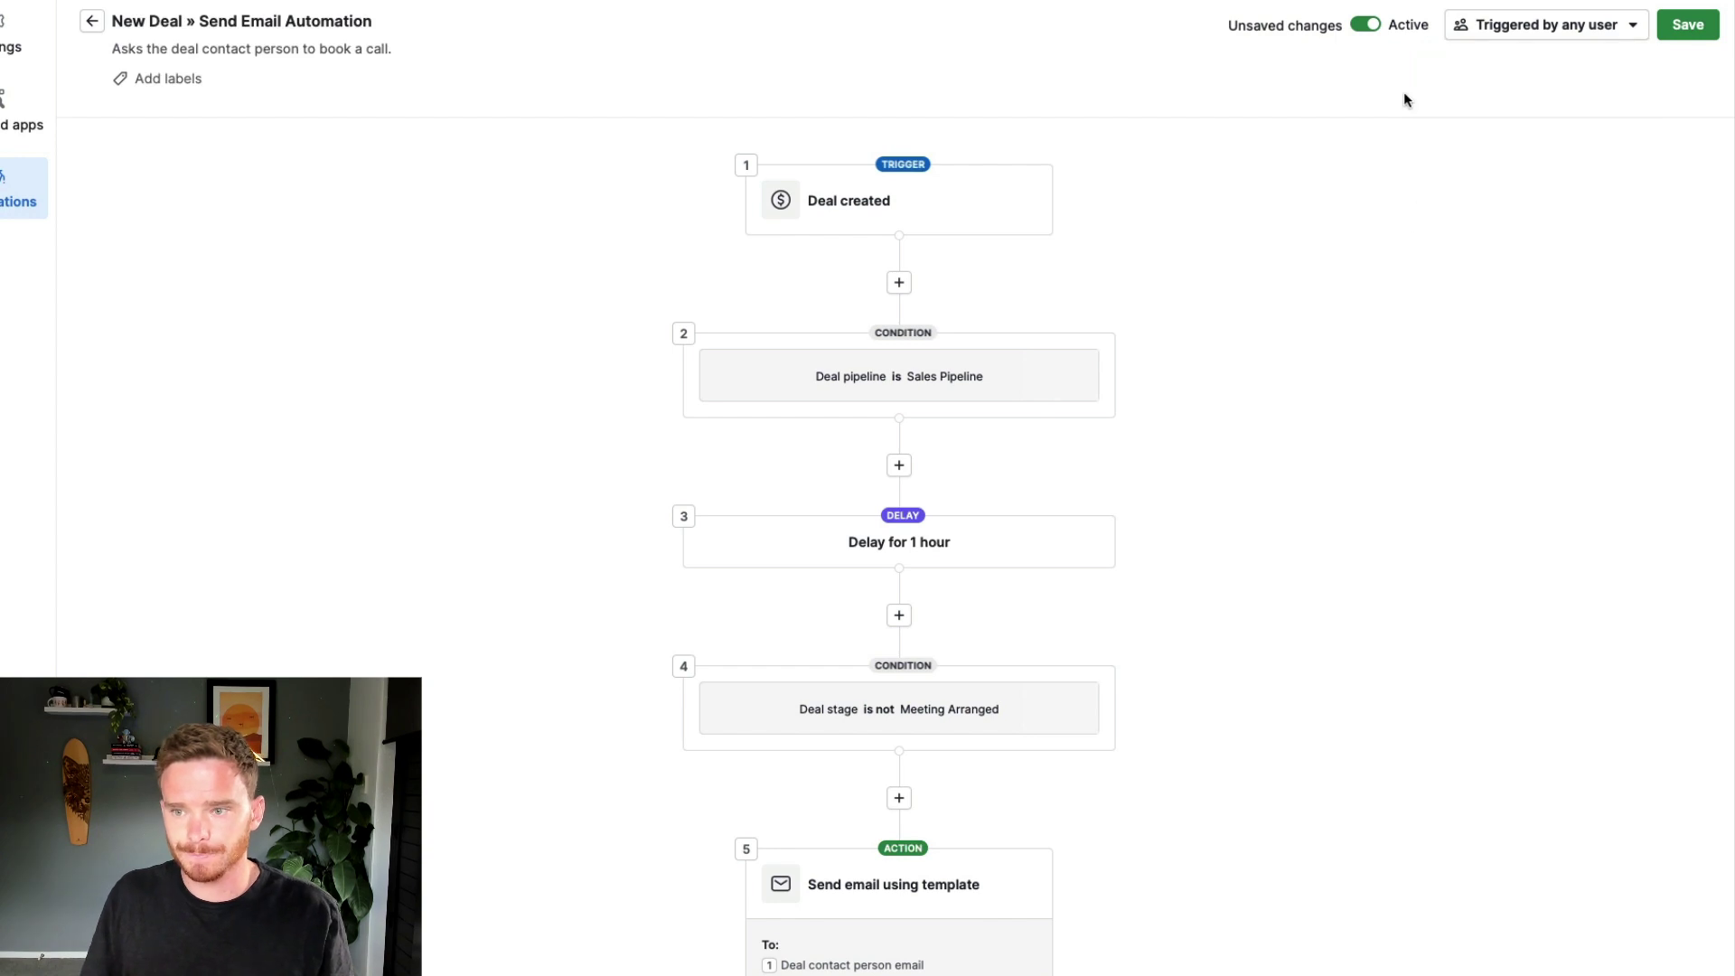
left_click(1686, 24)
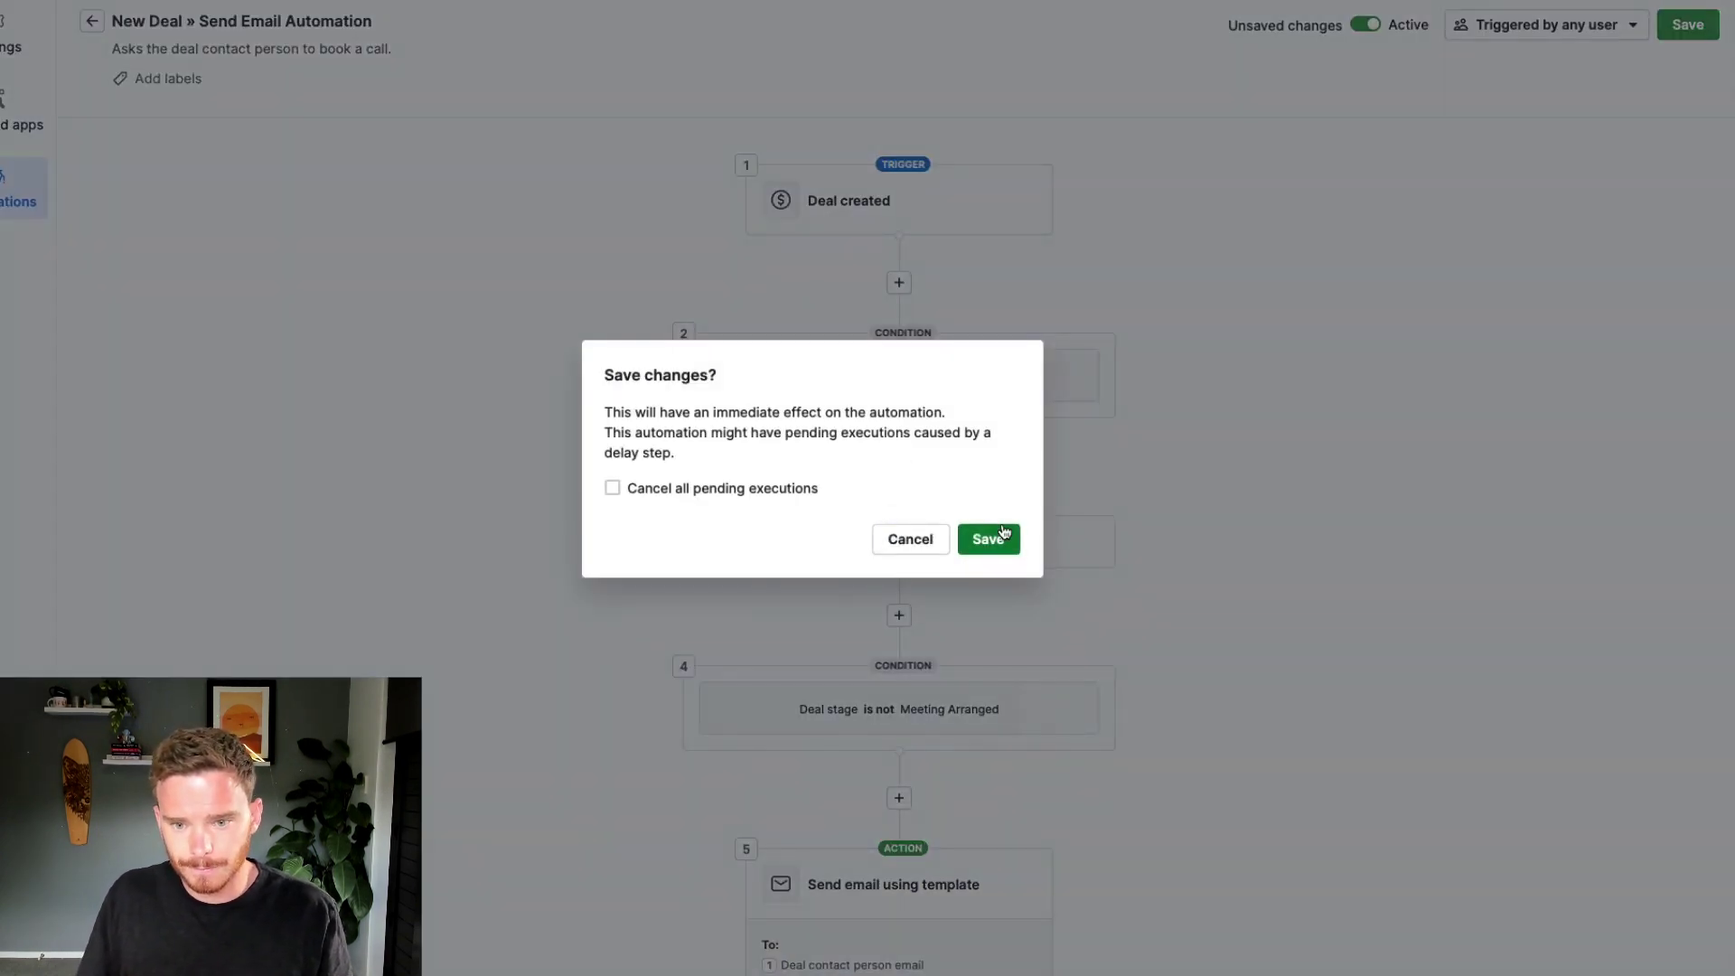
left_click(990, 538)
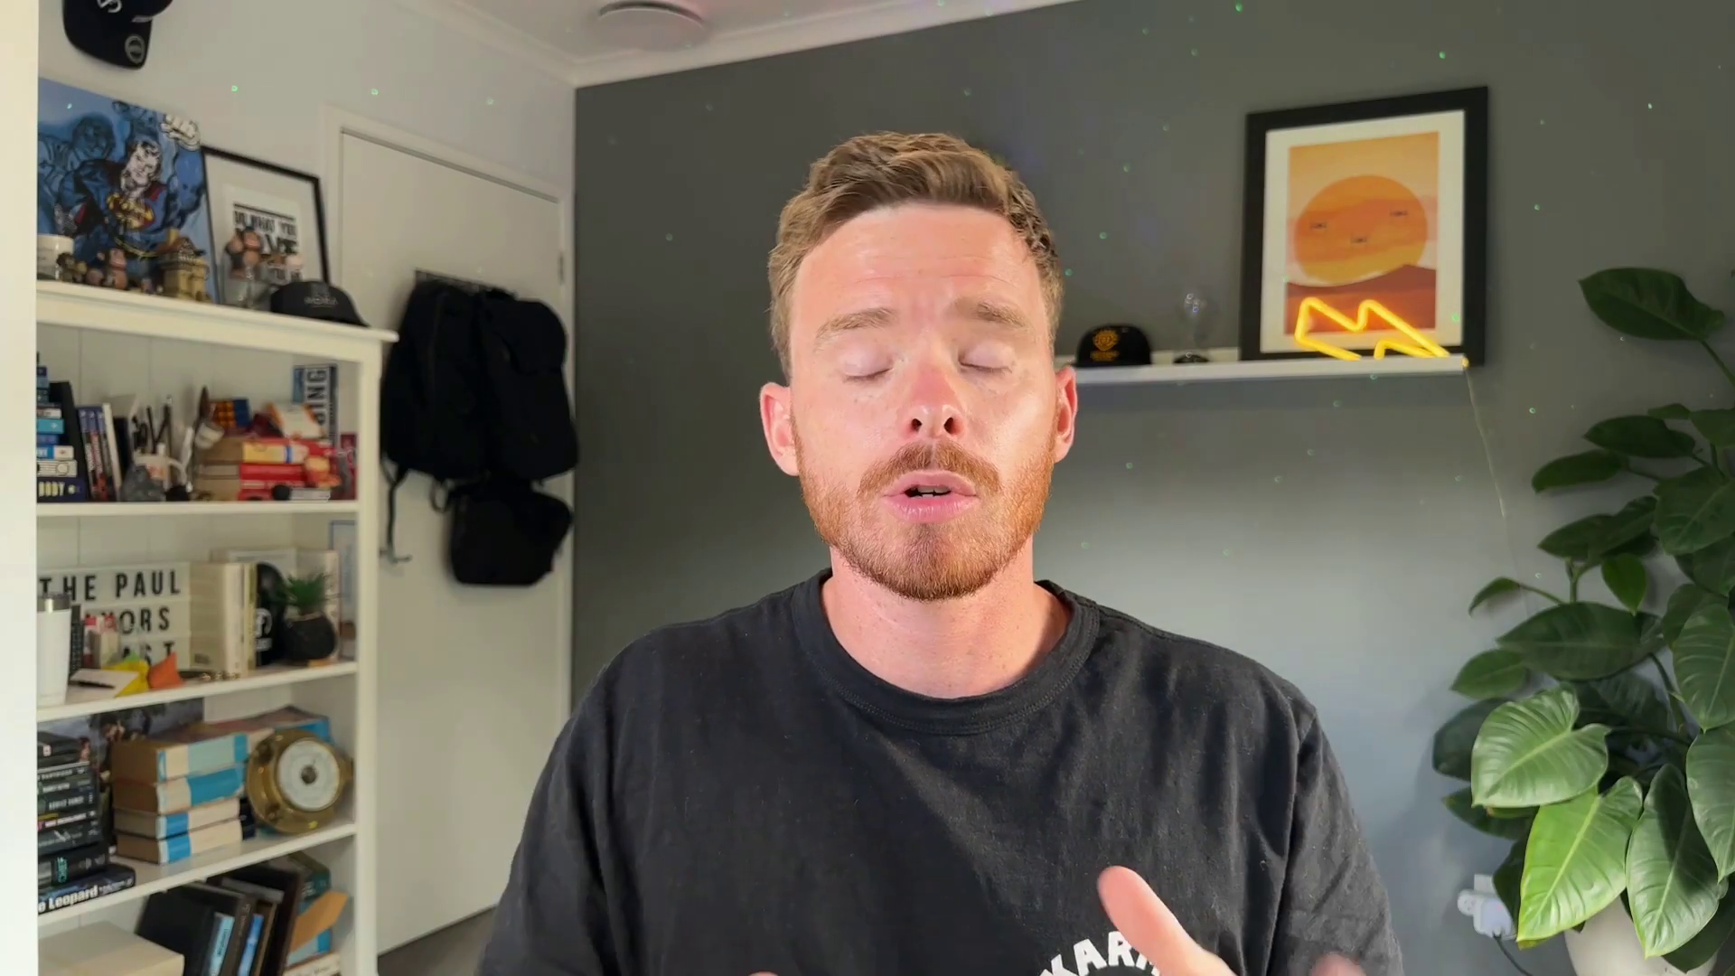